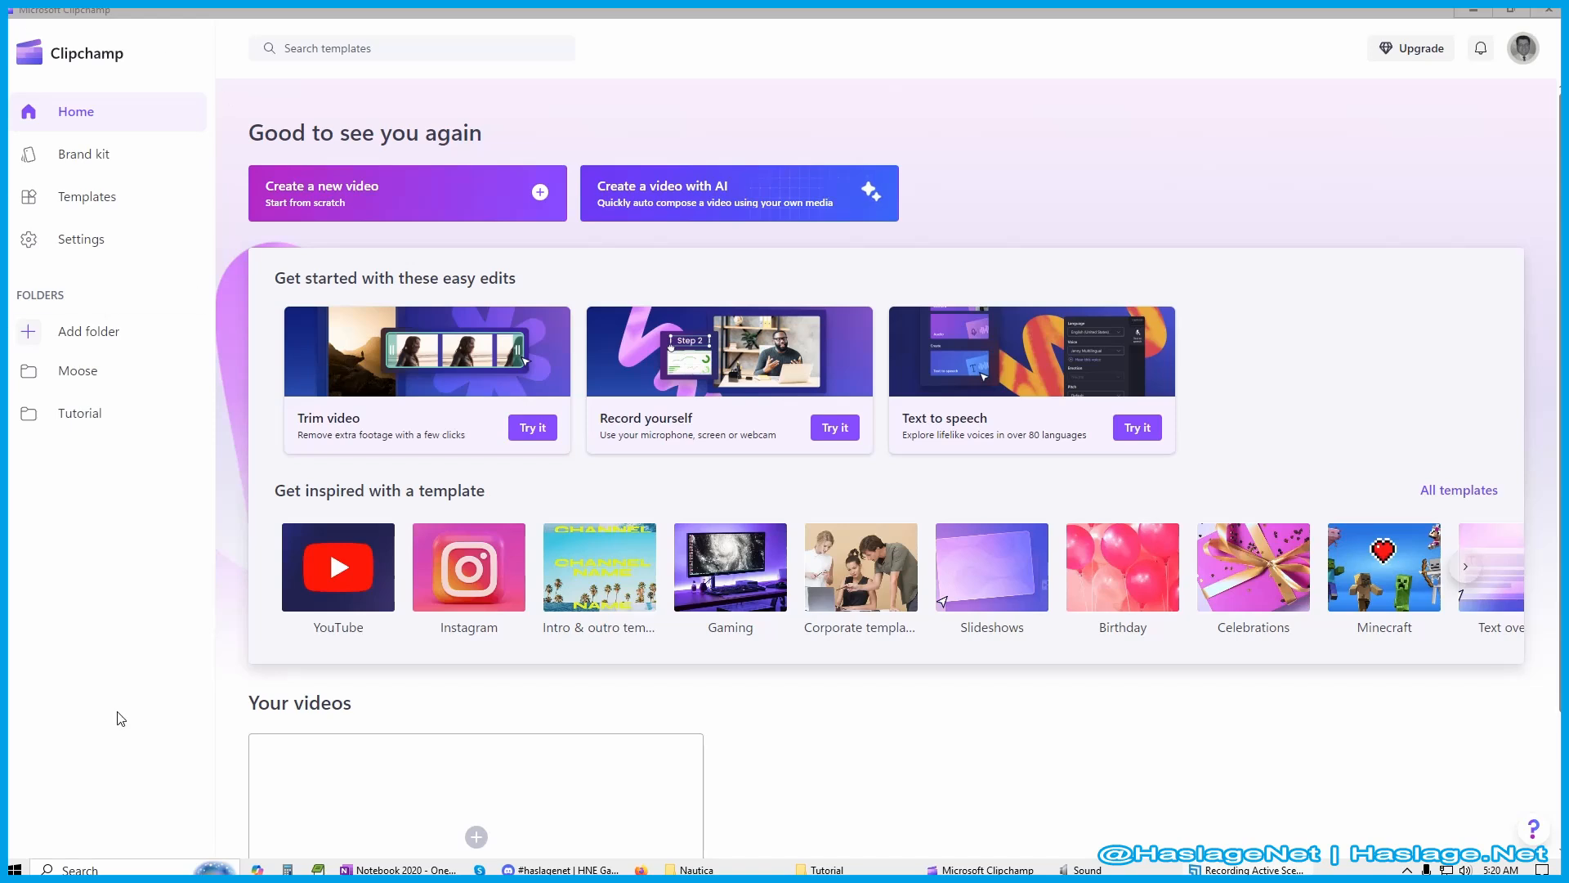
# Search the Microsoft Store for clipchamp, view the Microsoft Clipchamp listing, and close the store.
pyautogui.click(15, 869)
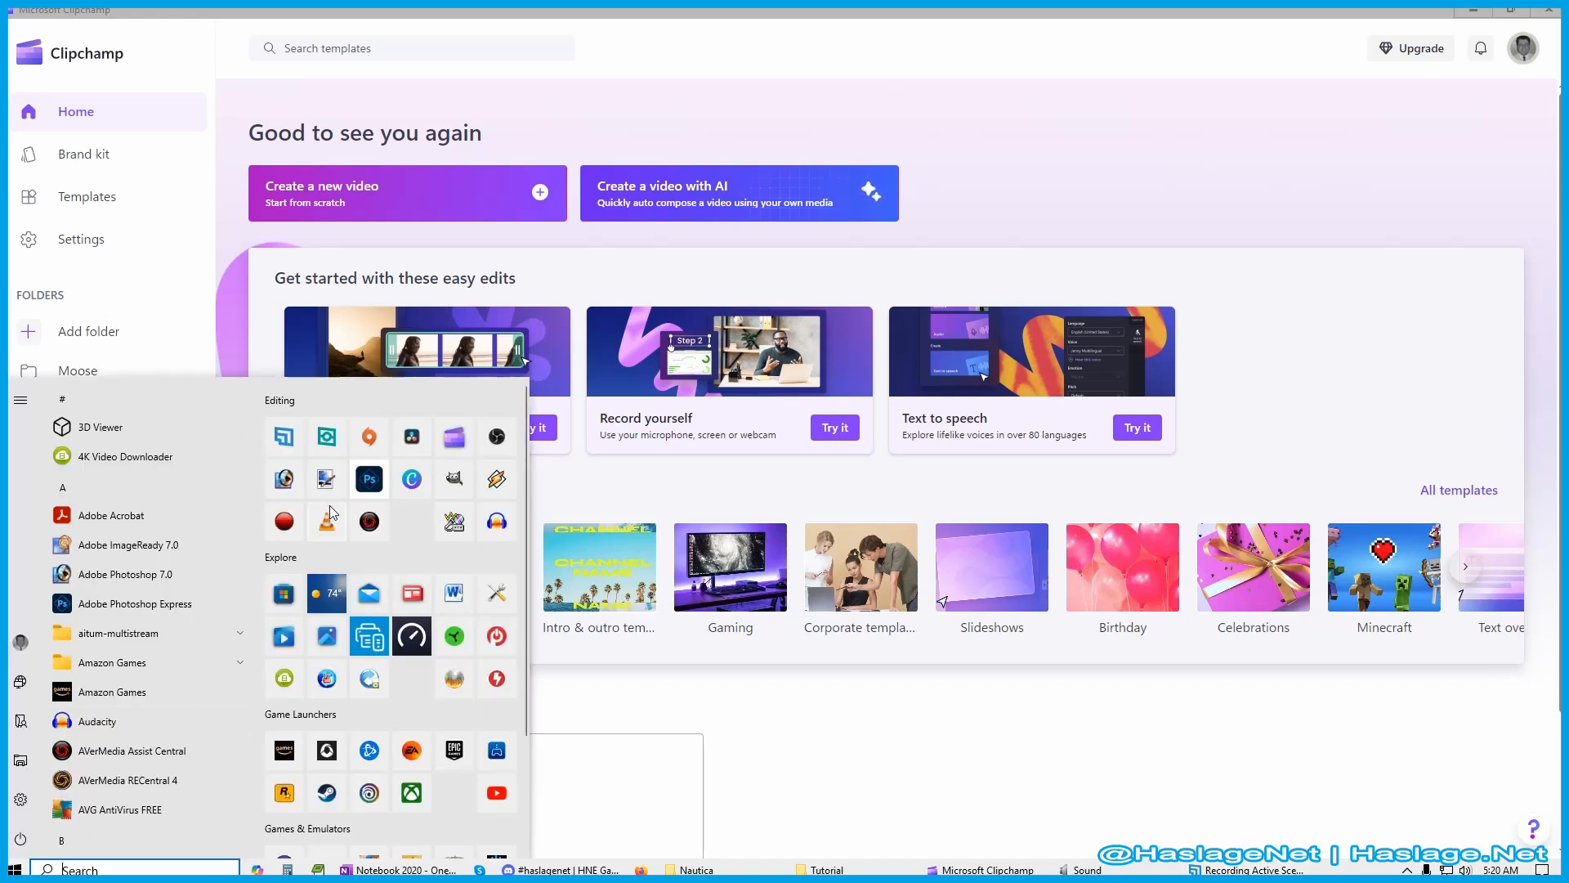
pyautogui.click(283, 635)
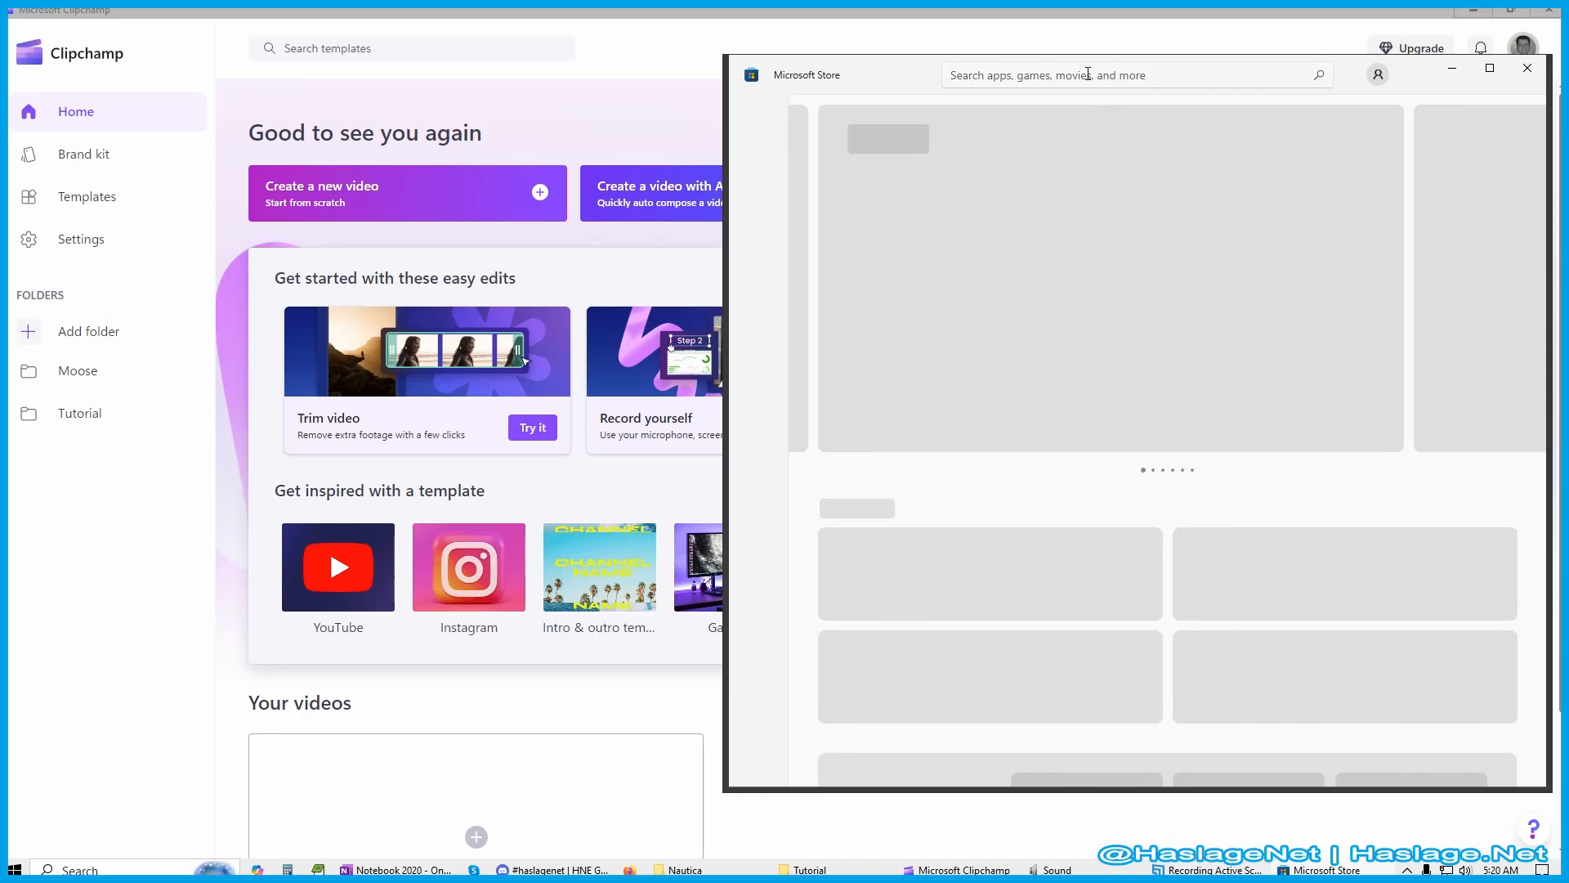
pyautogui.click(1088, 74)
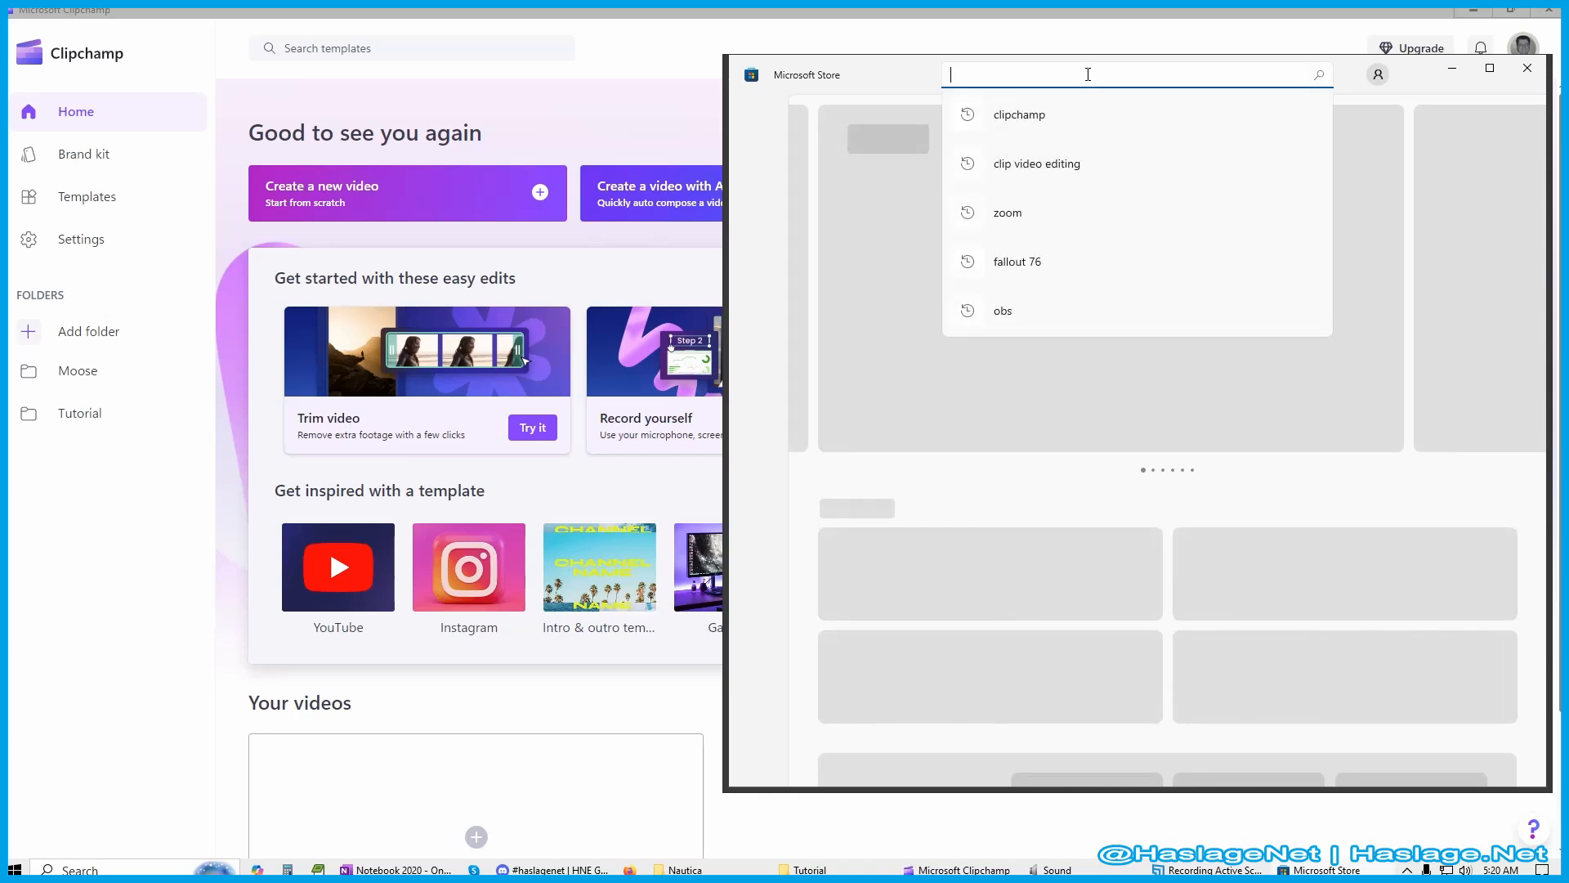
pyautogui.click(1041, 119)
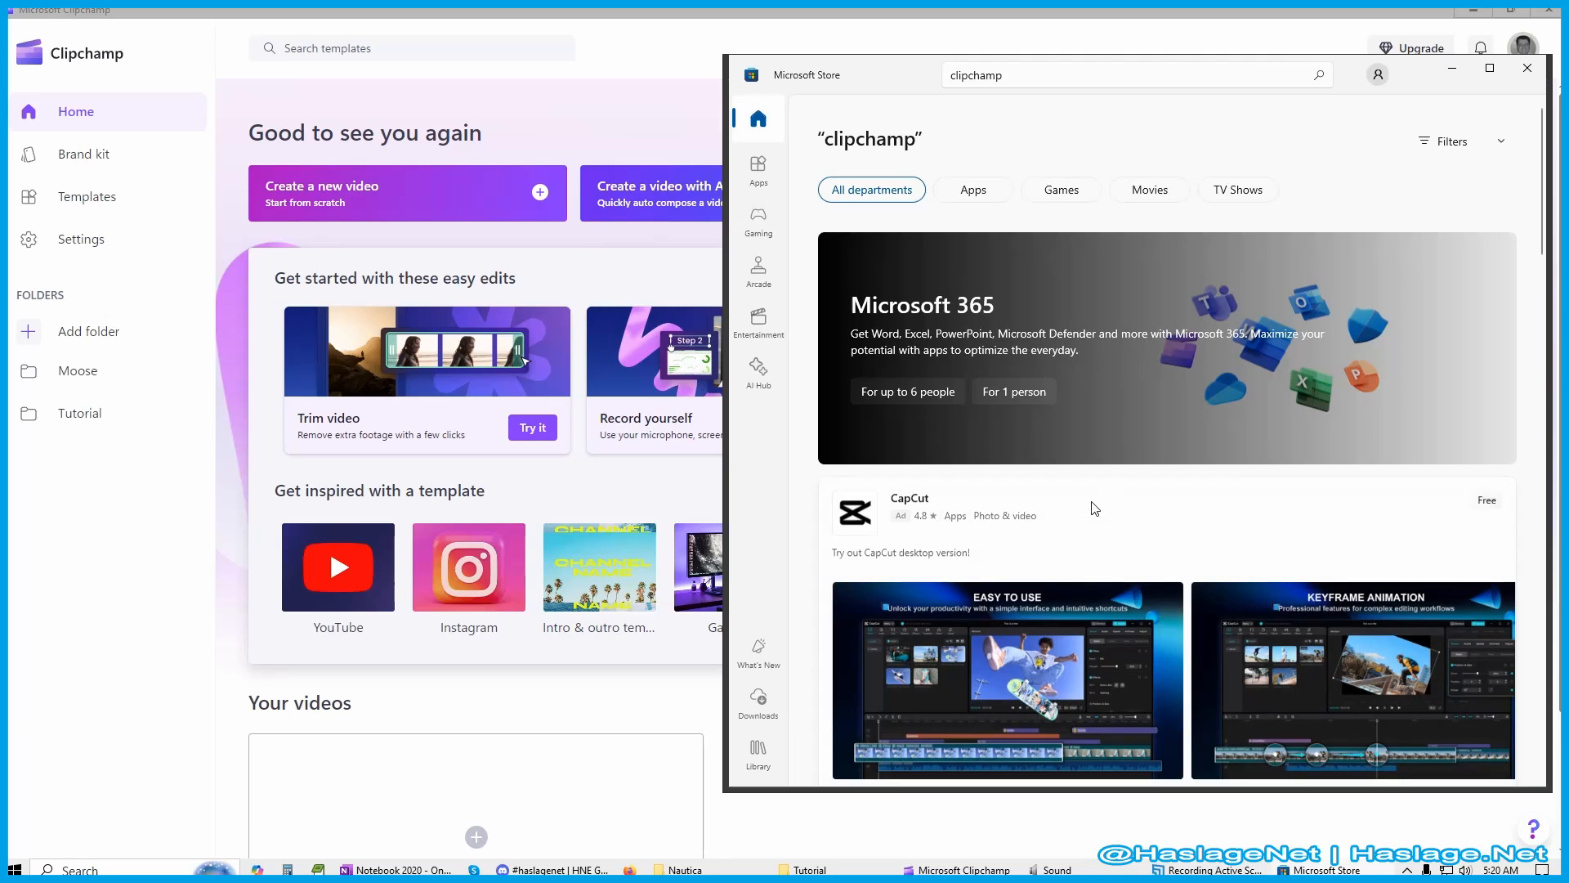
pyautogui.scroll(-3, 1096, 509)
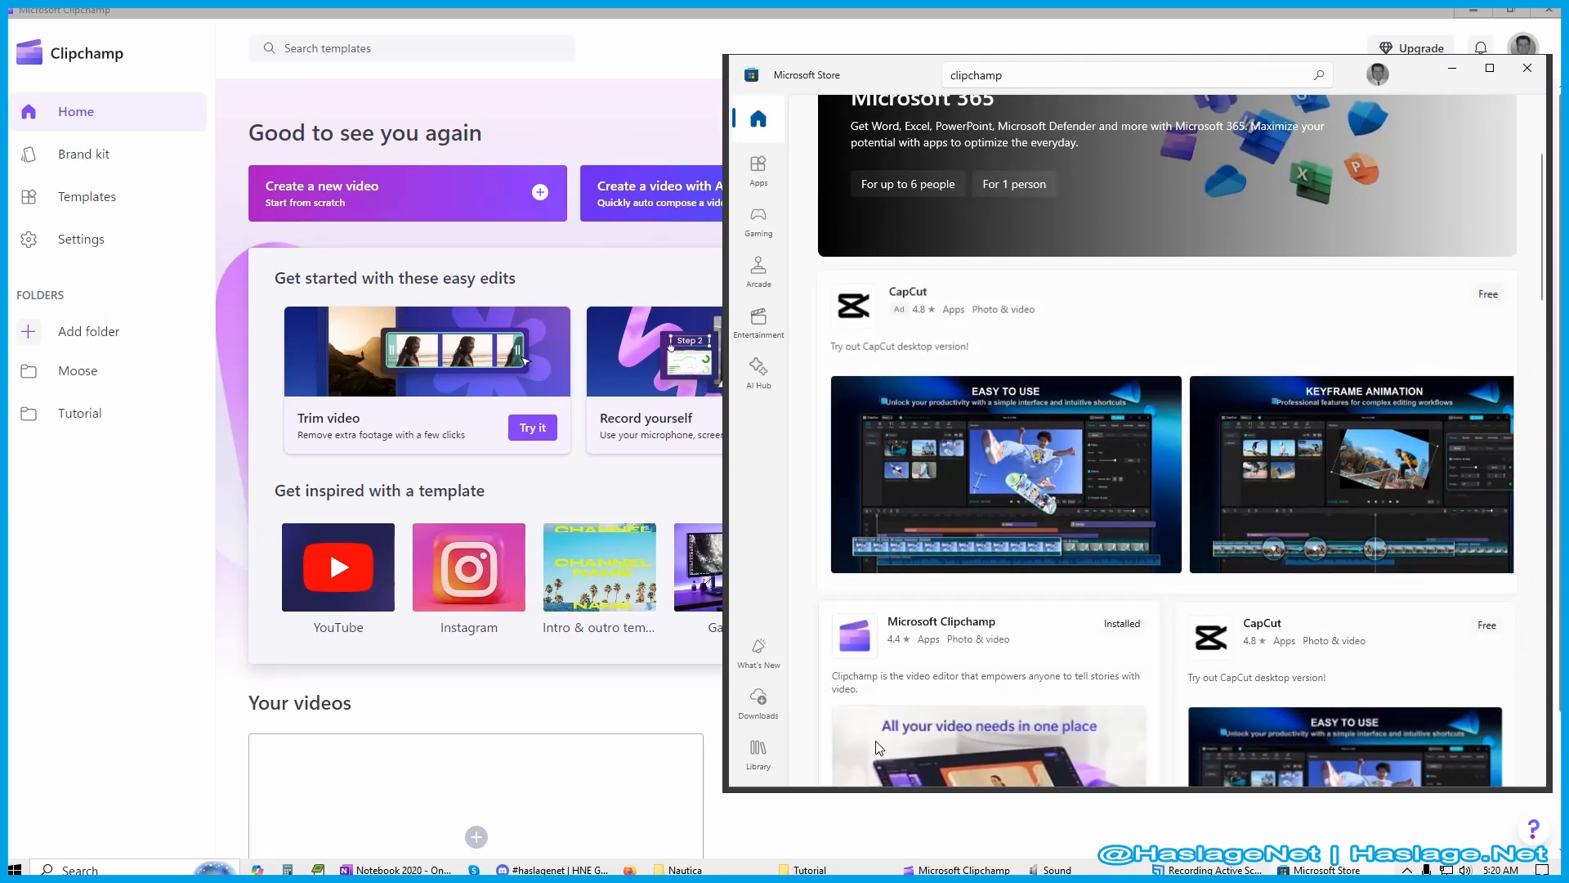
pyautogui.scroll(-4, 878, 748)
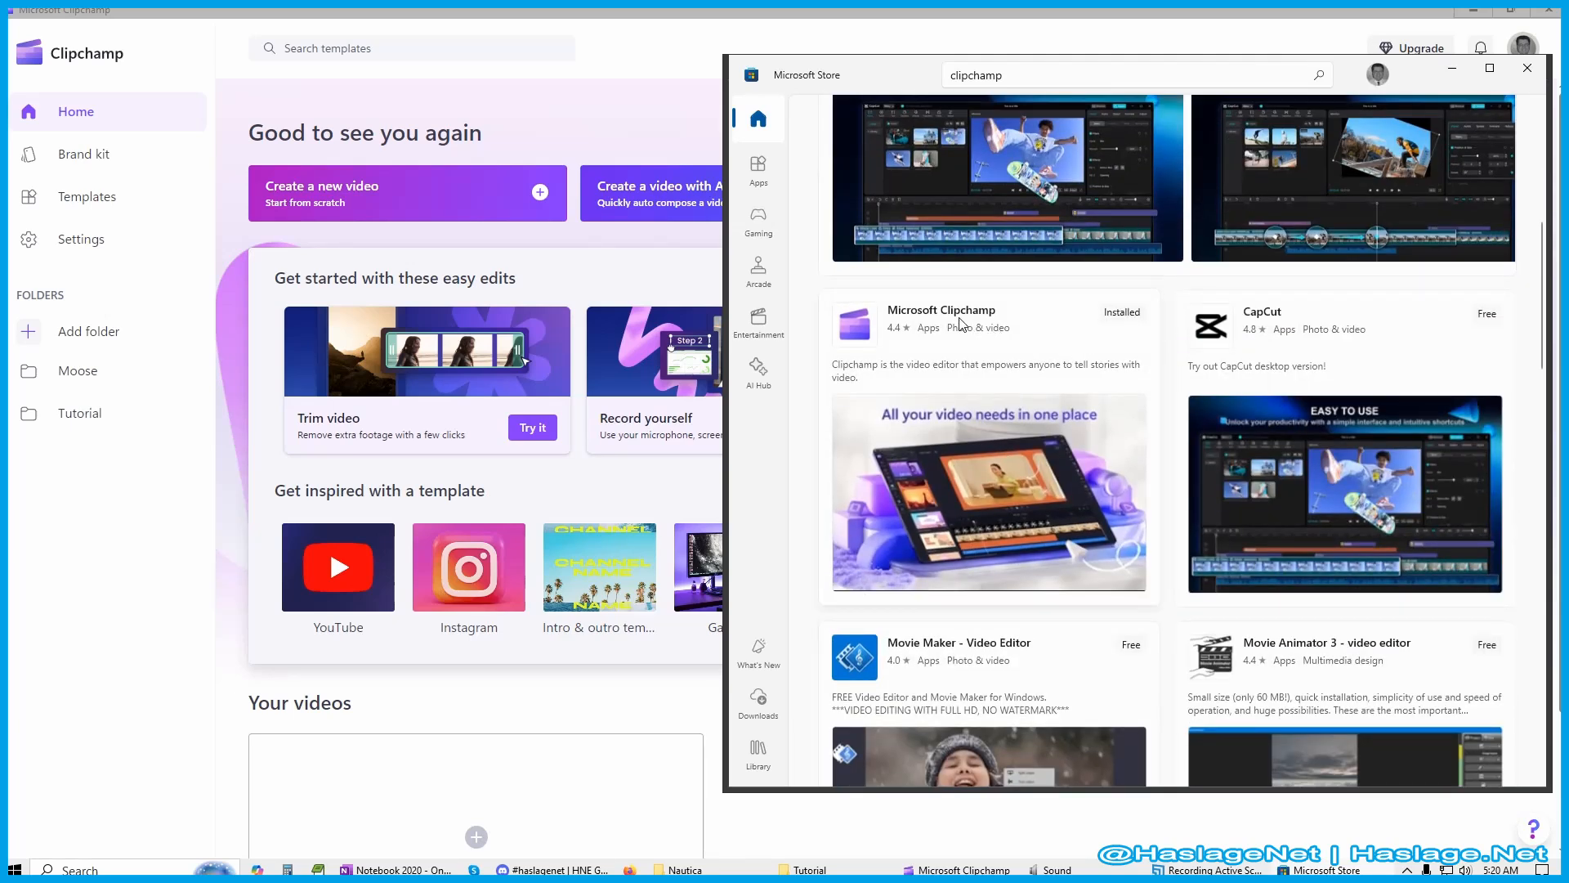
pyautogui.moveTo(914, 352)
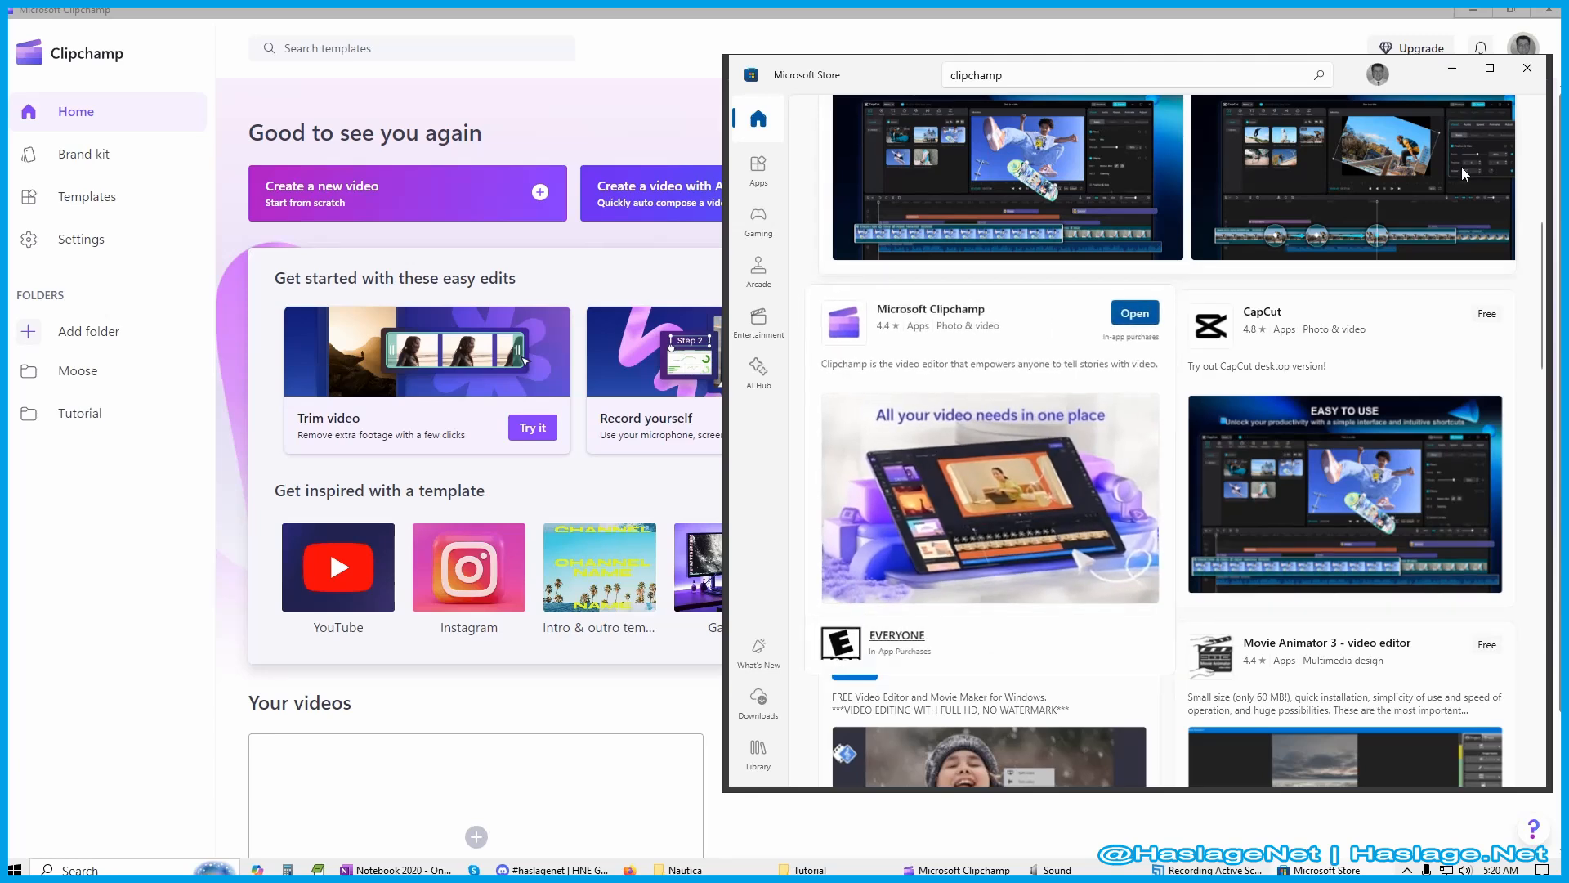
pyautogui.click(1527, 68)
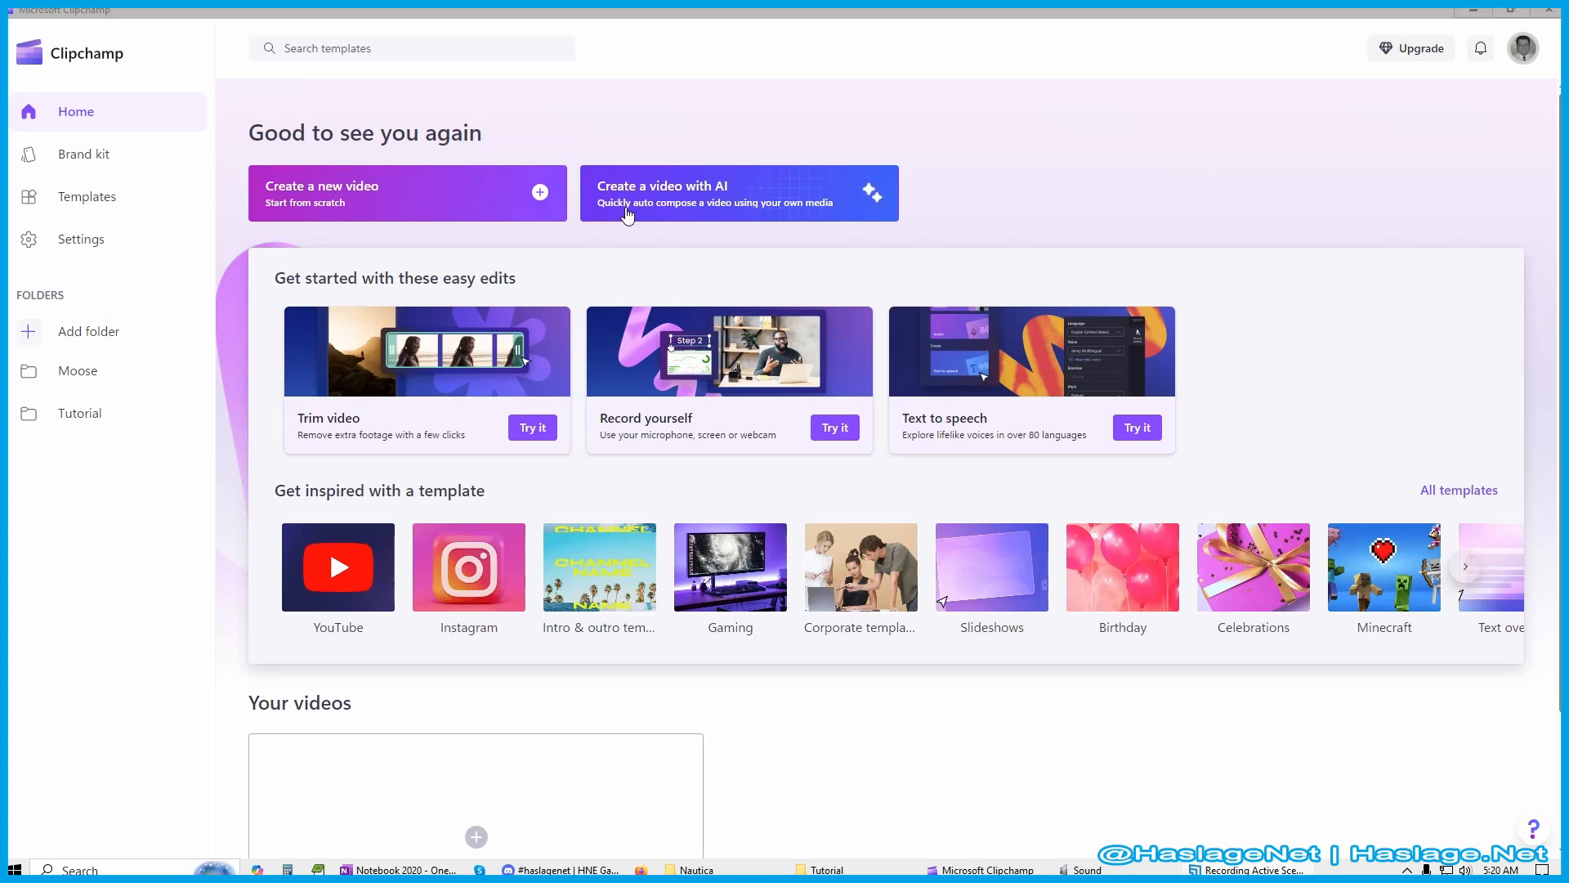
# Look over the Brand kit page and browse the template categories from YouTube down to Text overlays.
pyautogui.click(49, 162)
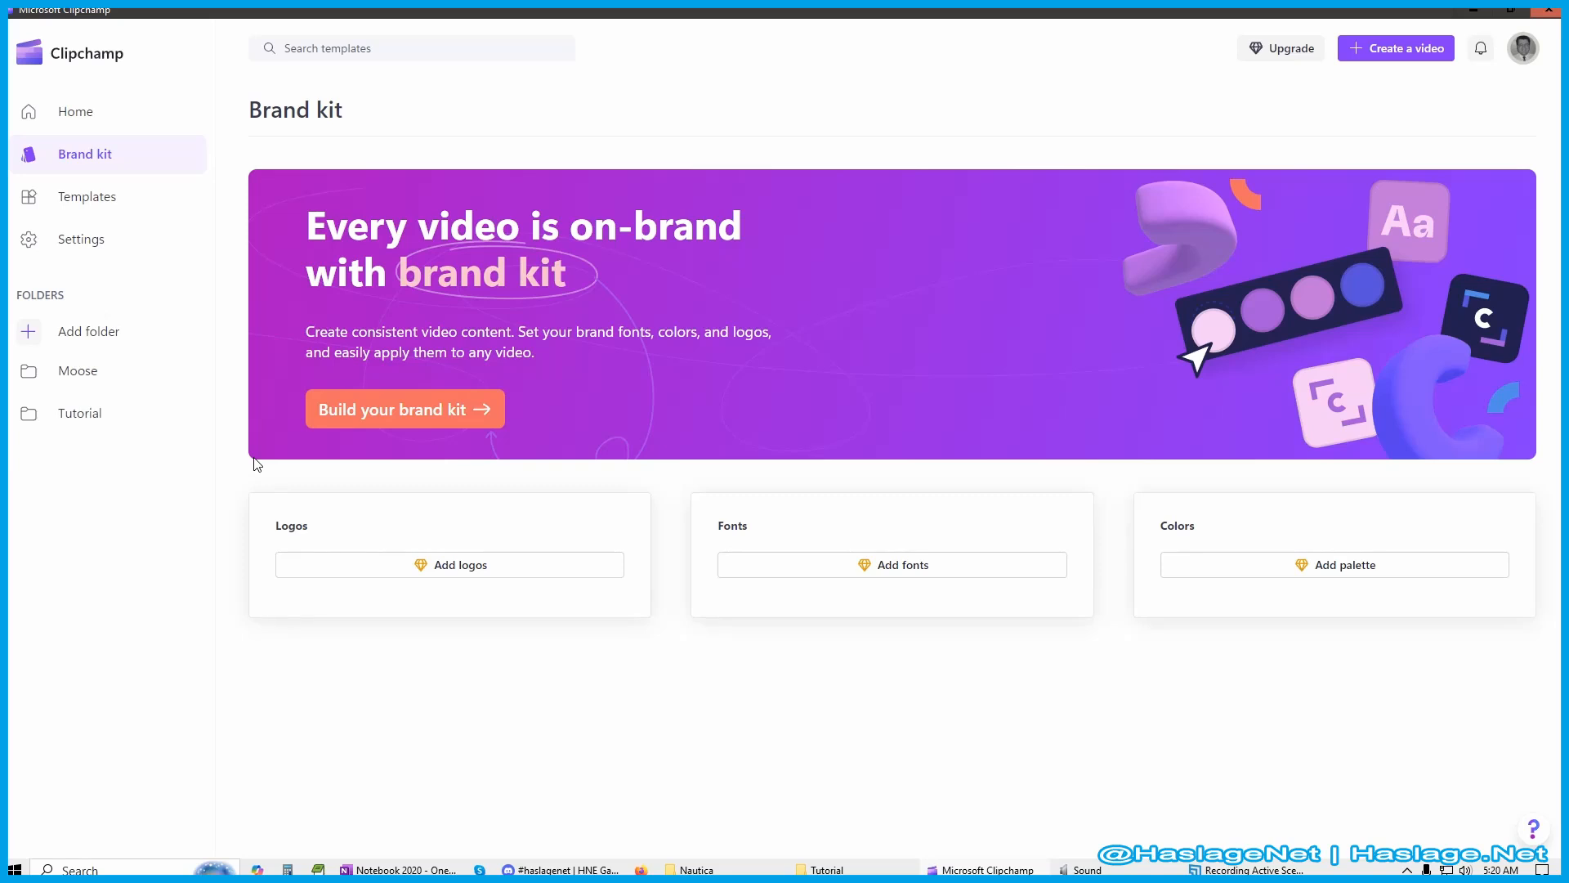
pyautogui.click(95, 196)
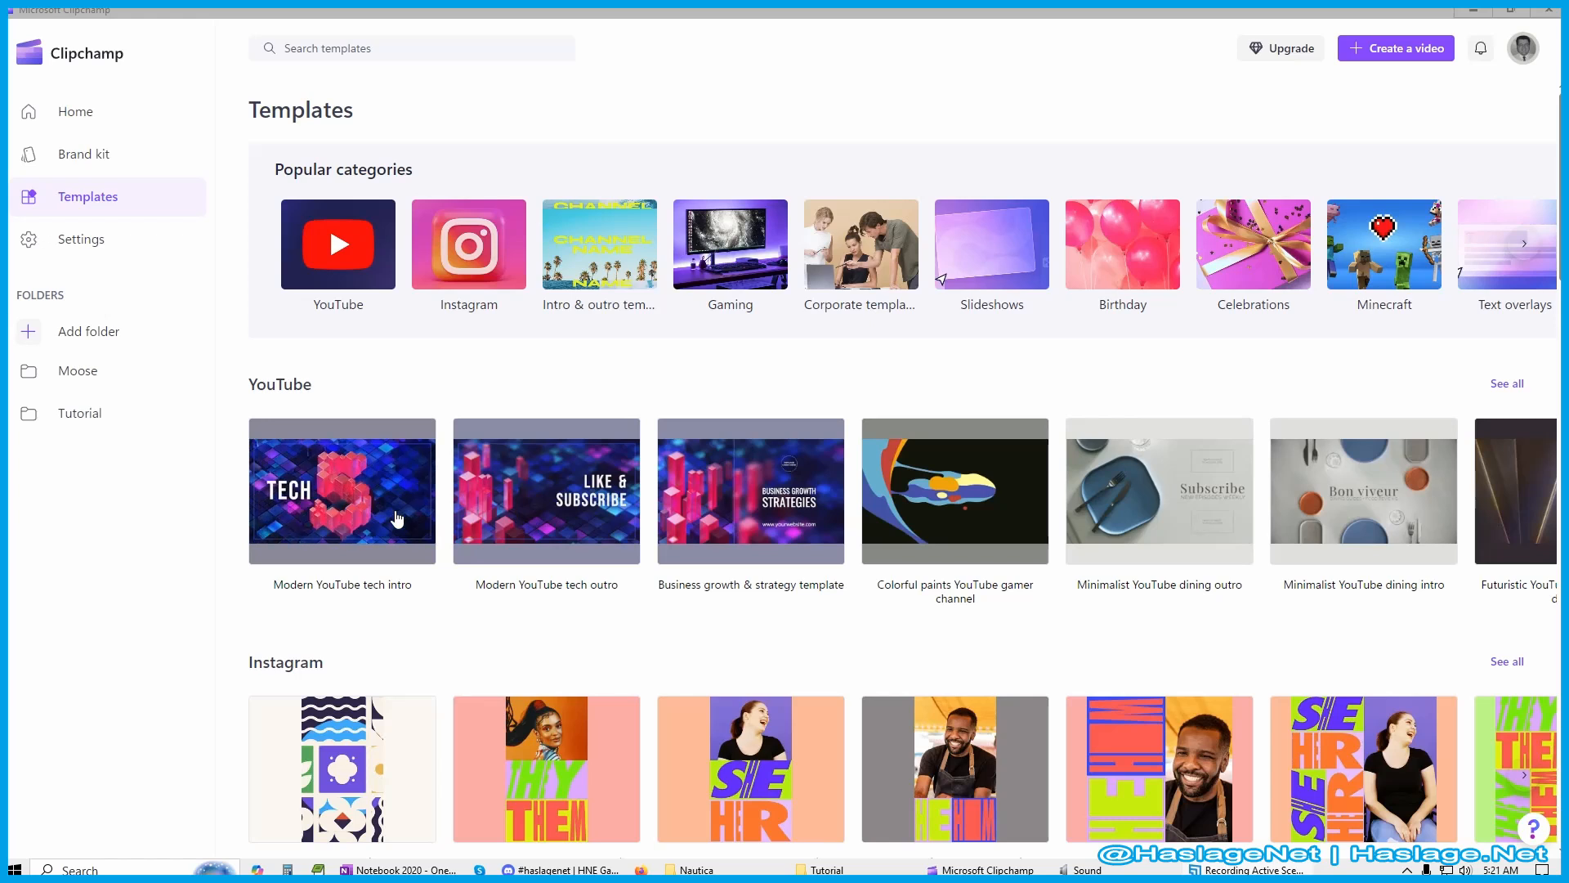
pyautogui.scroll(-5, 833, 629)
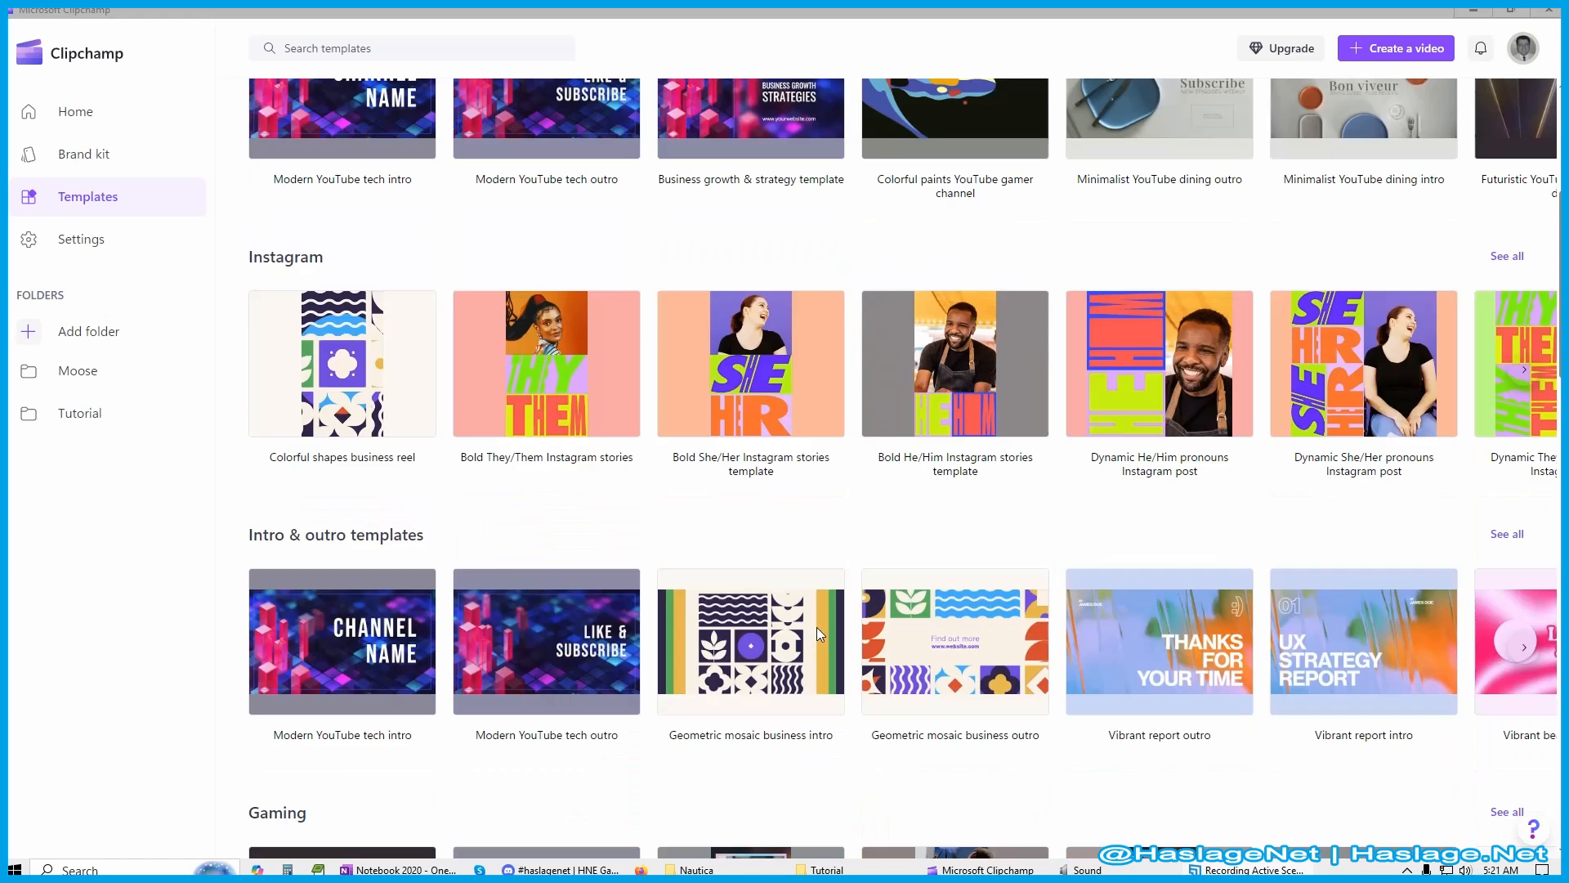
pyautogui.scroll(-7, 703, 667)
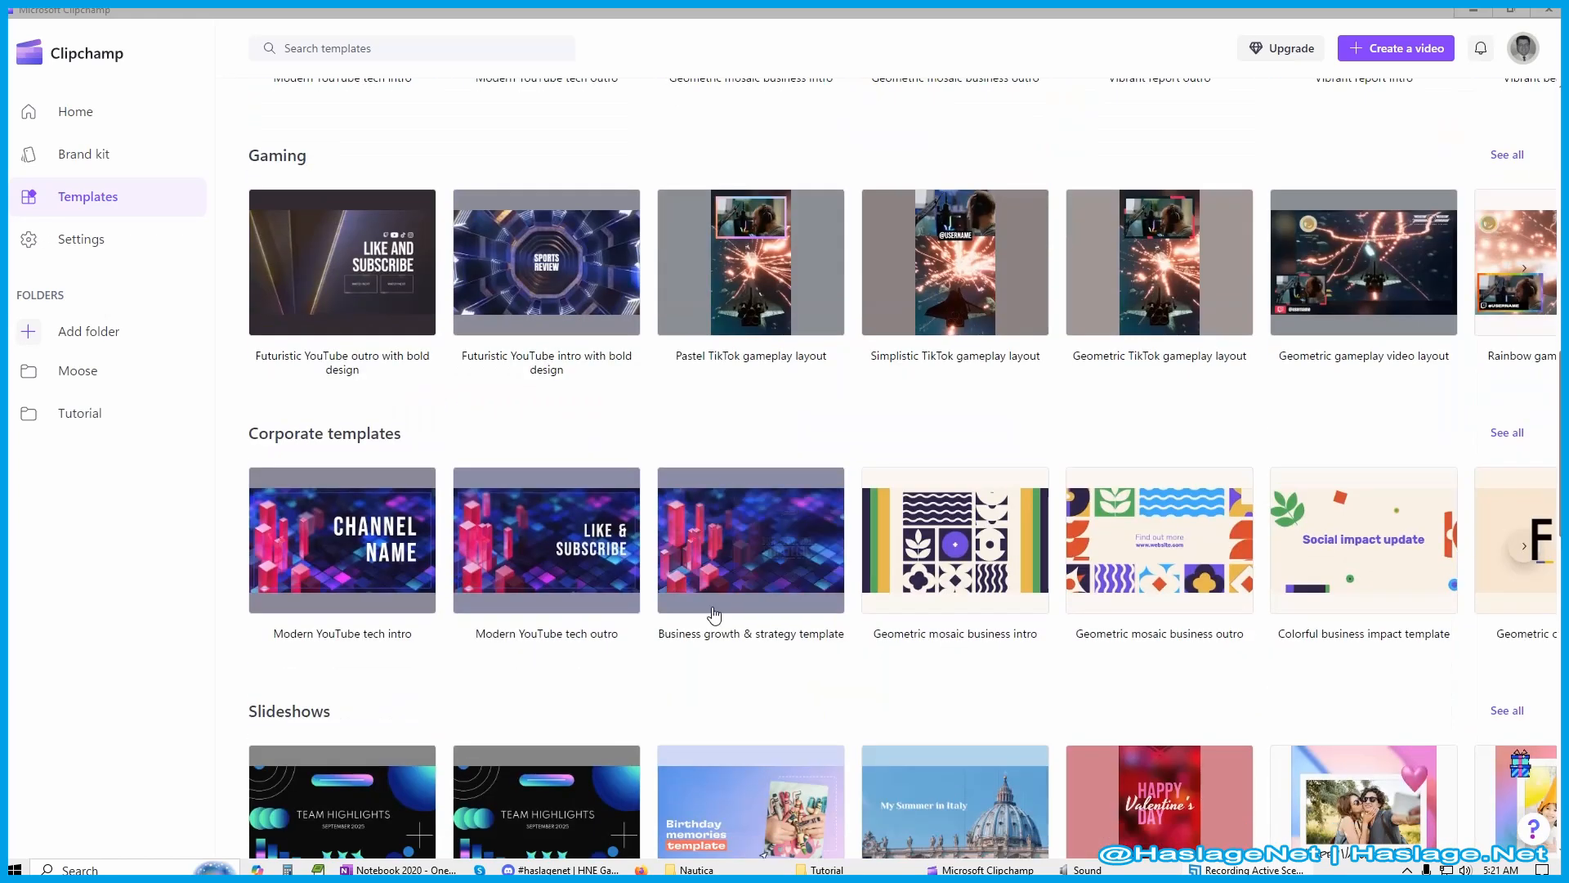
pyautogui.scroll(-11, 714, 617)
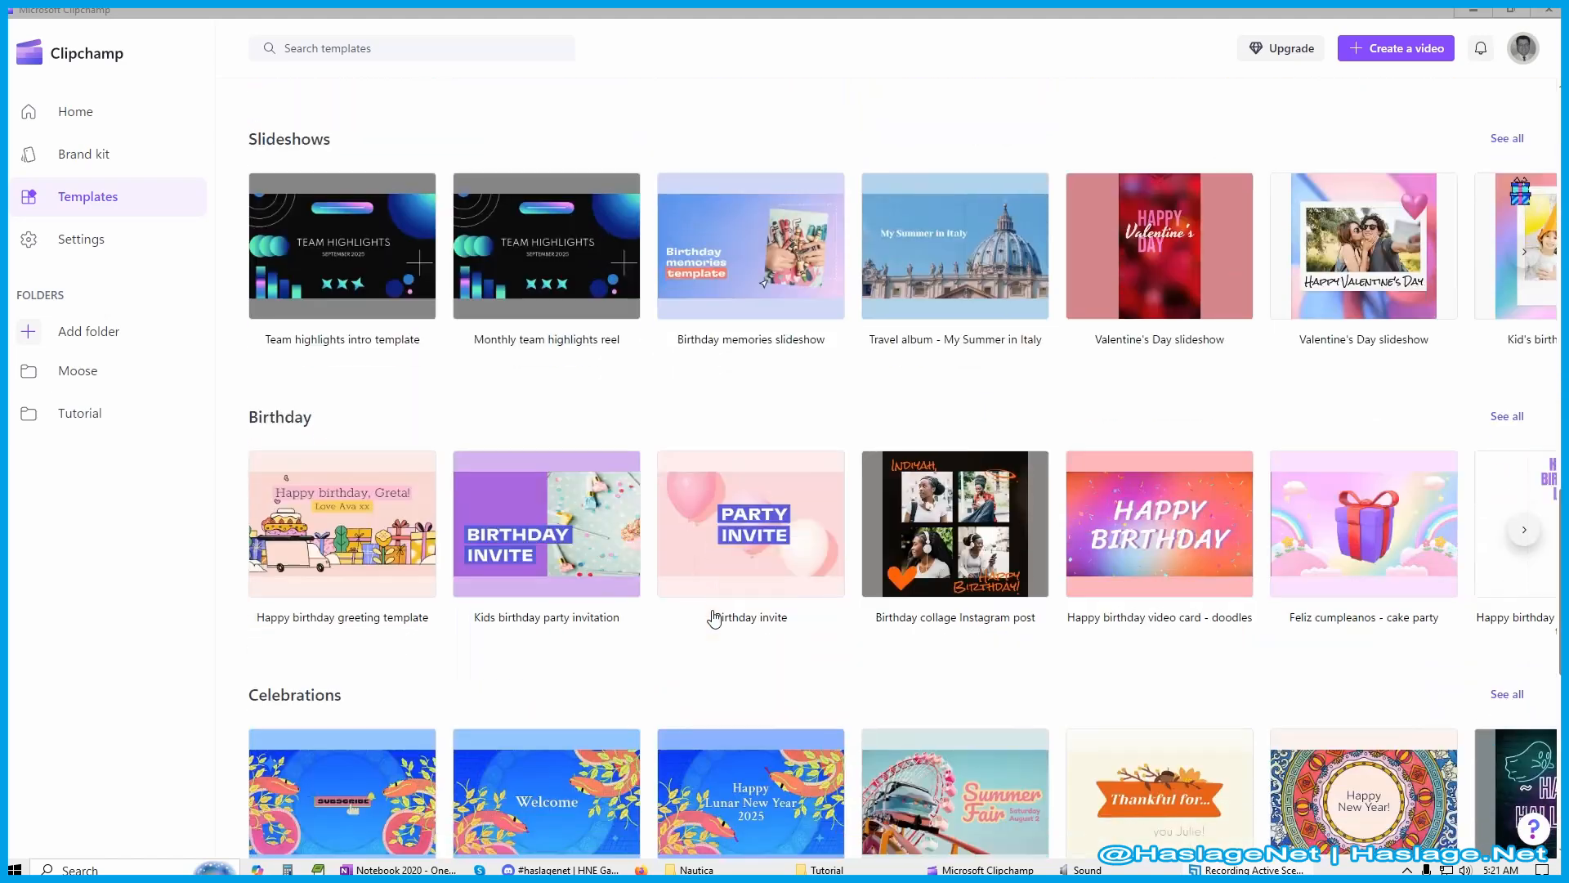
pyautogui.scroll(-4, 715, 619)
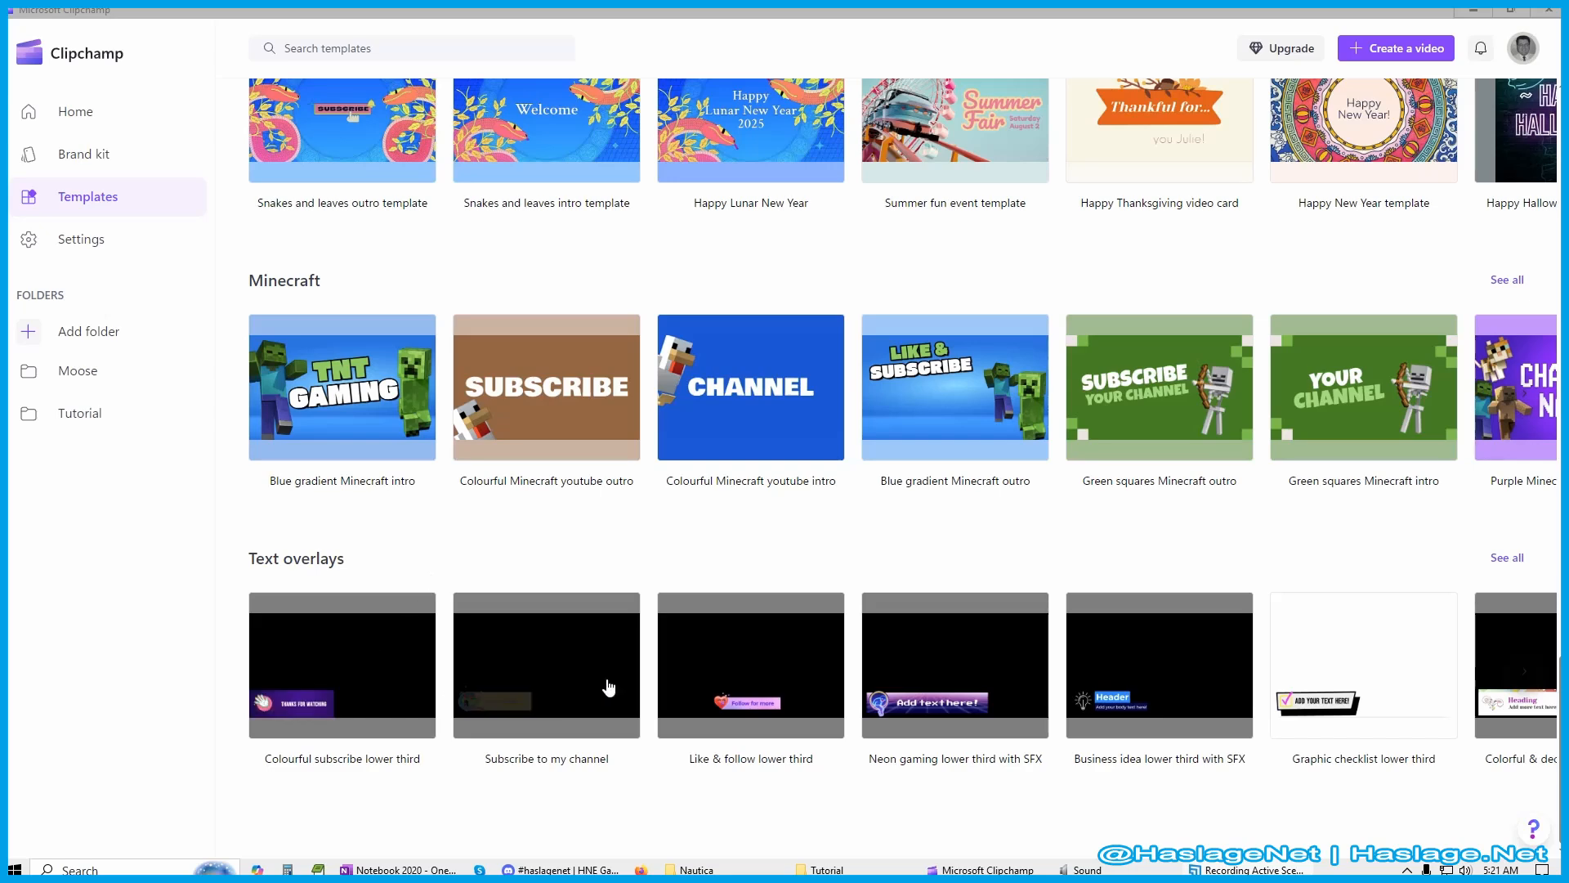
pyautogui.scroll(20, 1261, 632)
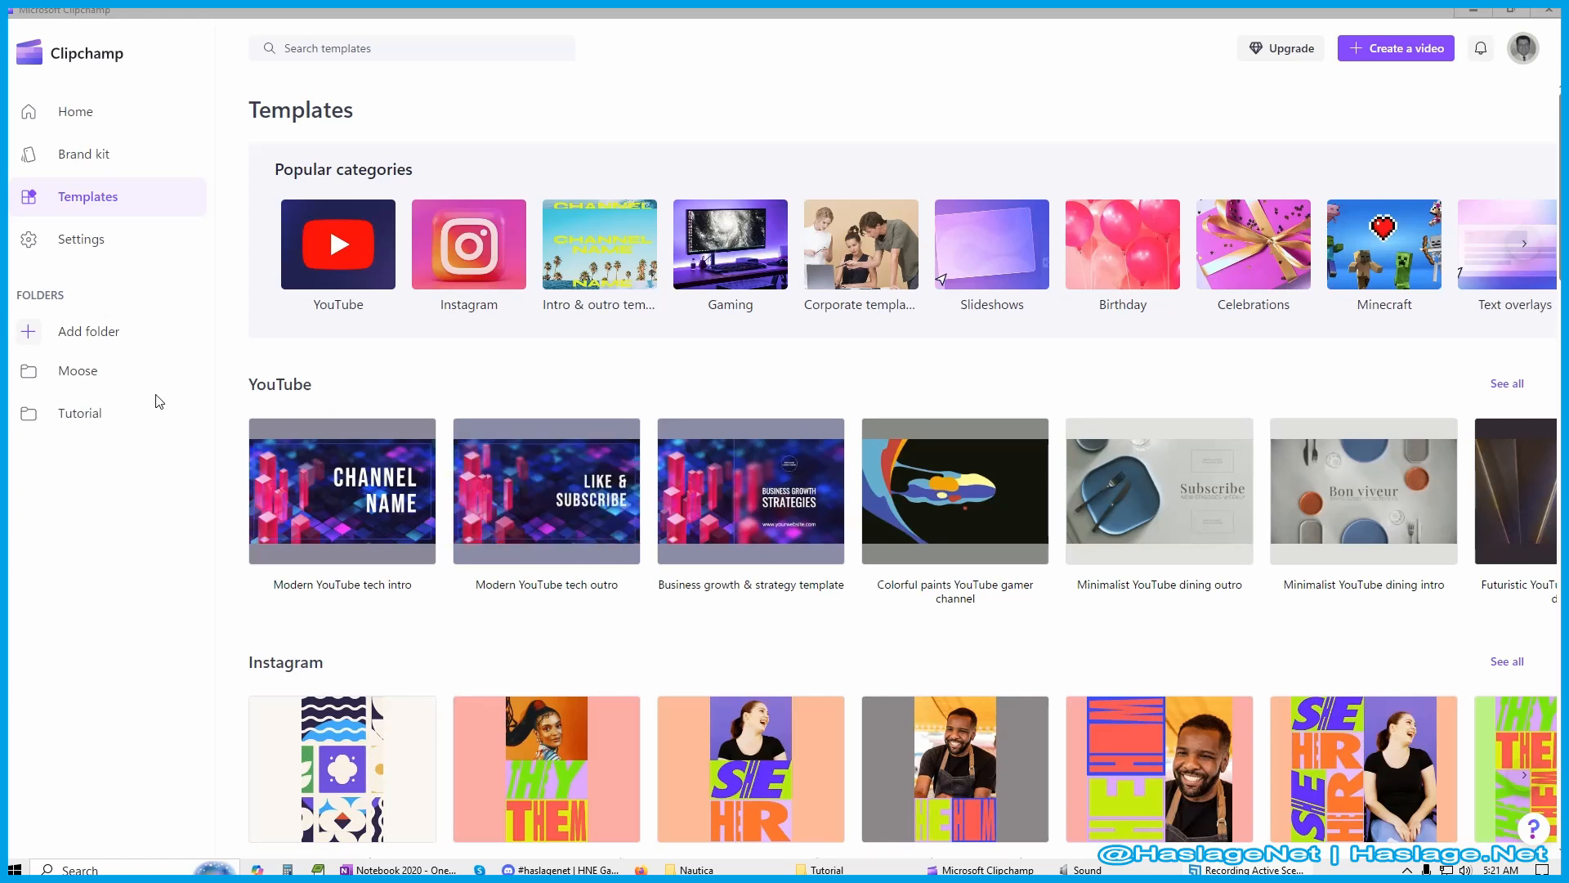
# Create a new video in the Tutorial folder.
pyautogui.click(74, 430)
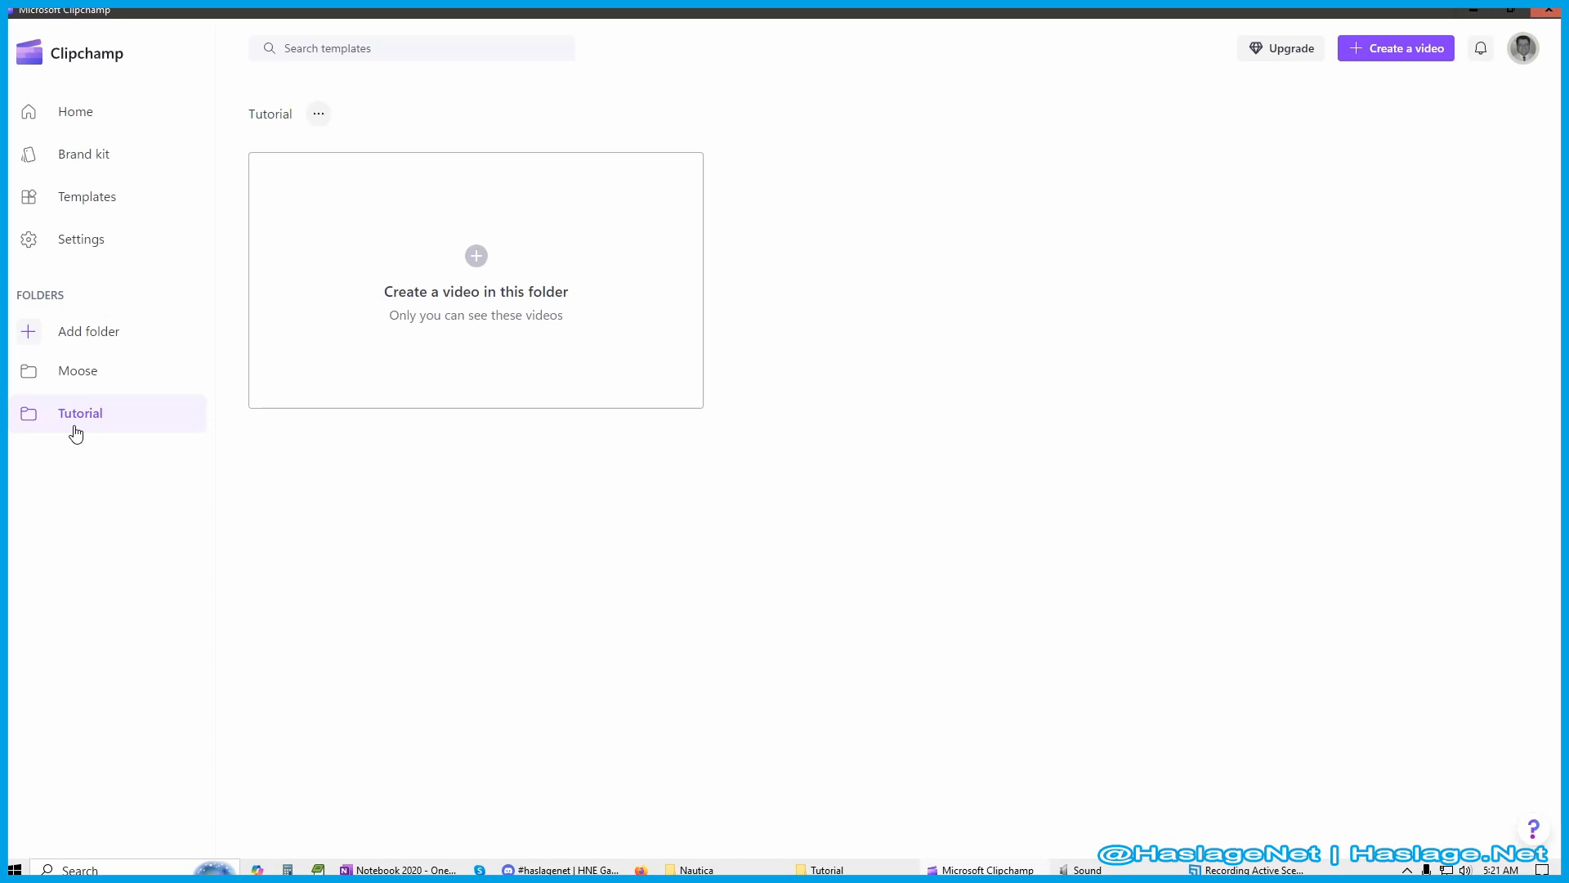
pyautogui.click(440, 316)
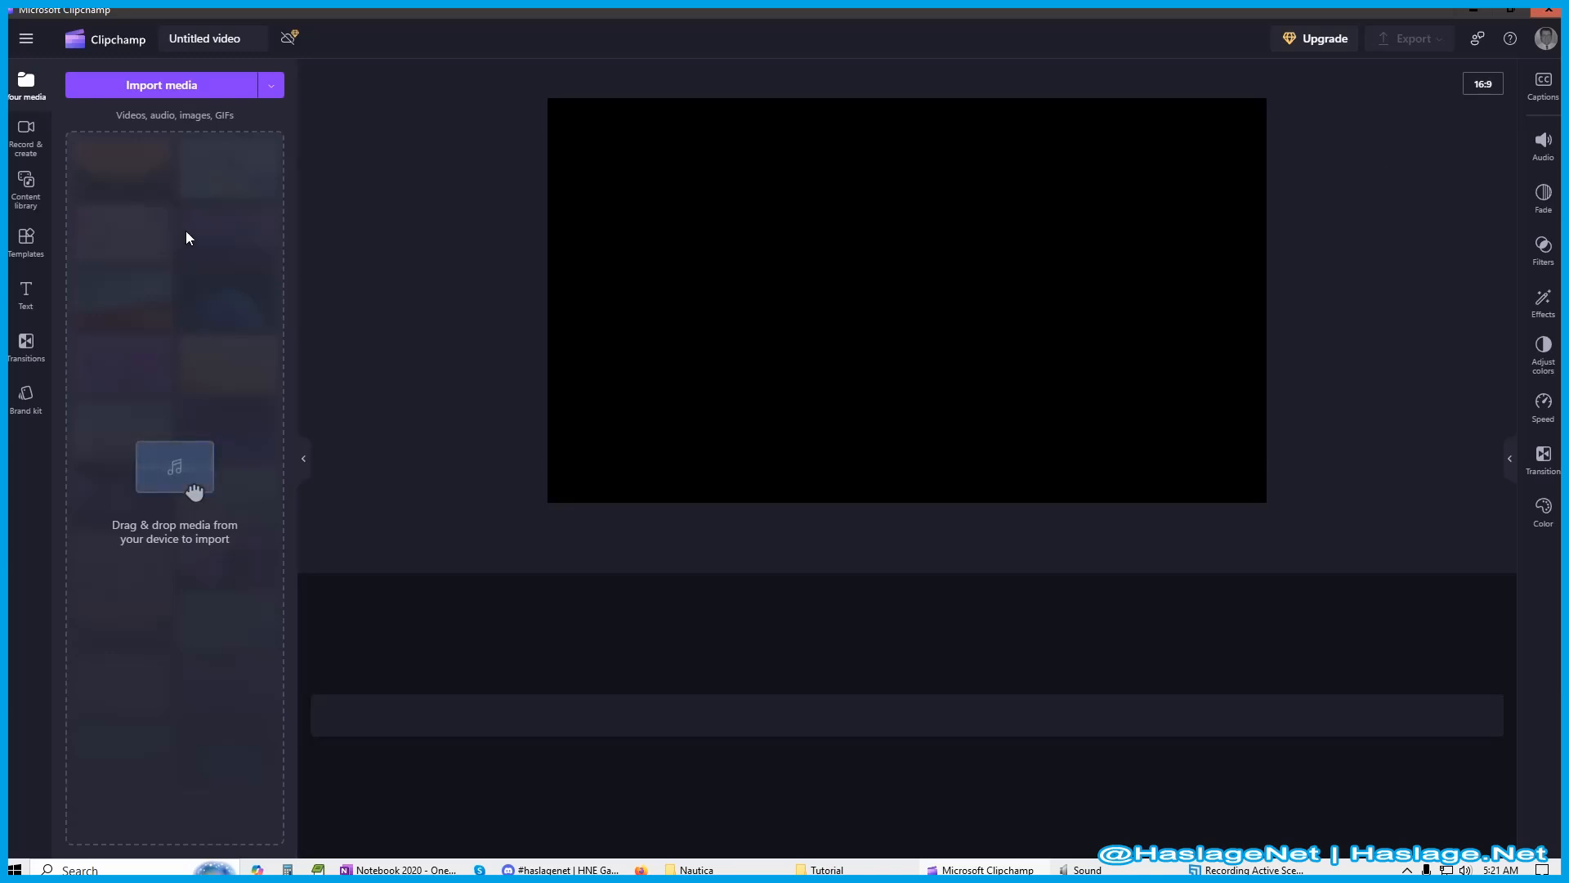
# Reduce the editor window's size and import the Nautica video from the Nautica folder into the project's media.
pyautogui.click(178, 86)
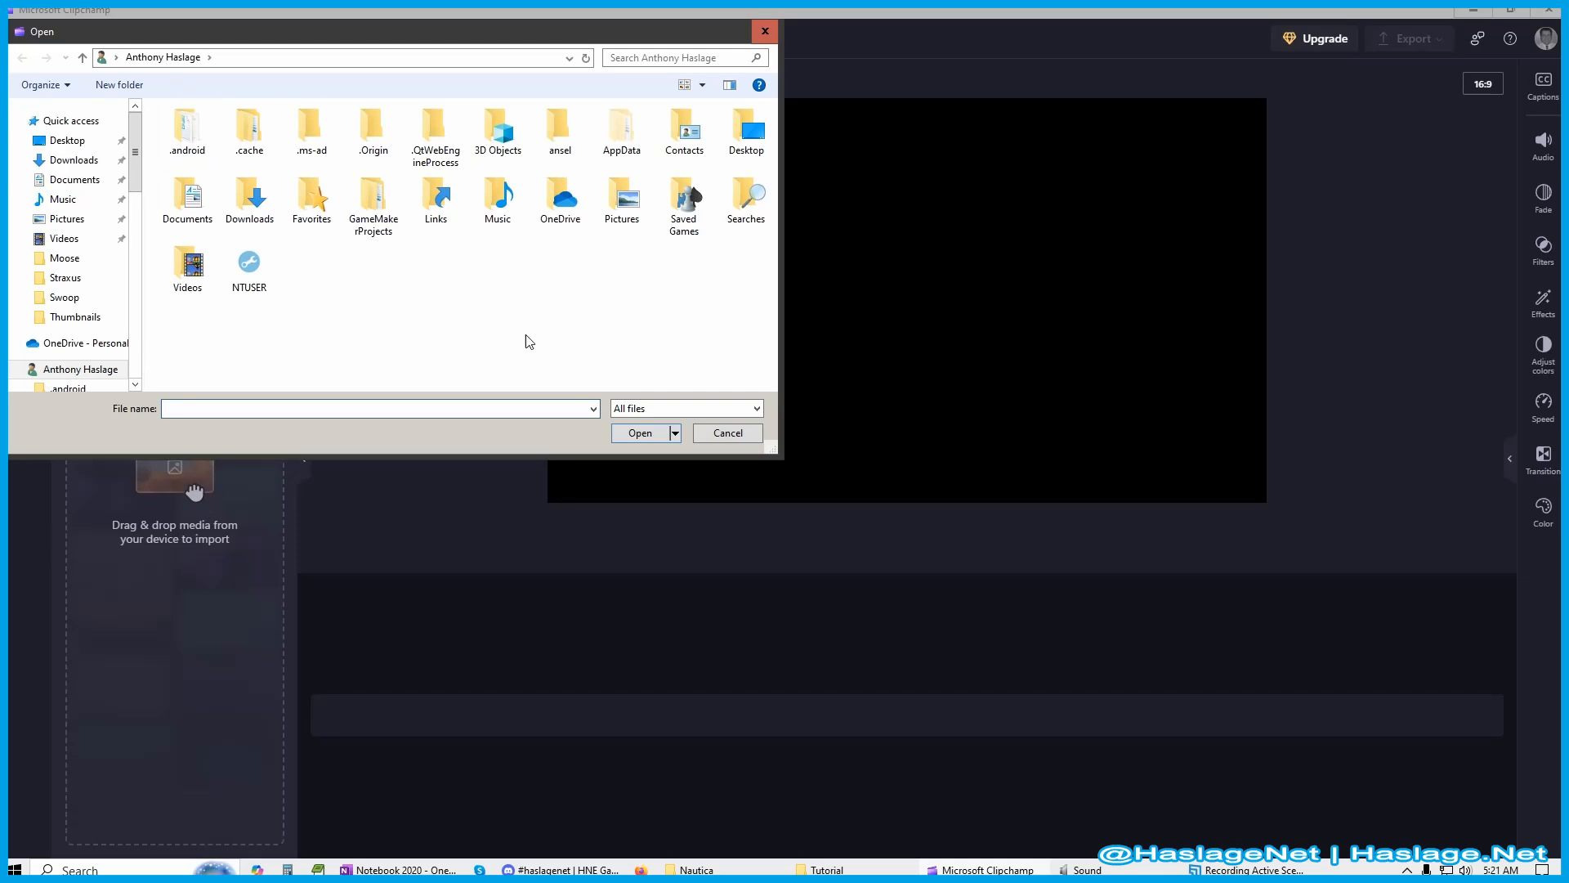
pyautogui.click(735, 434)
pyautogui.click(1511, 10)
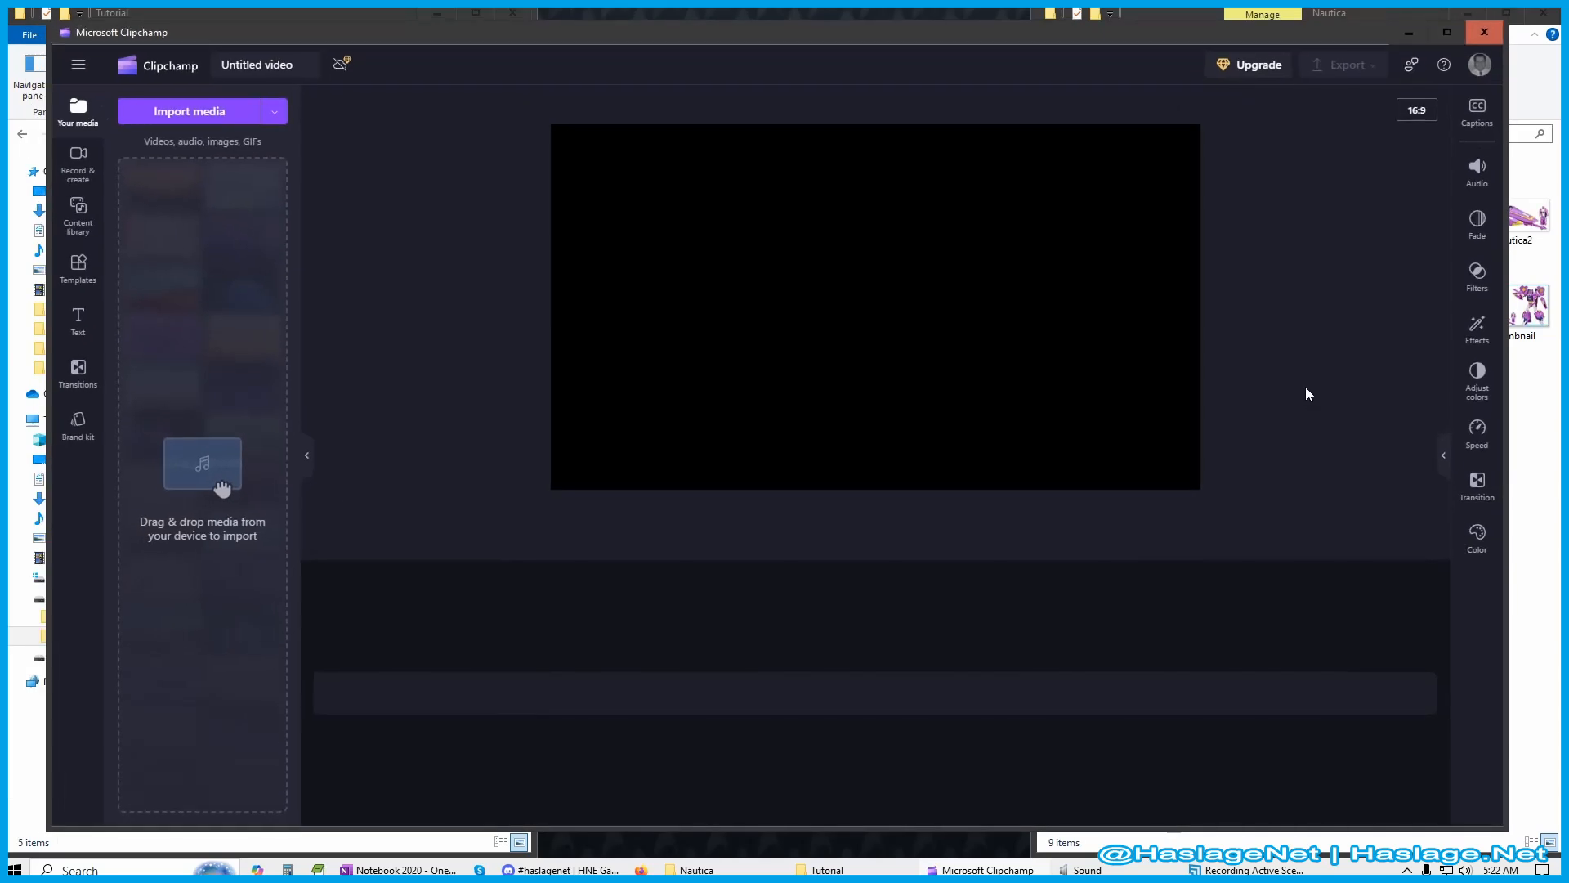
pyautogui.click(1540, 551)
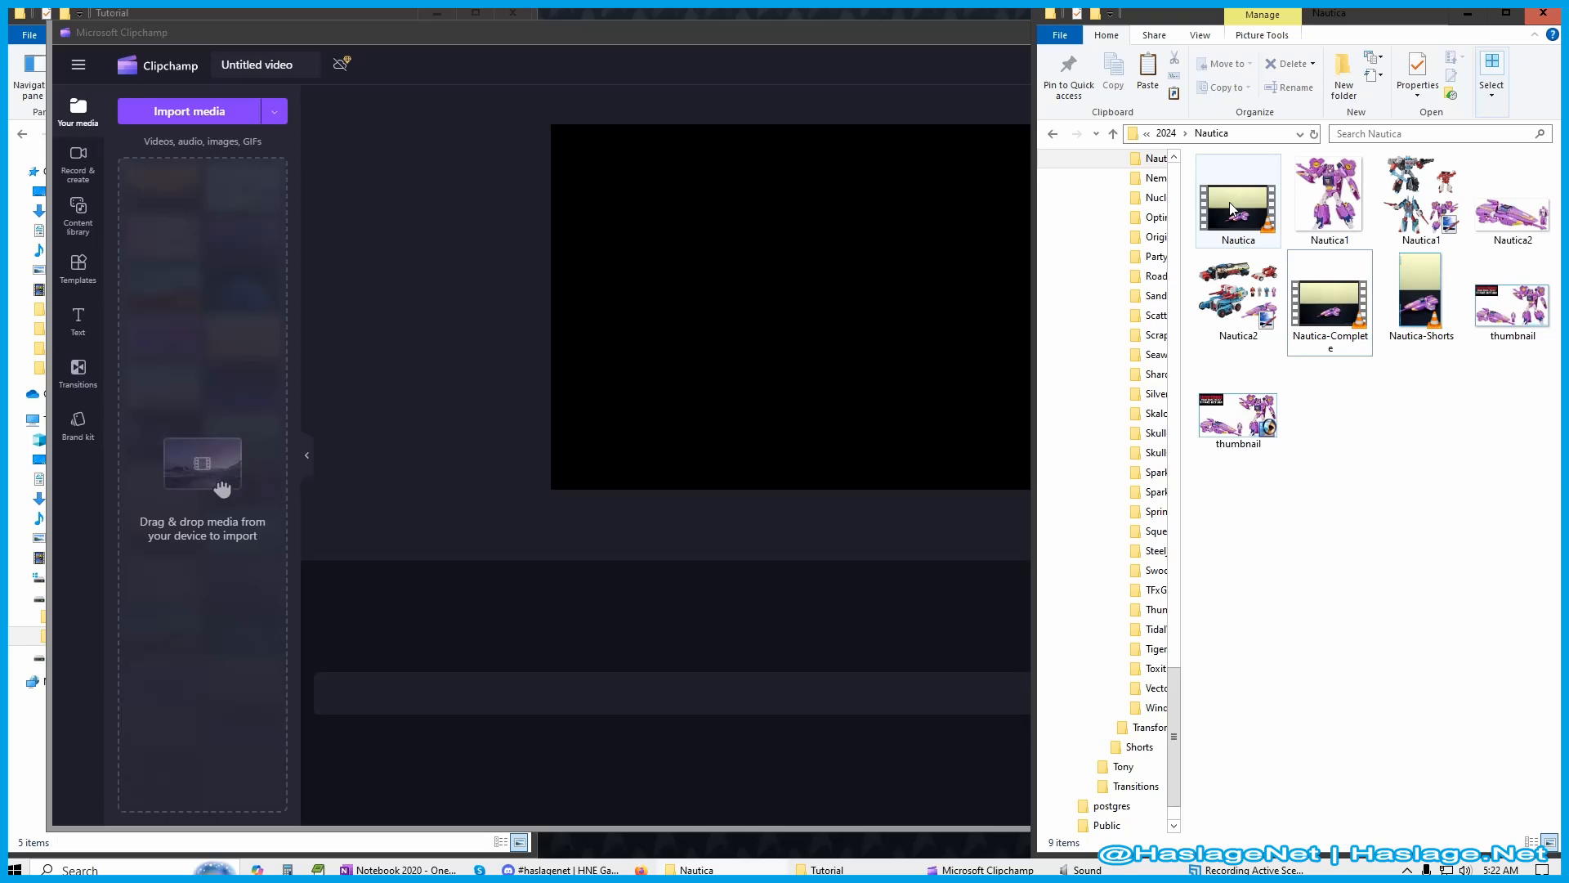
pyautogui.moveTo(1232, 210); pyautogui.dragTo(197, 264)
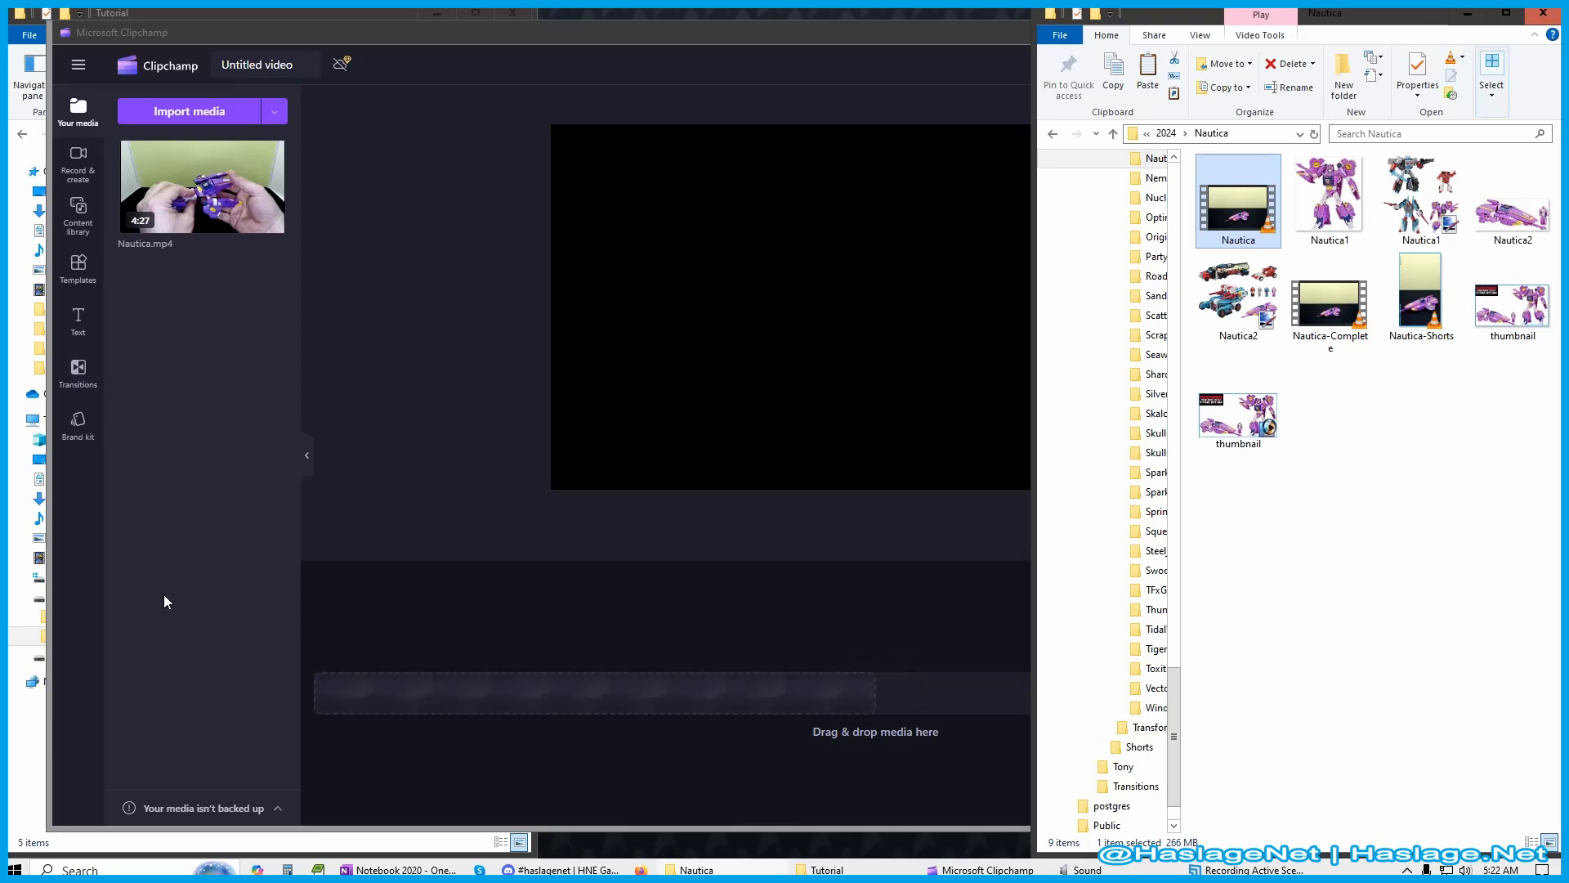
# Import border2-YT, HNE_Intro-2024, HNE_Outro-2024, NameTag-ARH and Subscribe from the Tutorial folder into the project's media, and maximize the editor window.
pyautogui.click(36, 775)
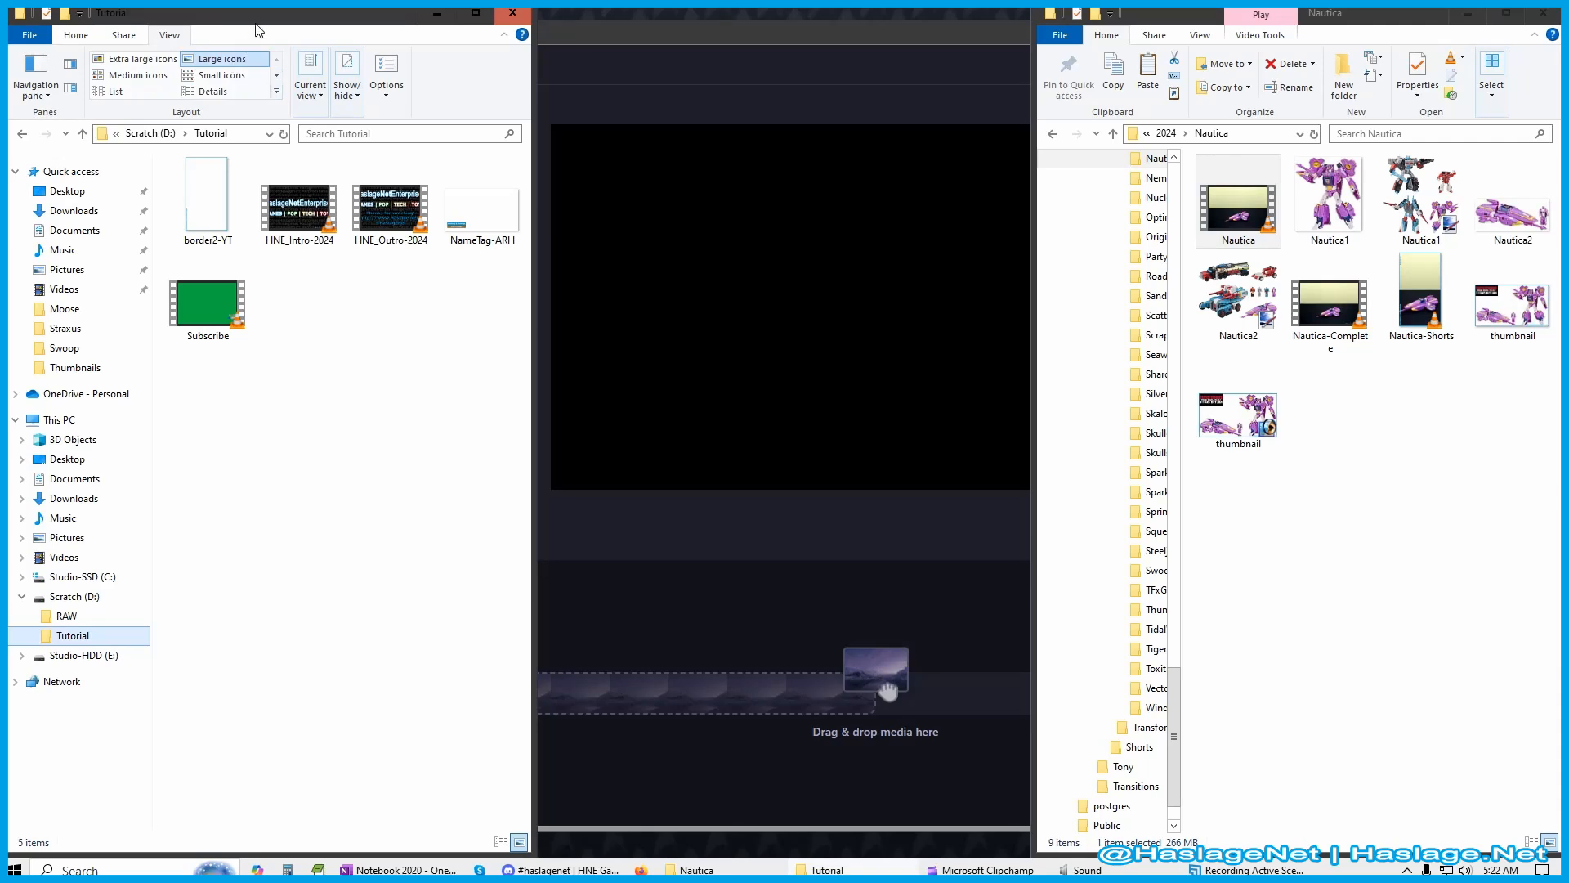
pyautogui.moveTo(499, 352); pyautogui.dragTo(204, 190)
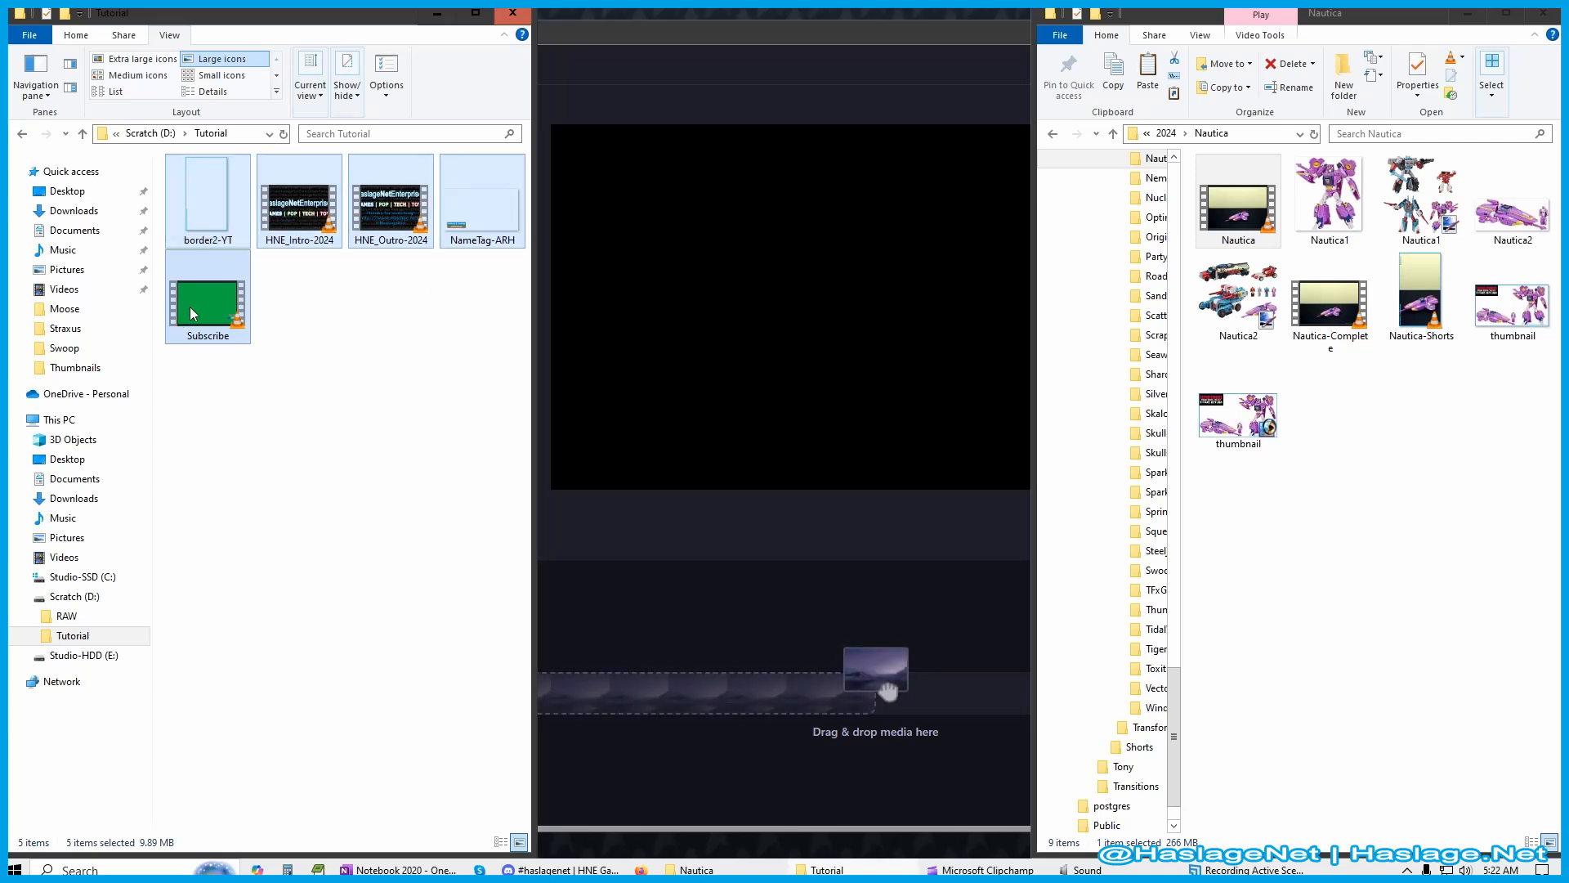
pyautogui.moveTo(282, 27); pyautogui.dragTo(645, 35)
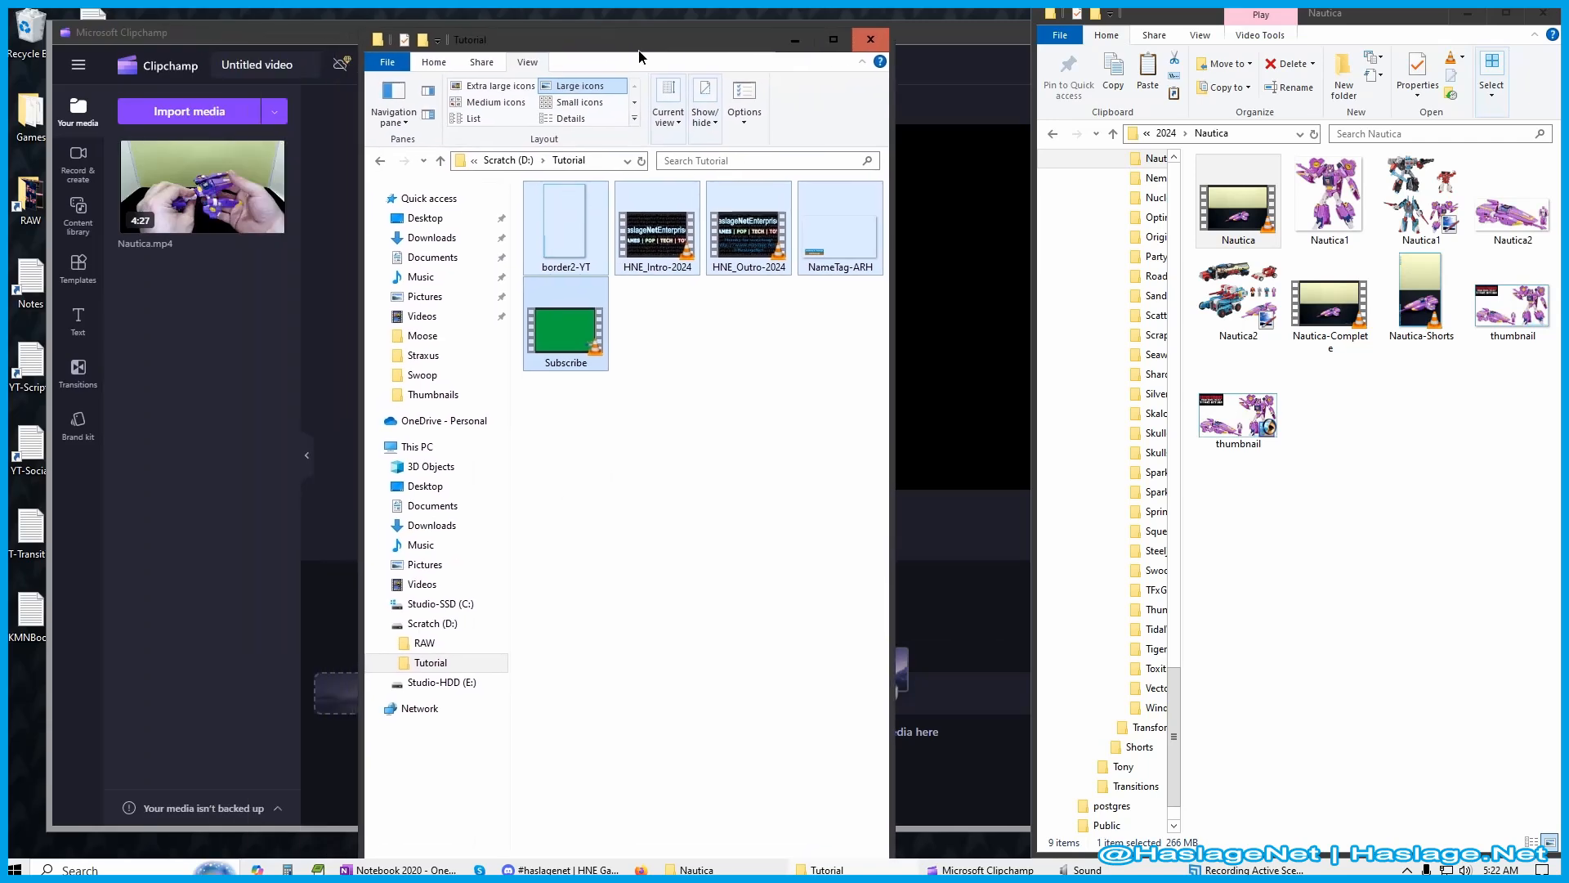
pyautogui.moveTo(643, 254); pyautogui.dragTo(286, 367)
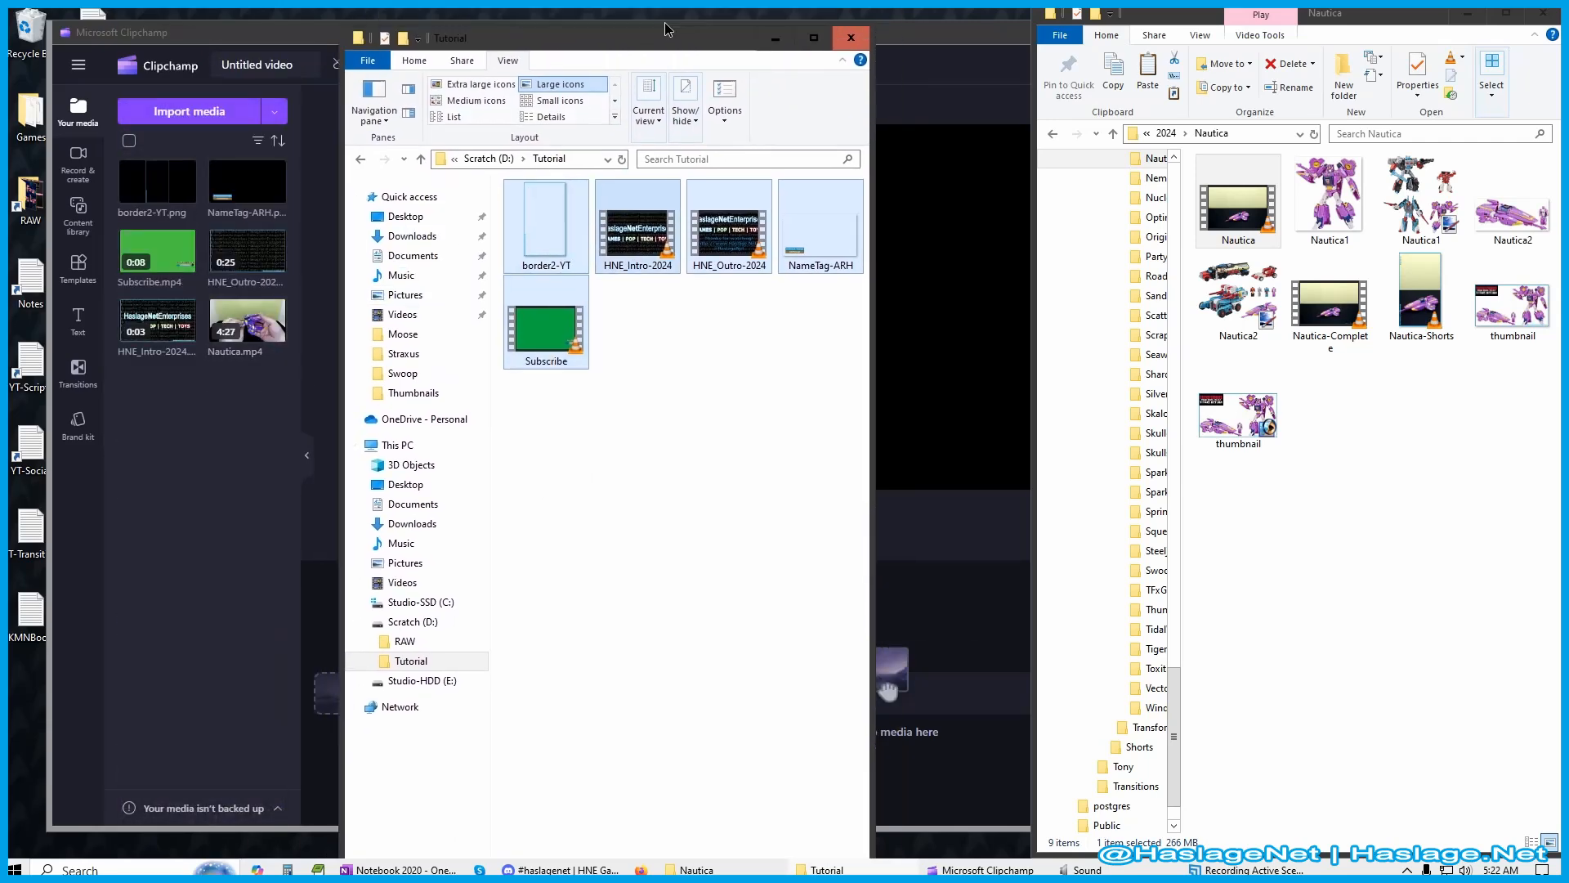
pyautogui.moveTo(670, 25); pyautogui.dragTo(308, 18)
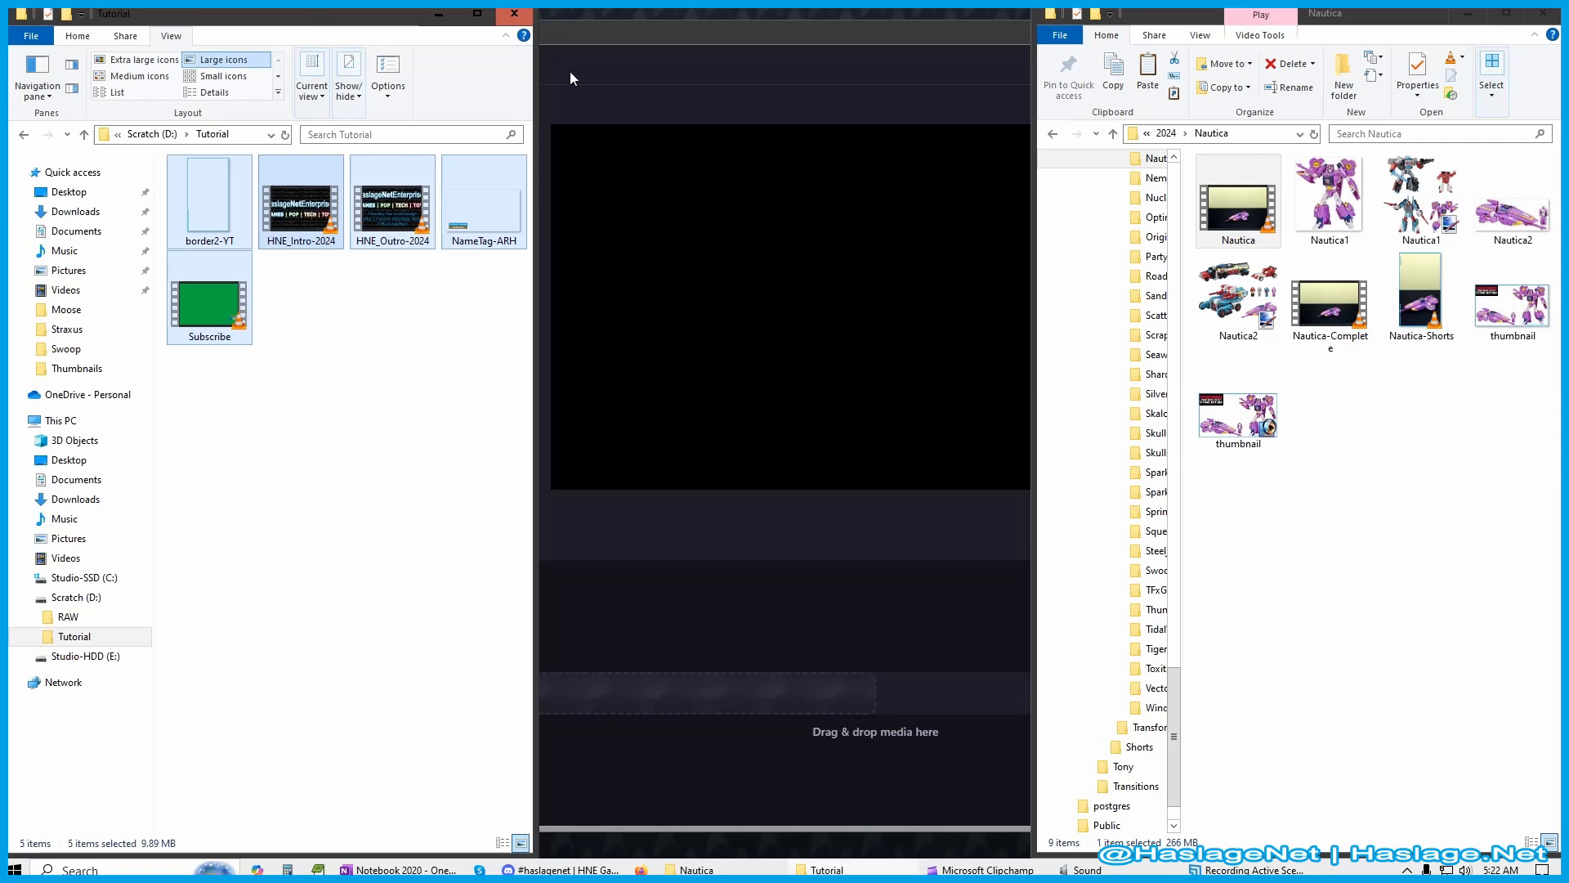
pyautogui.click(670, 32)
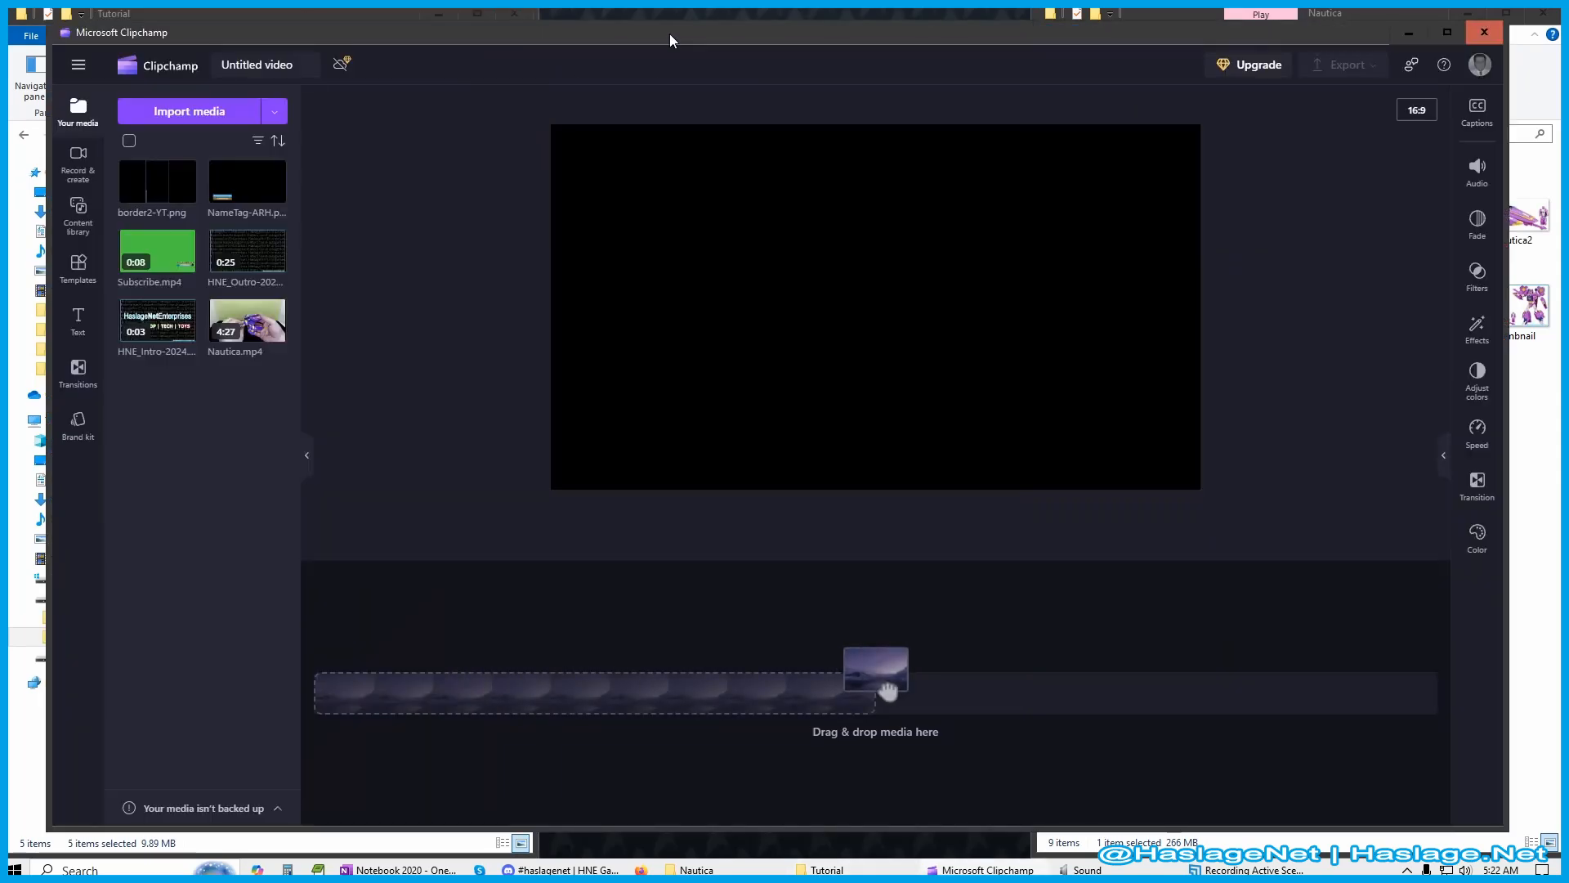
pyautogui.click(1447, 31)
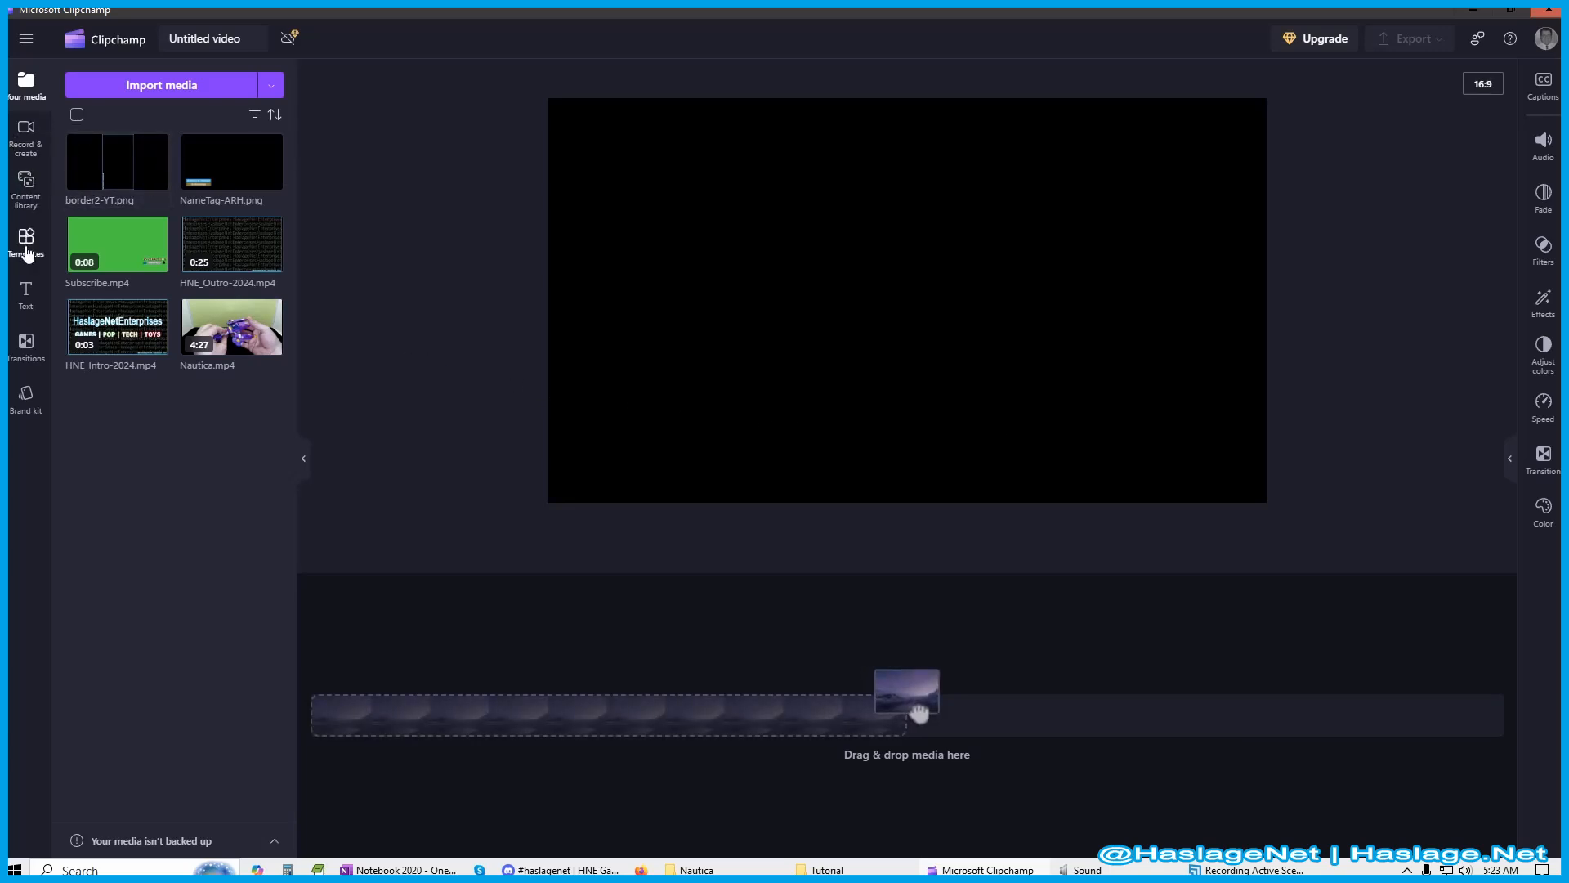
# Look through the editor's templates, content library, recording options, transitions and brand kit.
pyautogui.click(21, 238)
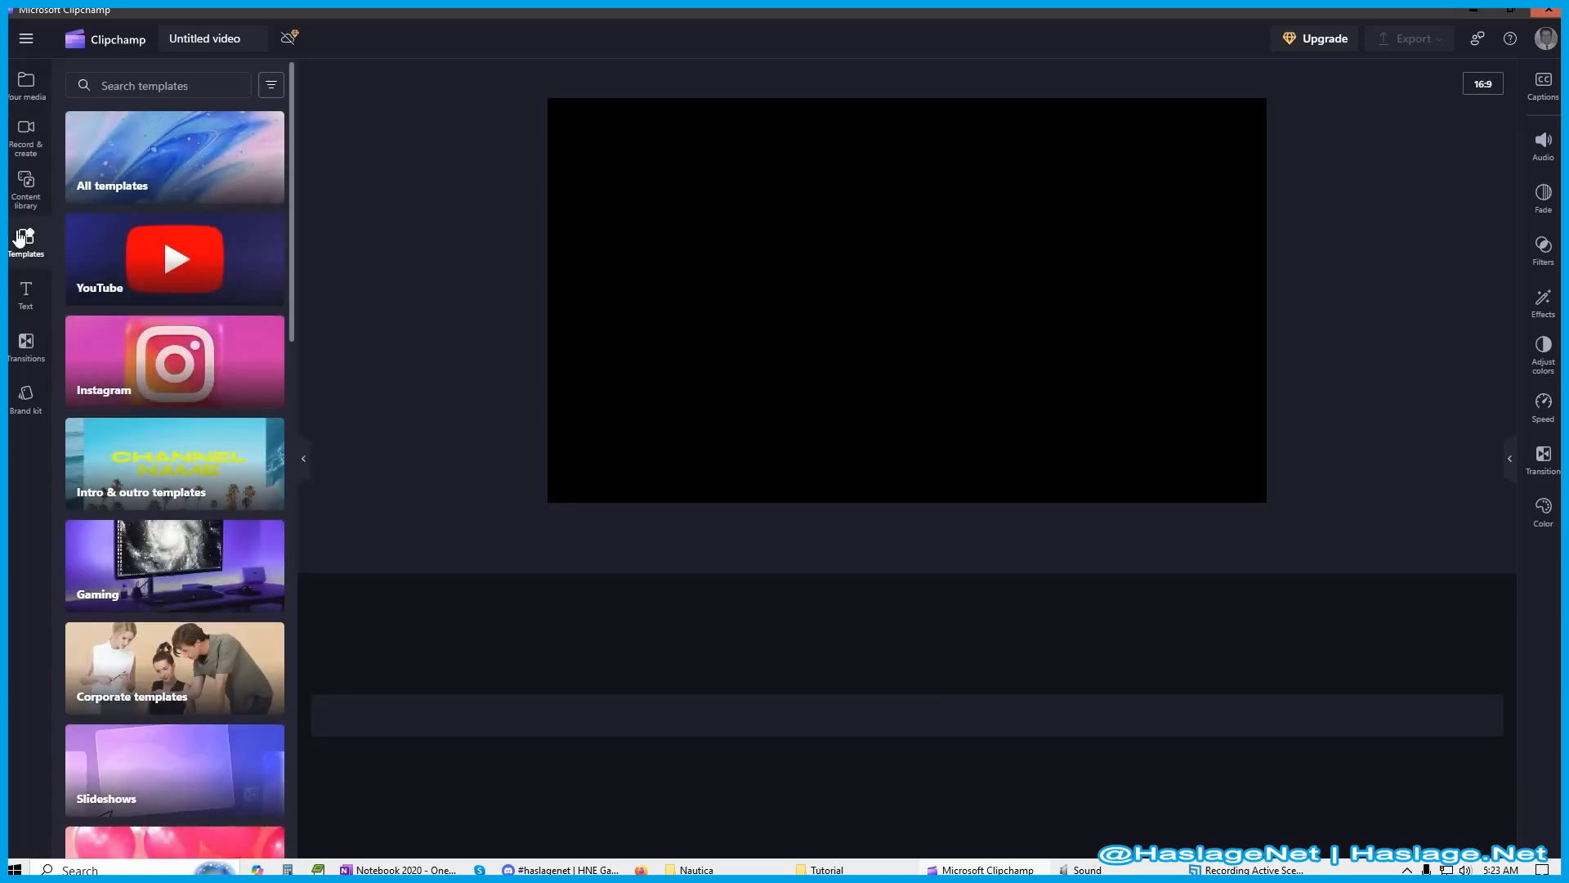
pyautogui.click(23, 193)
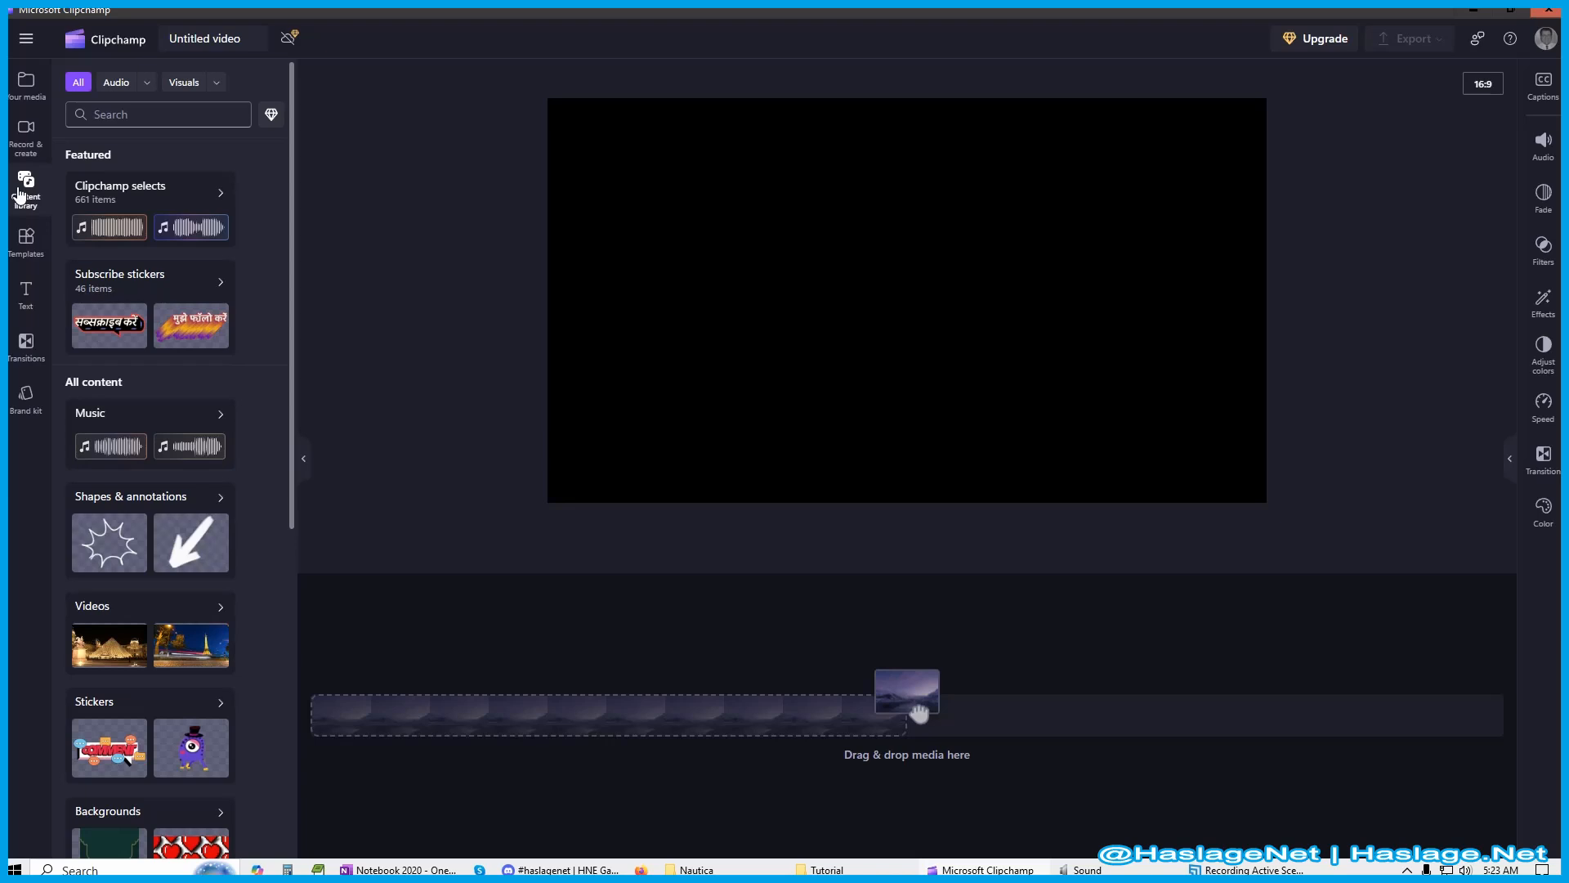
pyautogui.click(23, 141)
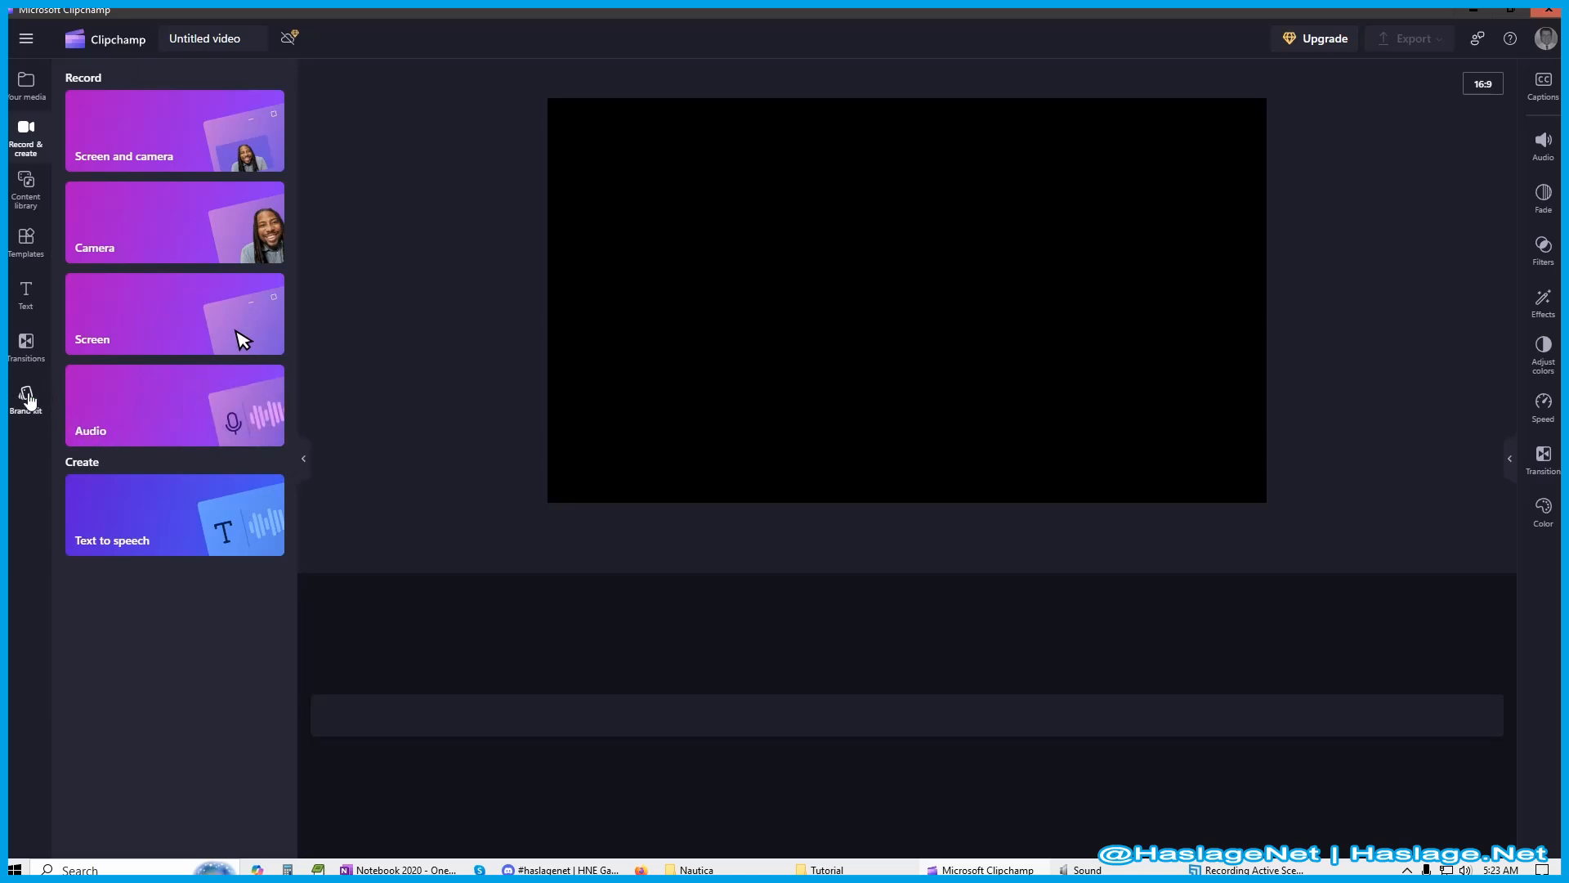
pyautogui.click(25, 345)
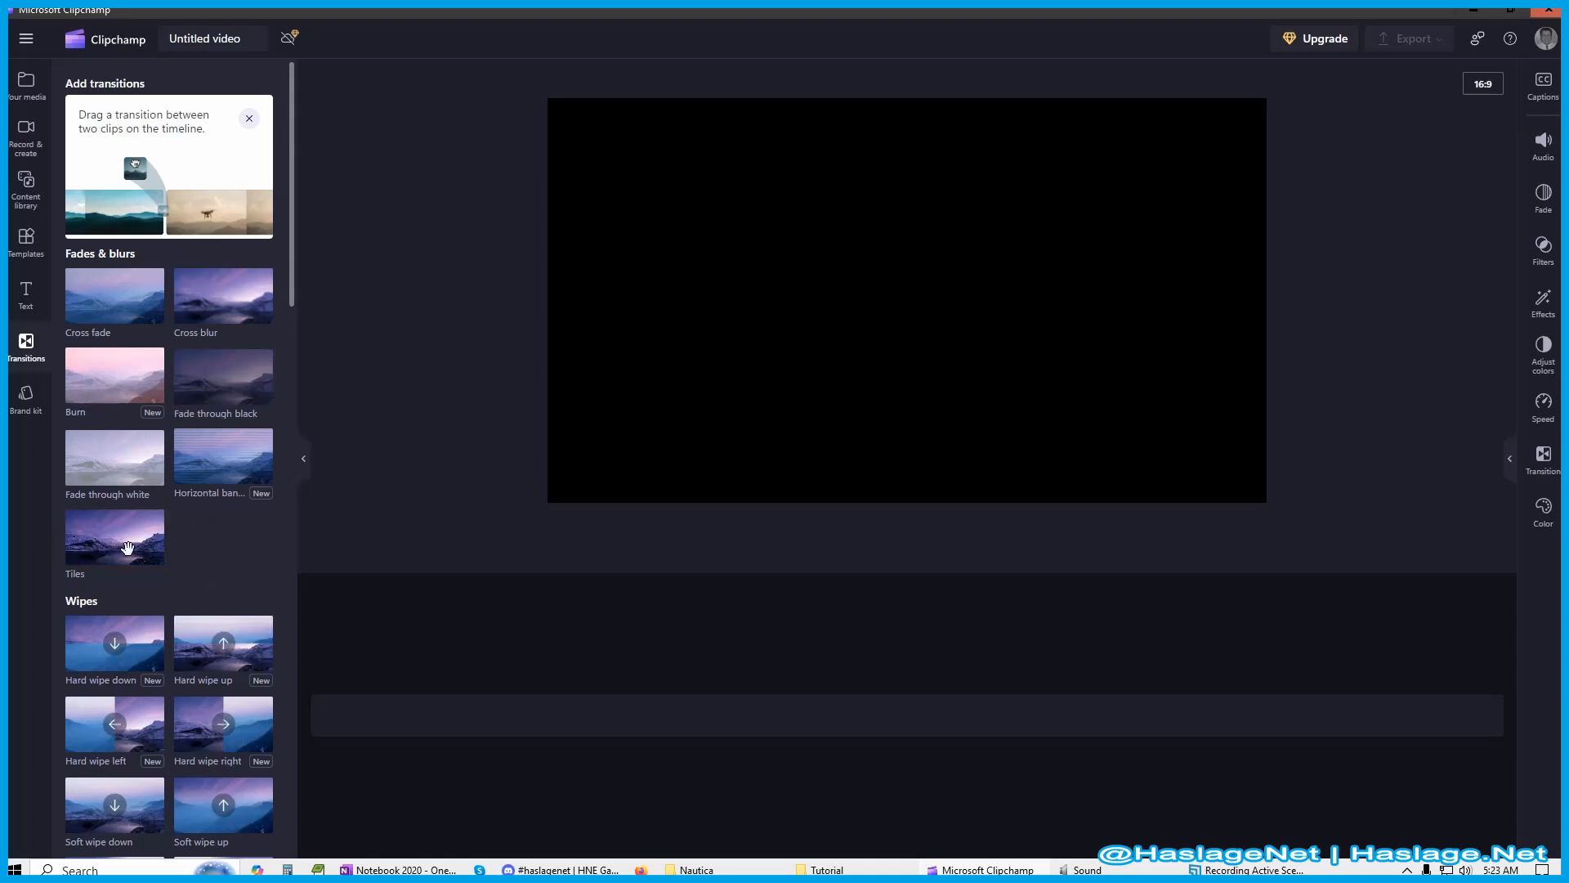
pyautogui.click(27, 397)
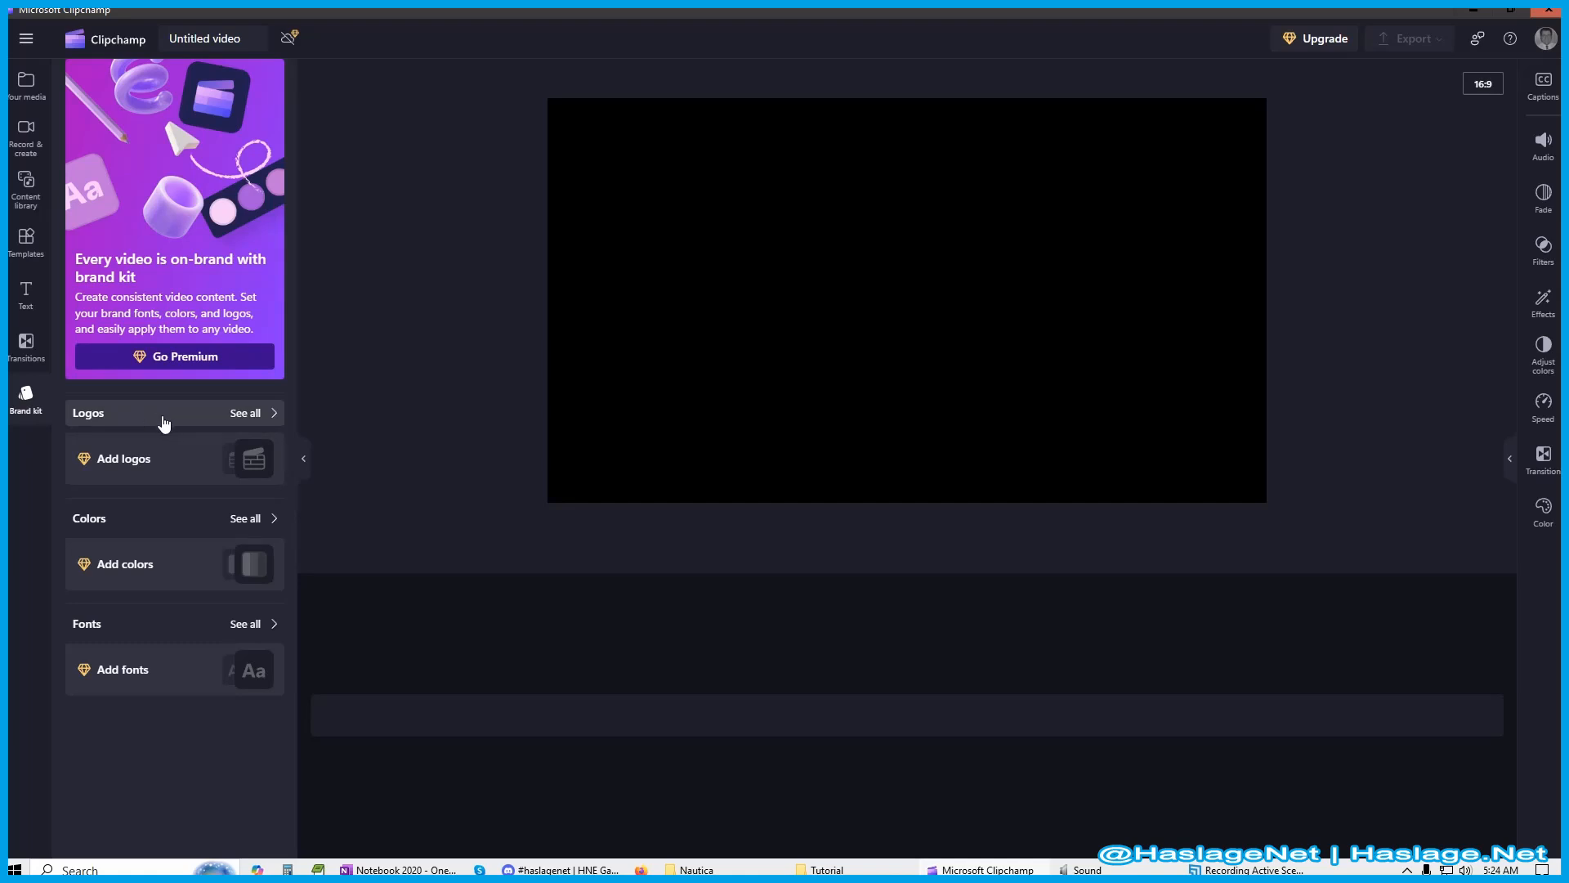
# Place the imported HNE_Intro-2024.mp4 clip at the start of the empty timeline.
pyautogui.click(25, 94)
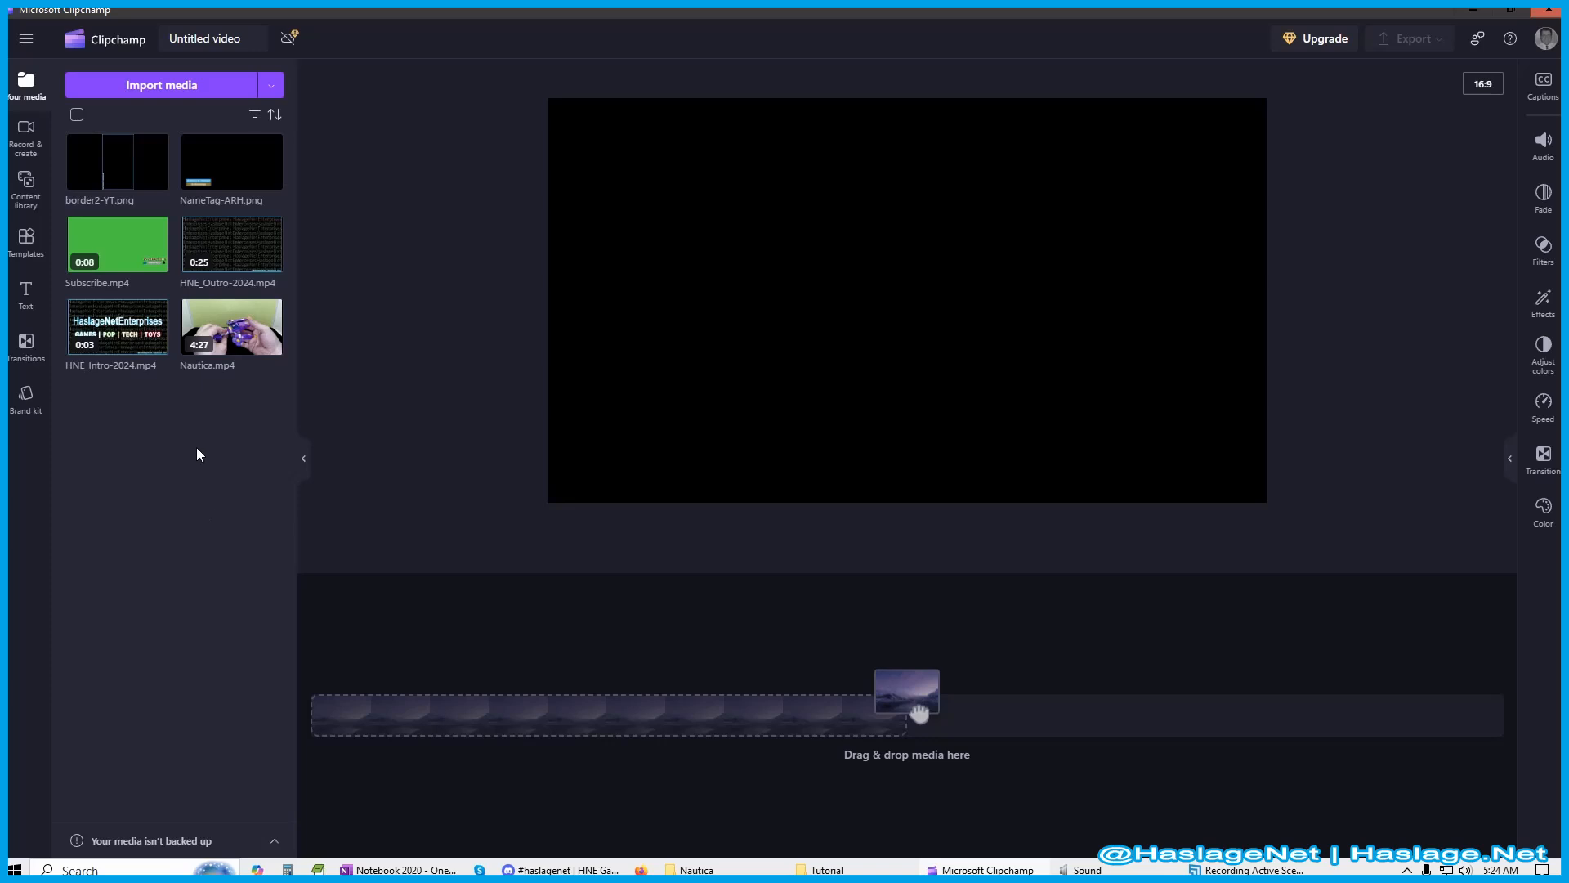
pyautogui.moveTo(123, 331); pyautogui.dragTo(435, 746)
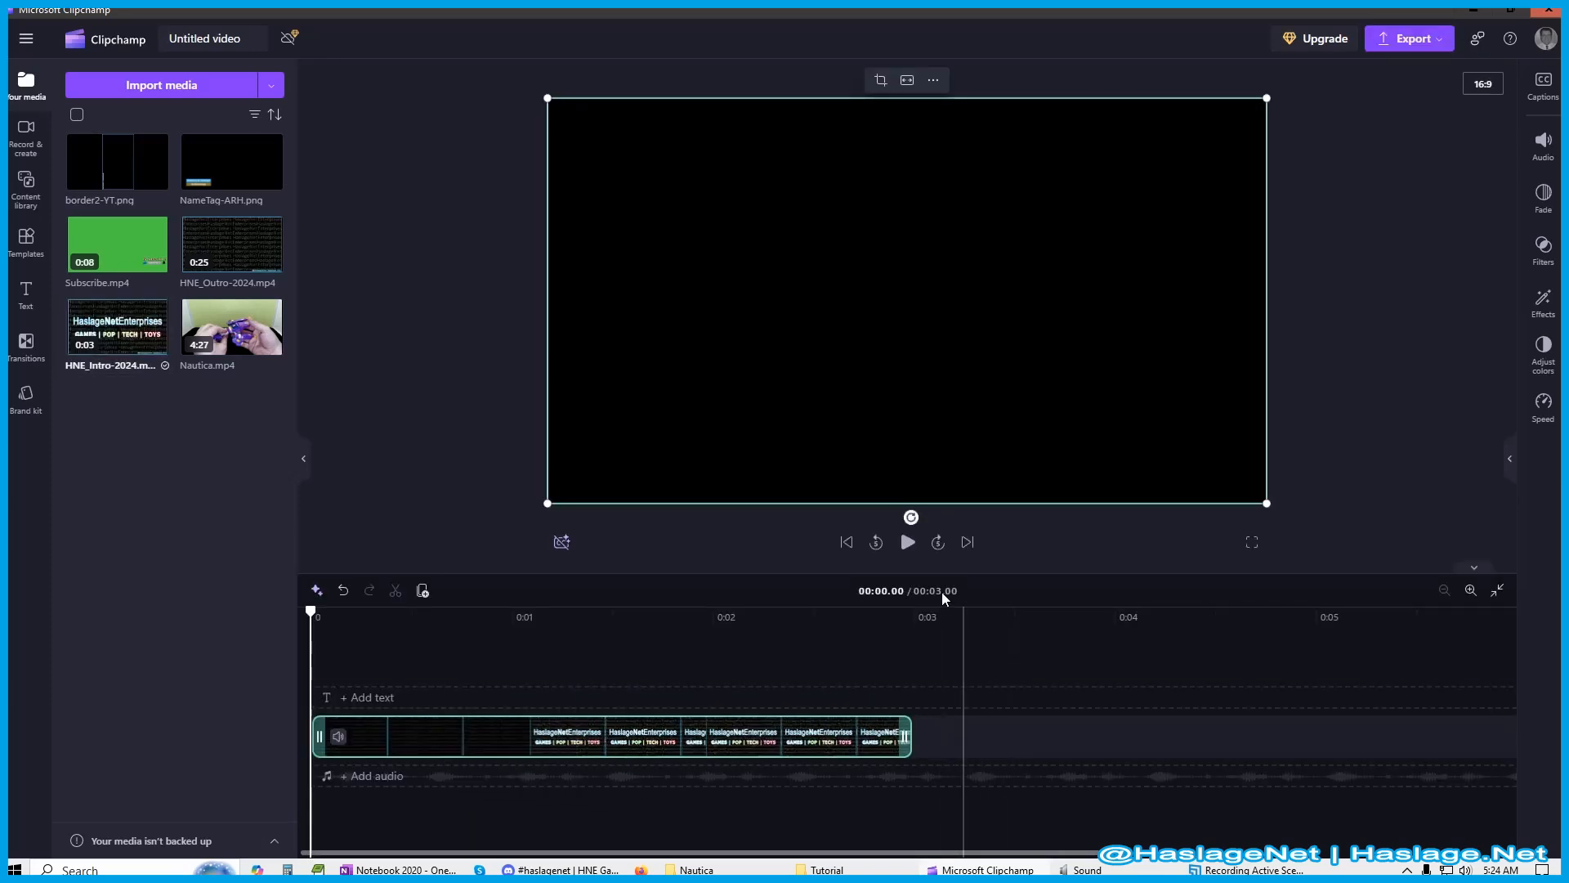
# Play the intro clip through and place Nautica.mp4 directly after it on the timeline.
pyautogui.click(907, 541)
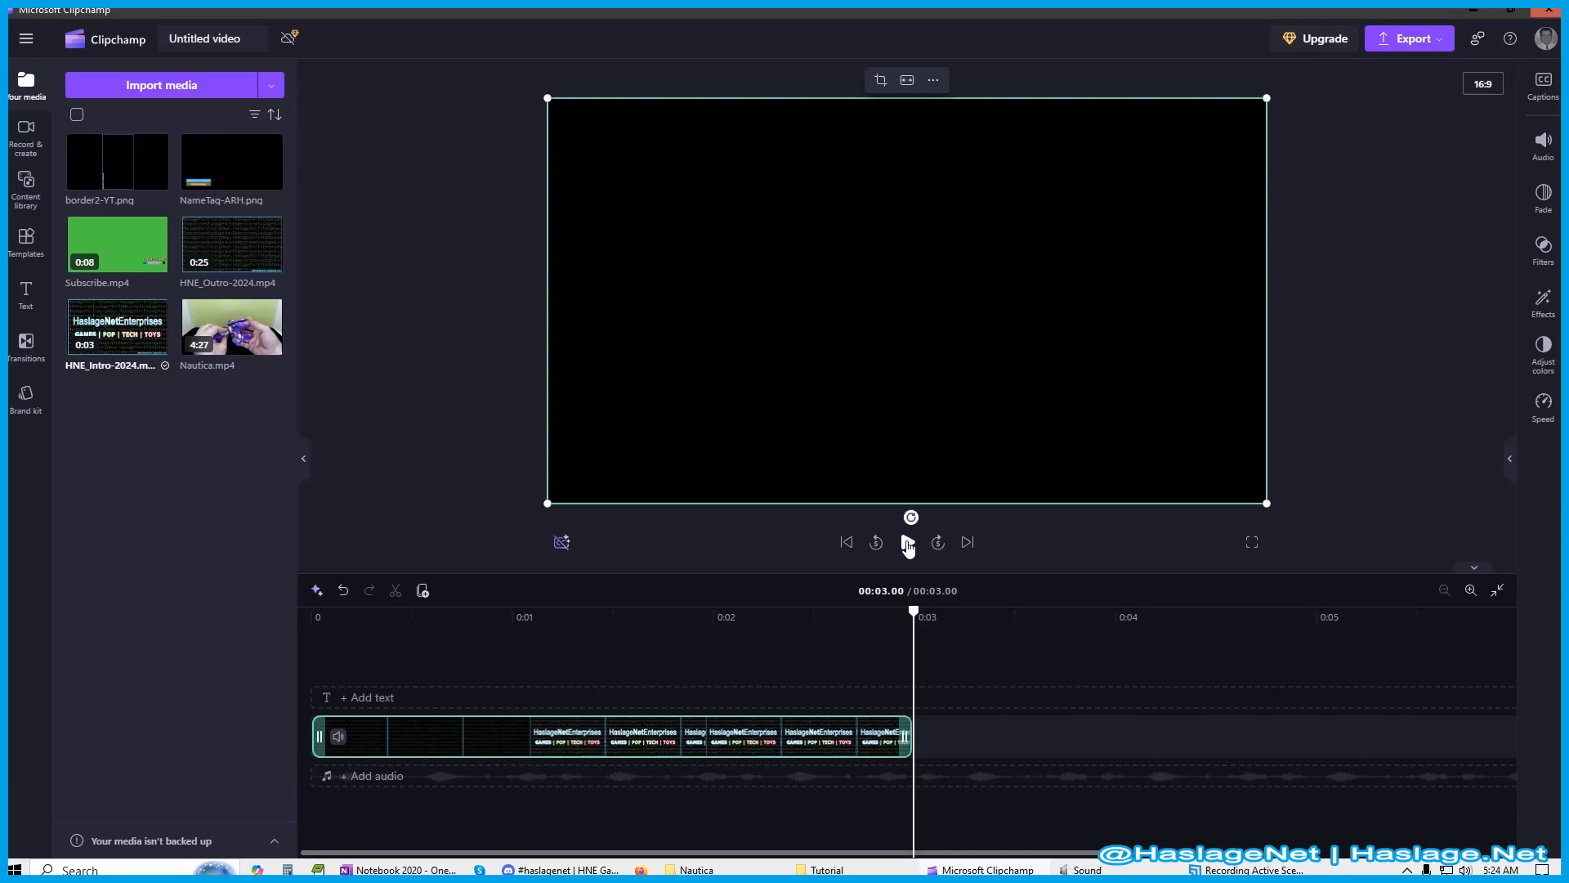
pyautogui.moveTo(242, 334)
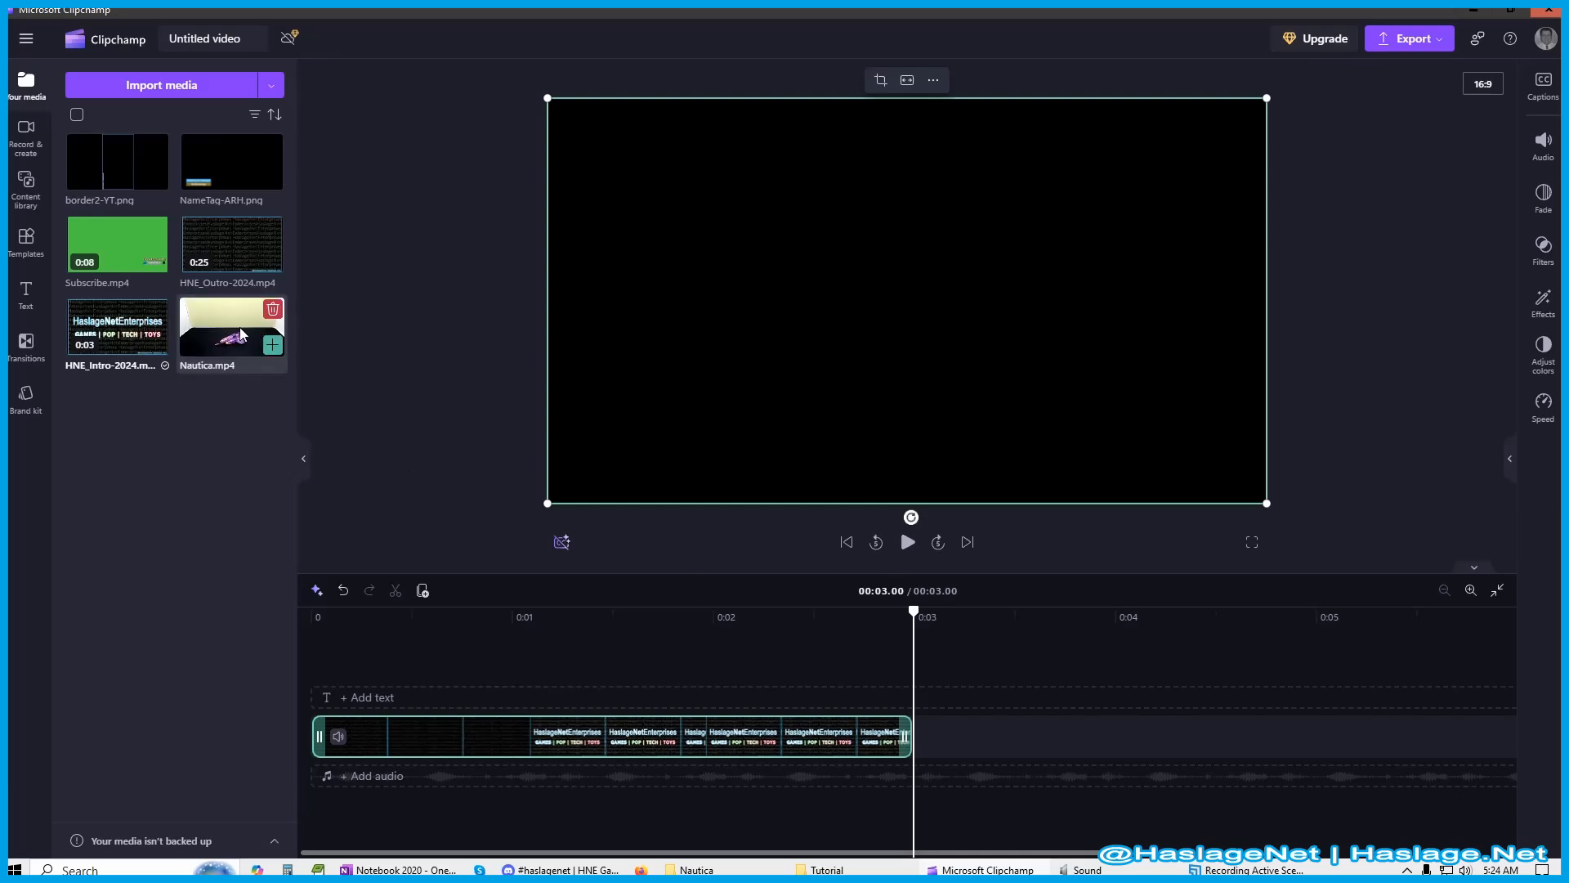
pyautogui.moveTo(226, 335); pyautogui.dragTo(978, 727)
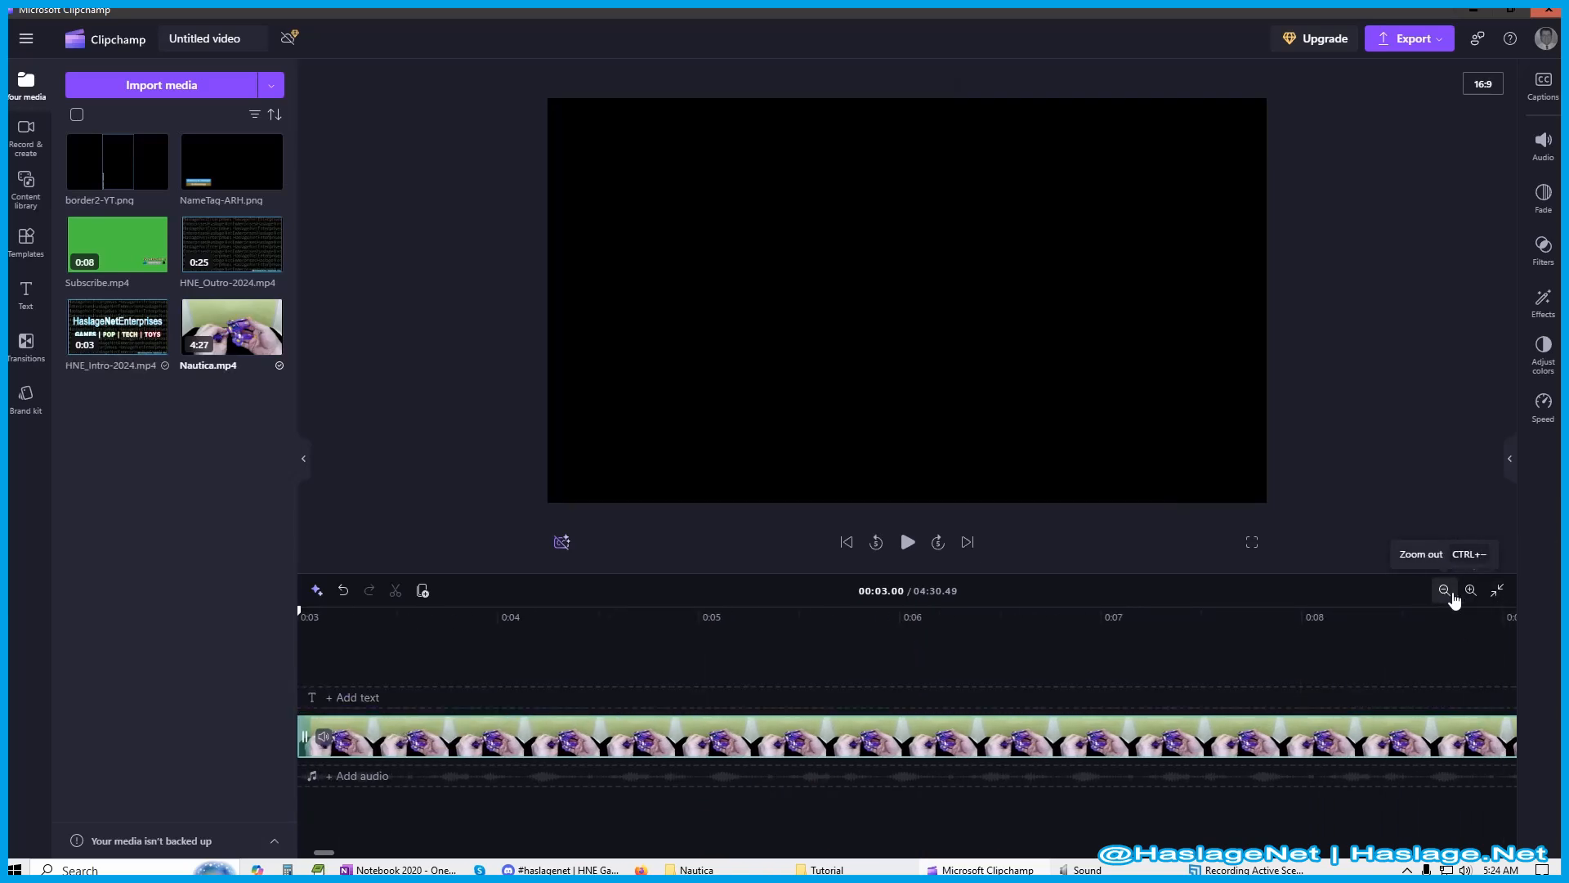
# Place HNE_Outro-2024.mp4 directly after the Nautica clip at the end of the timeline.
pyautogui.click(1496, 592)
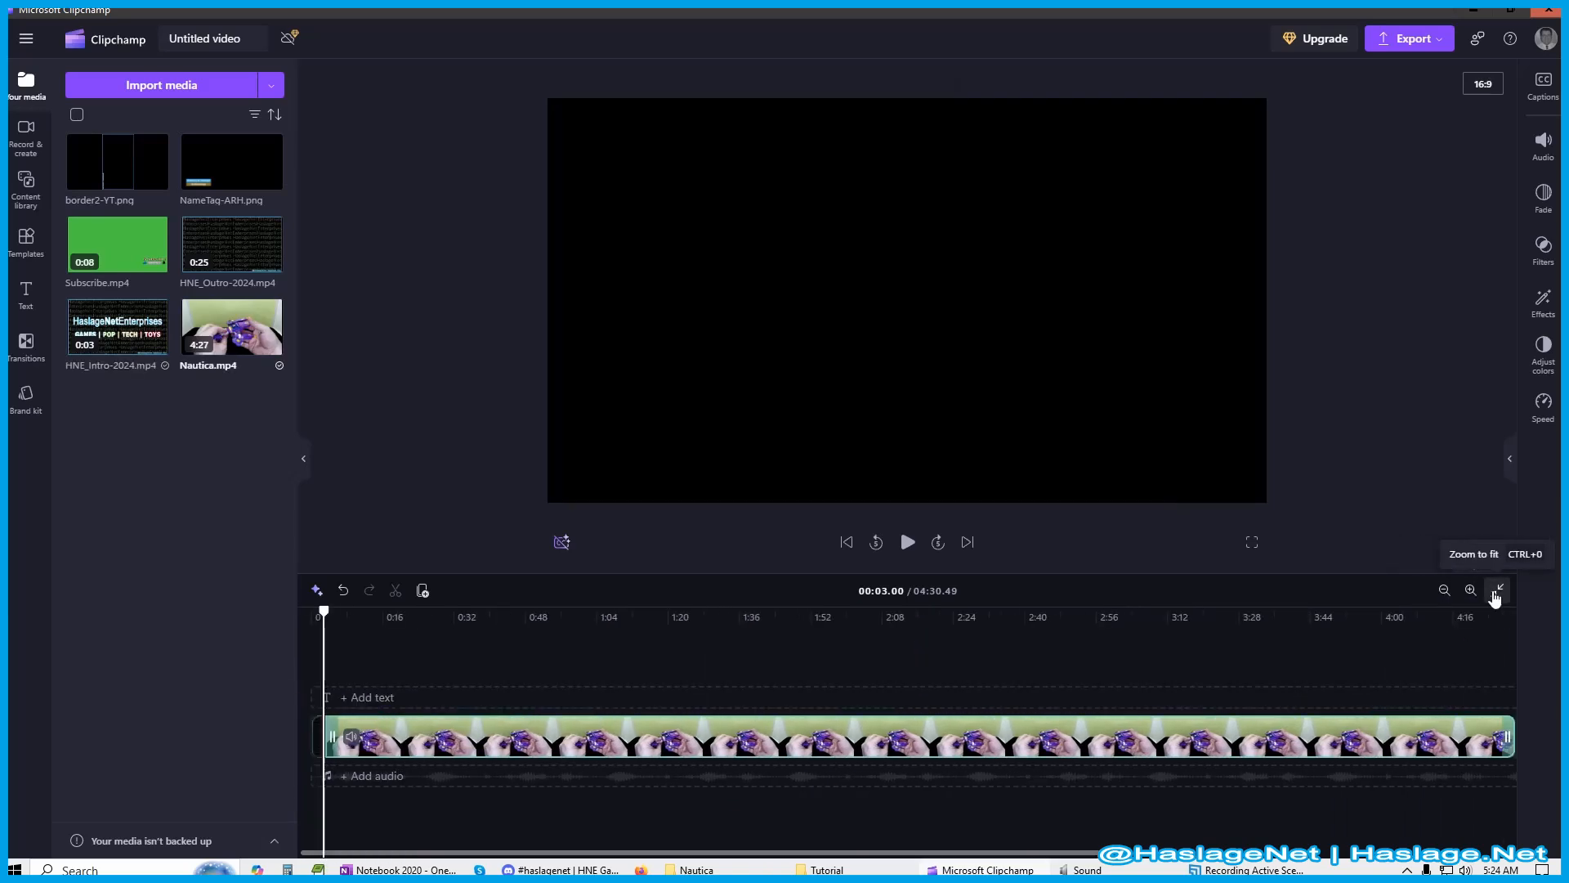
pyautogui.click(1444, 590)
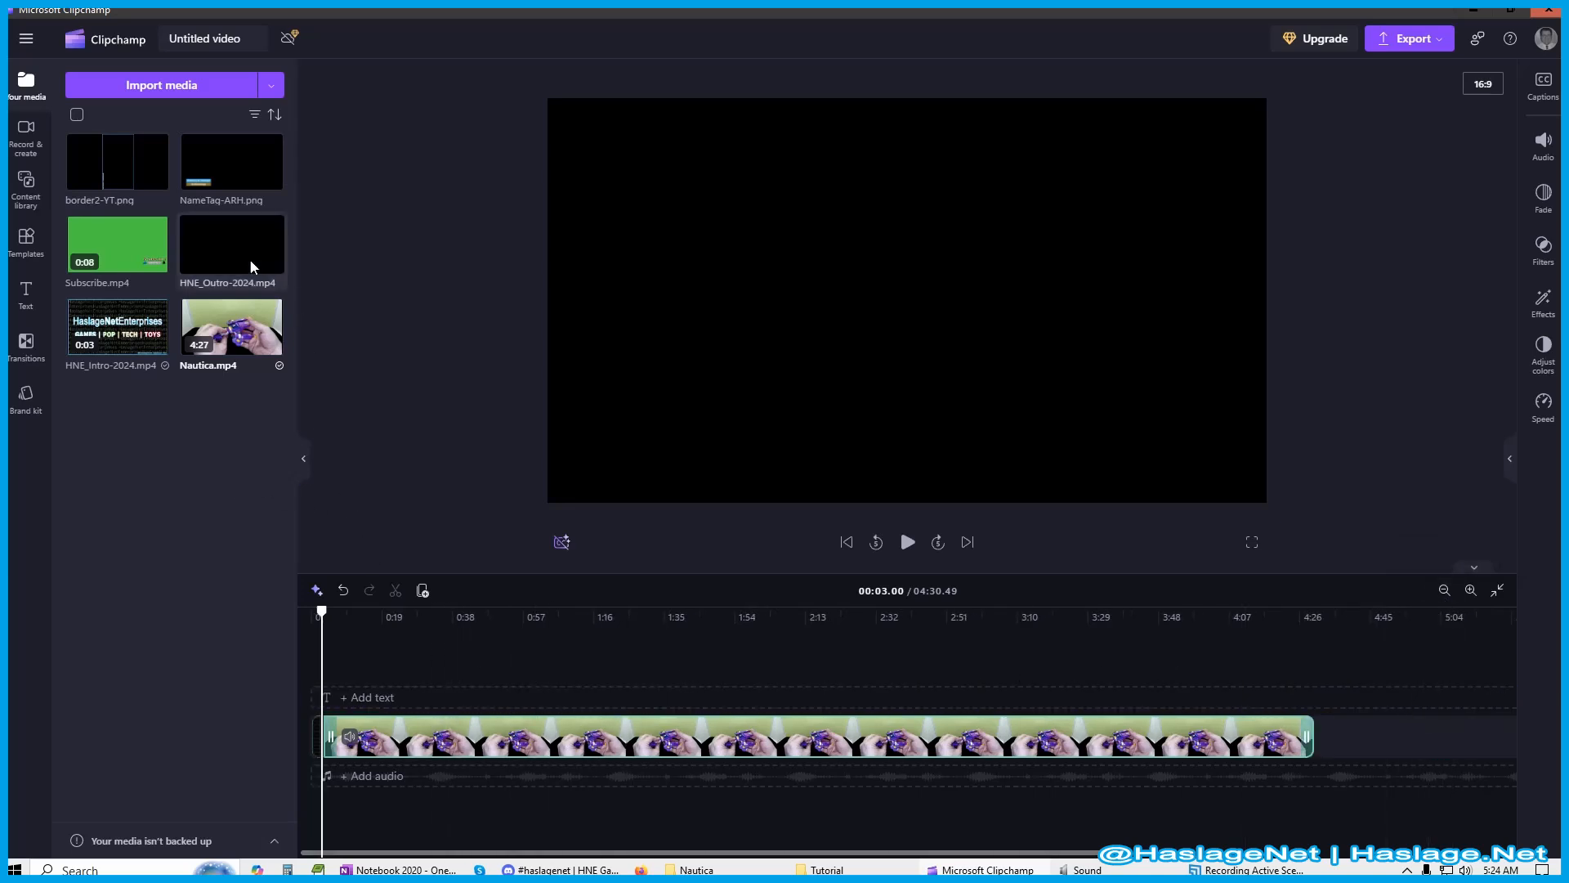
pyautogui.moveTo(218, 240); pyautogui.dragTo(1349, 730)
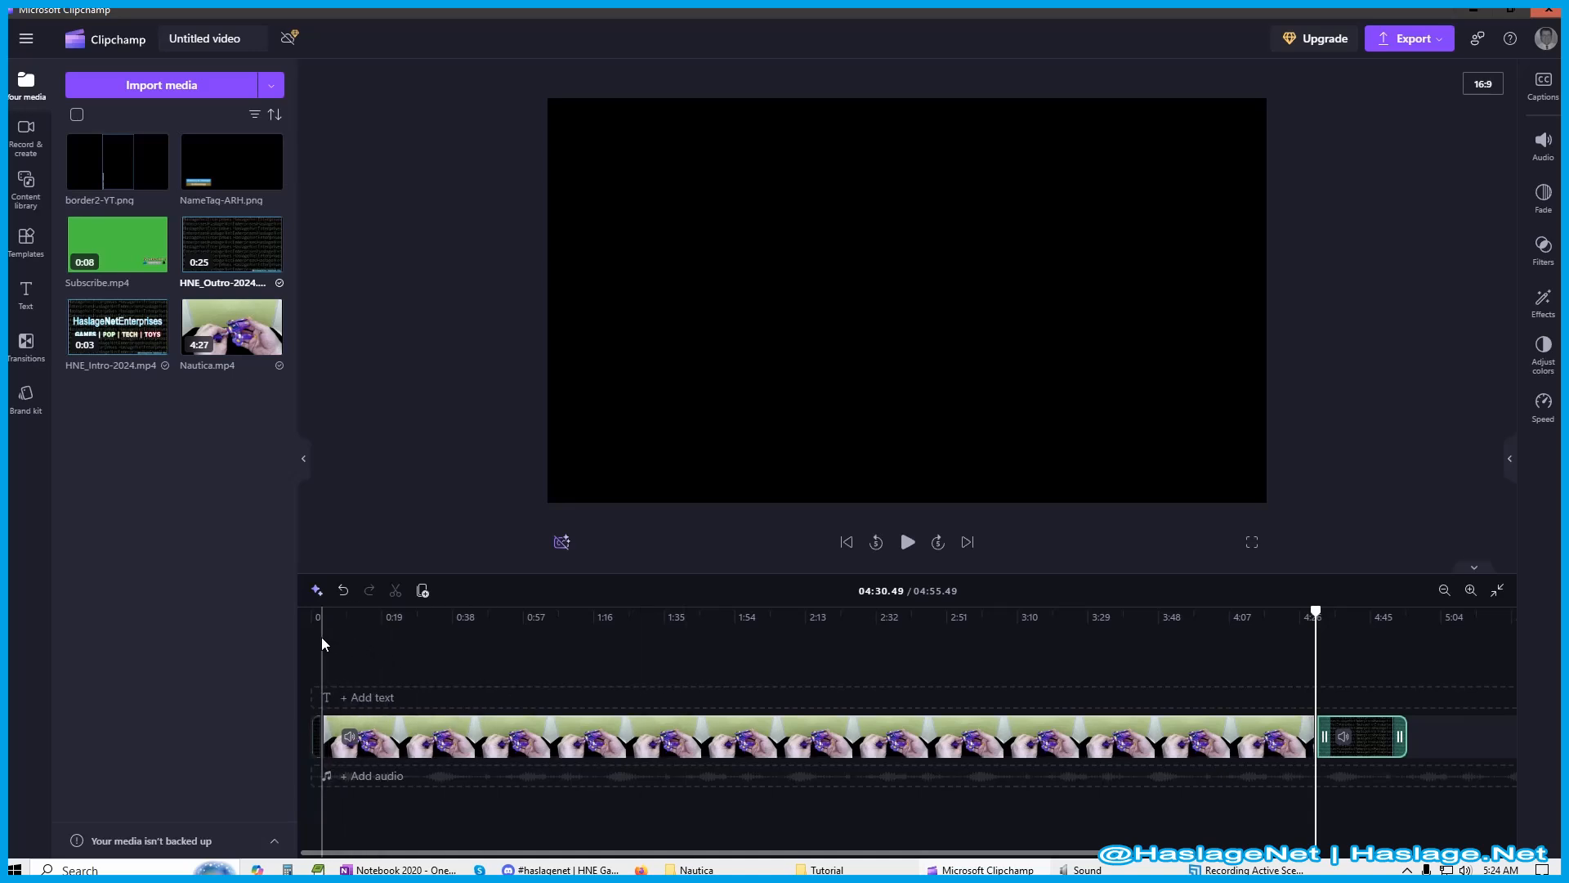
# Play the timeline from within the intro to check how it cuts into the Nautica footage.
pyautogui.click(1472, 590)
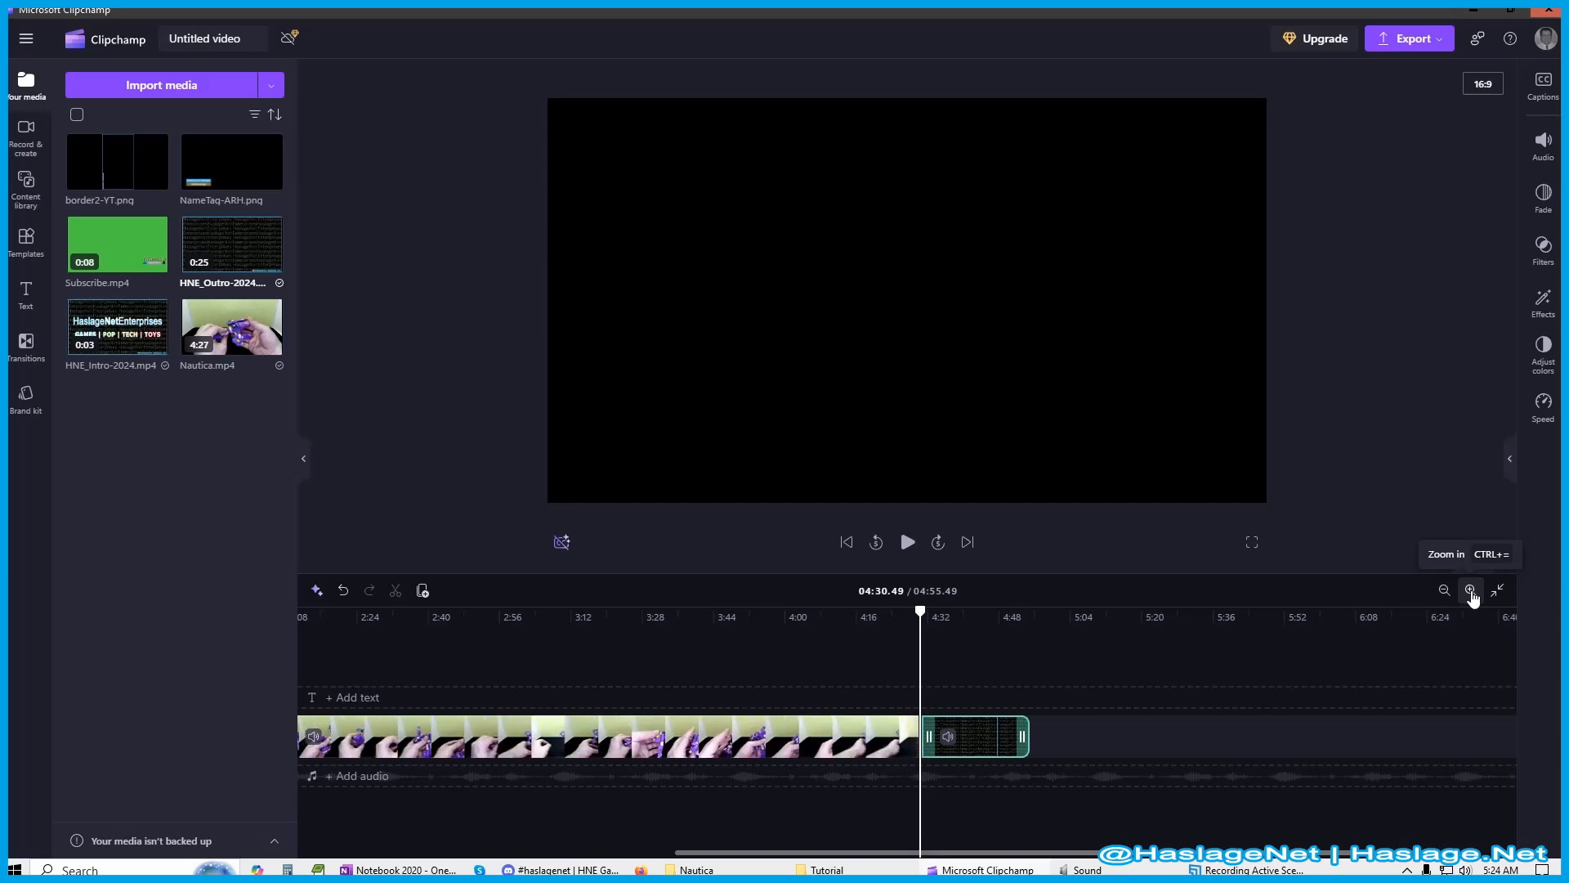
pyautogui.moveTo(1140, 852); pyautogui.dragTo(544, 859)
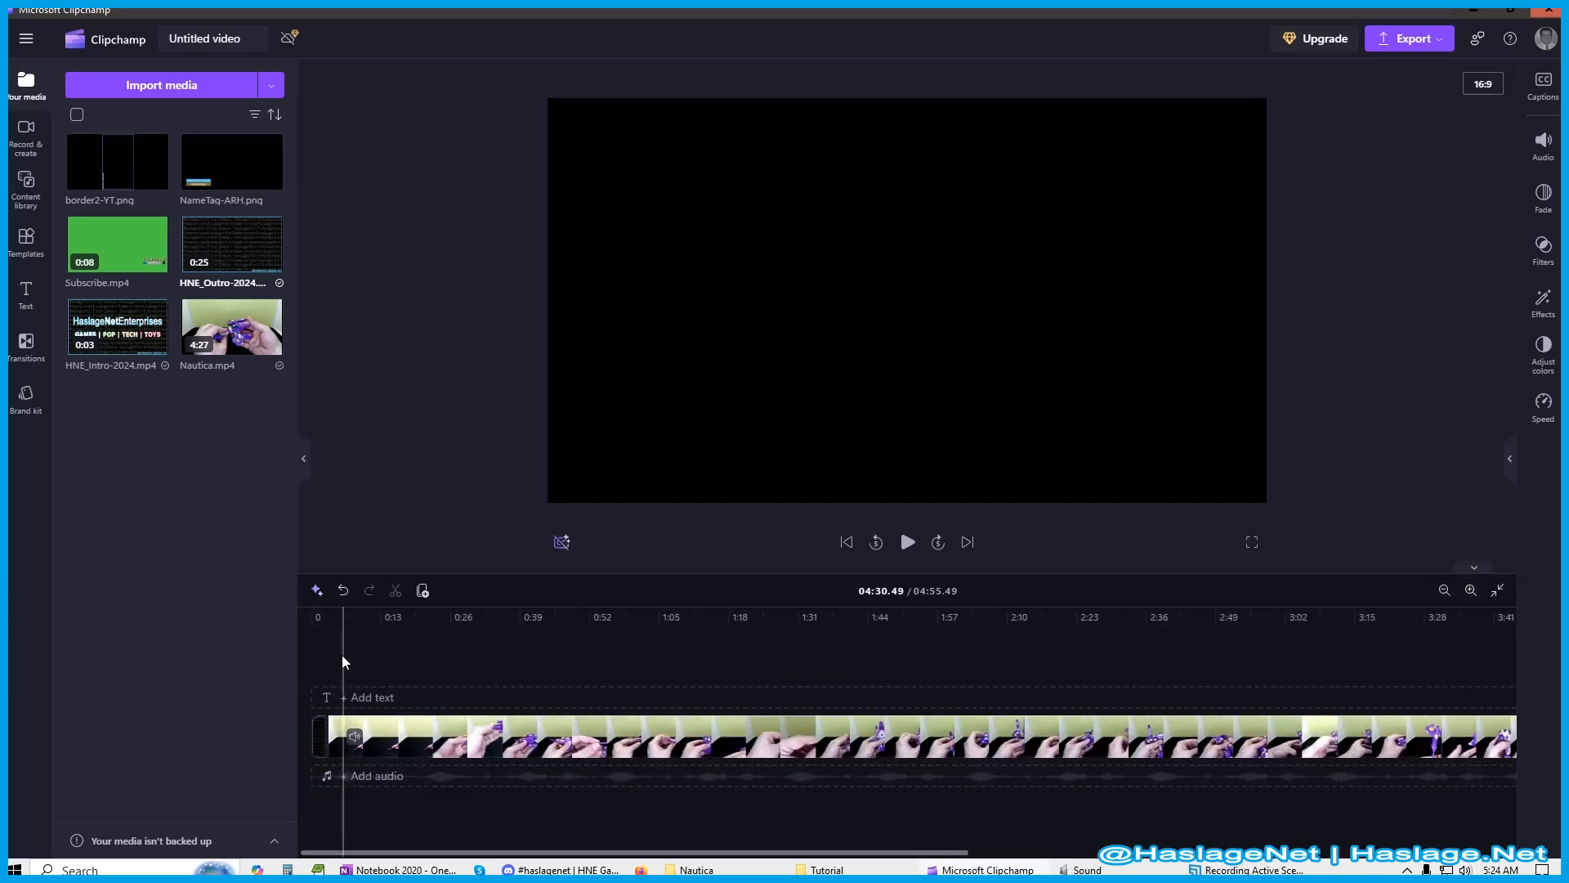
pyautogui.click(325, 634)
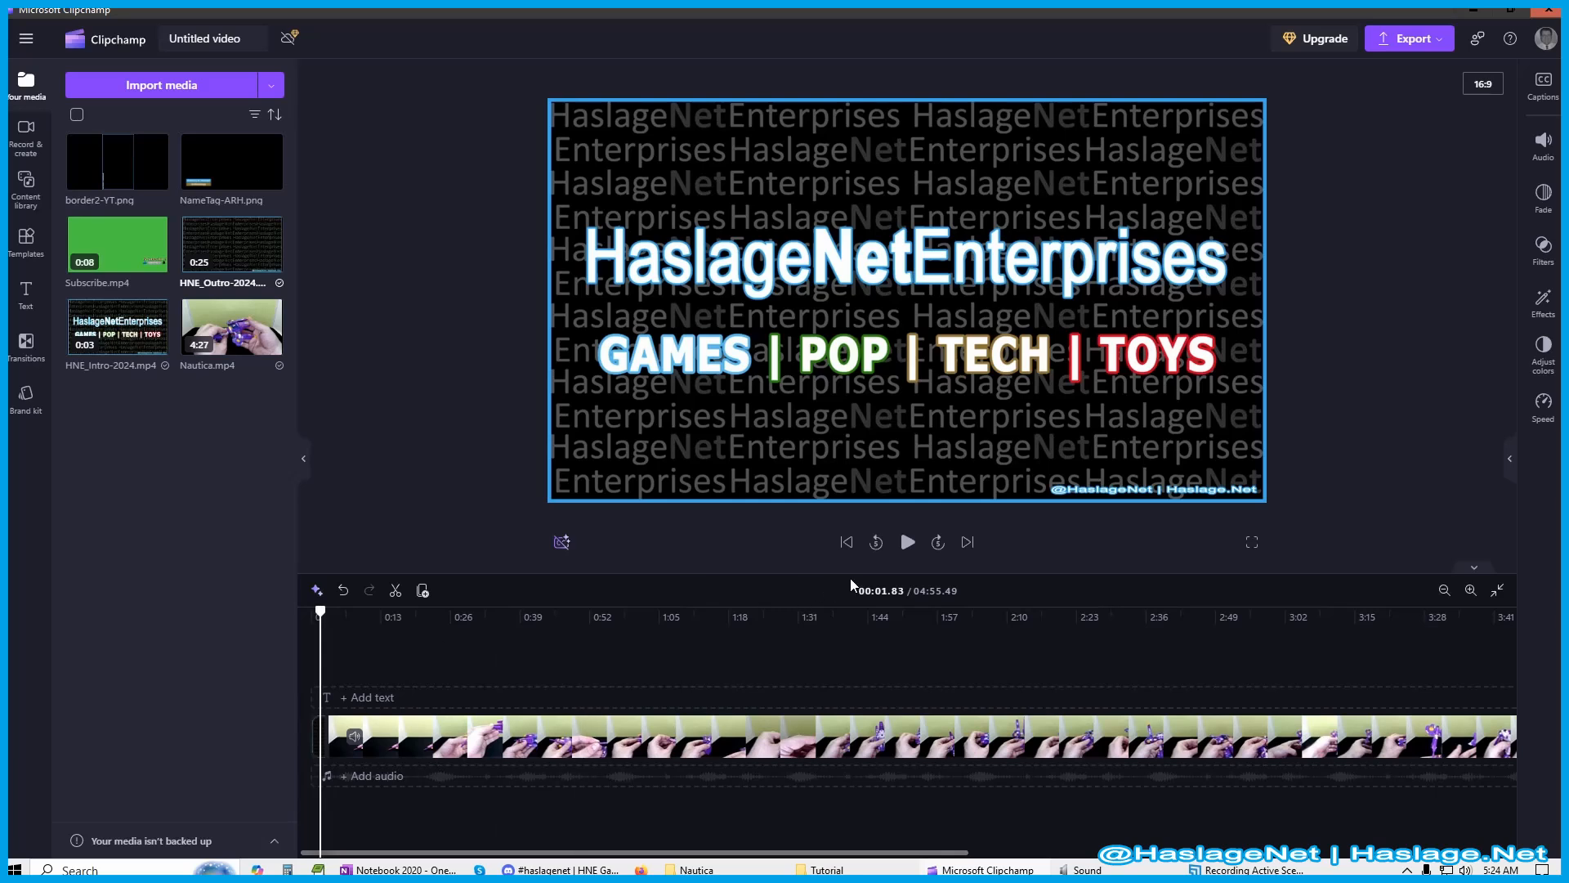
pyautogui.click(912, 546)
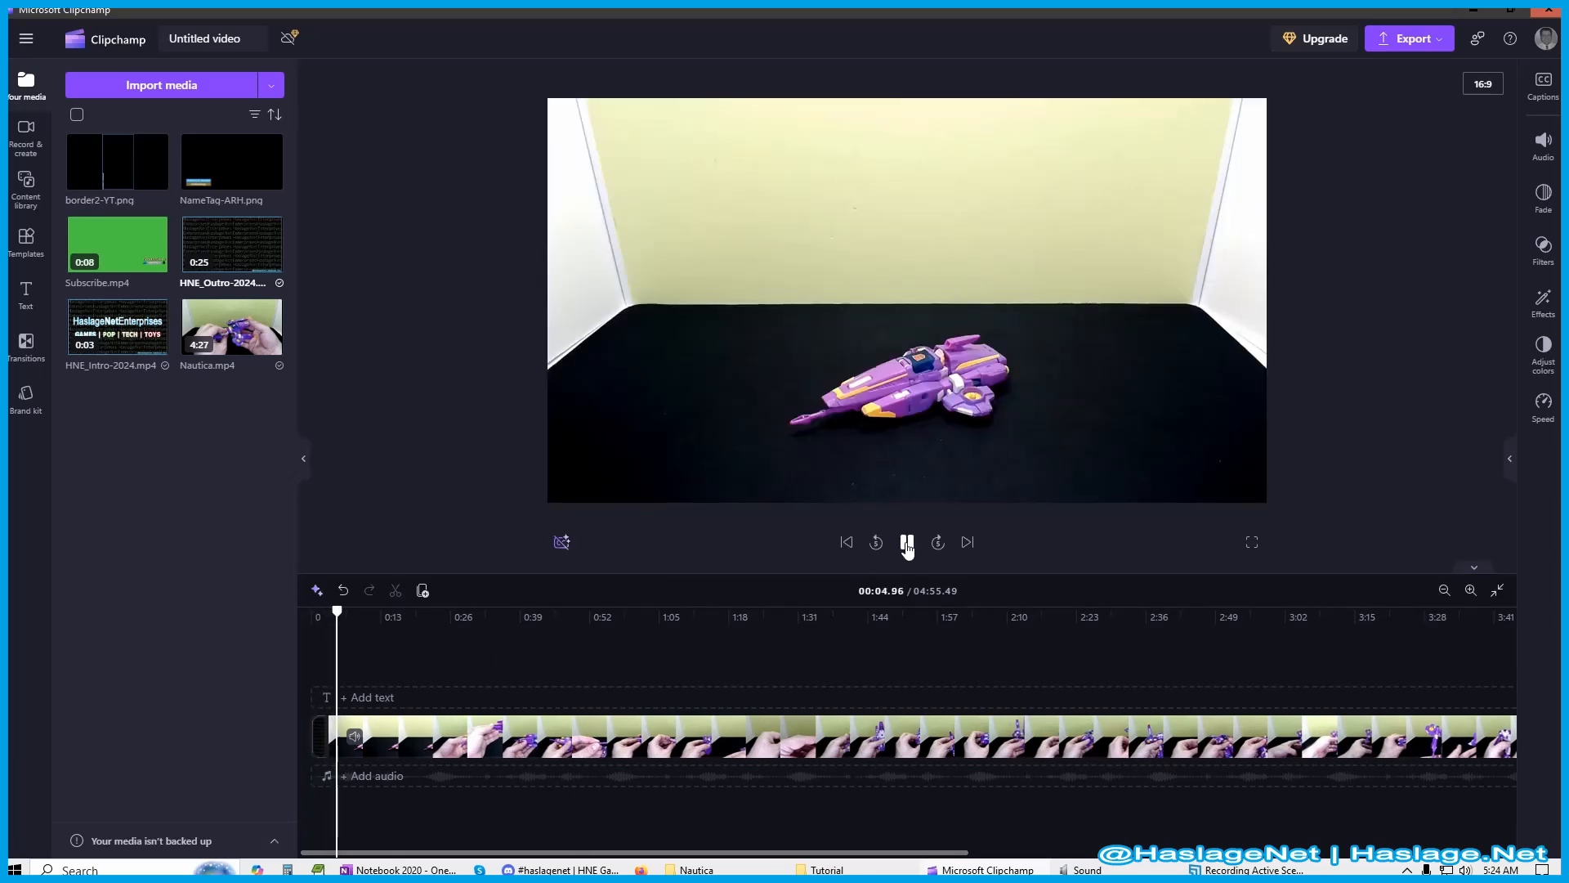
pyautogui.click(907, 544)
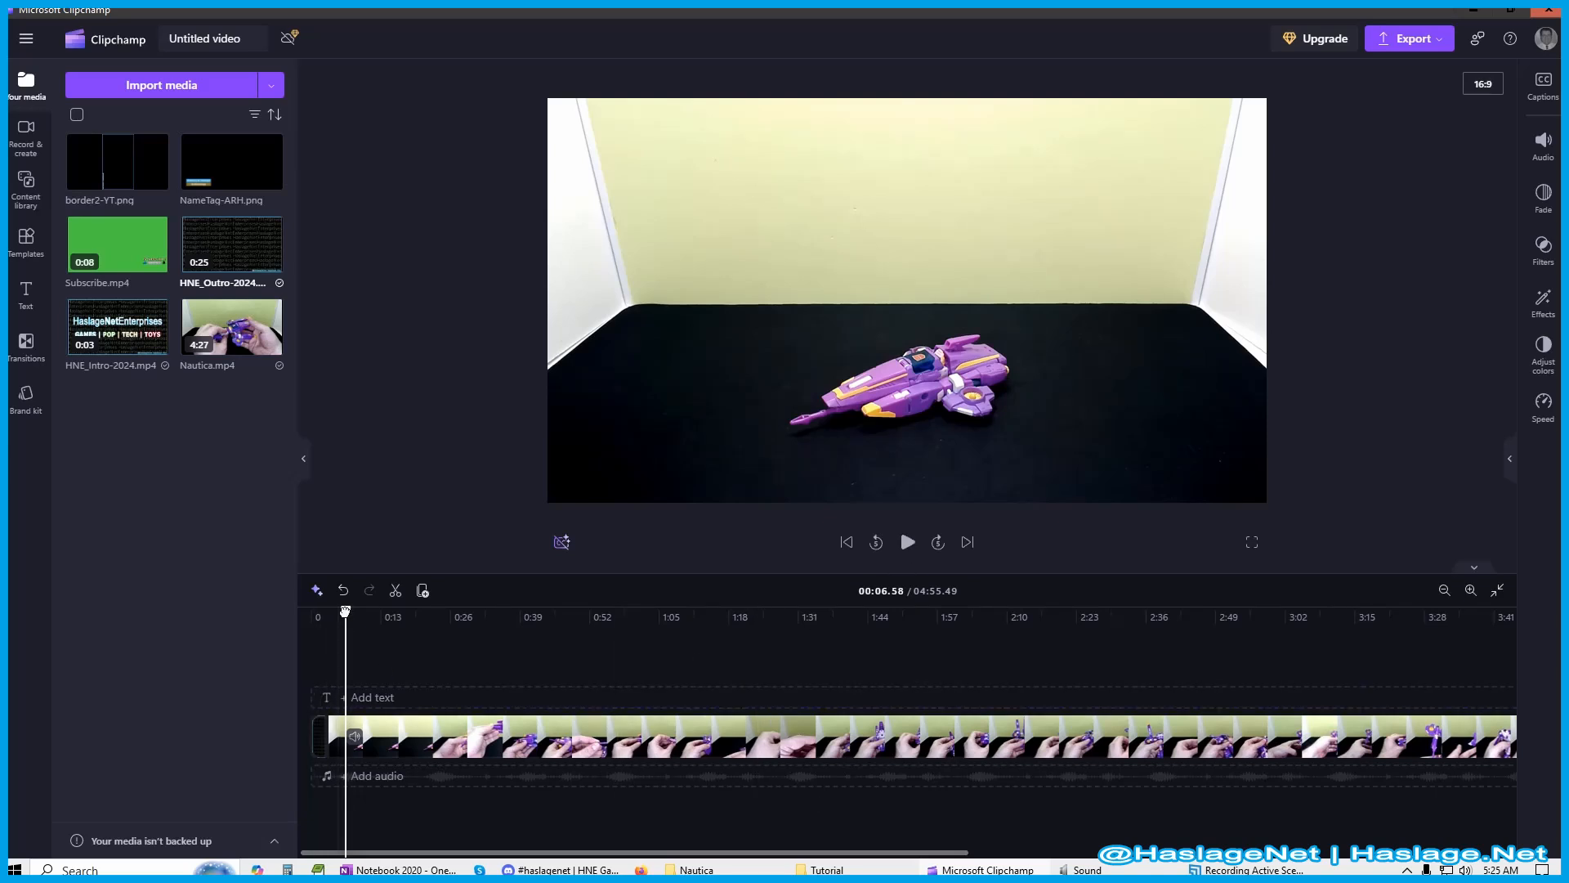
# Examine the opening seconds of the Nautica clip in detail, playing from the 00:03.00 mark to find a trim point.
pyautogui.click(1471, 591)
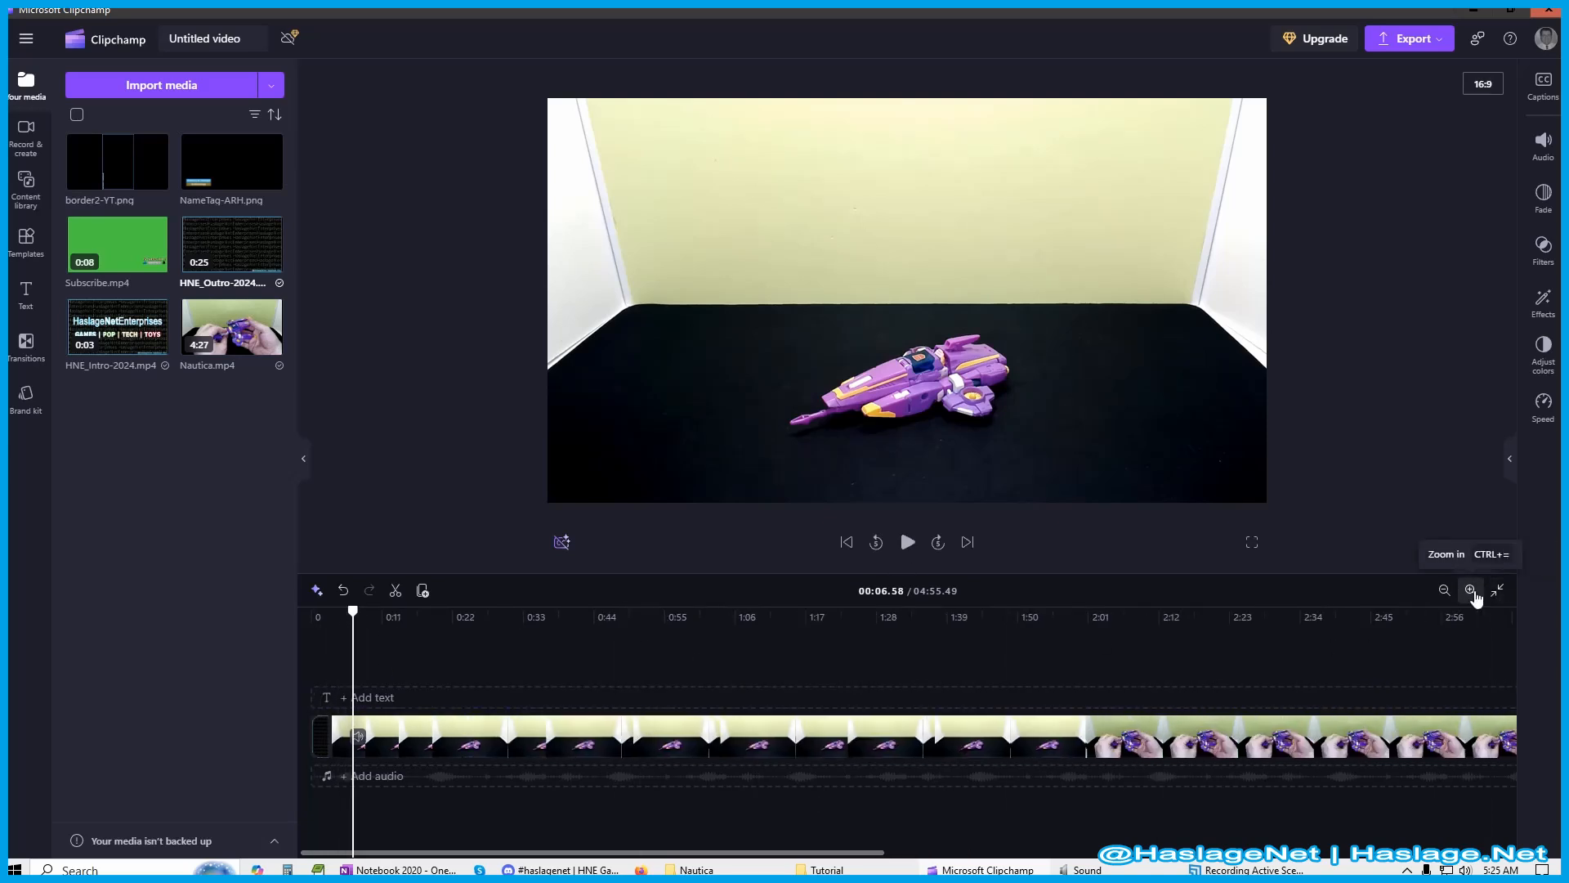
pyautogui.click(1471, 590)
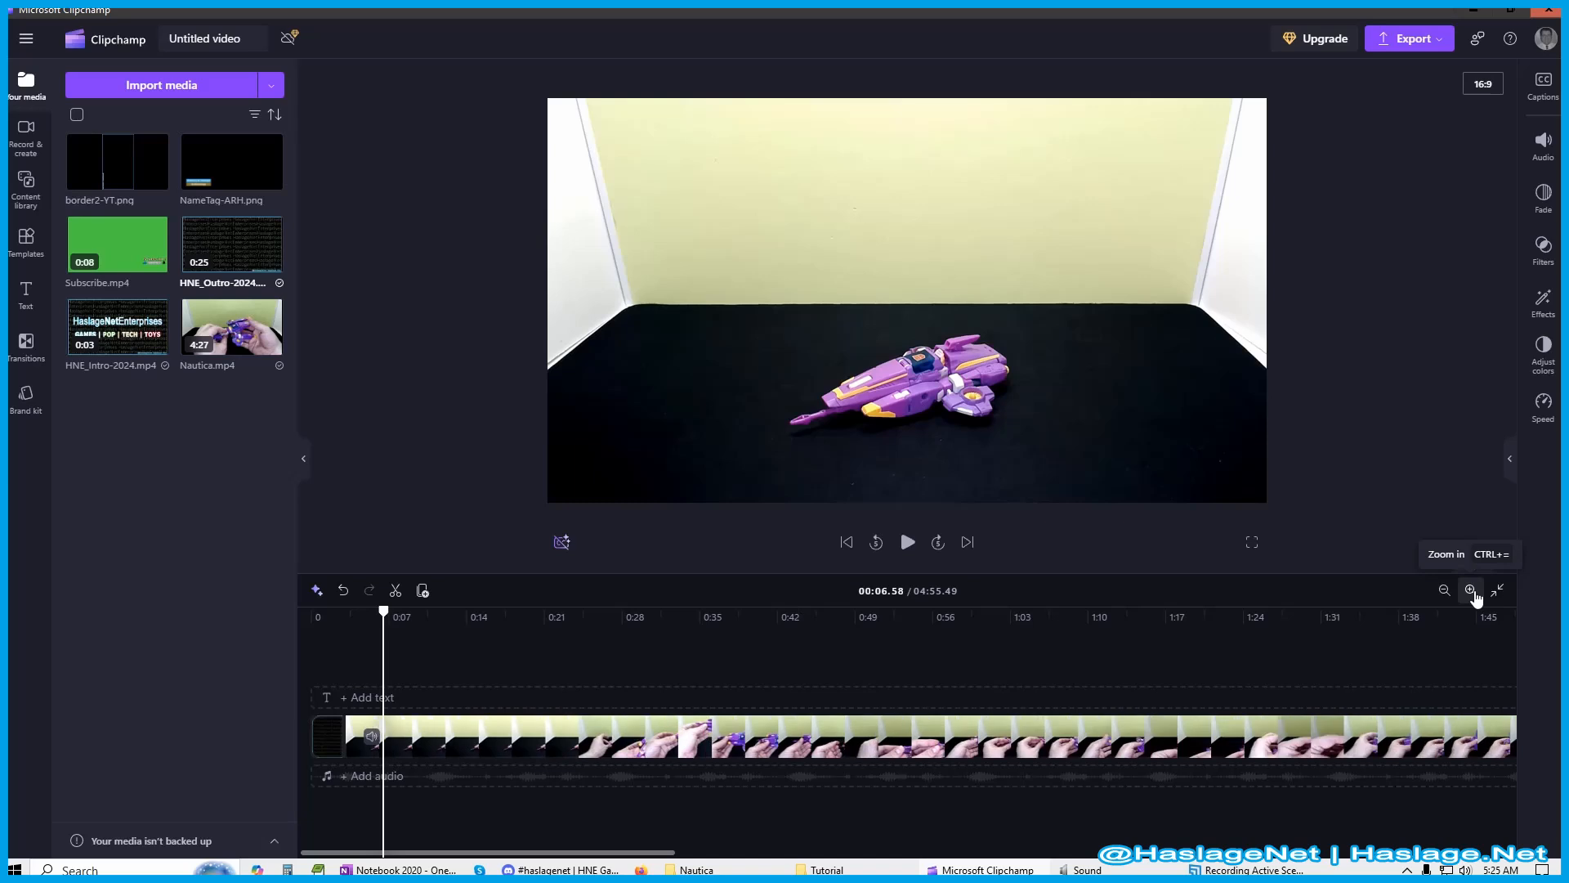
pyautogui.click(1471, 590)
pyautogui.click(1470, 590)
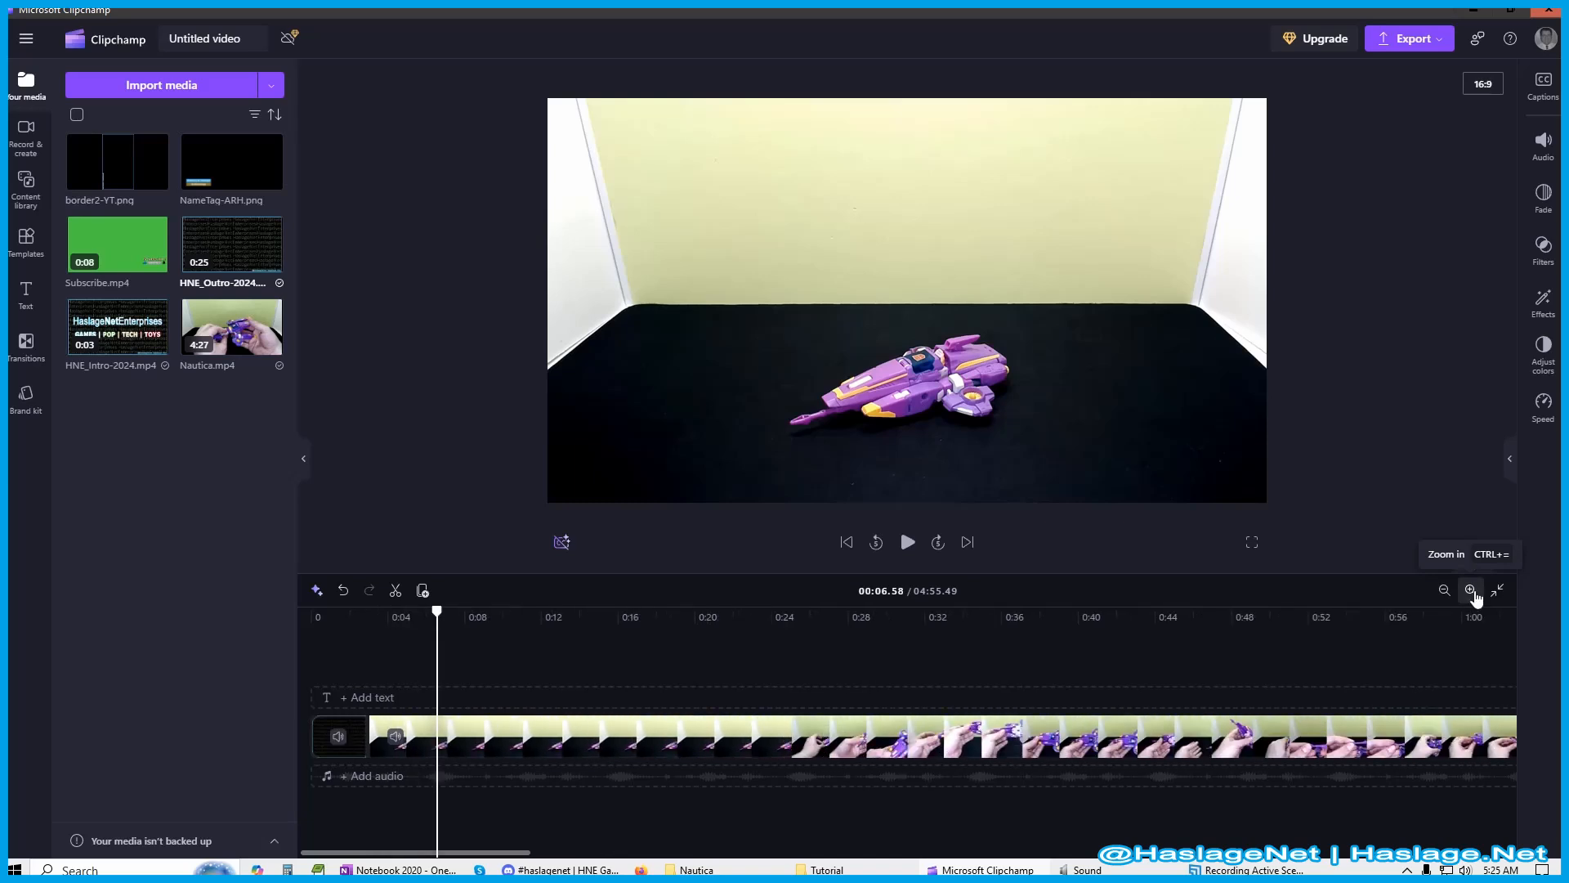
pyautogui.click(1470, 590)
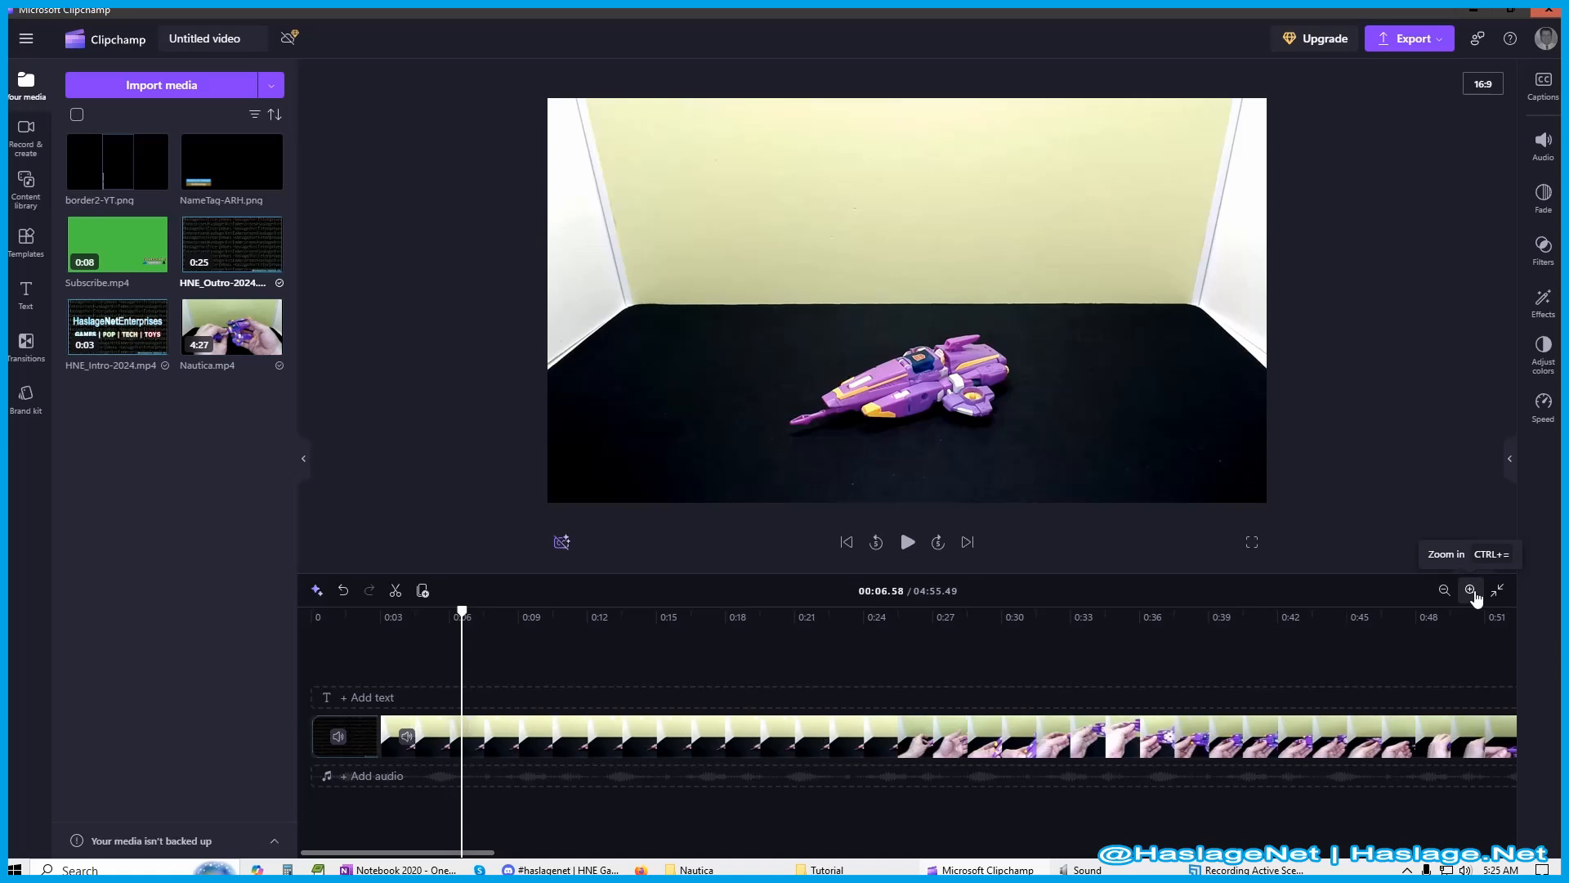
pyautogui.click(1471, 591)
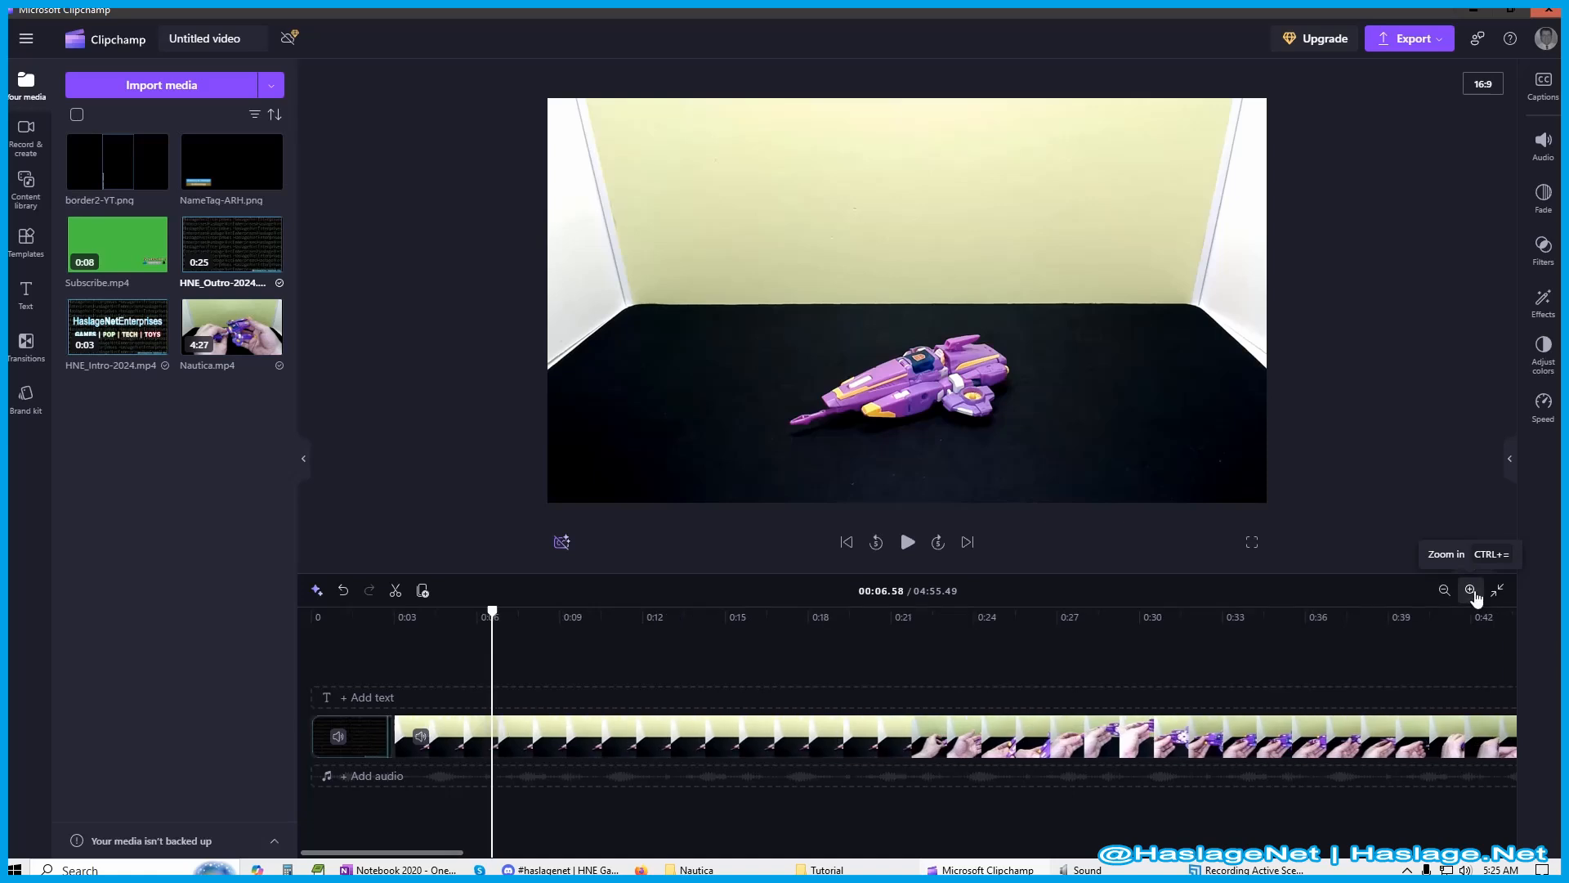
pyautogui.click(1470, 590)
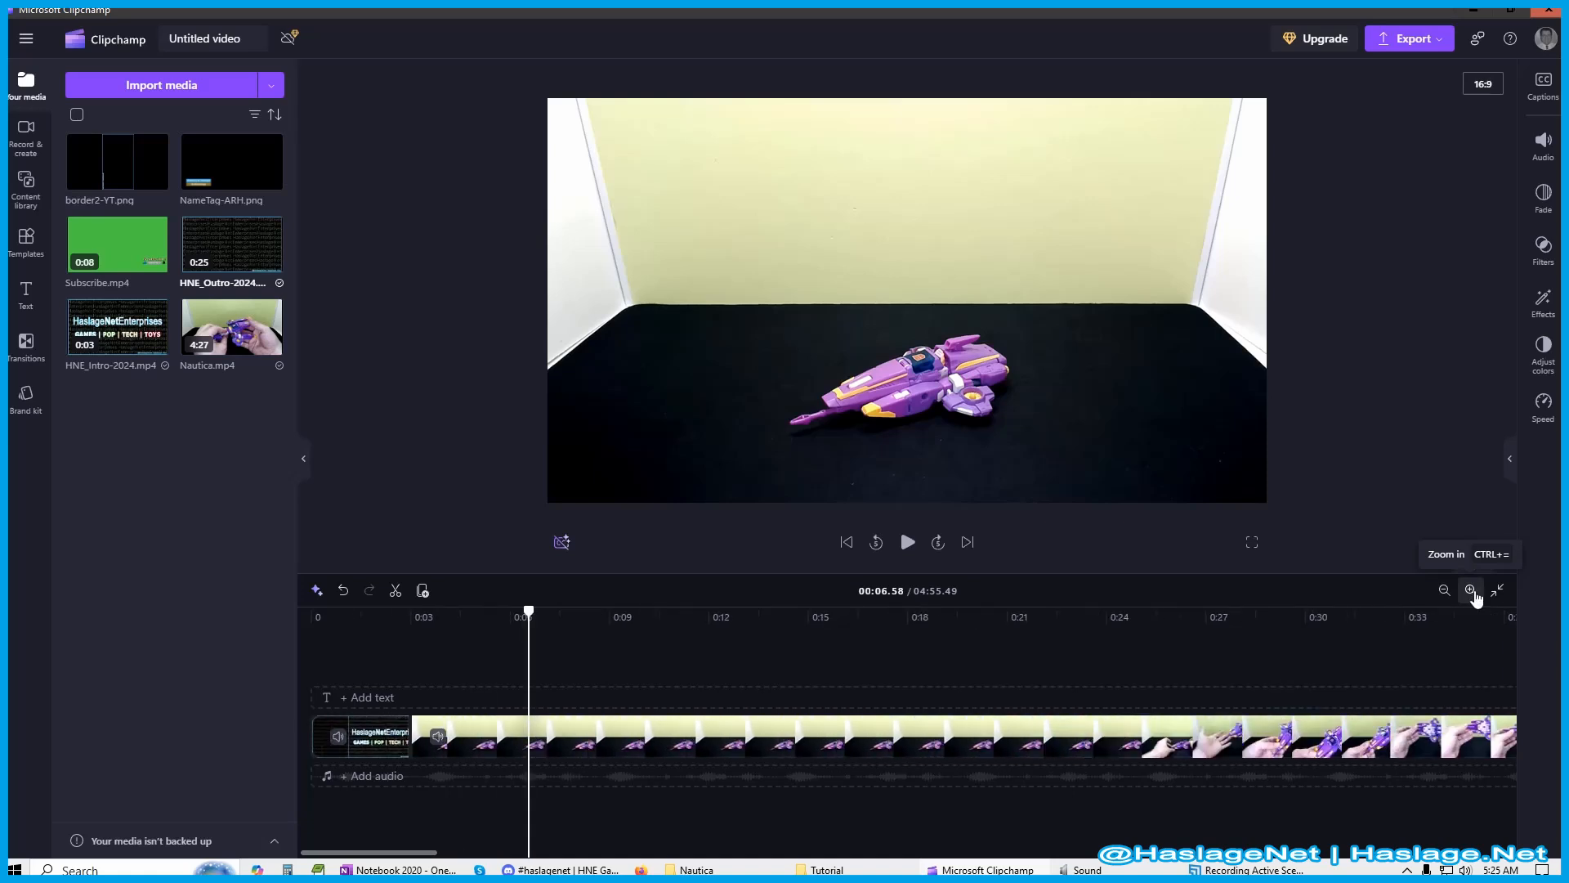
pyautogui.click(1471, 590)
pyautogui.click(1470, 590)
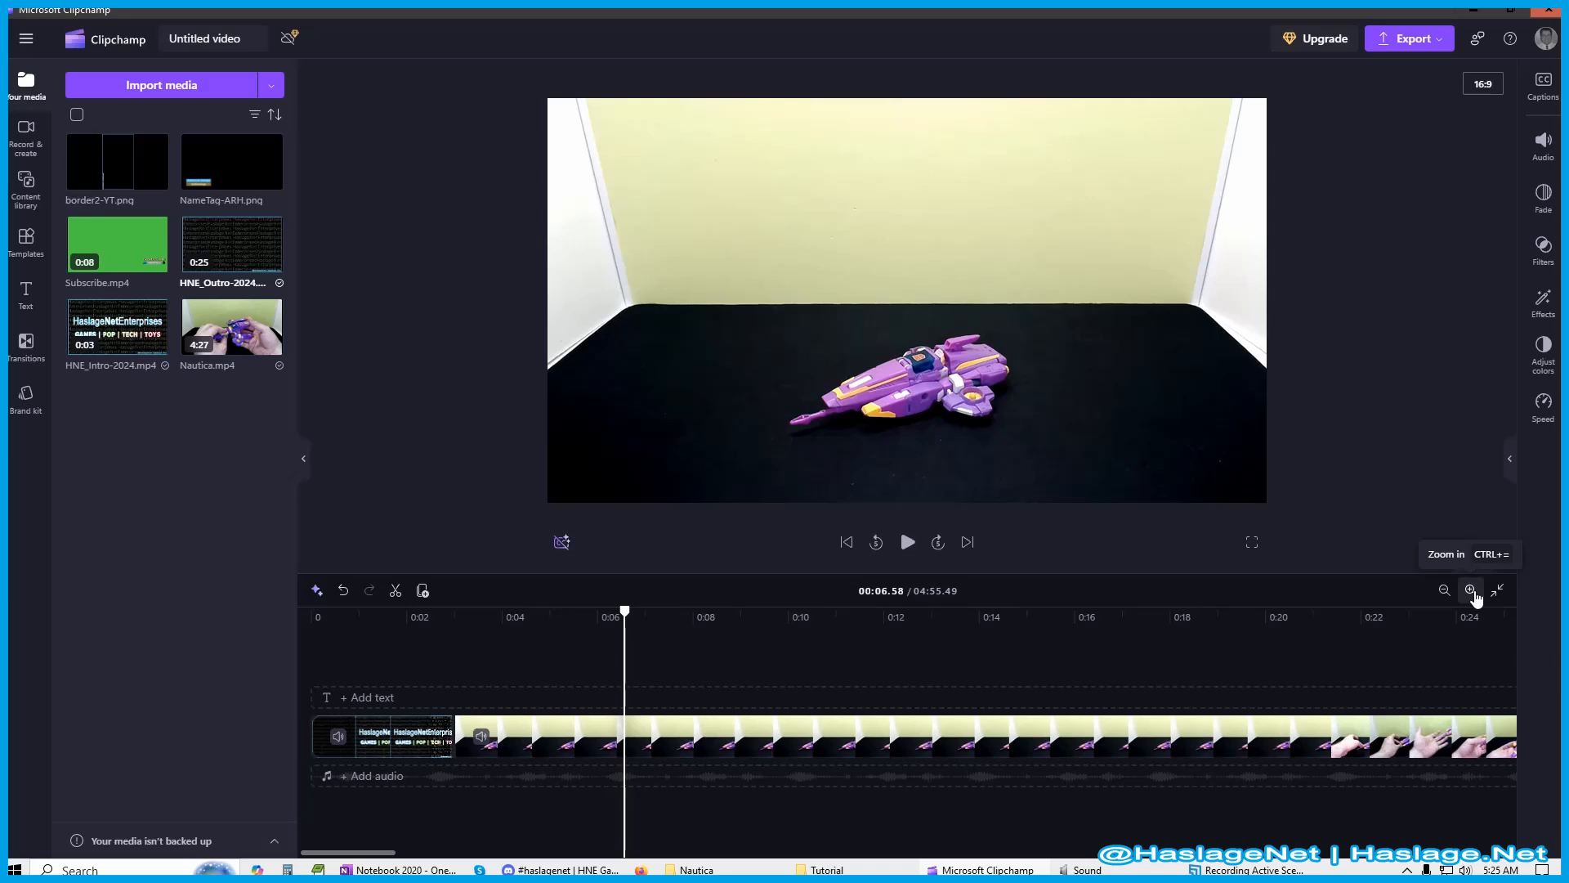
pyautogui.click(1470, 590)
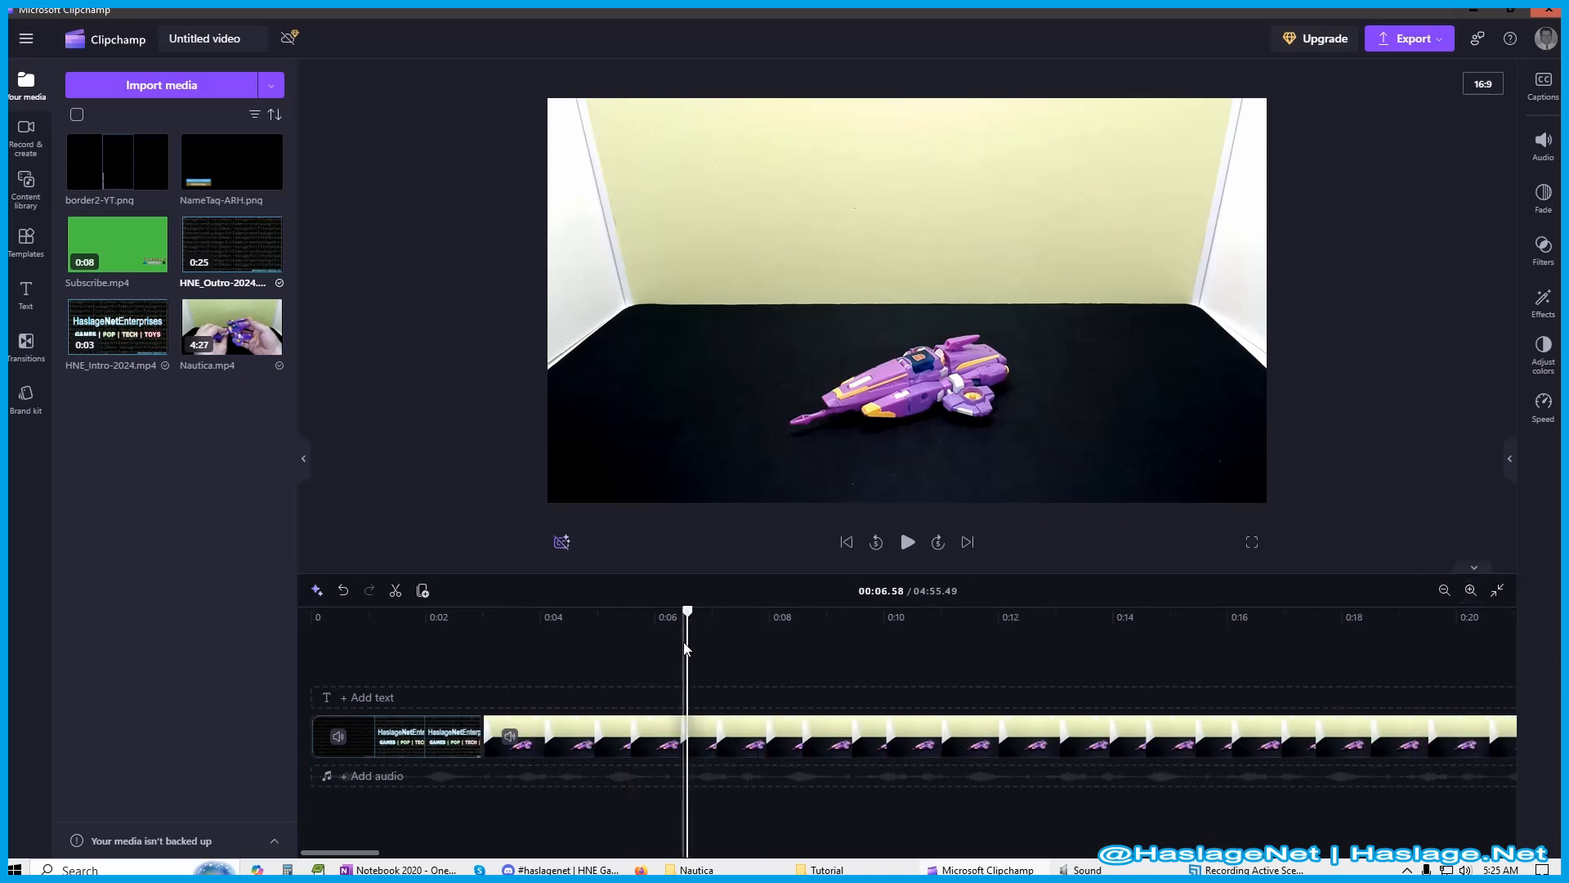
pyautogui.click(483, 620)
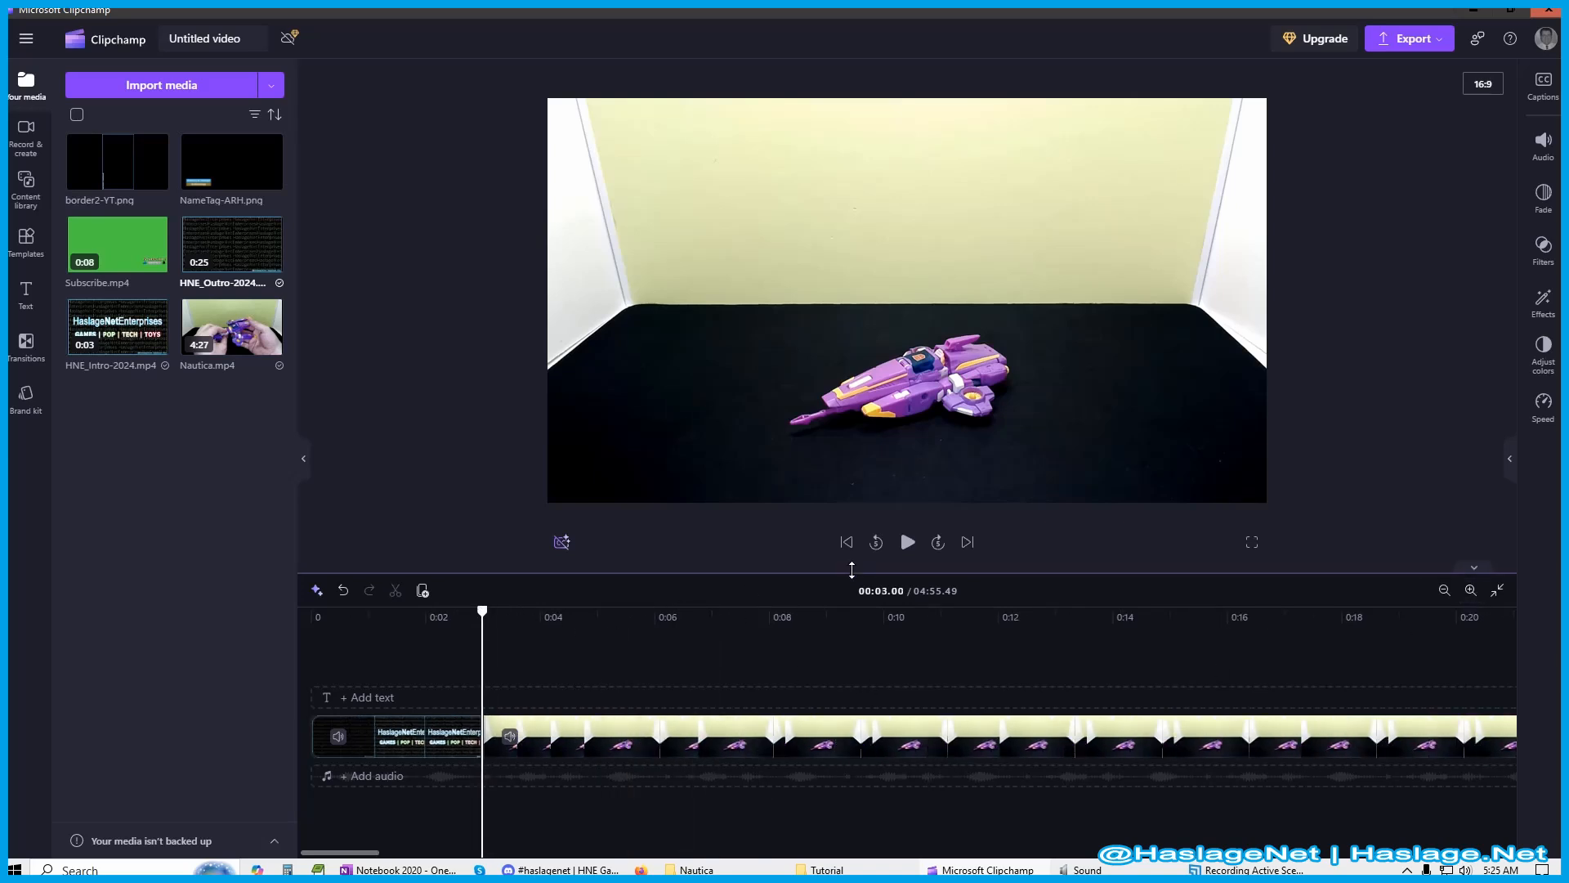
pyautogui.click(908, 543)
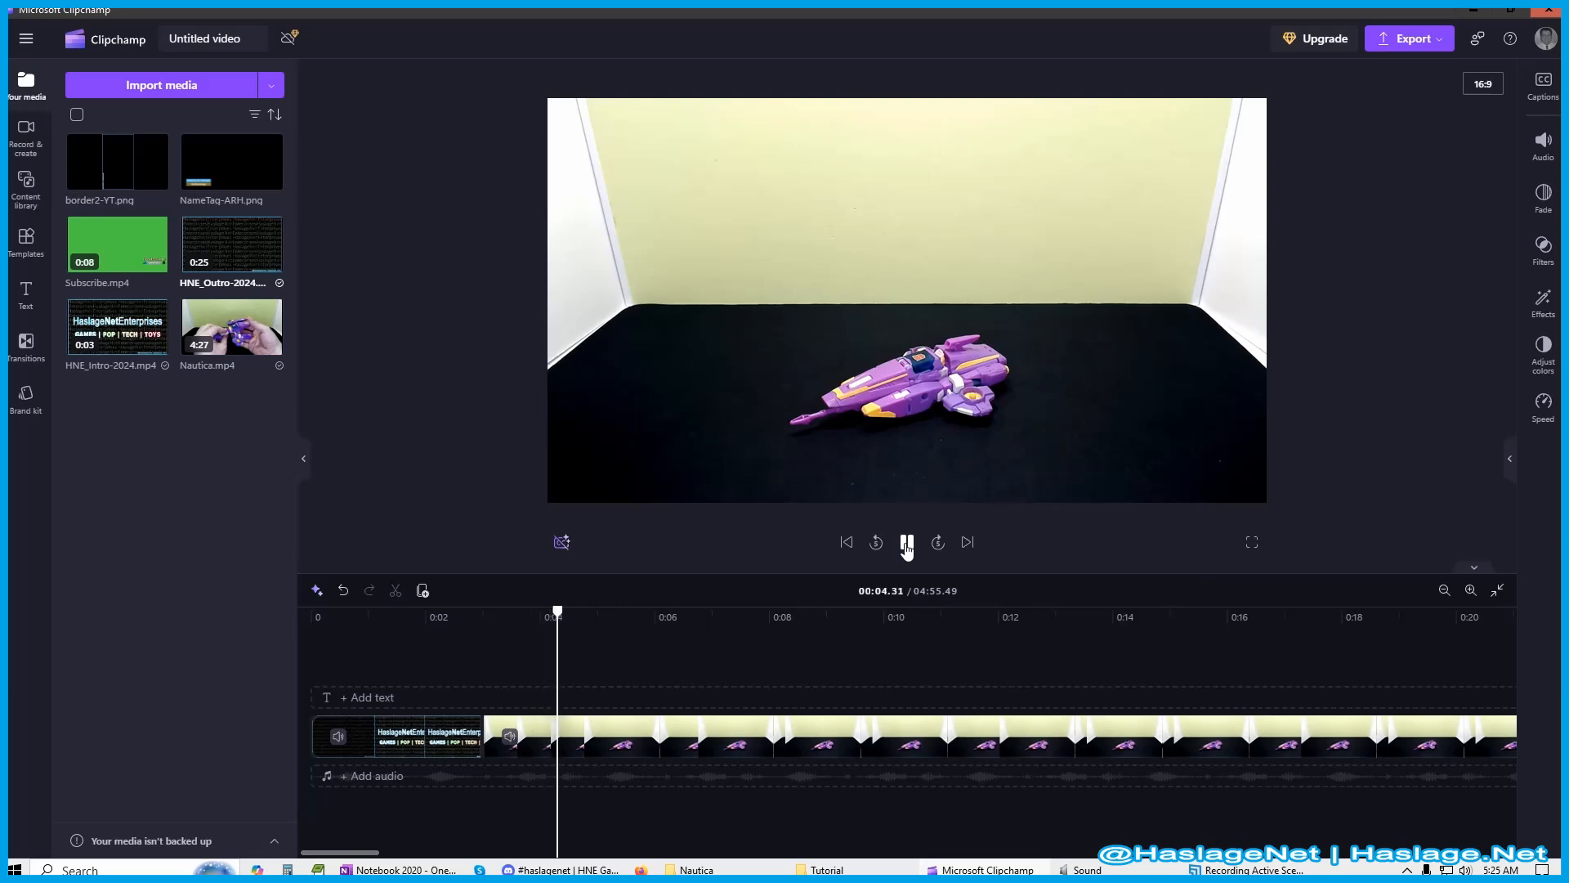
pyautogui.click(907, 543)
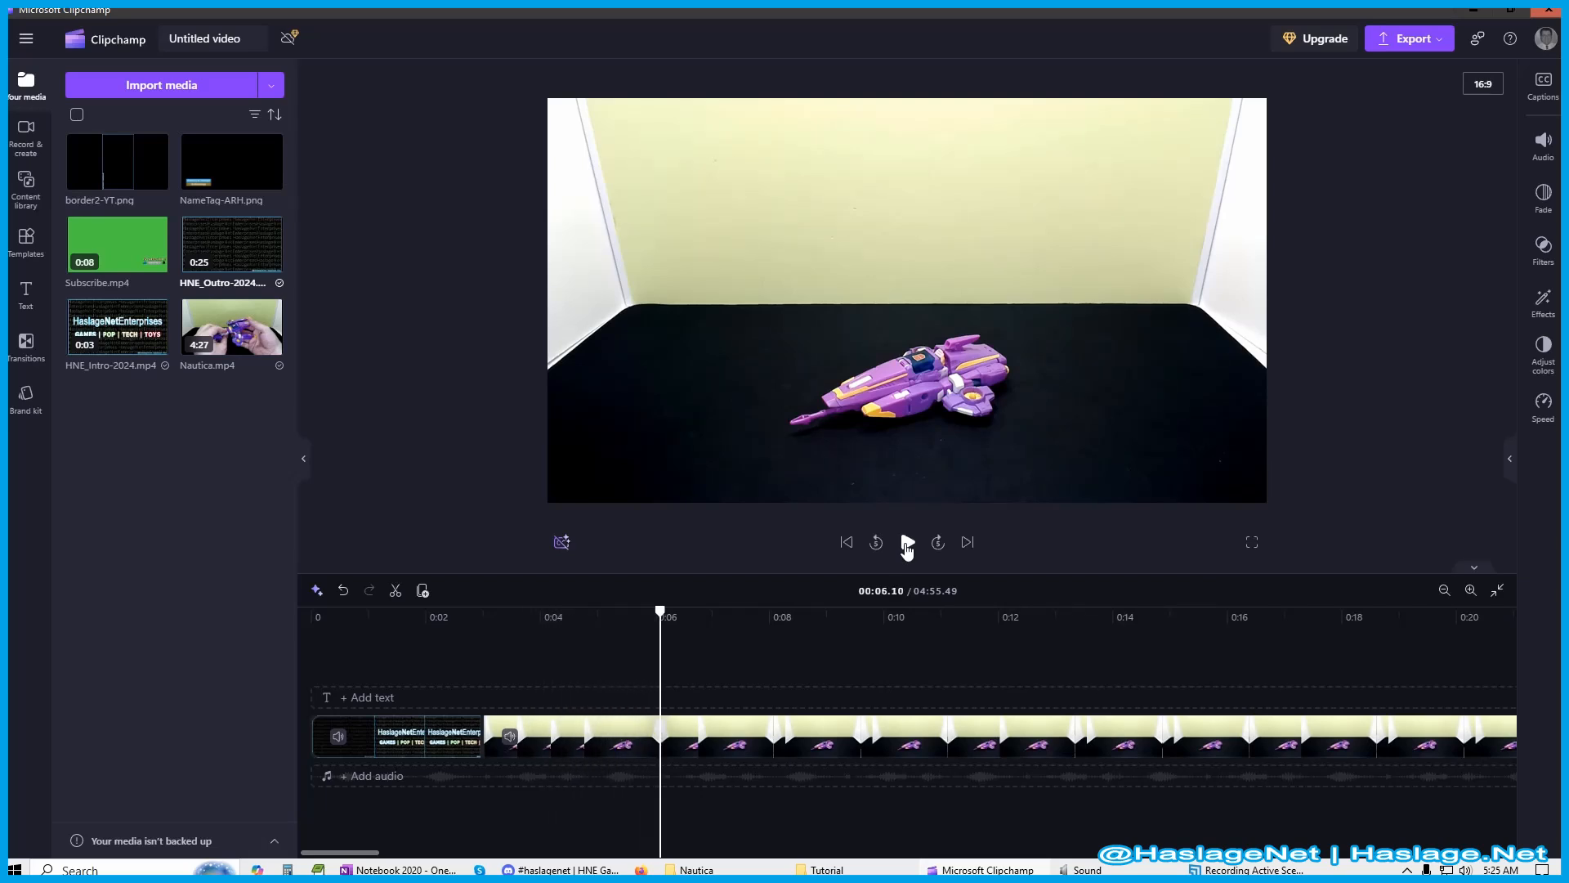
# Split the Nautica clip at 00:04.99 and delete the short piece before the cut.
pyautogui.moveTo(661, 612); pyautogui.dragTo(598, 615)
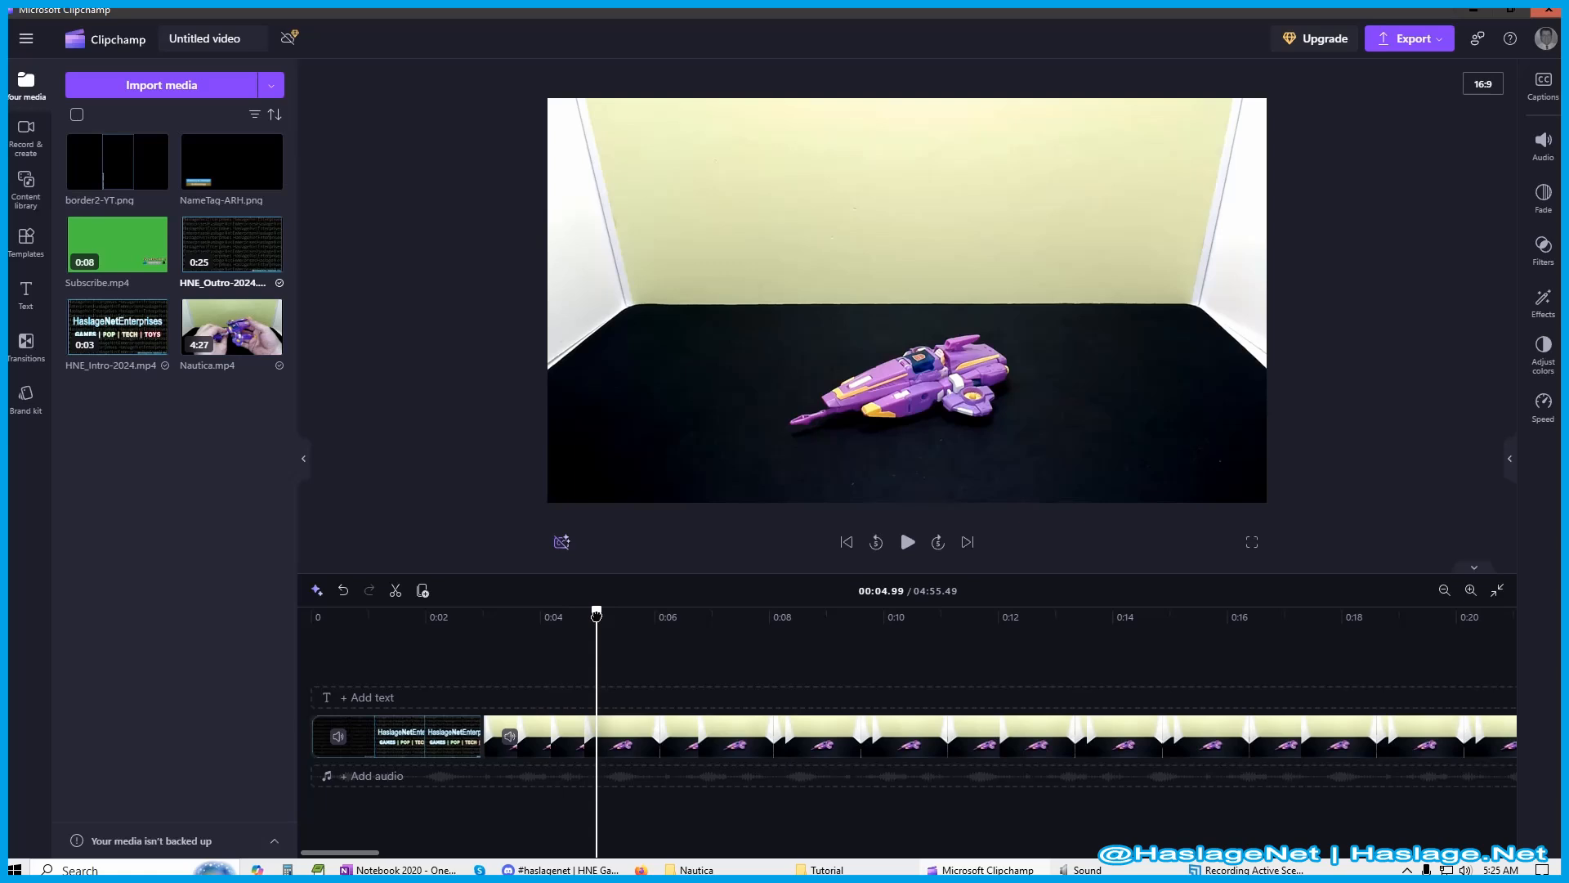
pyautogui.click(395, 591)
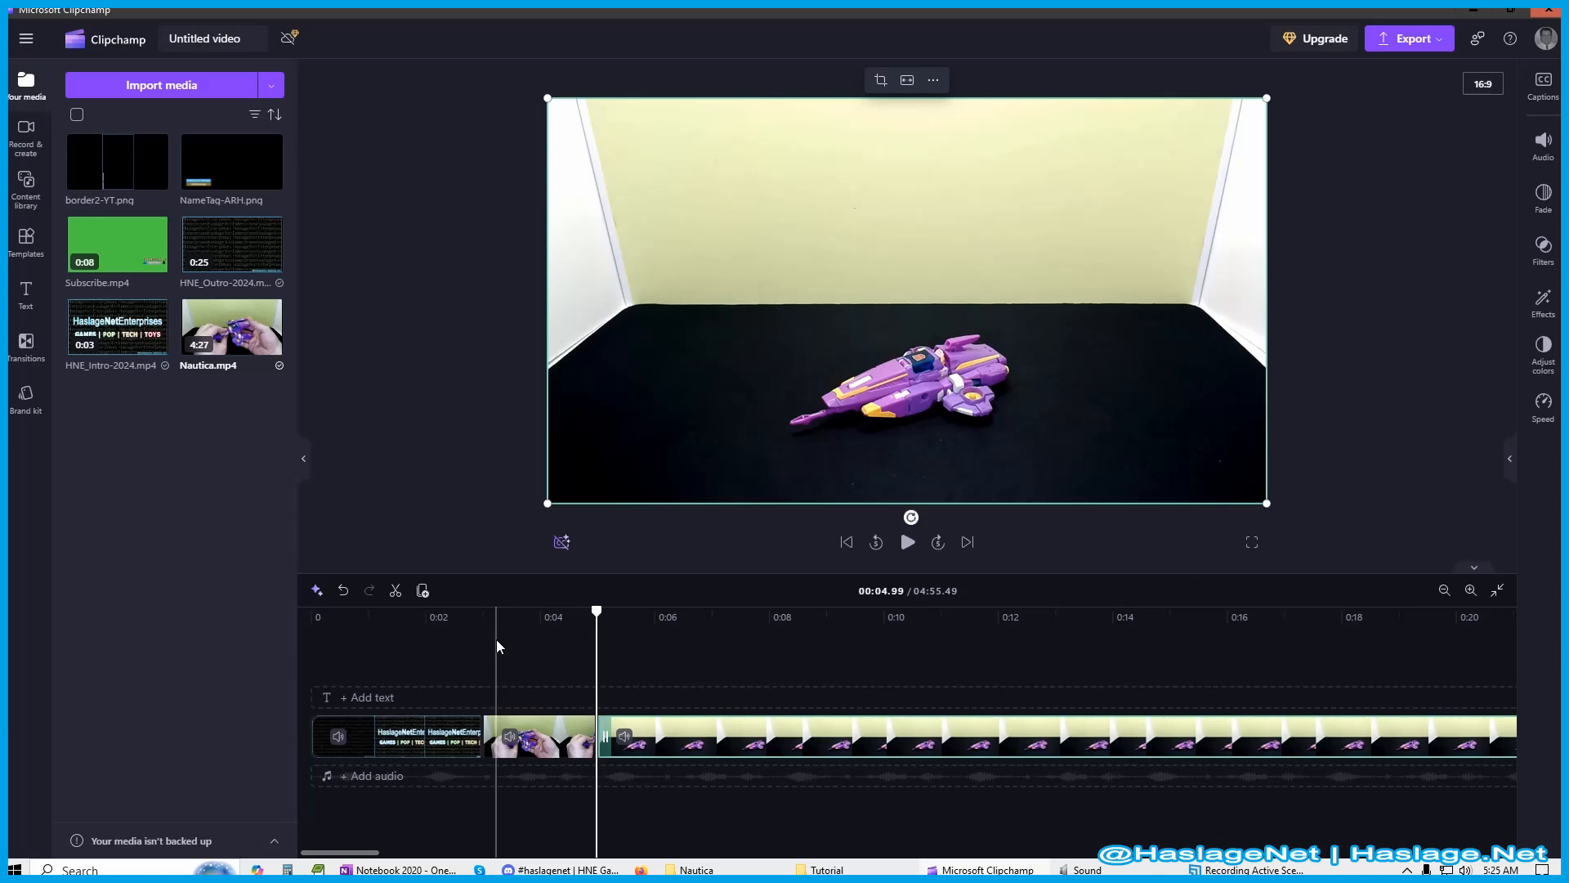
pyautogui.click(557, 738)
pyautogui.rightClick(556, 739)
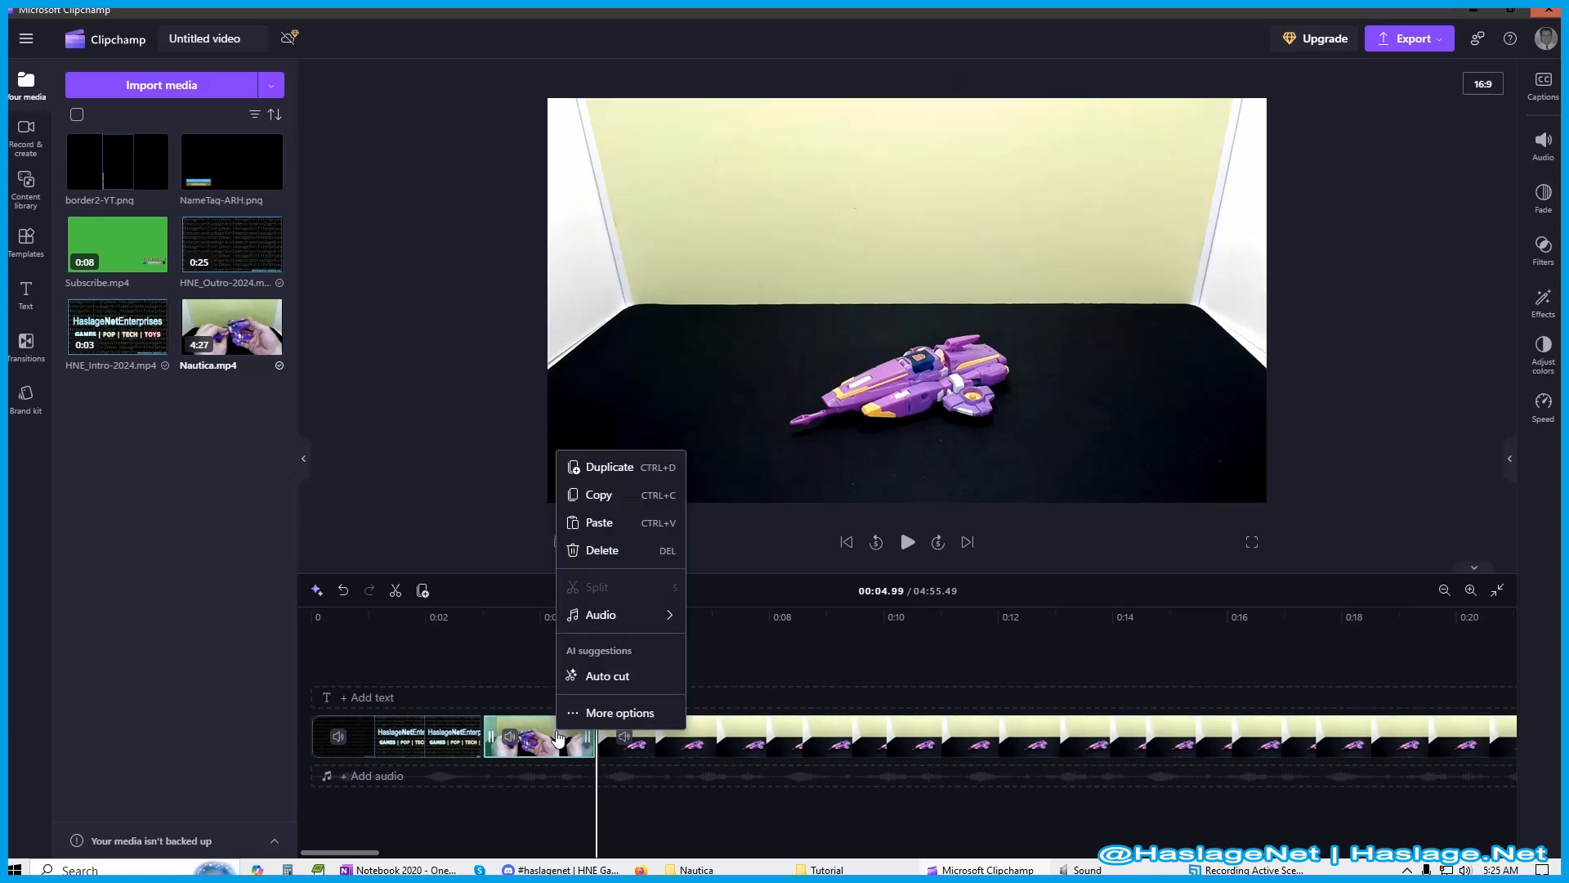
pyautogui.click(618, 560)
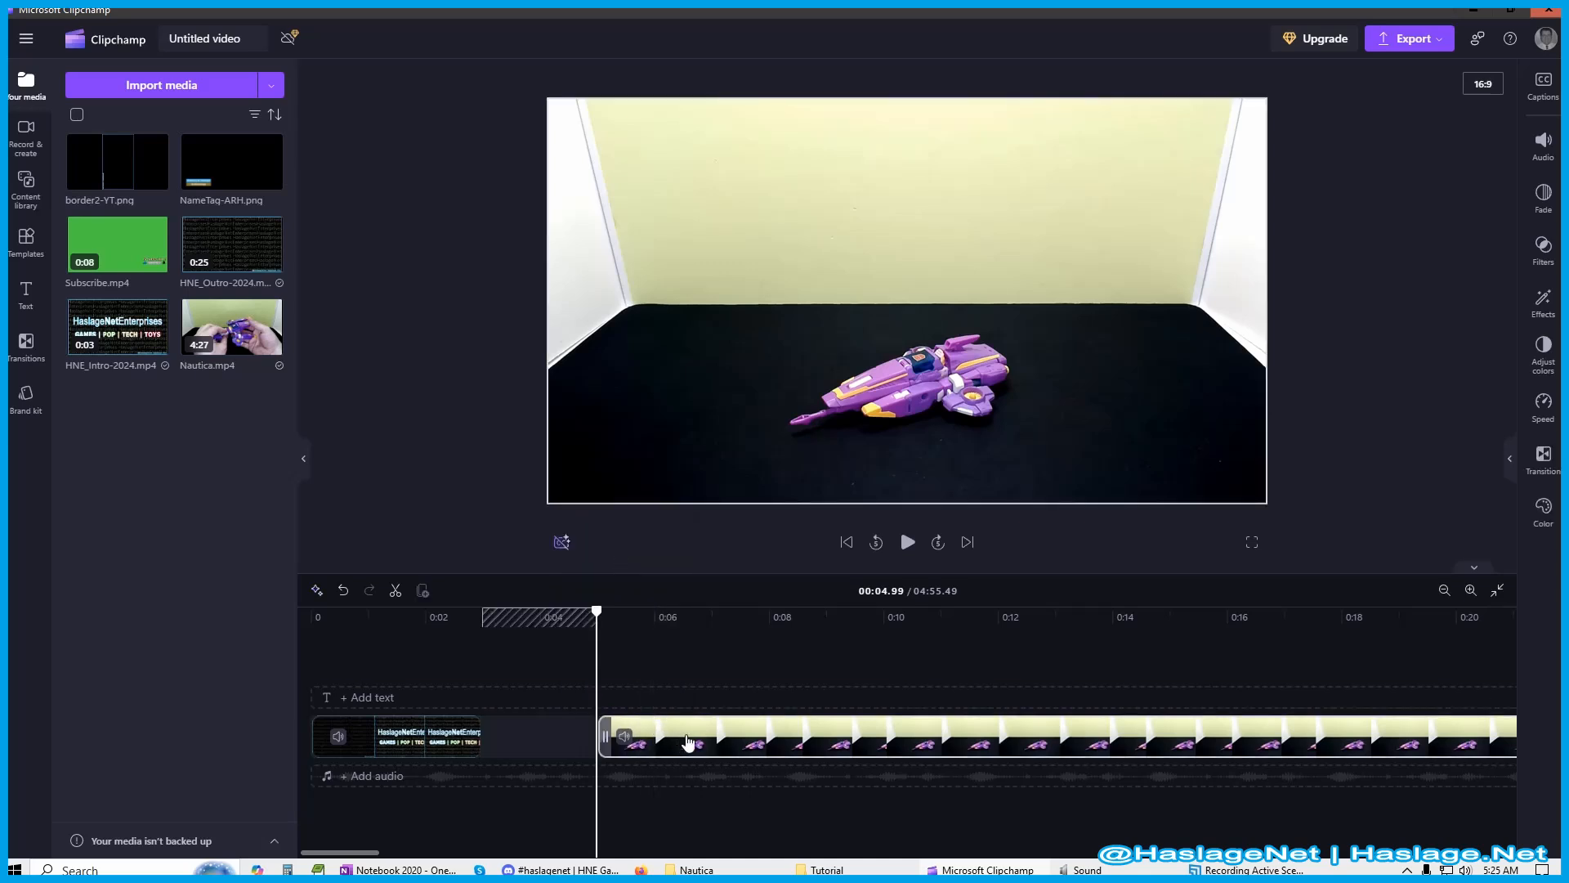
# Close the timeline gaps by moving the Nautica clip against the intro and the outro against the Nautica clip's end.
pyautogui.moveTo(687, 742); pyautogui.dragTo(568, 727)
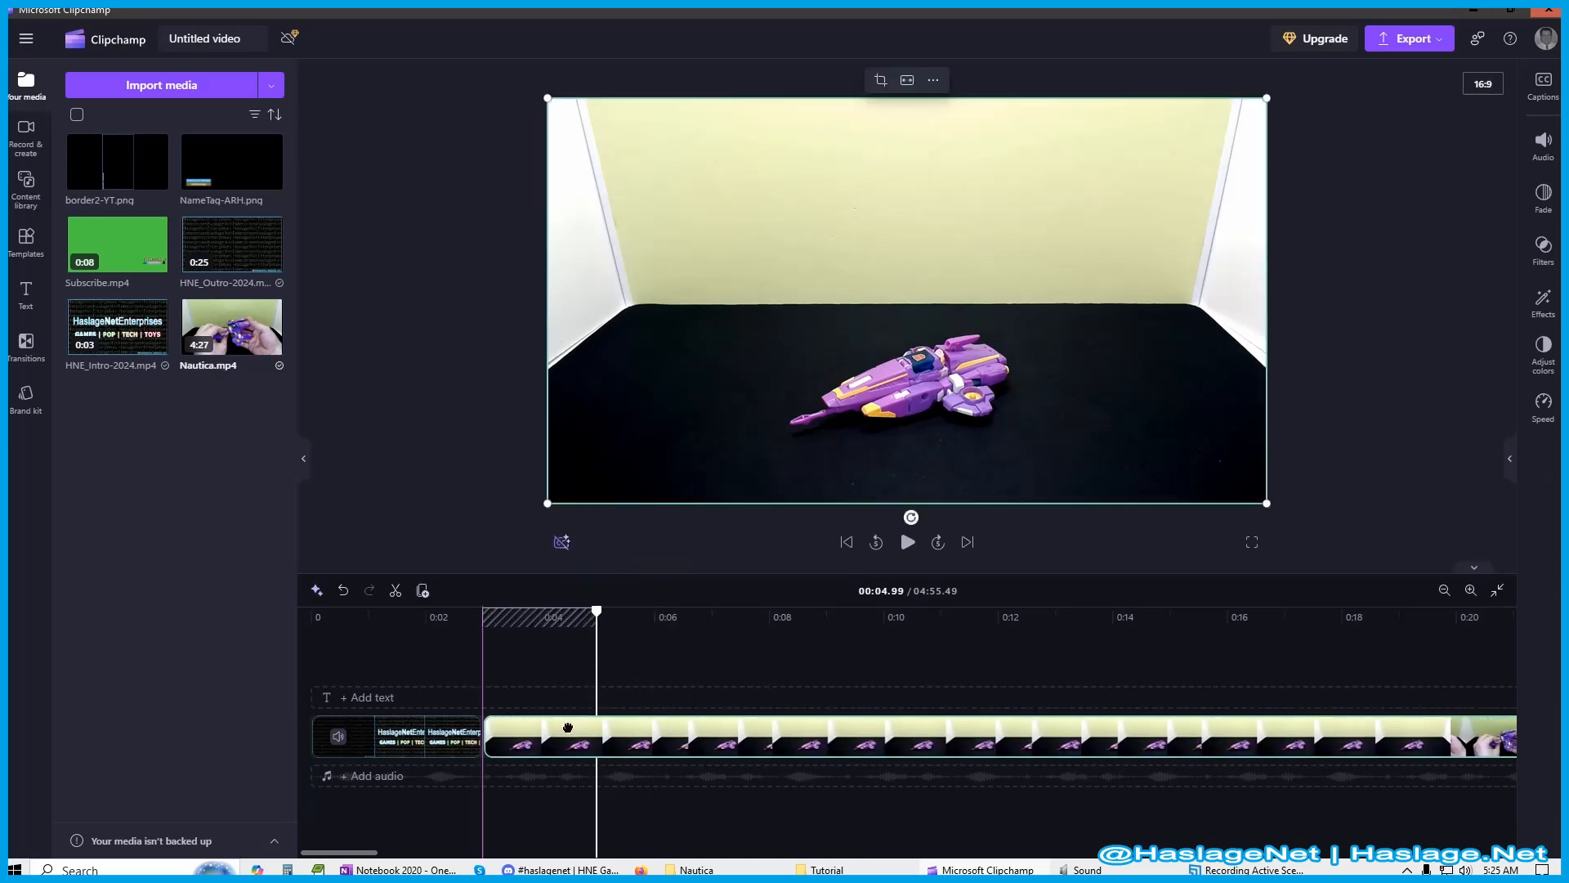
pyautogui.click(1497, 589)
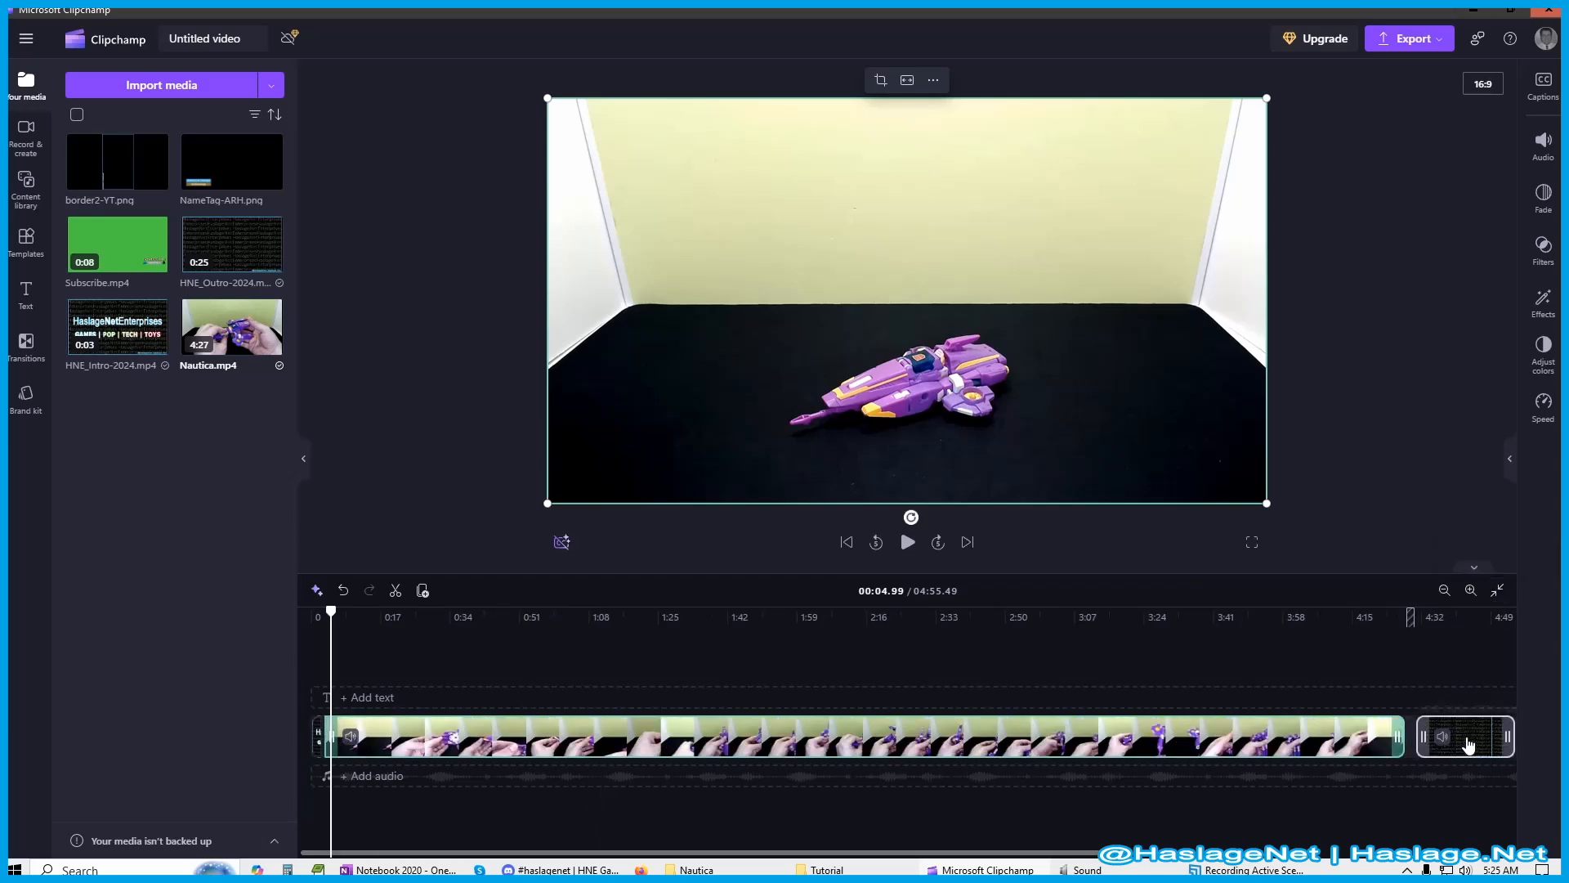
pyautogui.moveTo(1469, 744); pyautogui.dragTo(1440, 762)
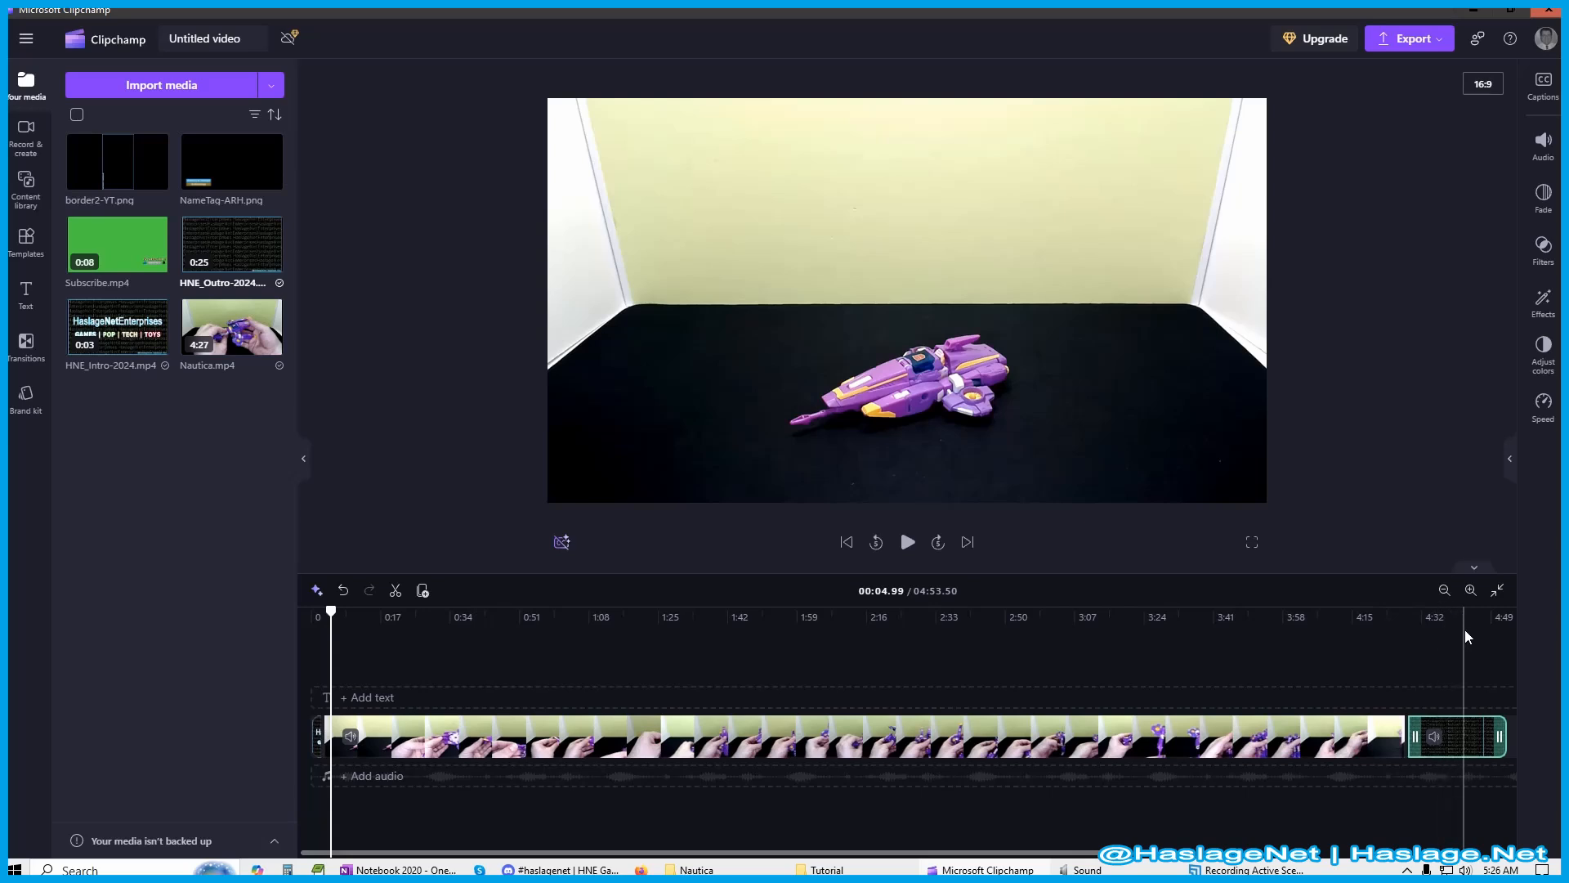
# Play the whole timeline from the beginning to check the cut from the intro to the trimmed footage.
pyautogui.click(1497, 597)
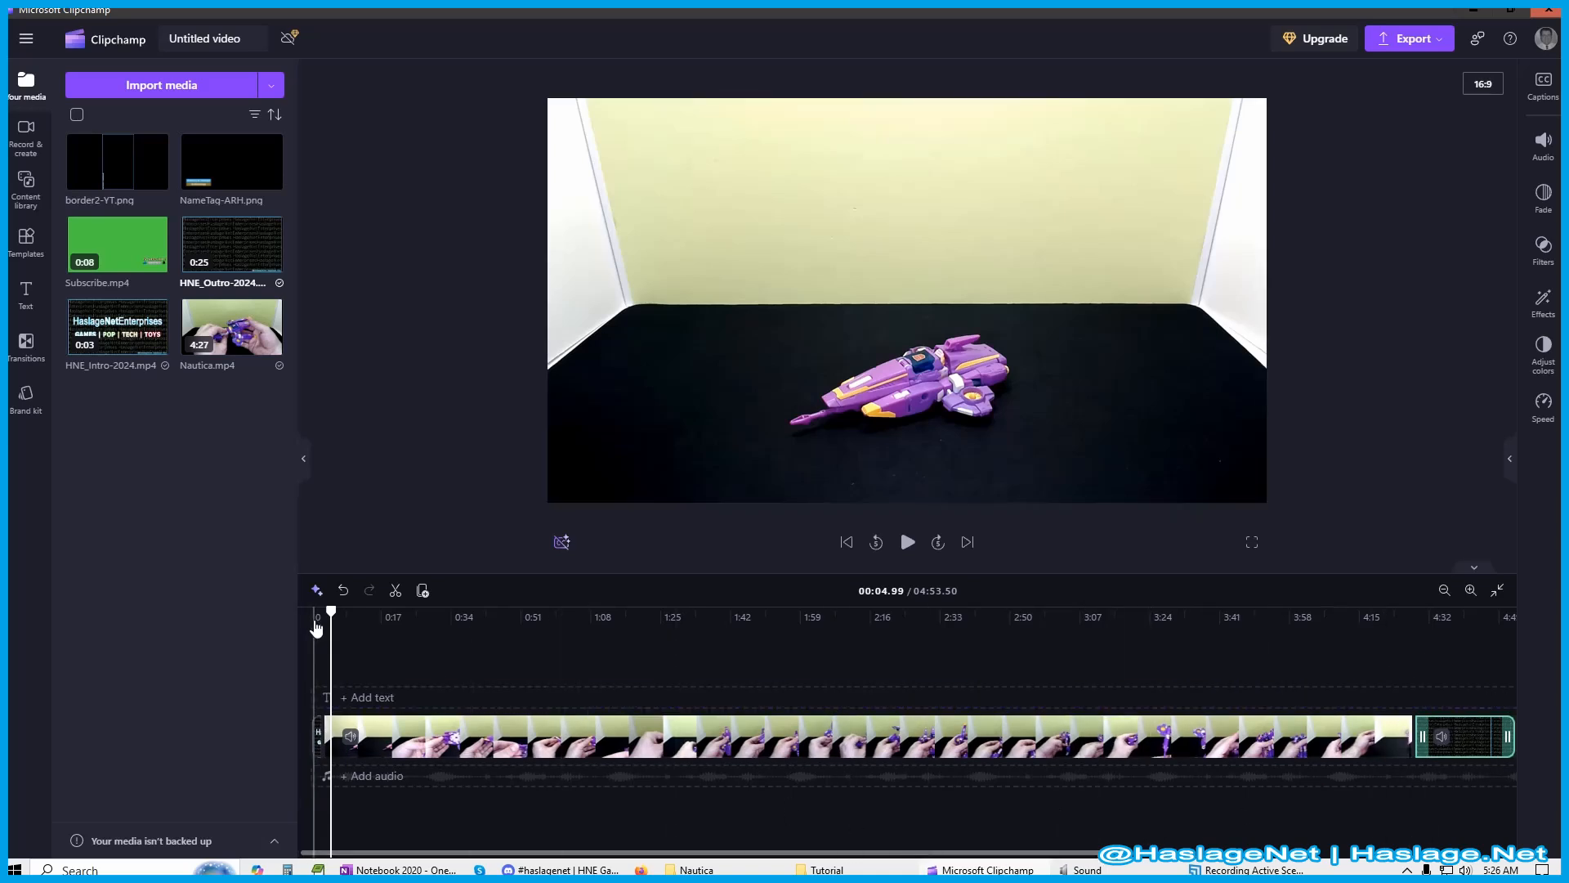
pyautogui.click(316, 628)
pyautogui.click(907, 543)
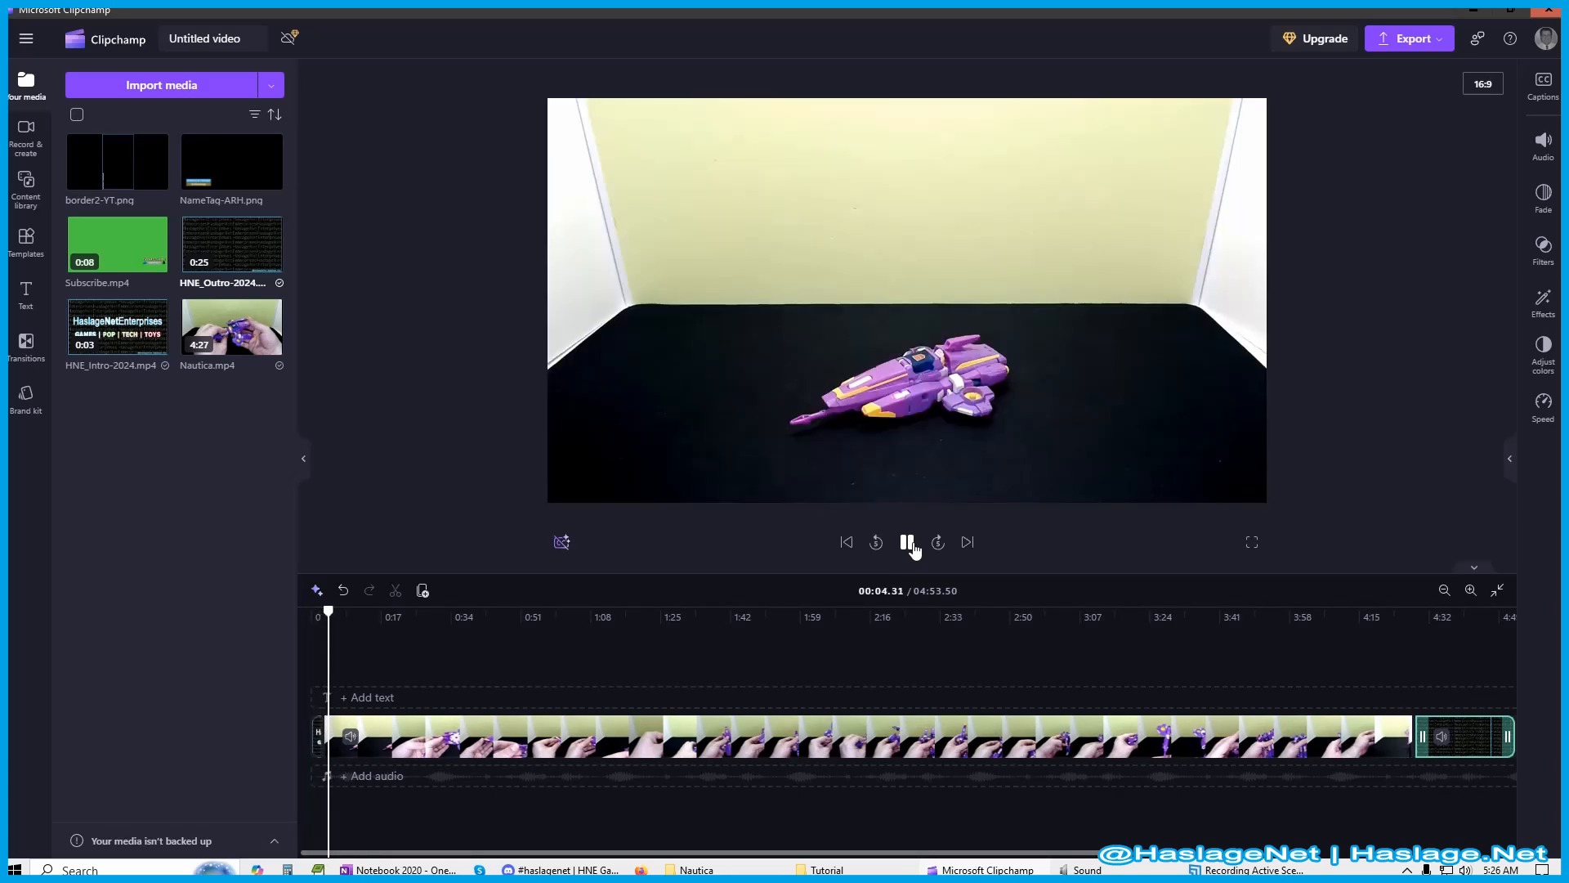
# Place the playhead at 00:02.02 near the end of the intro and bring up the available transitions.
pyautogui.click(1470, 592)
pyautogui.click(1471, 591)
pyautogui.click(1471, 592)
pyautogui.click(1470, 592)
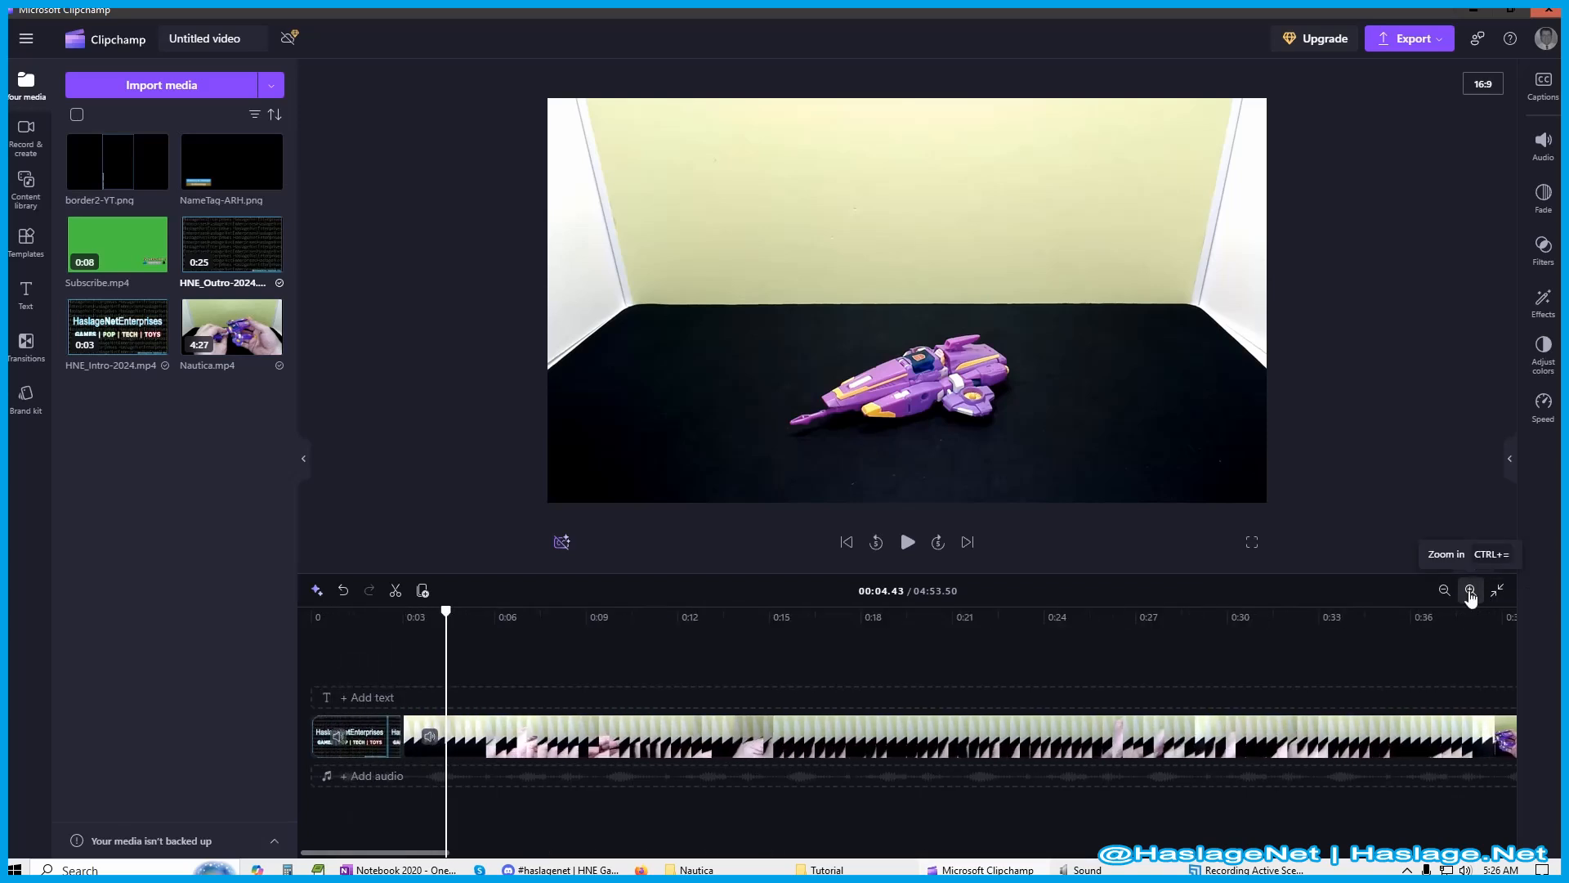
pyautogui.click(1471, 592)
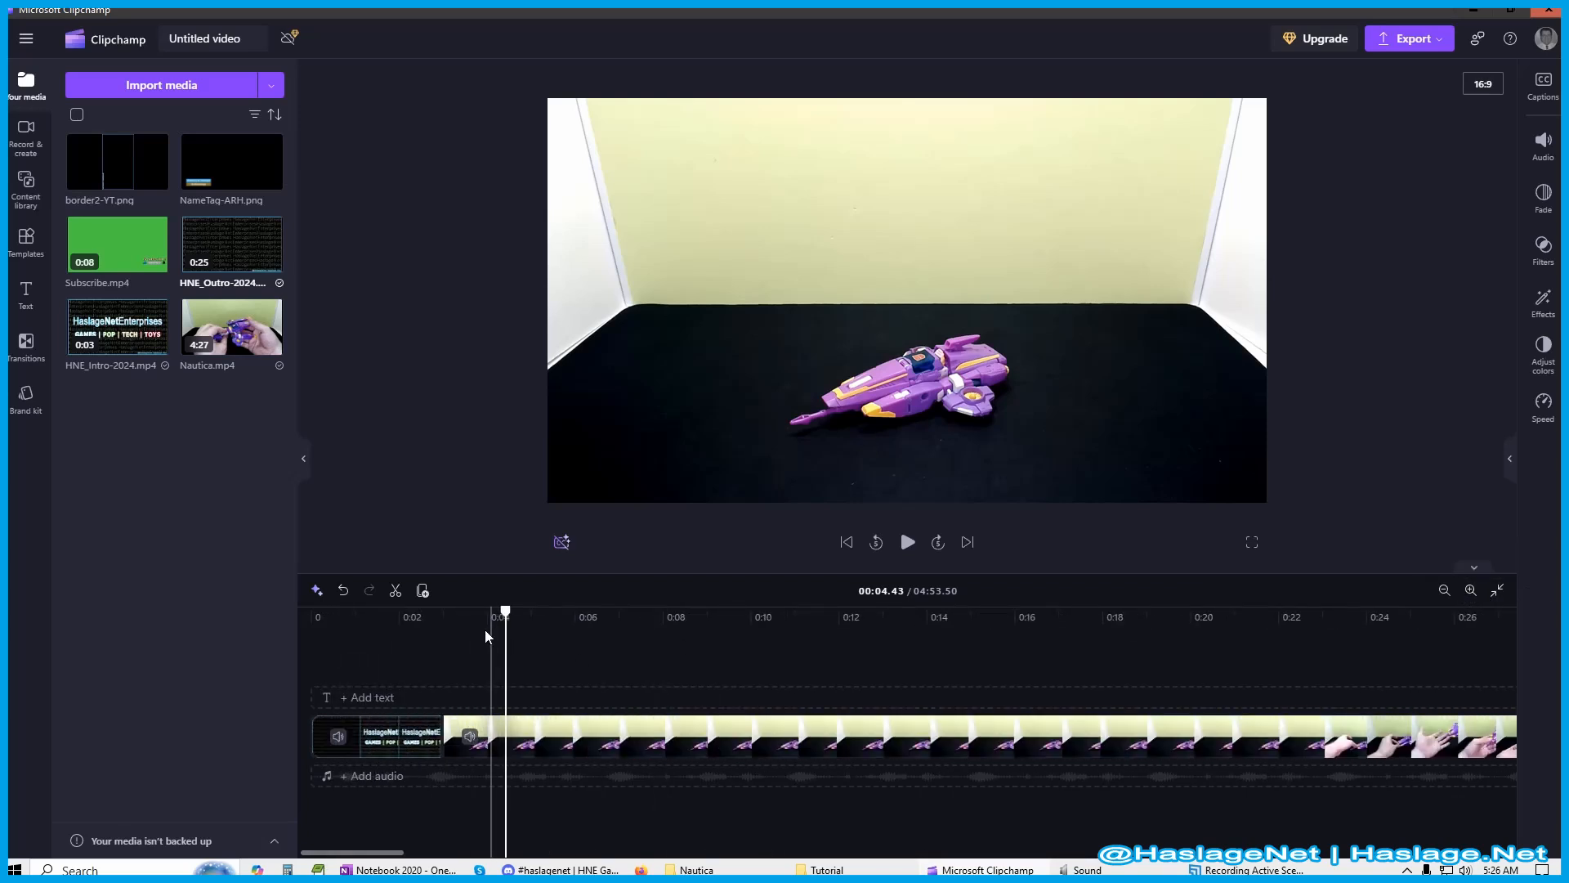
pyautogui.click(400, 621)
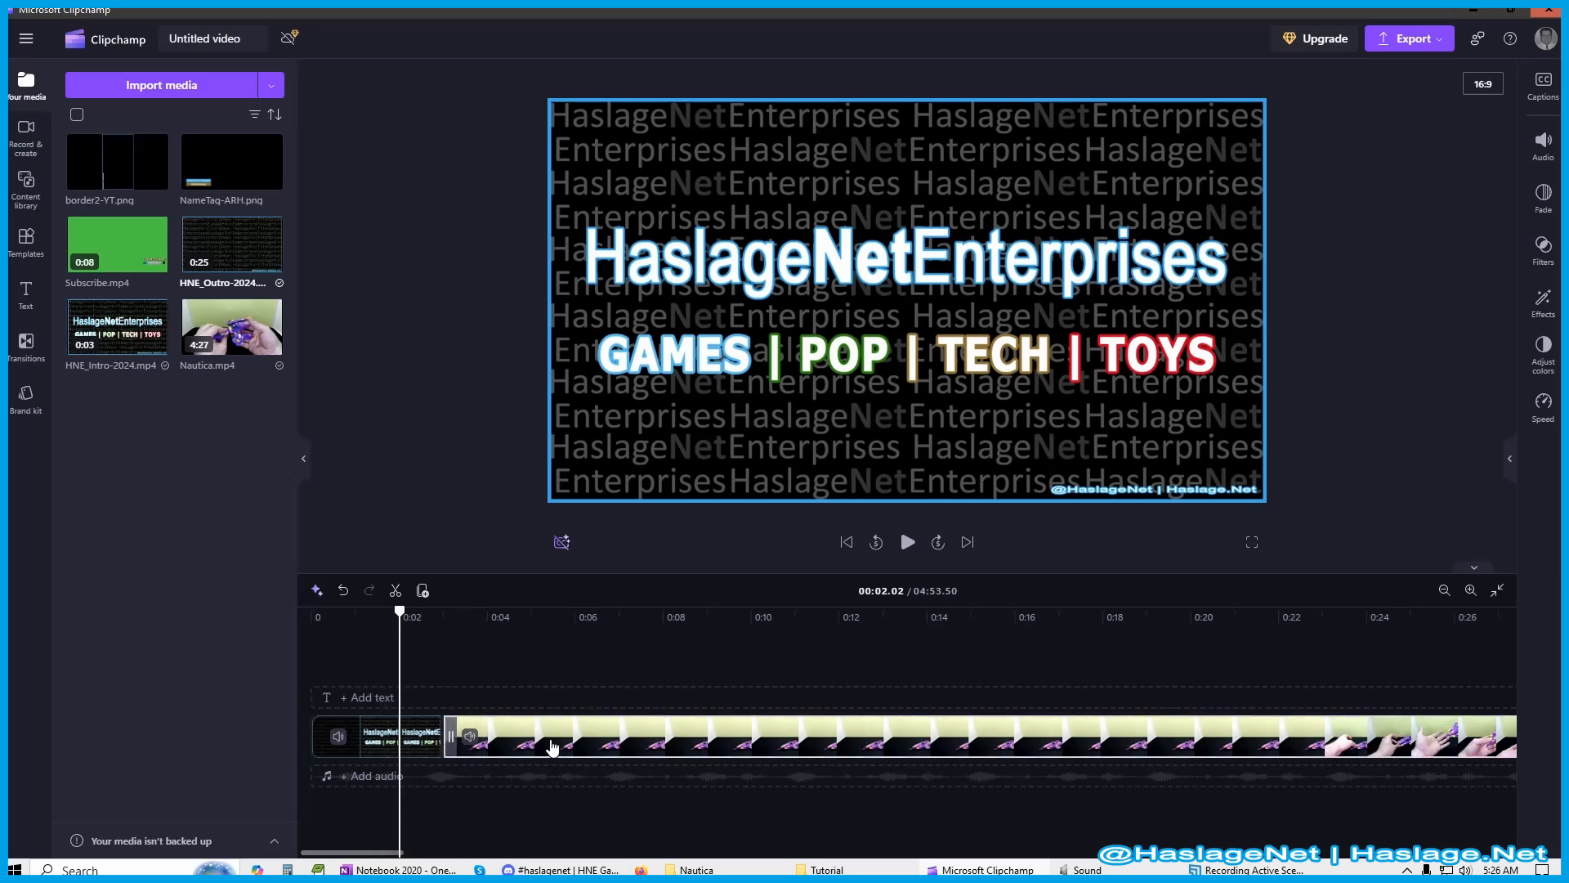
pyautogui.click(20, 344)
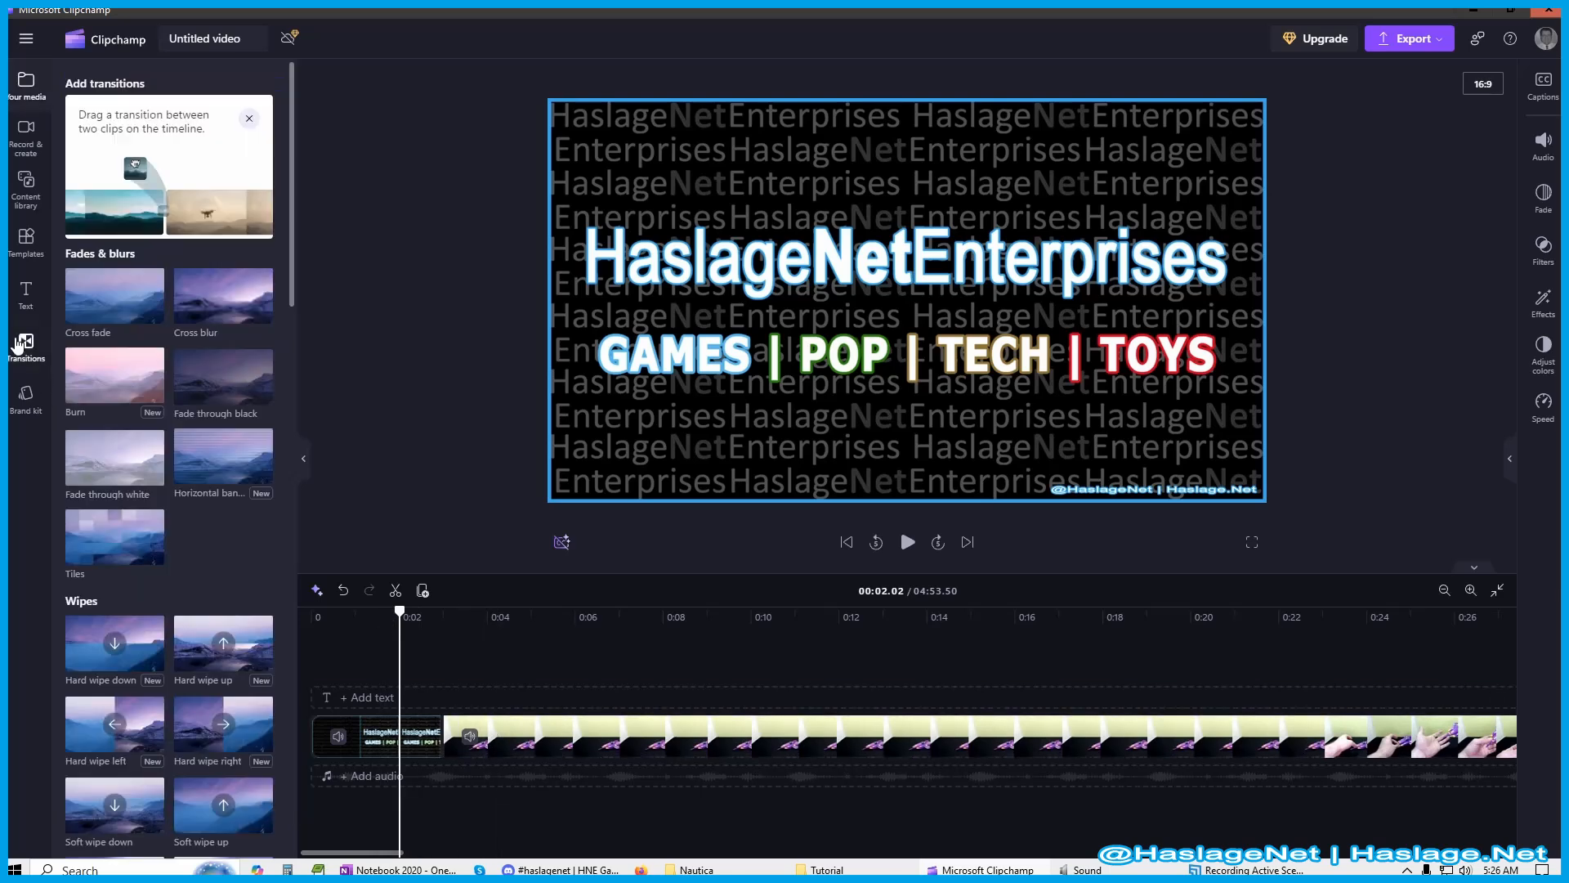
# Examine the available transitions, from fades and wipes through zooms, pushes and cartoon effects to glitches and 3D.
pyautogui.moveTo(115, 296); pyautogui.dragTo(471, 704)
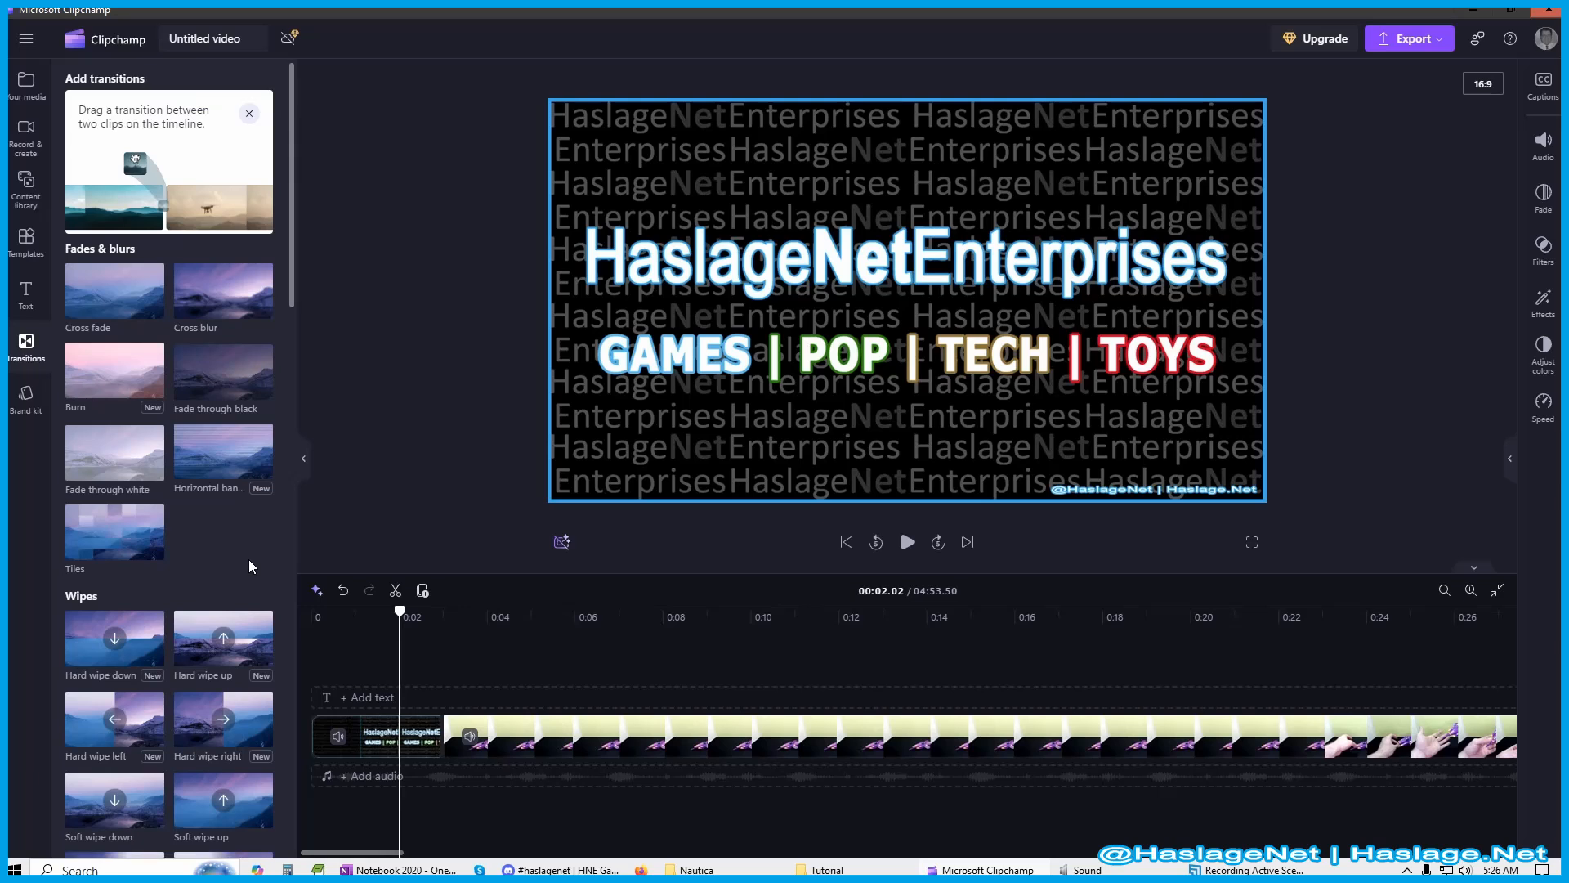
pyautogui.scroll(-4, 245, 568)
pyautogui.scroll(-3, 237, 579)
pyautogui.scroll(-5, 234, 583)
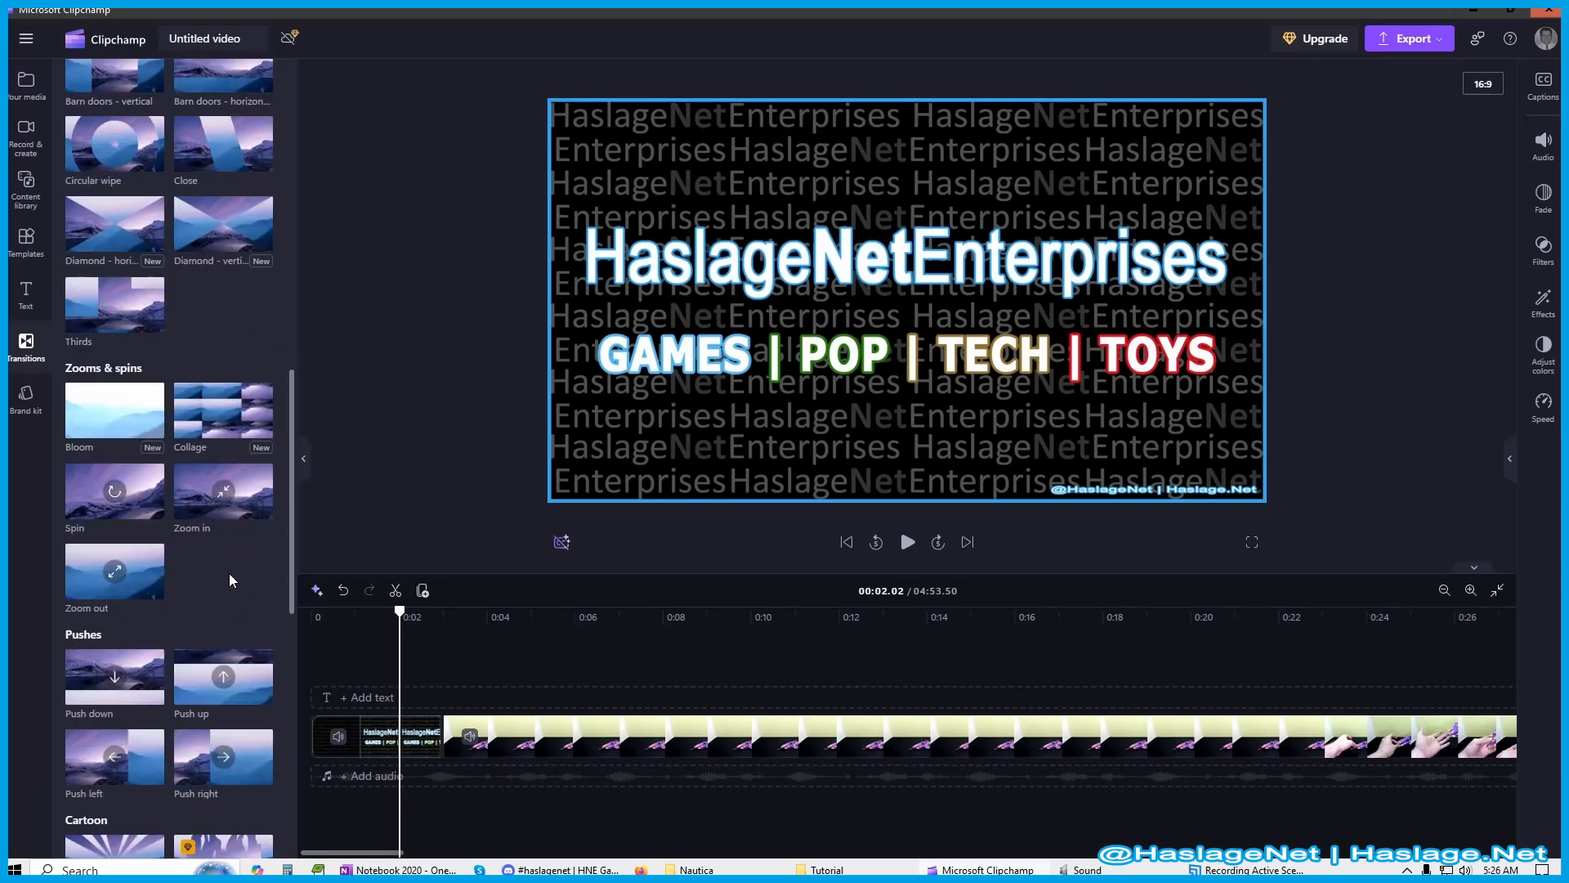
pyautogui.scroll(-6, 230, 580)
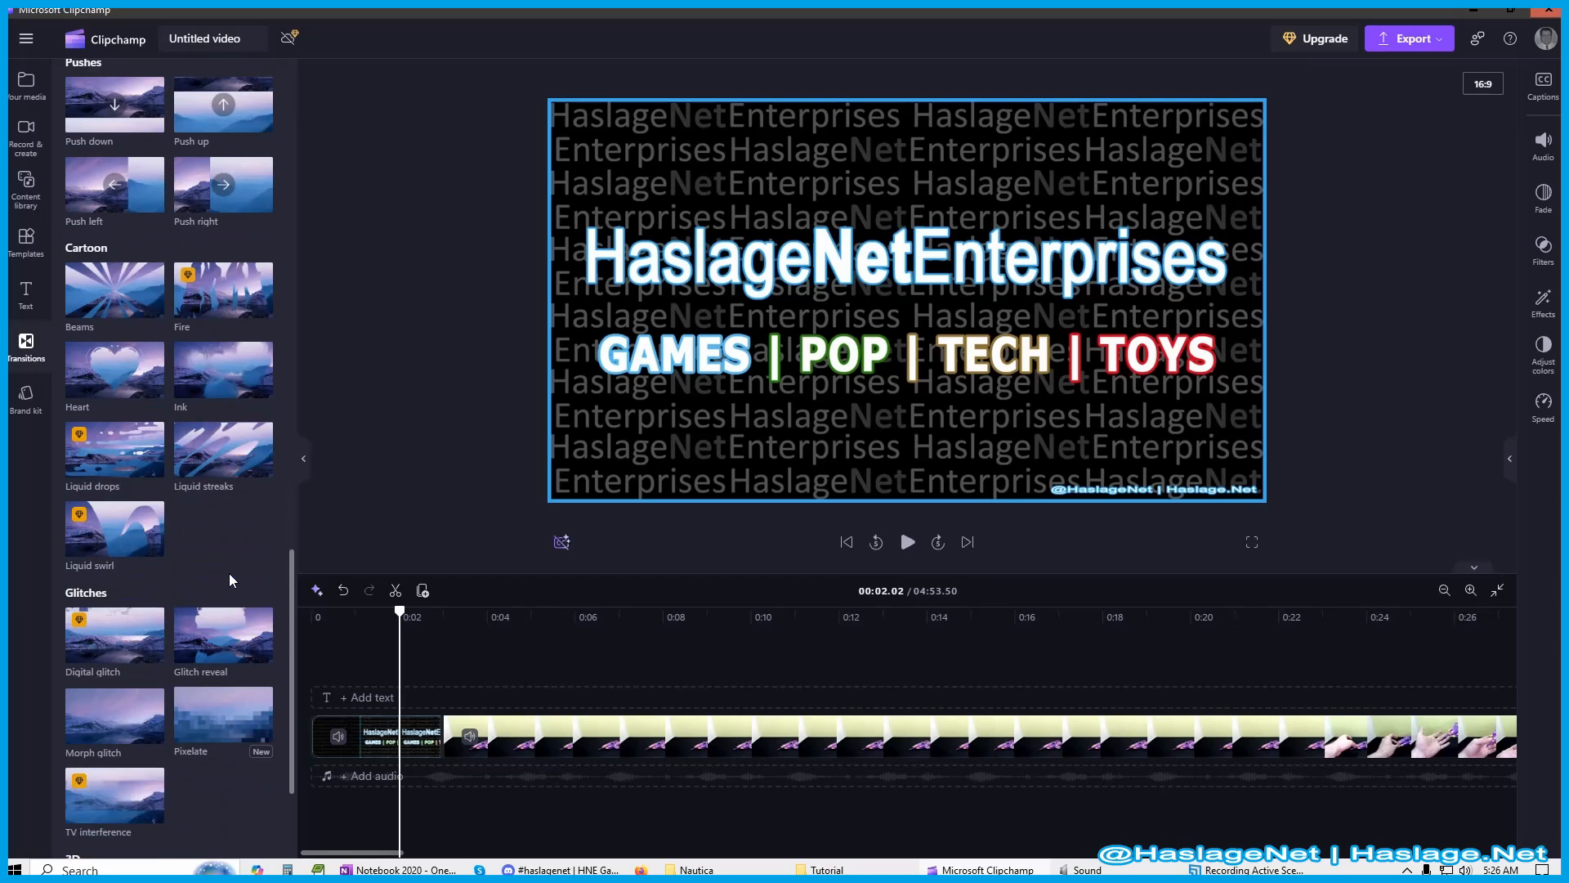
pyautogui.scroll(-2, 229, 580)
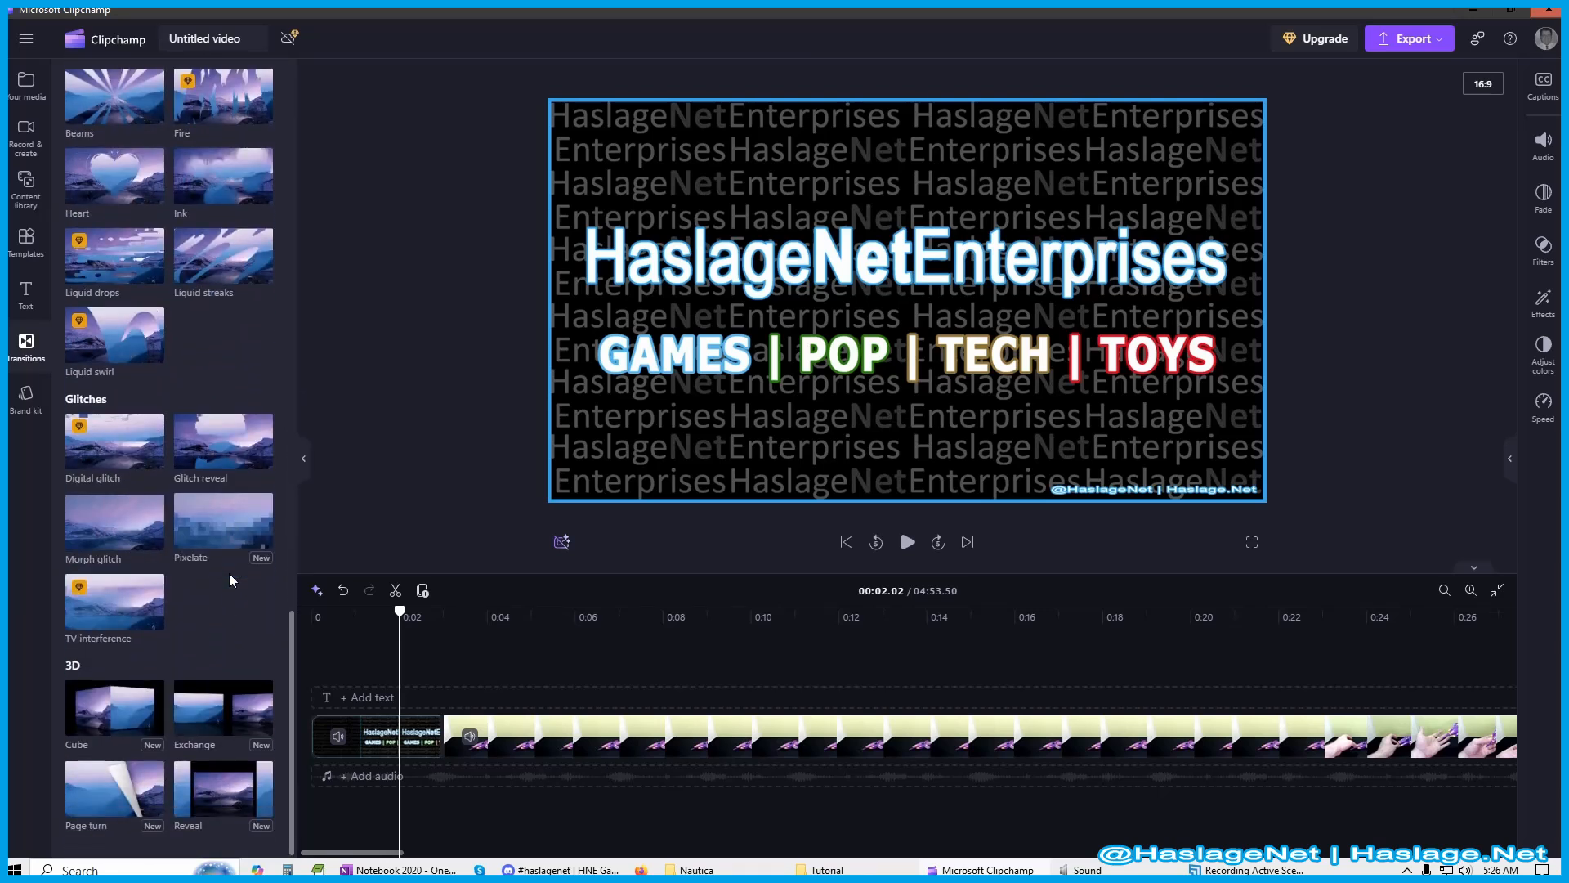
pyautogui.scroll(8, 229, 572)
pyautogui.scroll(-8, 228, 572)
pyautogui.scroll(20, 228, 572)
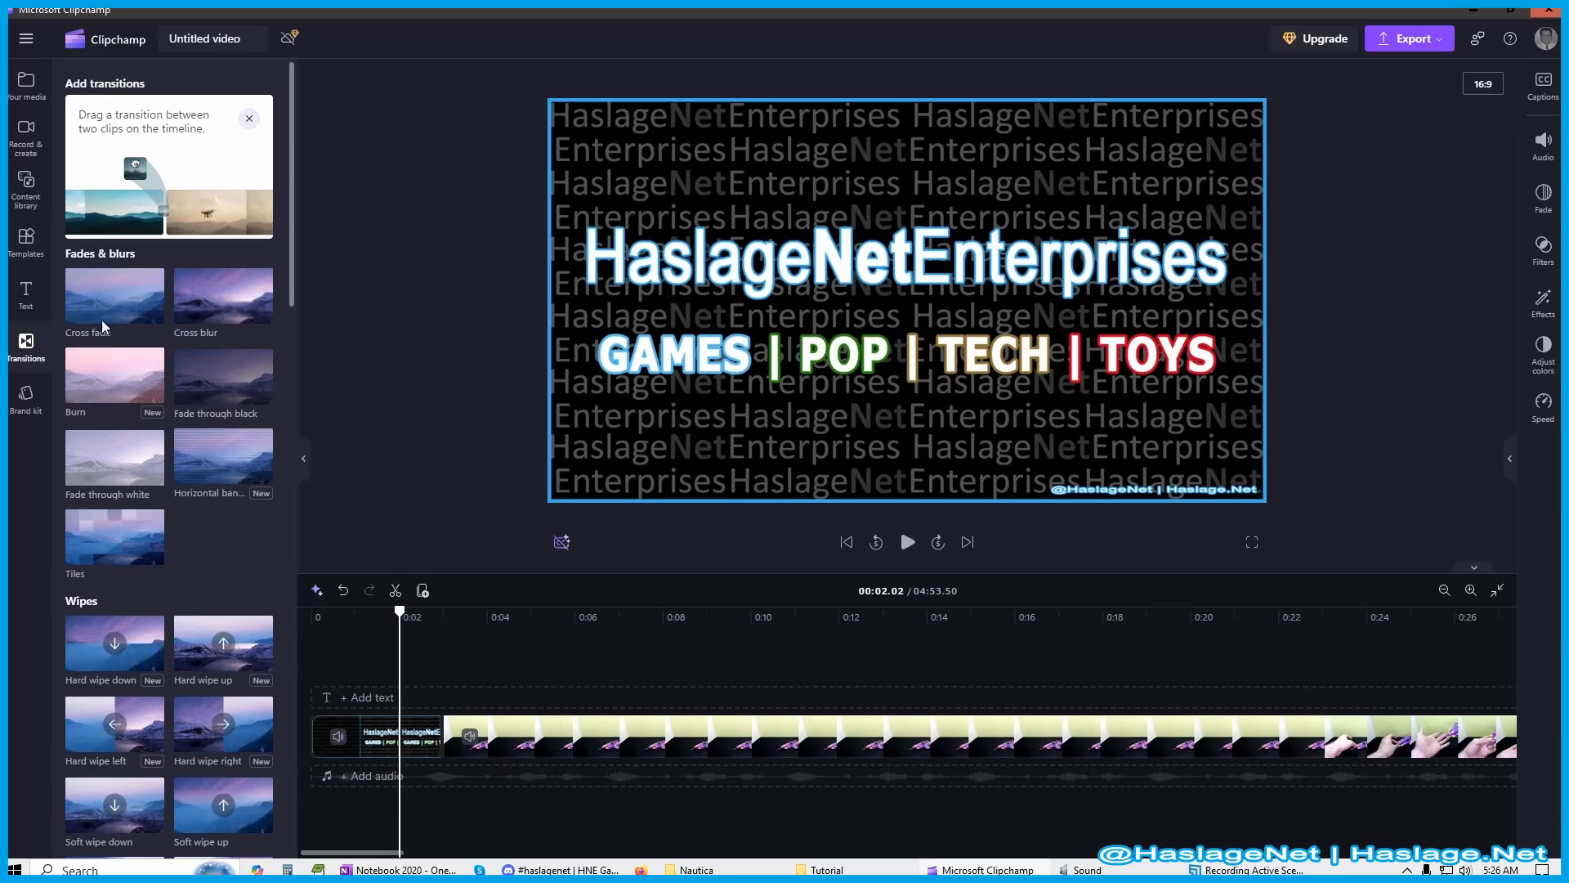
# Add a Cross fade between the intro and the Nautica clip and play it back from 00:00.96.
pyautogui.moveTo(85, 278); pyautogui.dragTo(439, 736)
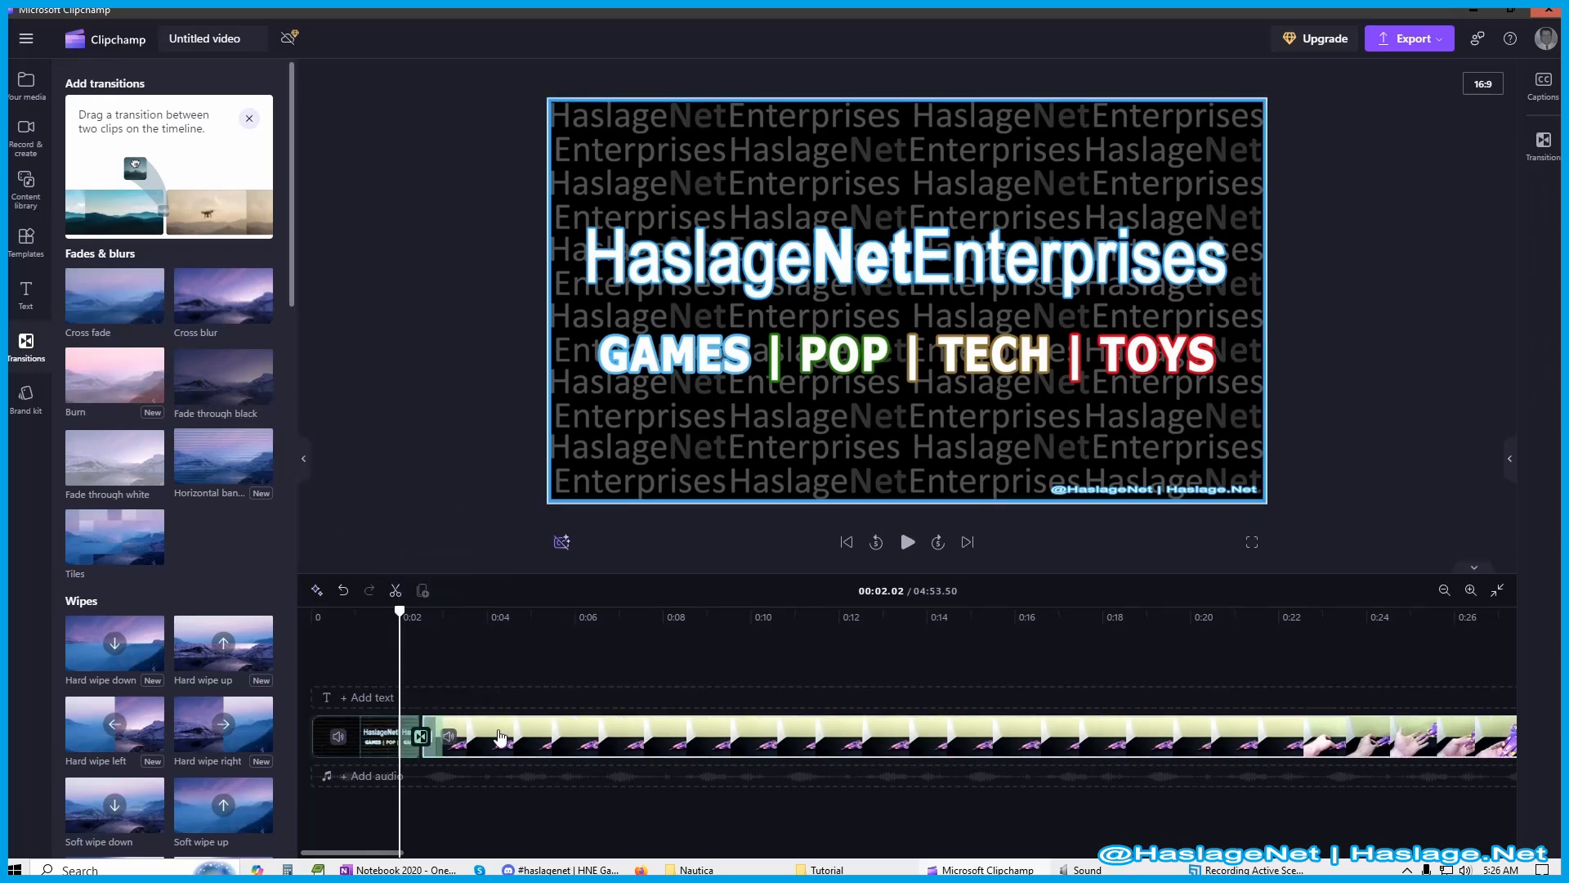
pyautogui.click(355, 623)
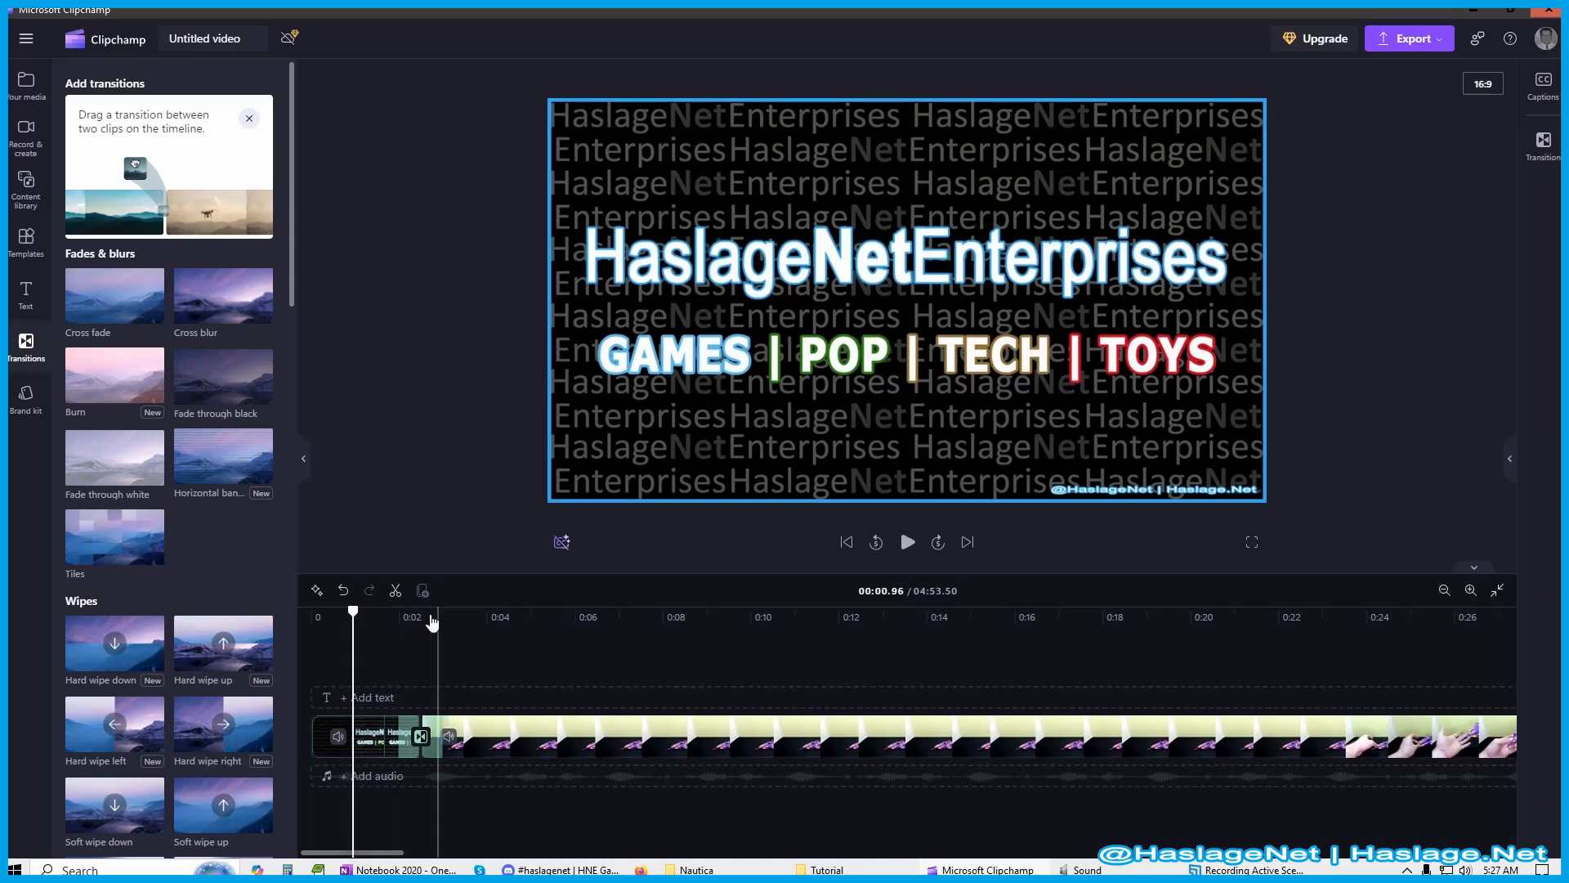
pyautogui.click(909, 543)
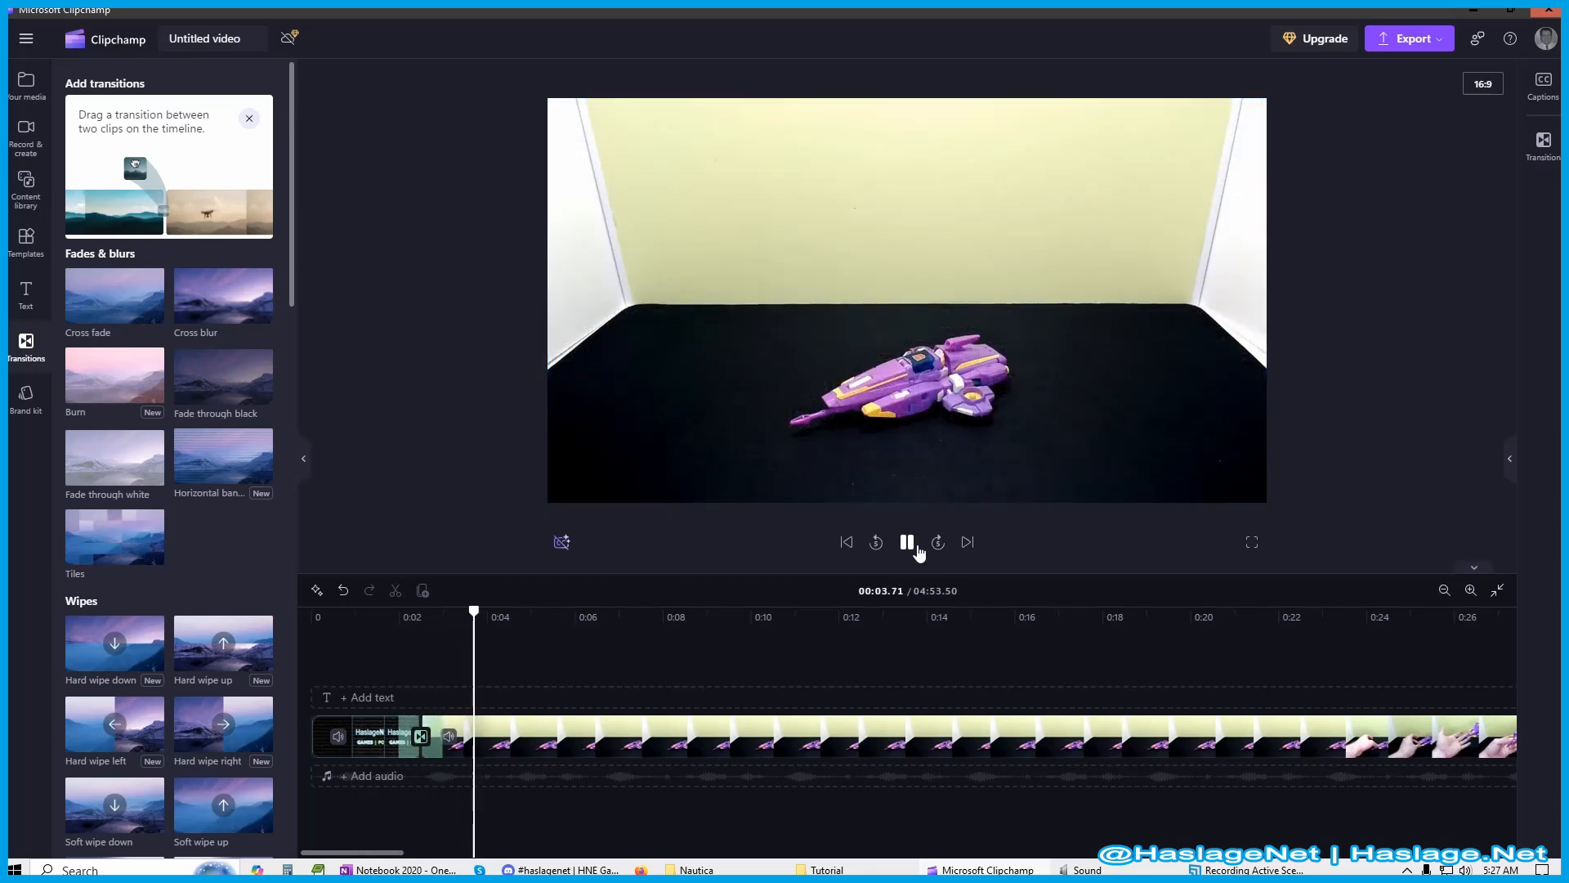
pyautogui.click(919, 554)
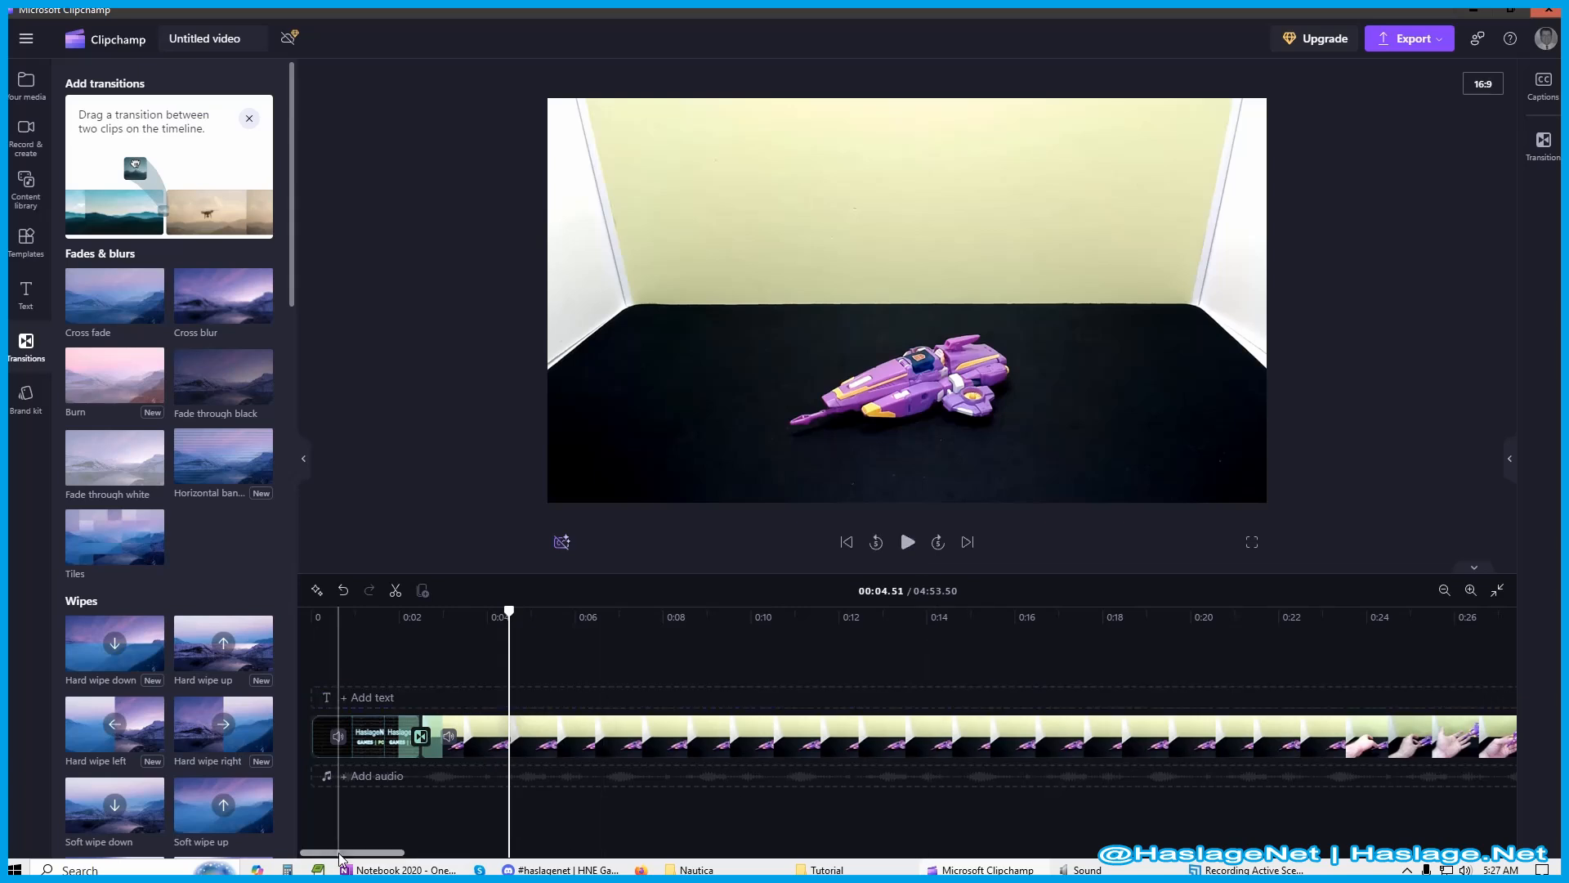
# Add a Cross fade between the end of the Nautica clip and the outro, and play across it.
pyautogui.moveTo(345, 852); pyautogui.dragTo(1376, 866)
pyautogui.click(791, 753)
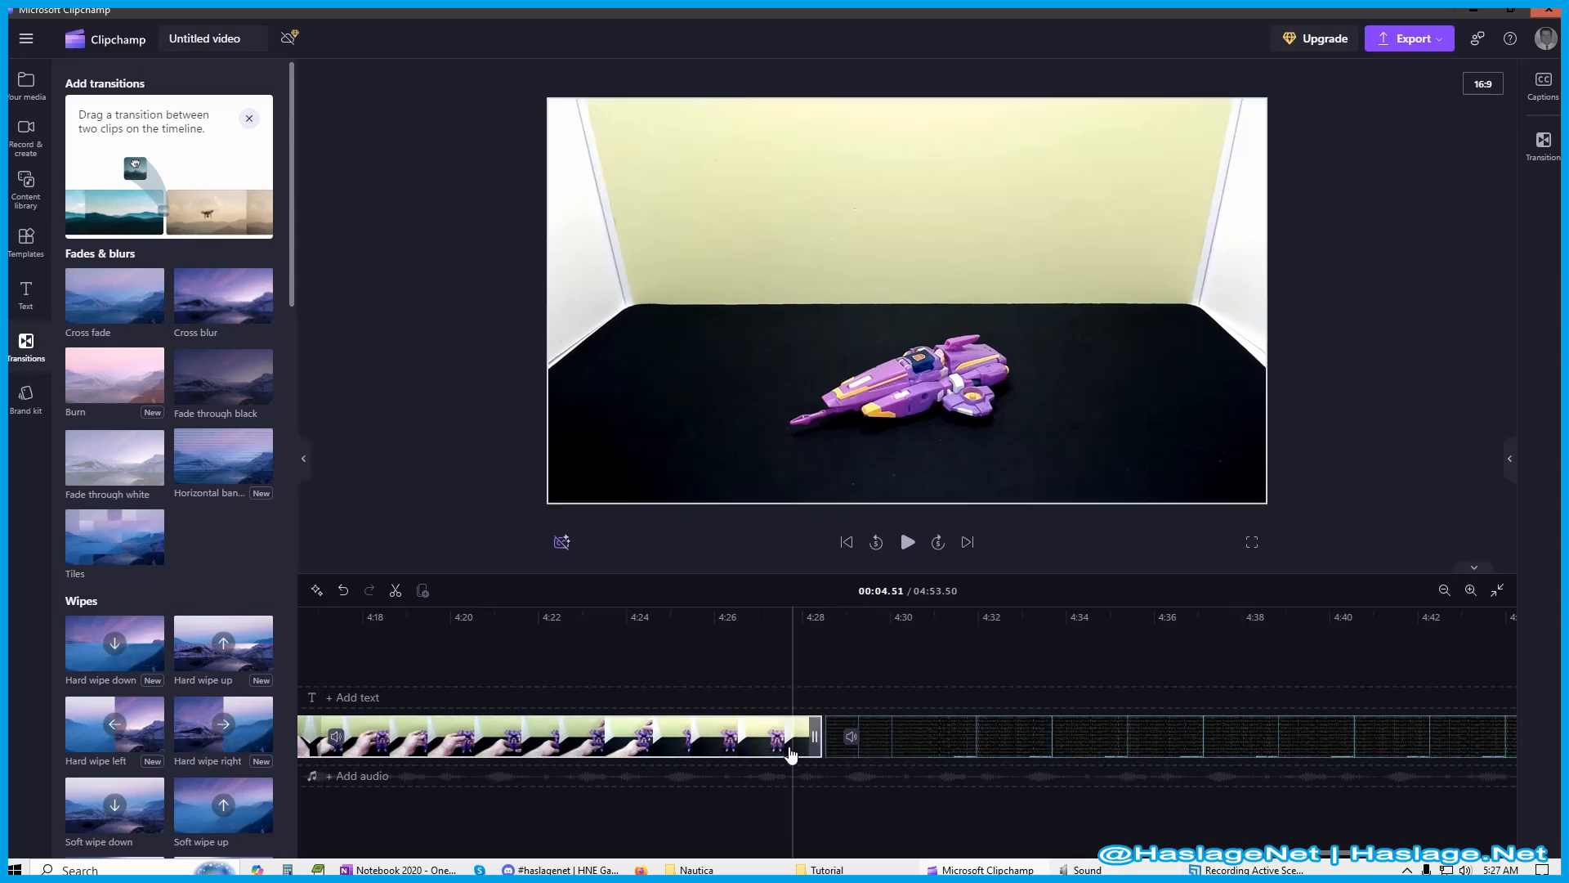
pyautogui.moveTo(115, 311); pyautogui.dragTo(825, 736)
pyautogui.click(781, 622)
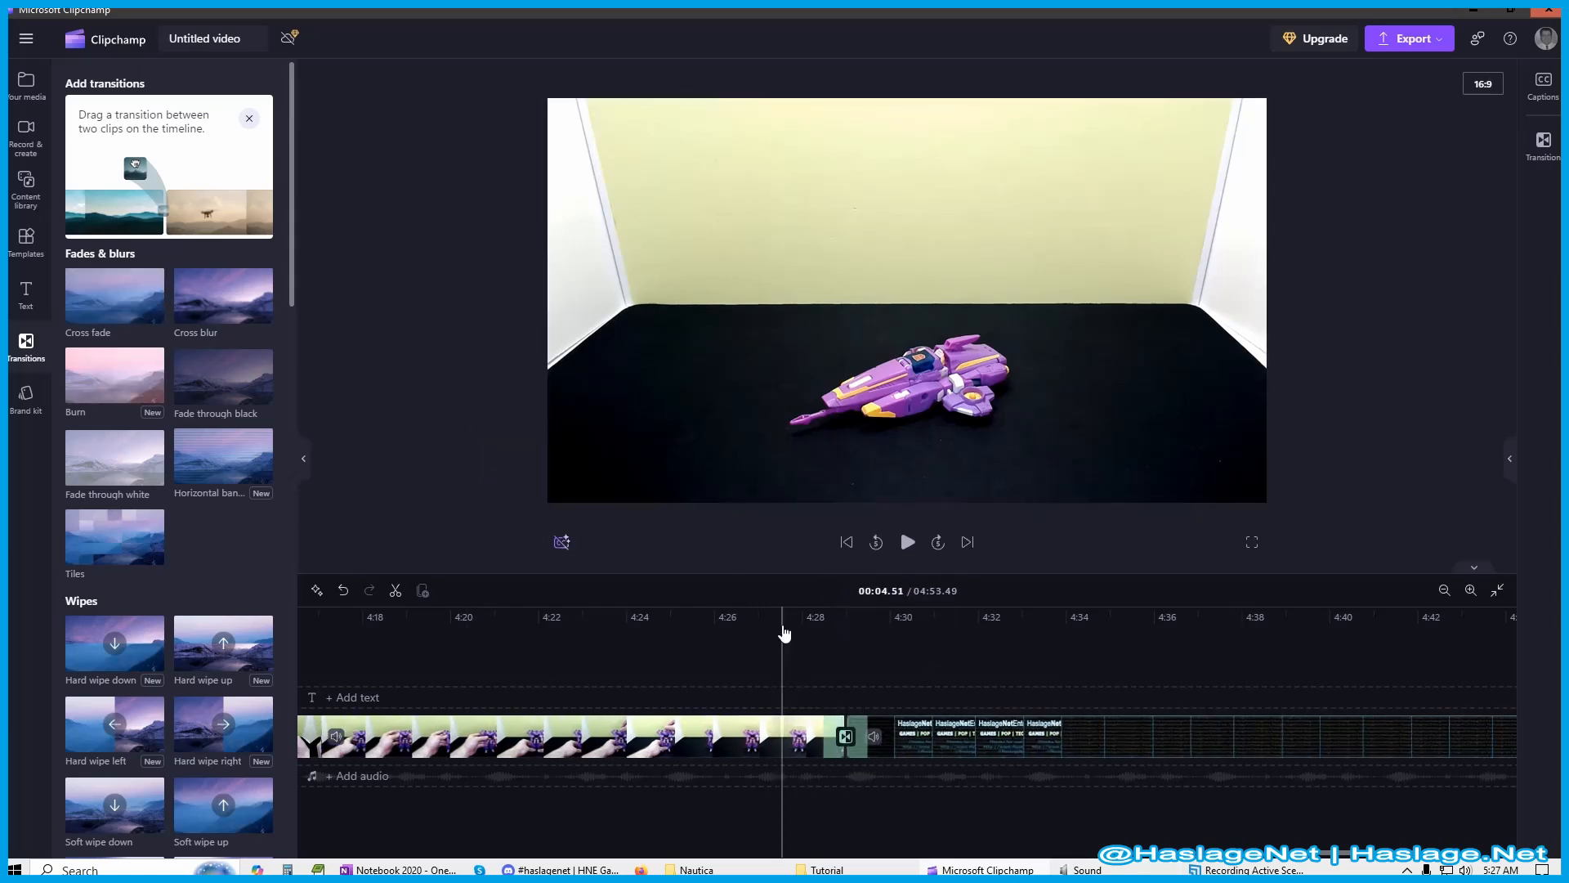
pyautogui.click(912, 552)
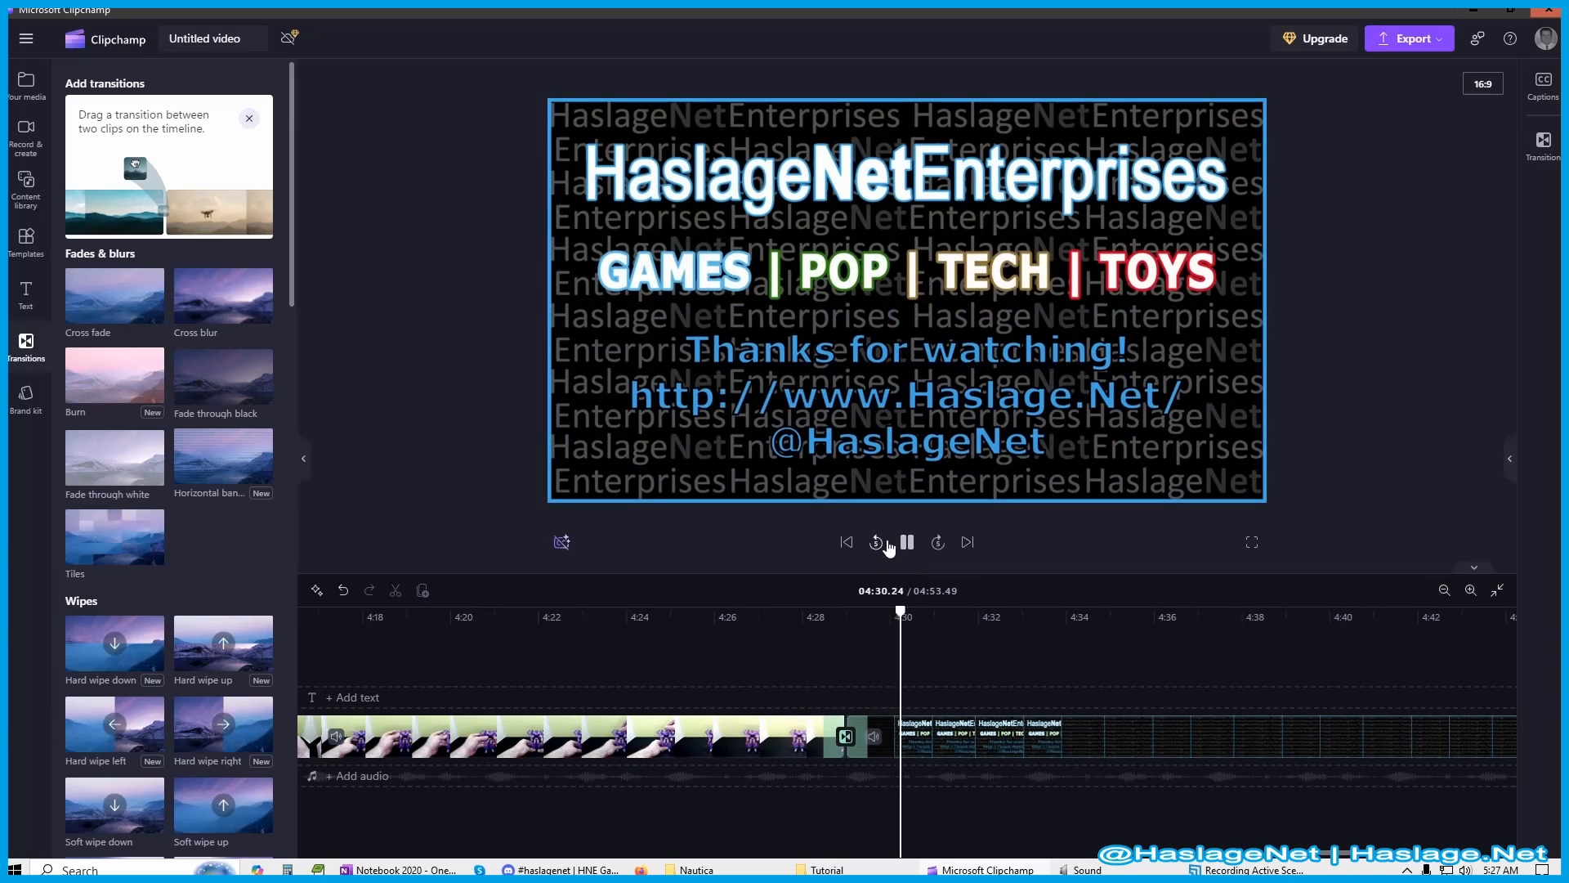
pyautogui.click(908, 546)
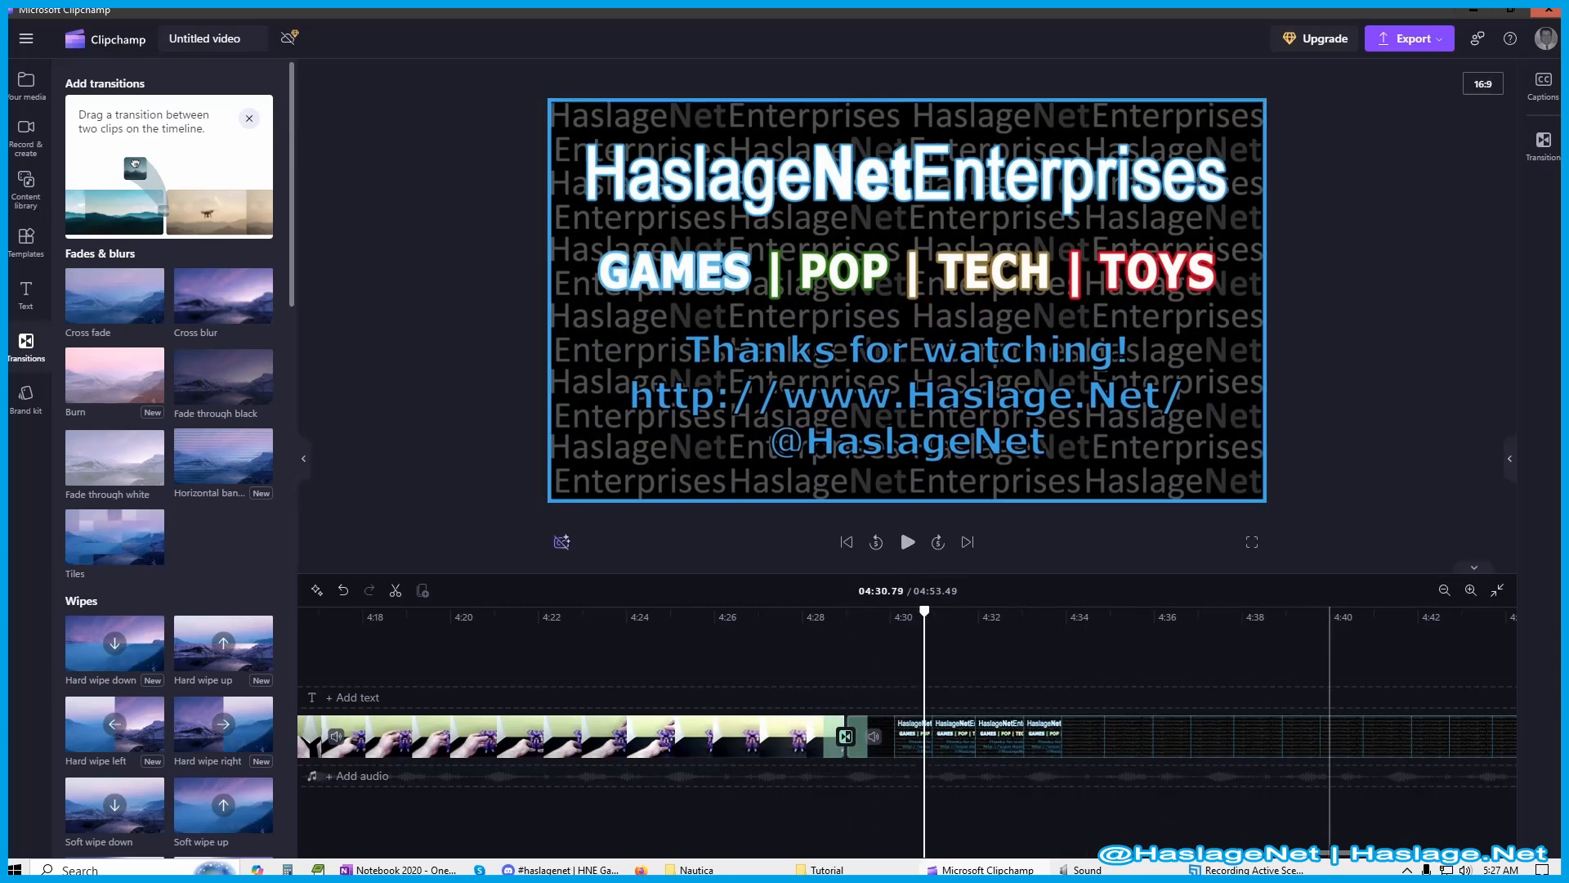
# Return to the start of the Nautica clip at 00:03.58 and remove border2-YT.png from the project media.
pyautogui.moveTo(1342, 855); pyautogui.dragTo(297, 790)
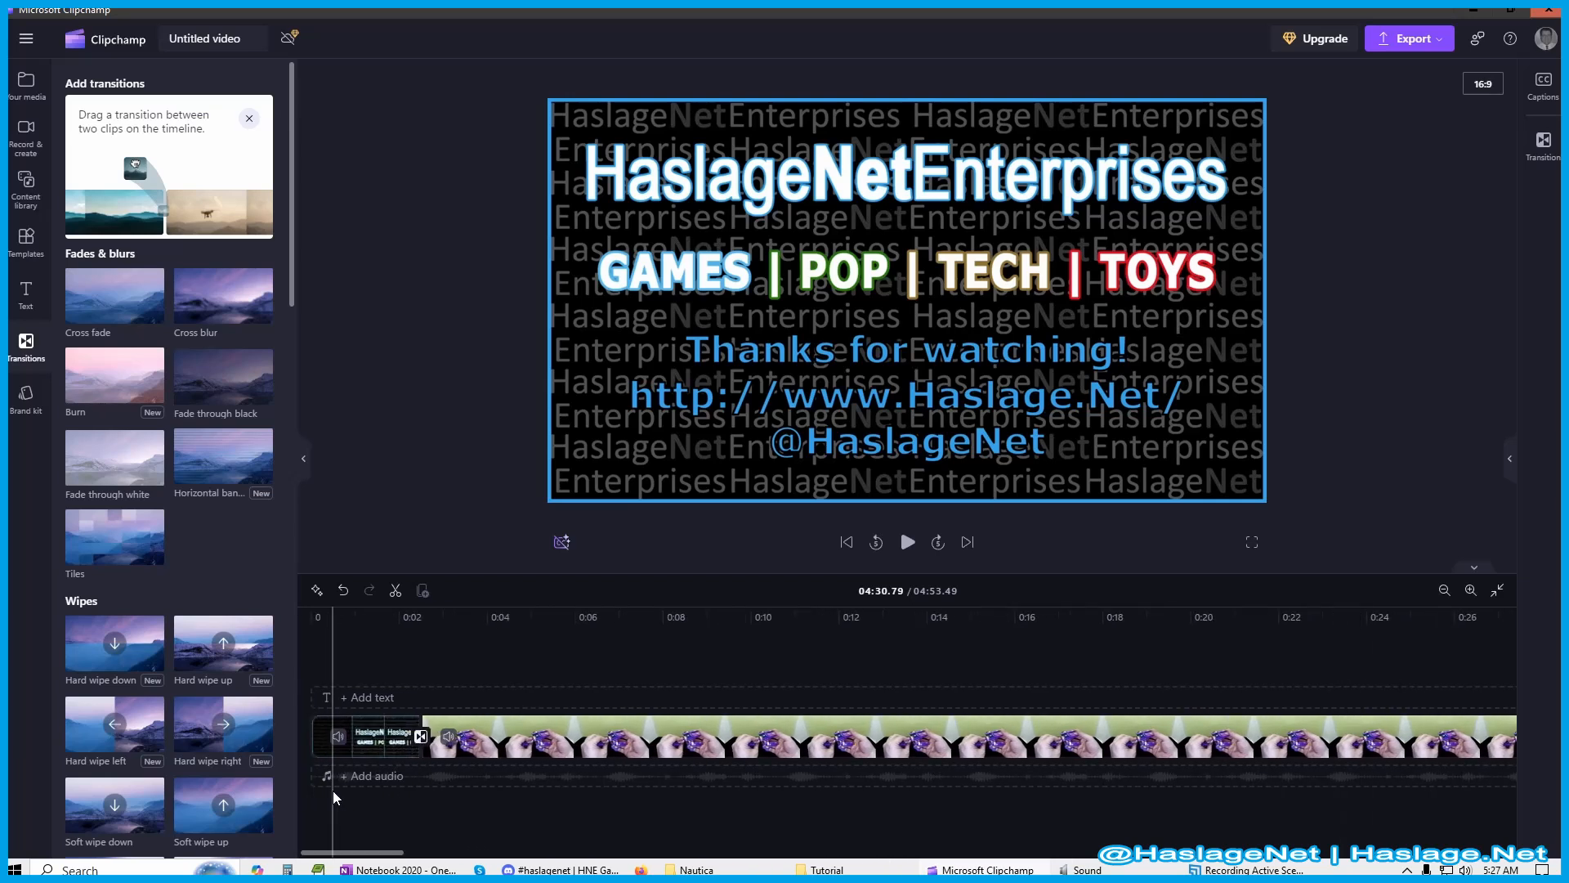
pyautogui.click(468, 684)
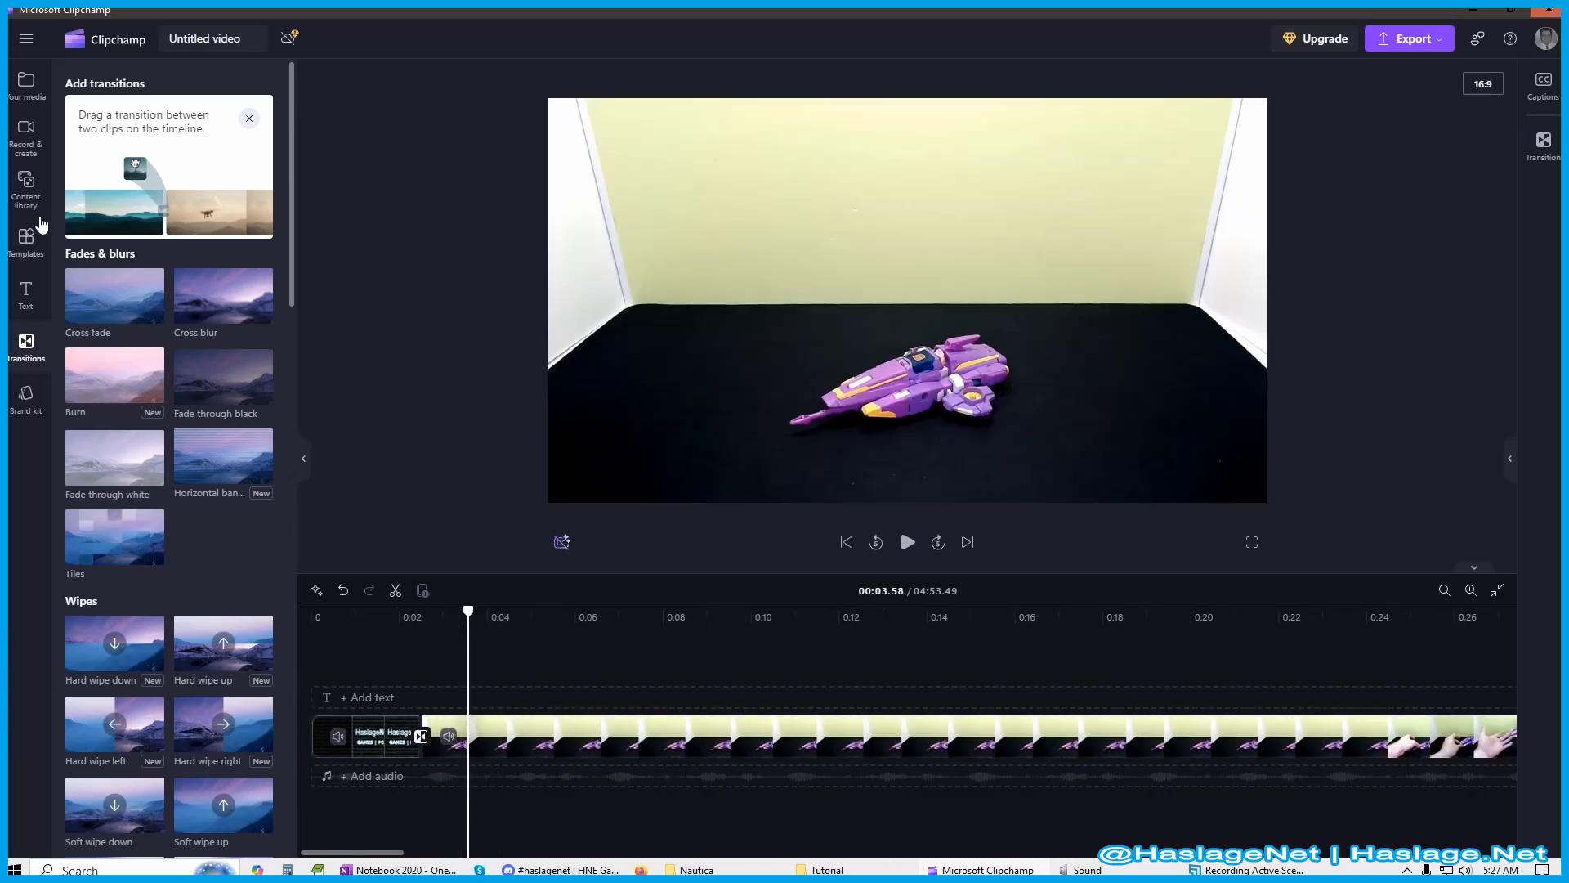
pyautogui.click(25, 97)
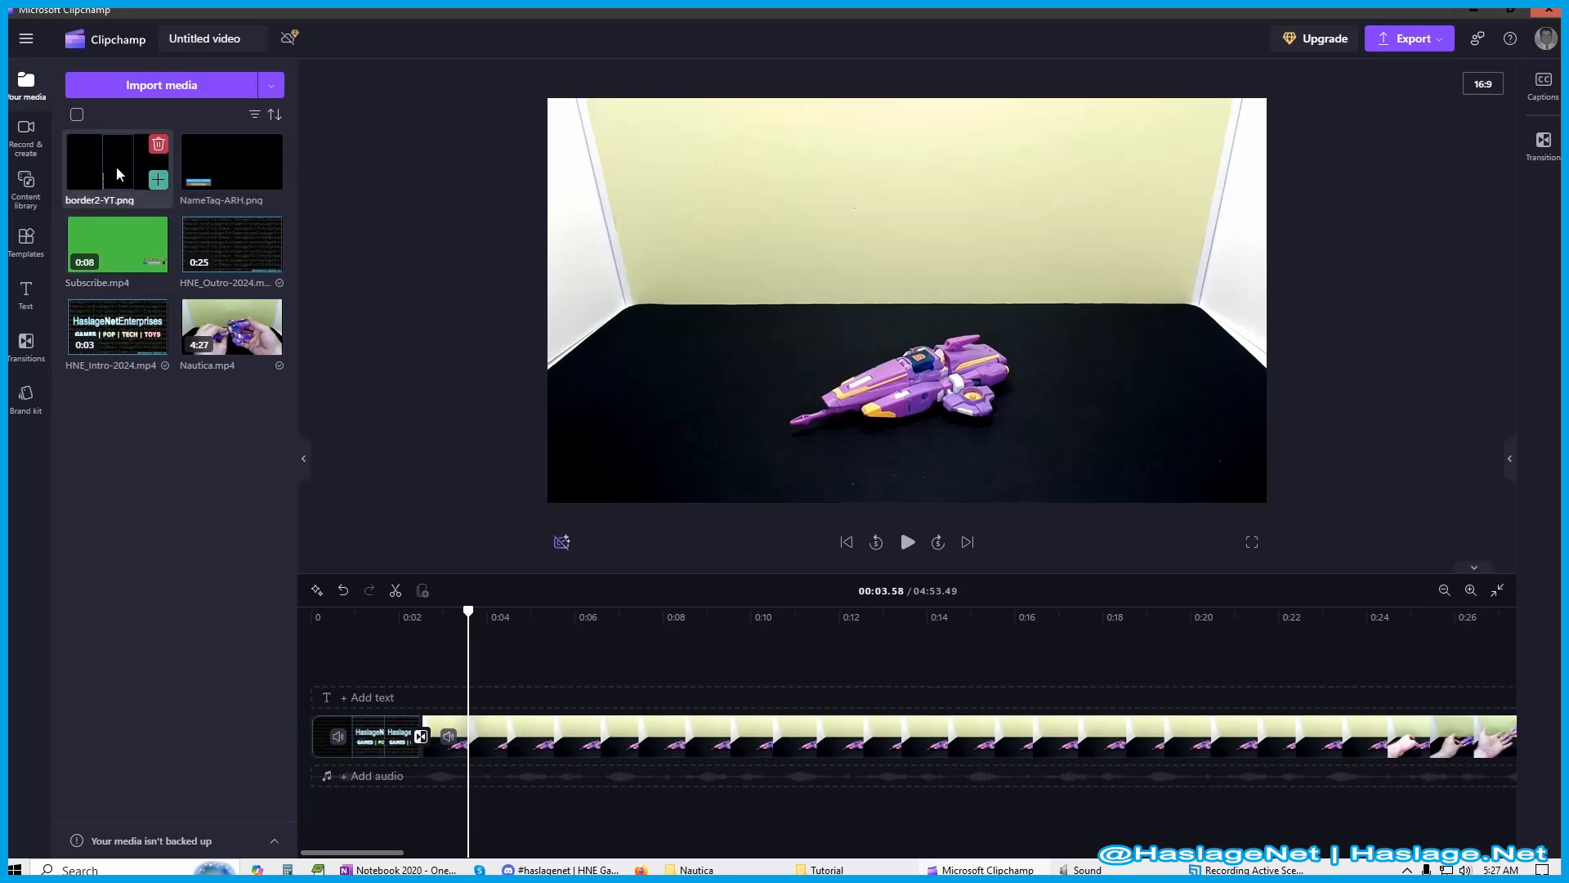
pyautogui.click(158, 144)
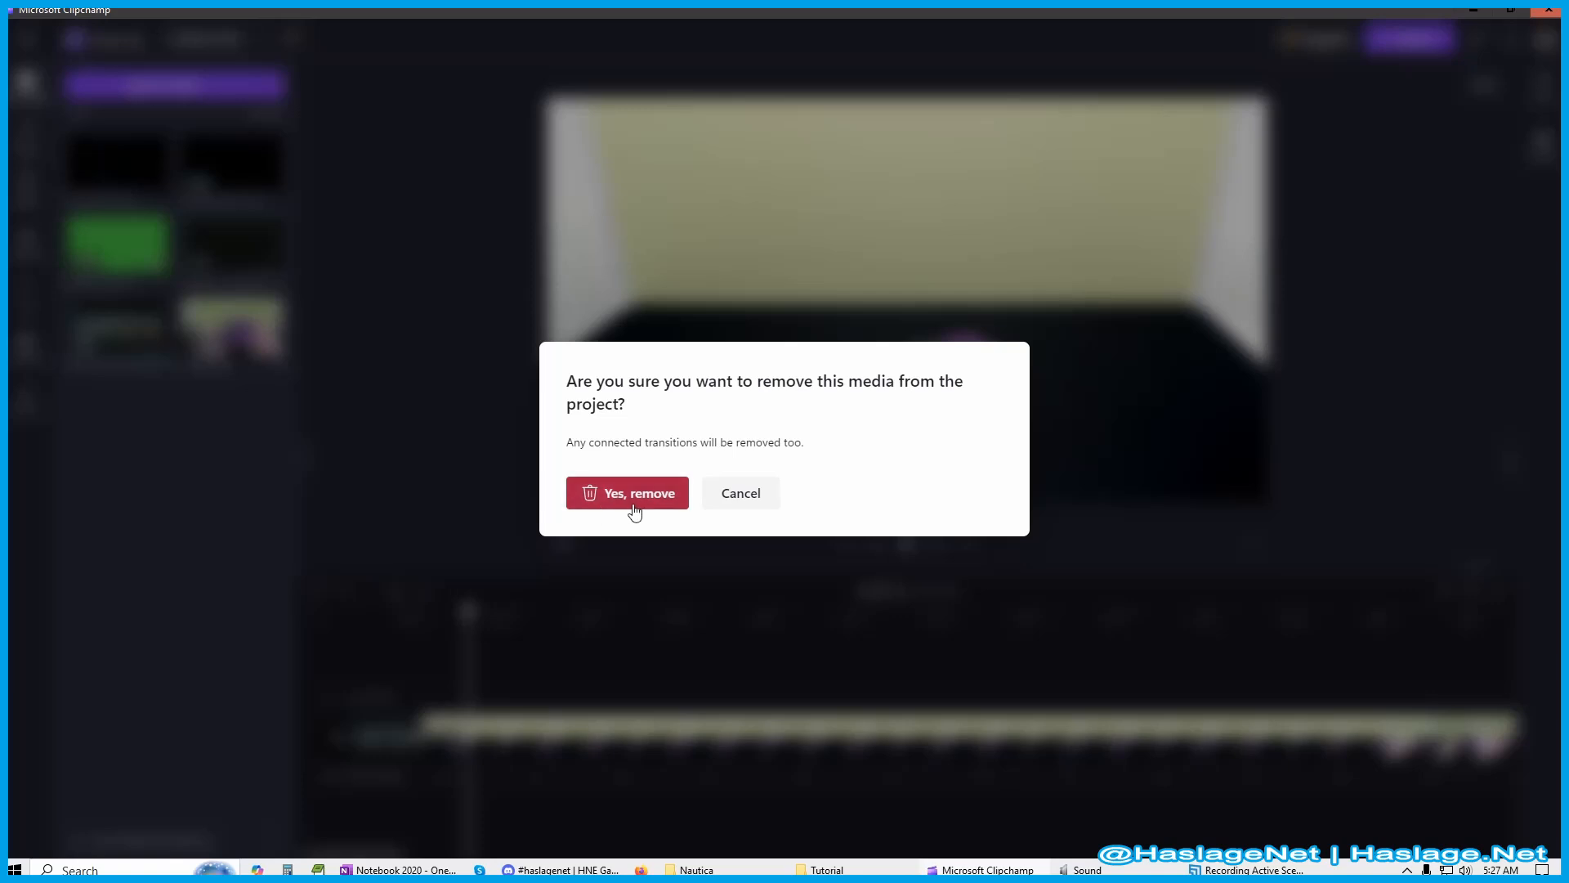
pyautogui.click(632, 492)
# Import border-YT.png from the HNE folder inside the YouTube videos folder.
pyautogui.click(173, 81)
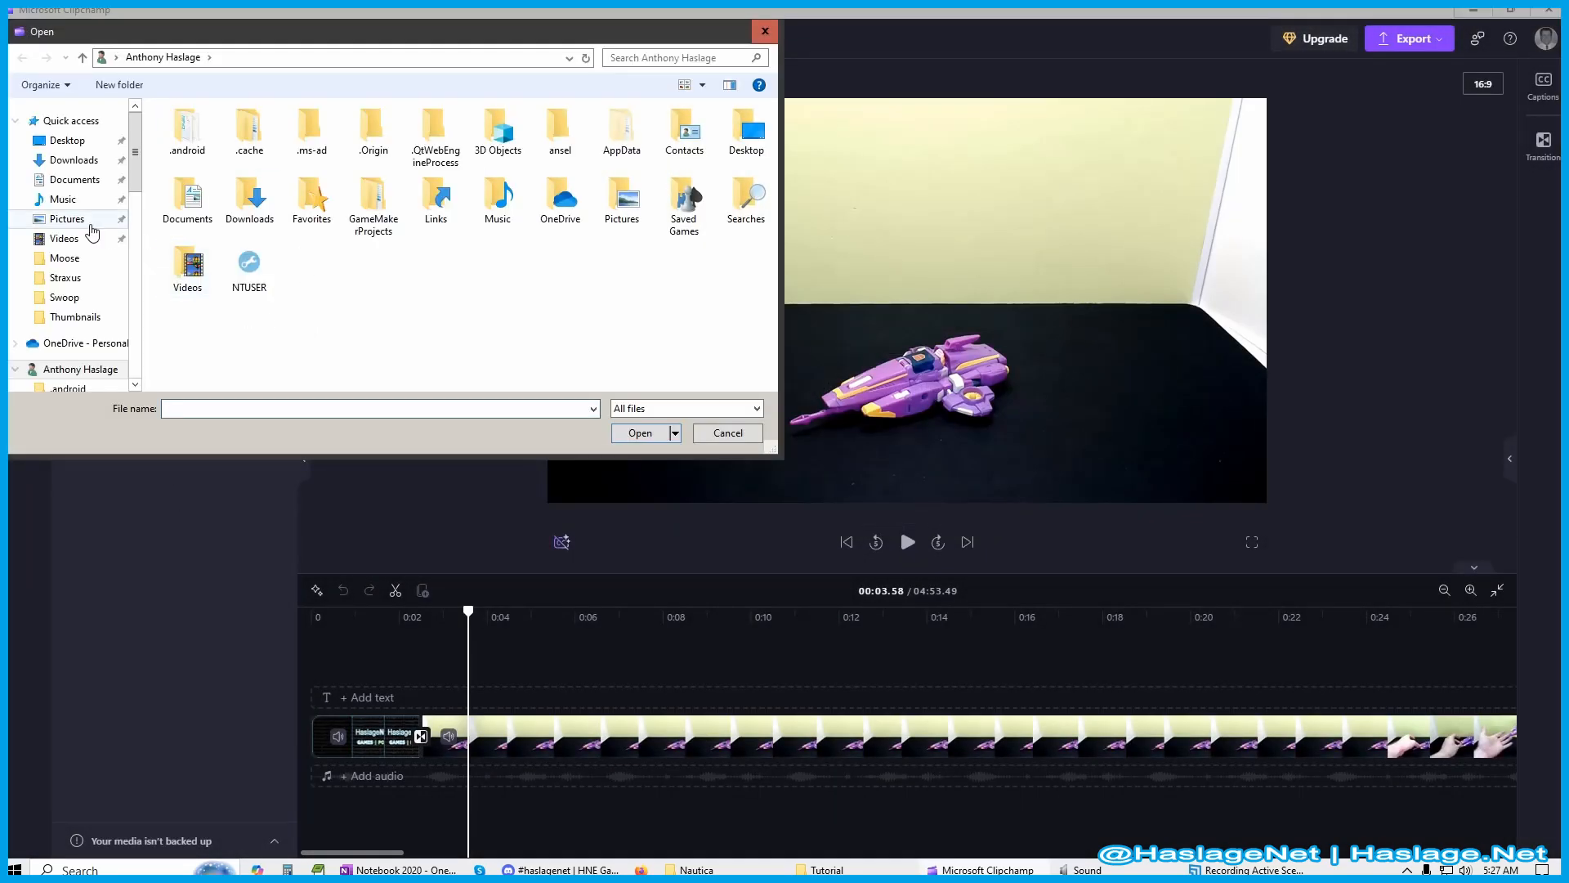
pyautogui.click(66, 245)
pyautogui.doubleClick(205, 219)
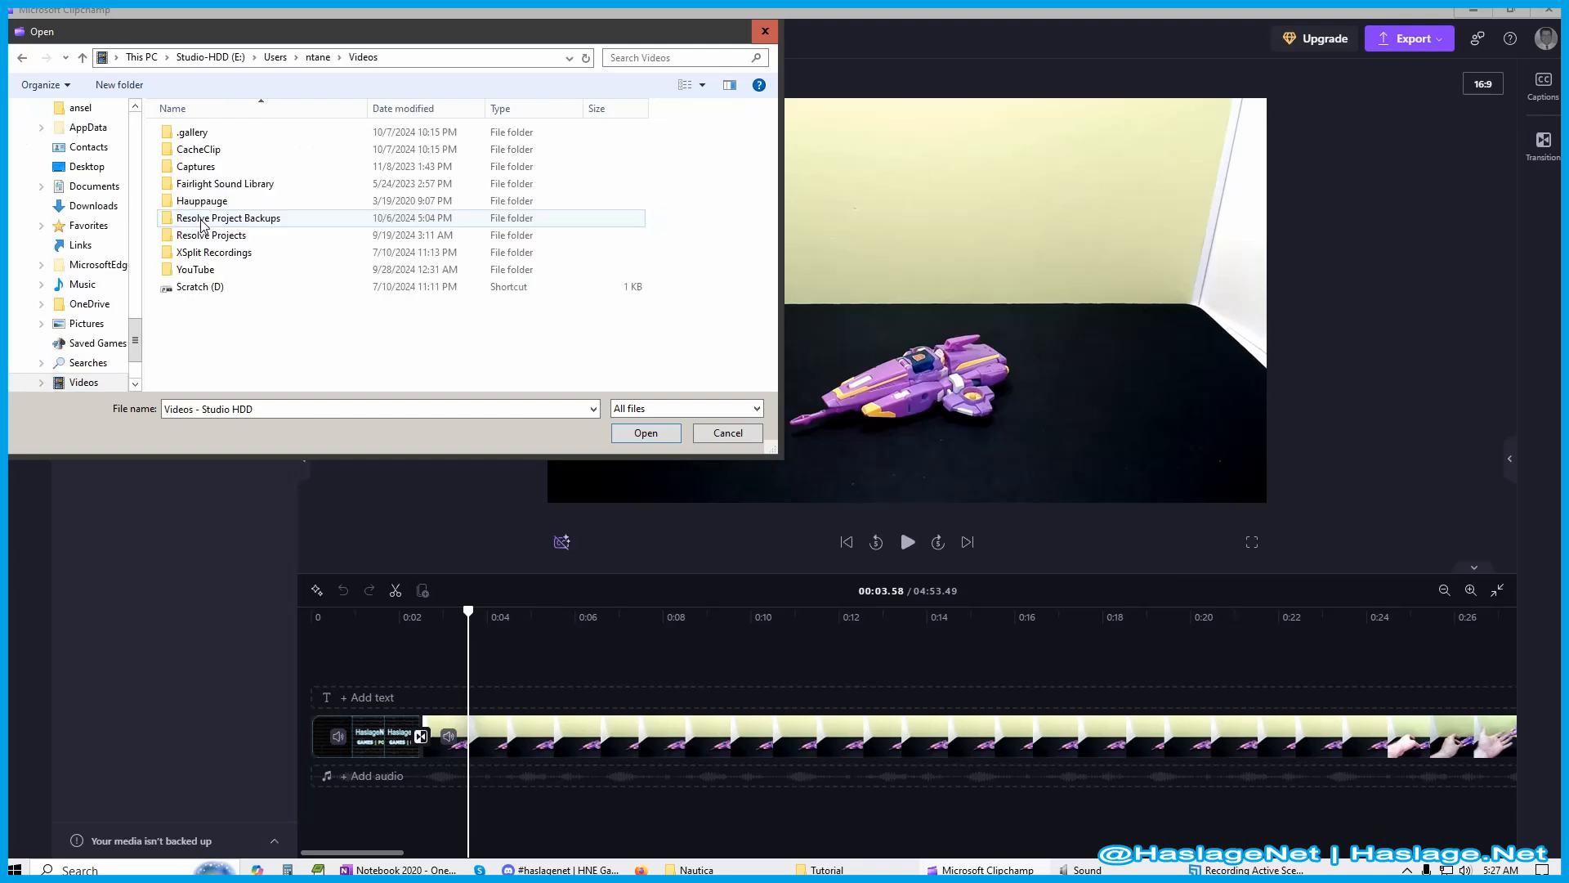
pyautogui.click(195, 274)
pyautogui.doubleClick(194, 277)
pyautogui.doubleClick(200, 166)
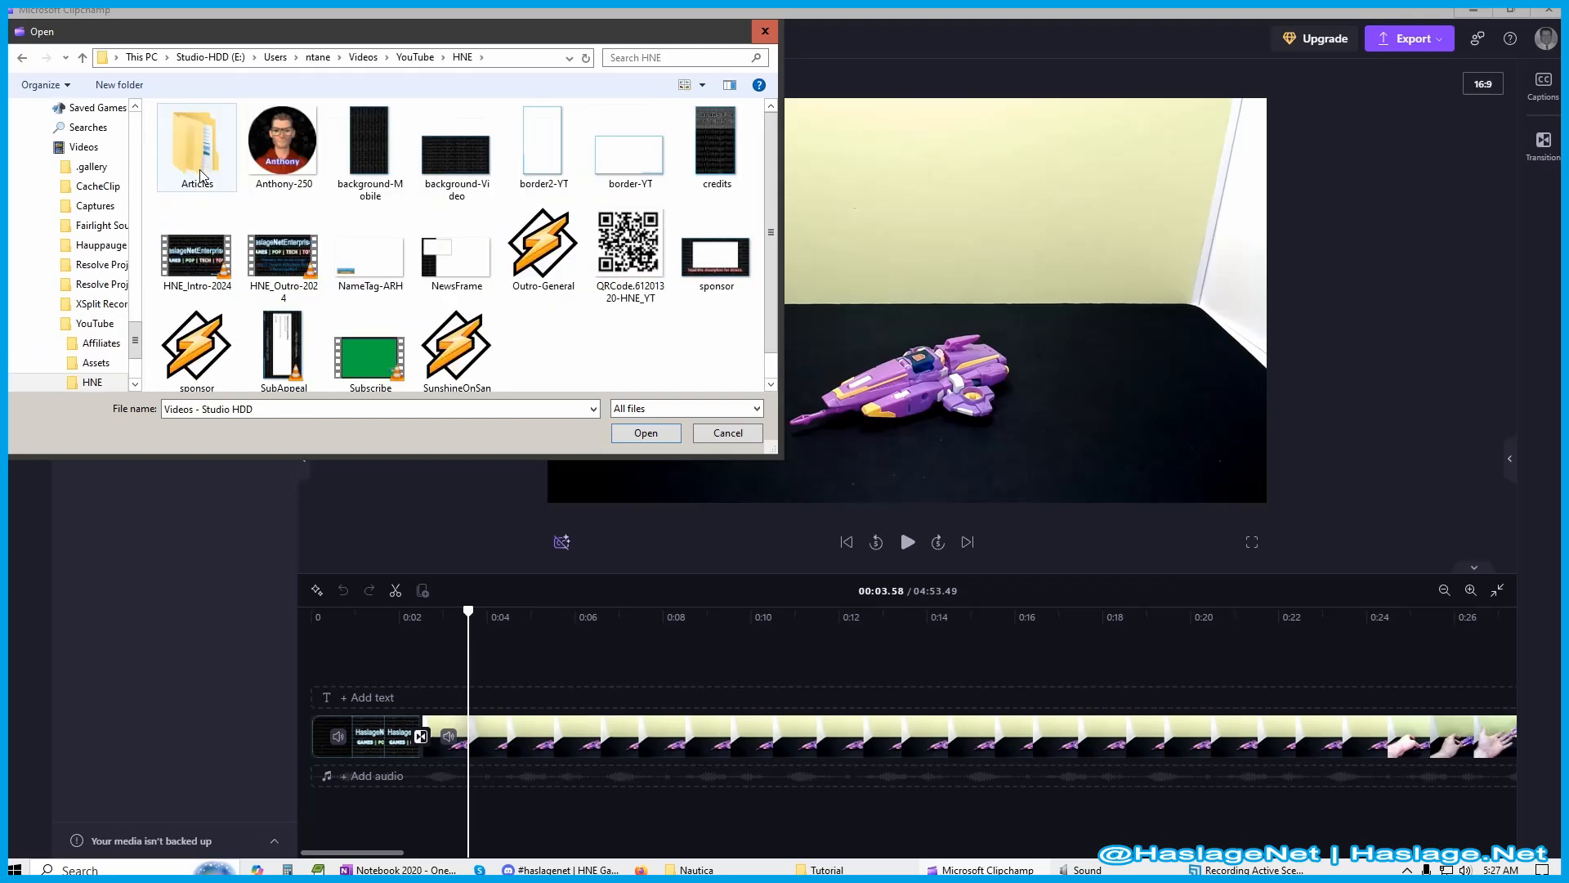
pyautogui.doubleClick(628, 157)
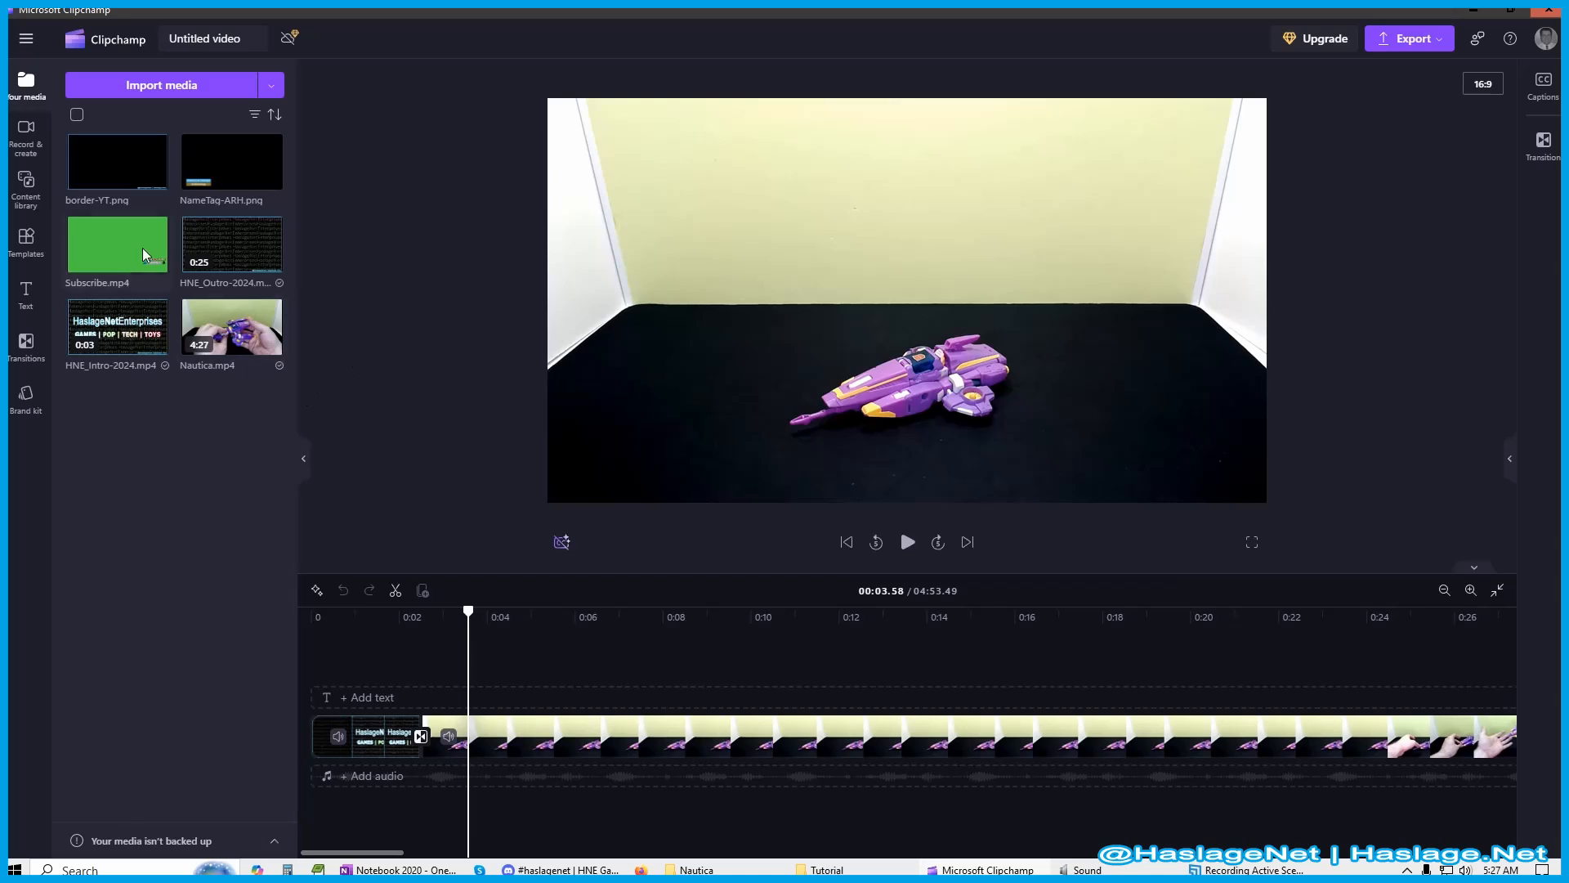
# Place border-YT.png on a track above the Nautica clip, starting at the intro transition at 00:02.56.
pyautogui.moveTo(91, 148); pyautogui.dragTo(568, 710)
pyautogui.moveTo(438, 622); pyautogui.dragTo(378, 621)
pyautogui.moveTo(555, 709); pyautogui.dragTo(523, 707)
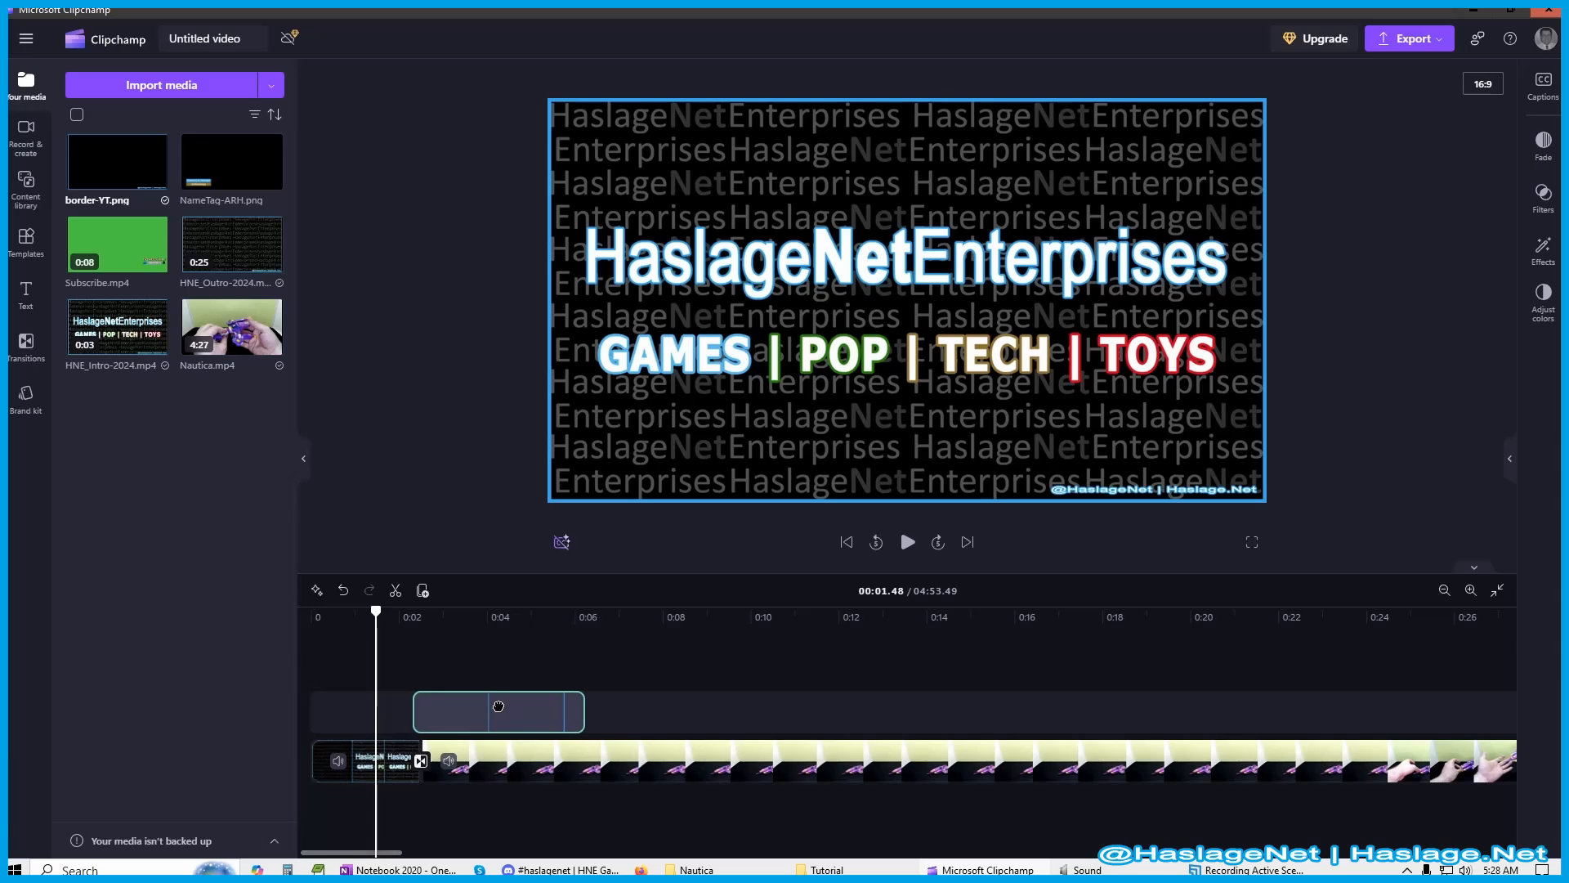
pyautogui.moveTo(507, 704); pyautogui.dragTo(534, 705)
pyautogui.moveTo(415, 621)
pyautogui.mouseDown()
pyautogui.moveTo(439, 617)
pyautogui.moveTo(423, 623)
pyautogui.mouseUp()
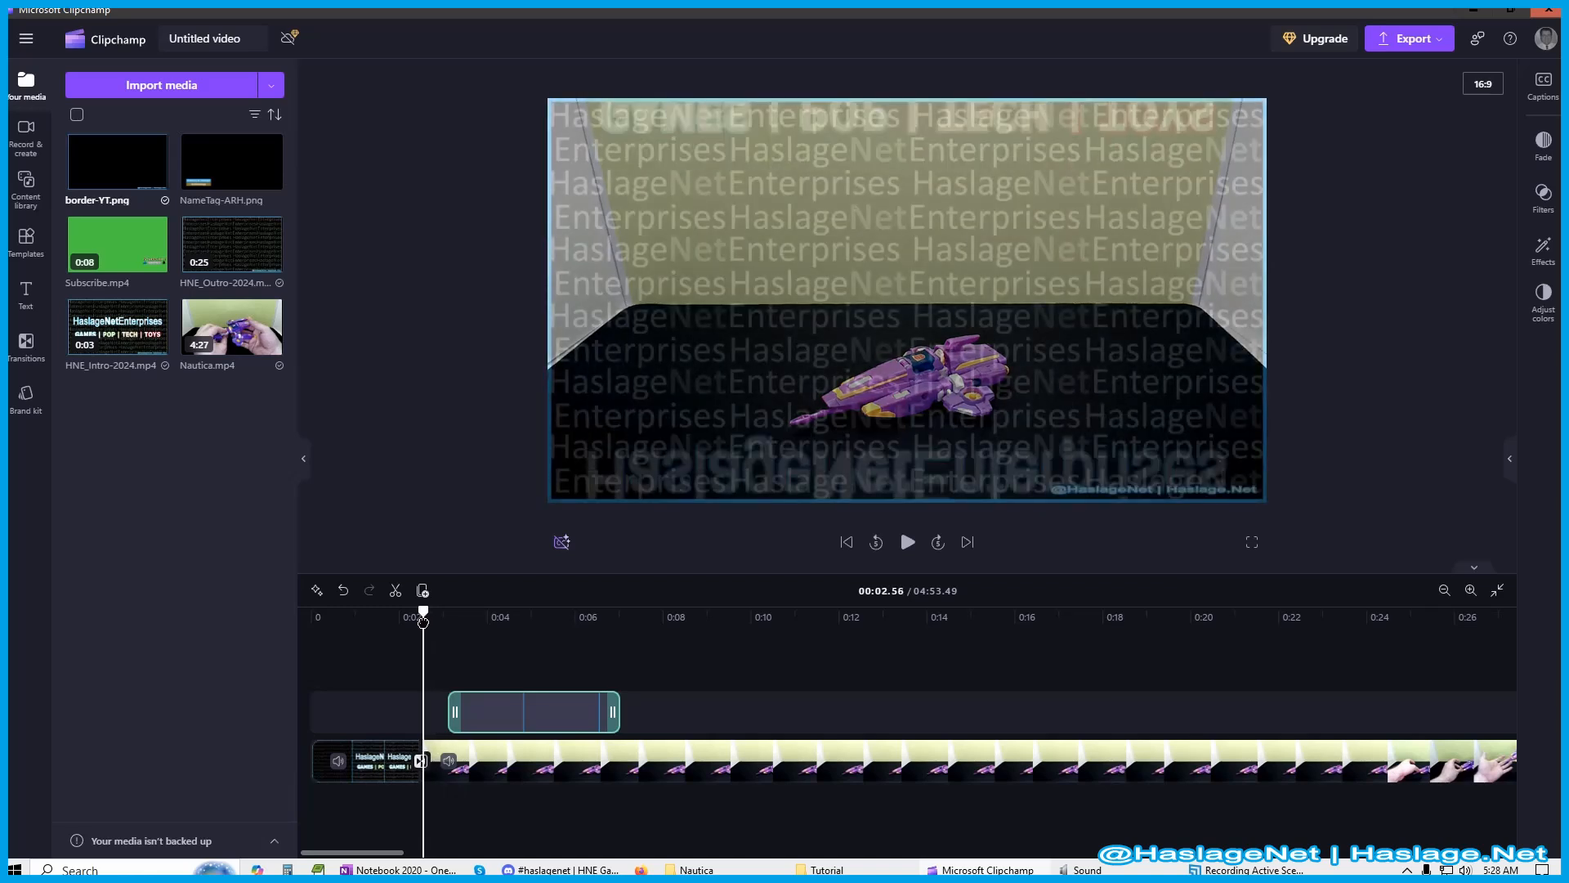
pyautogui.moveTo(565, 721); pyautogui.dragTo(543, 719)
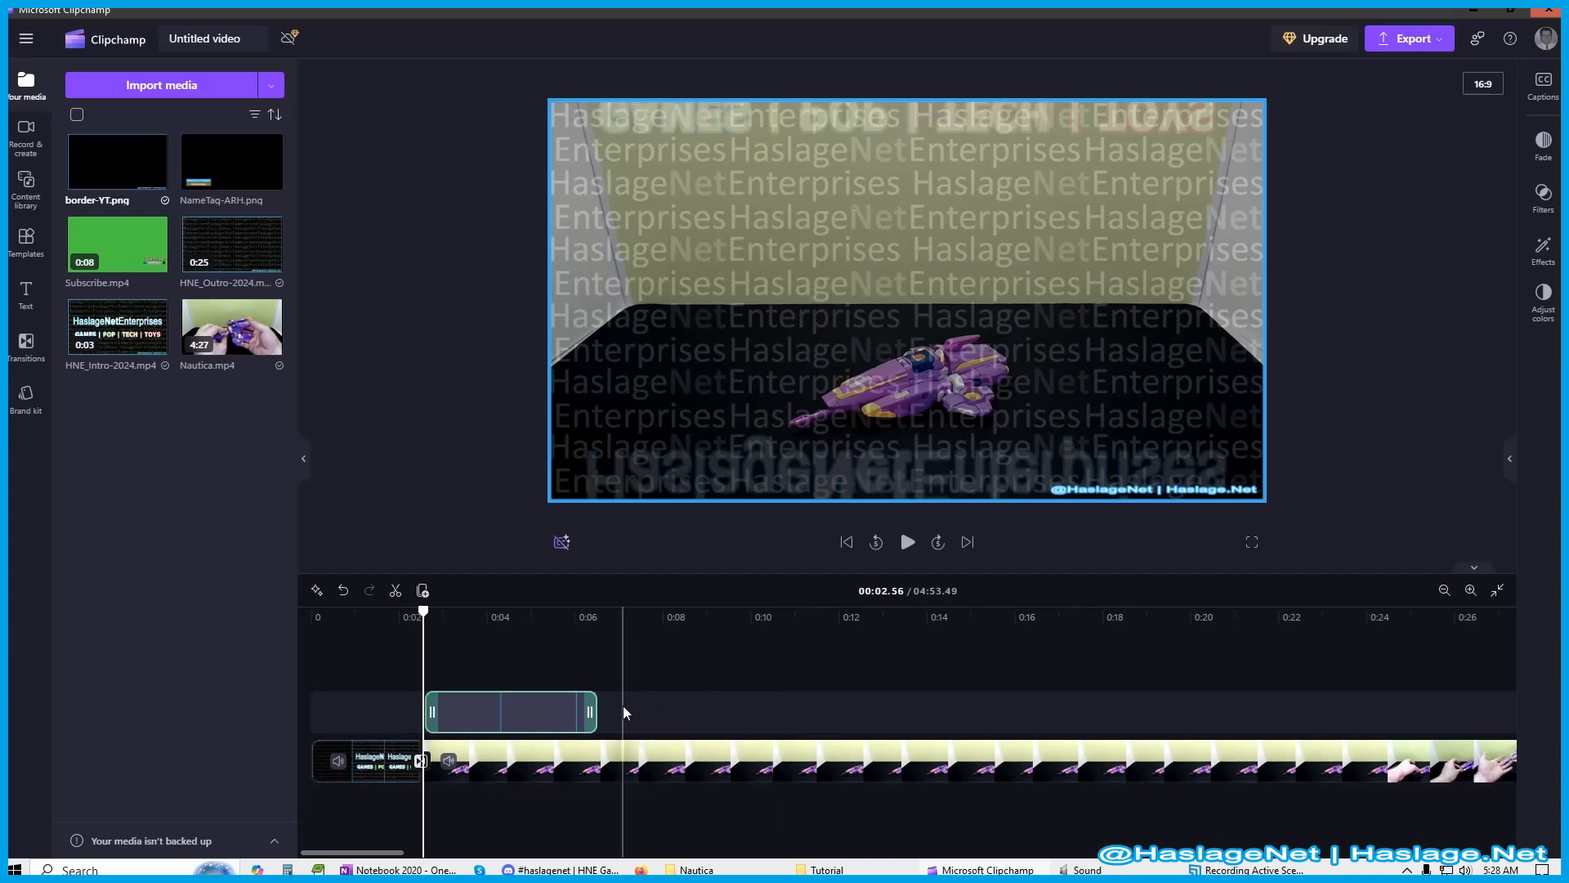
# Extend the border overlay to the transition at the Nautica clip's end and play the opening to check its appearance.
pyautogui.moveTo(590, 711); pyautogui.dragTo(1450, 712)
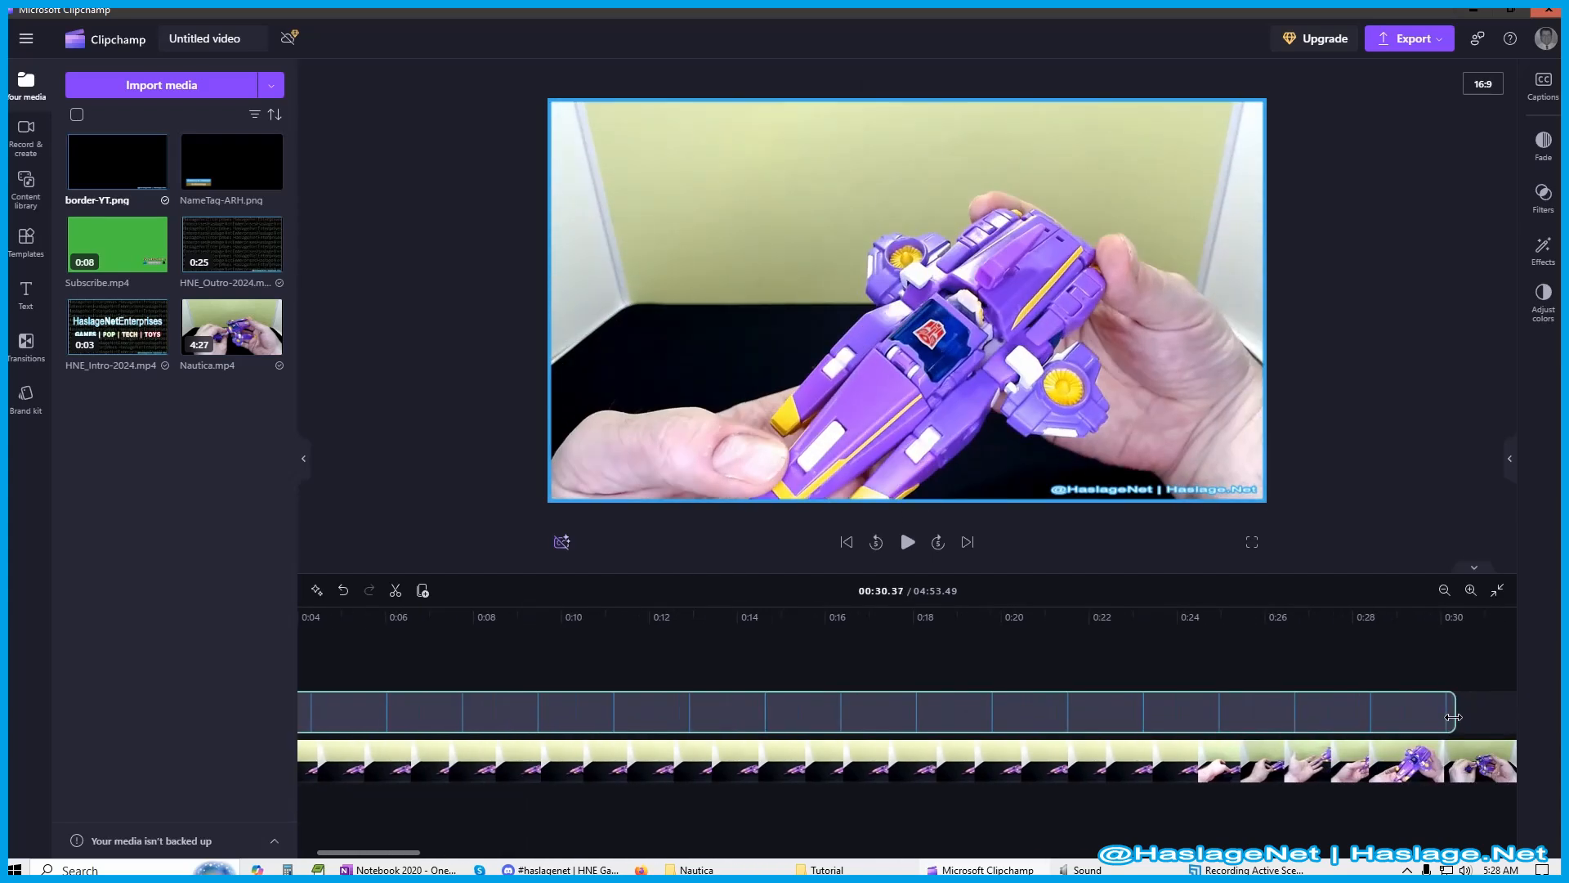
pyautogui.click(1500, 592)
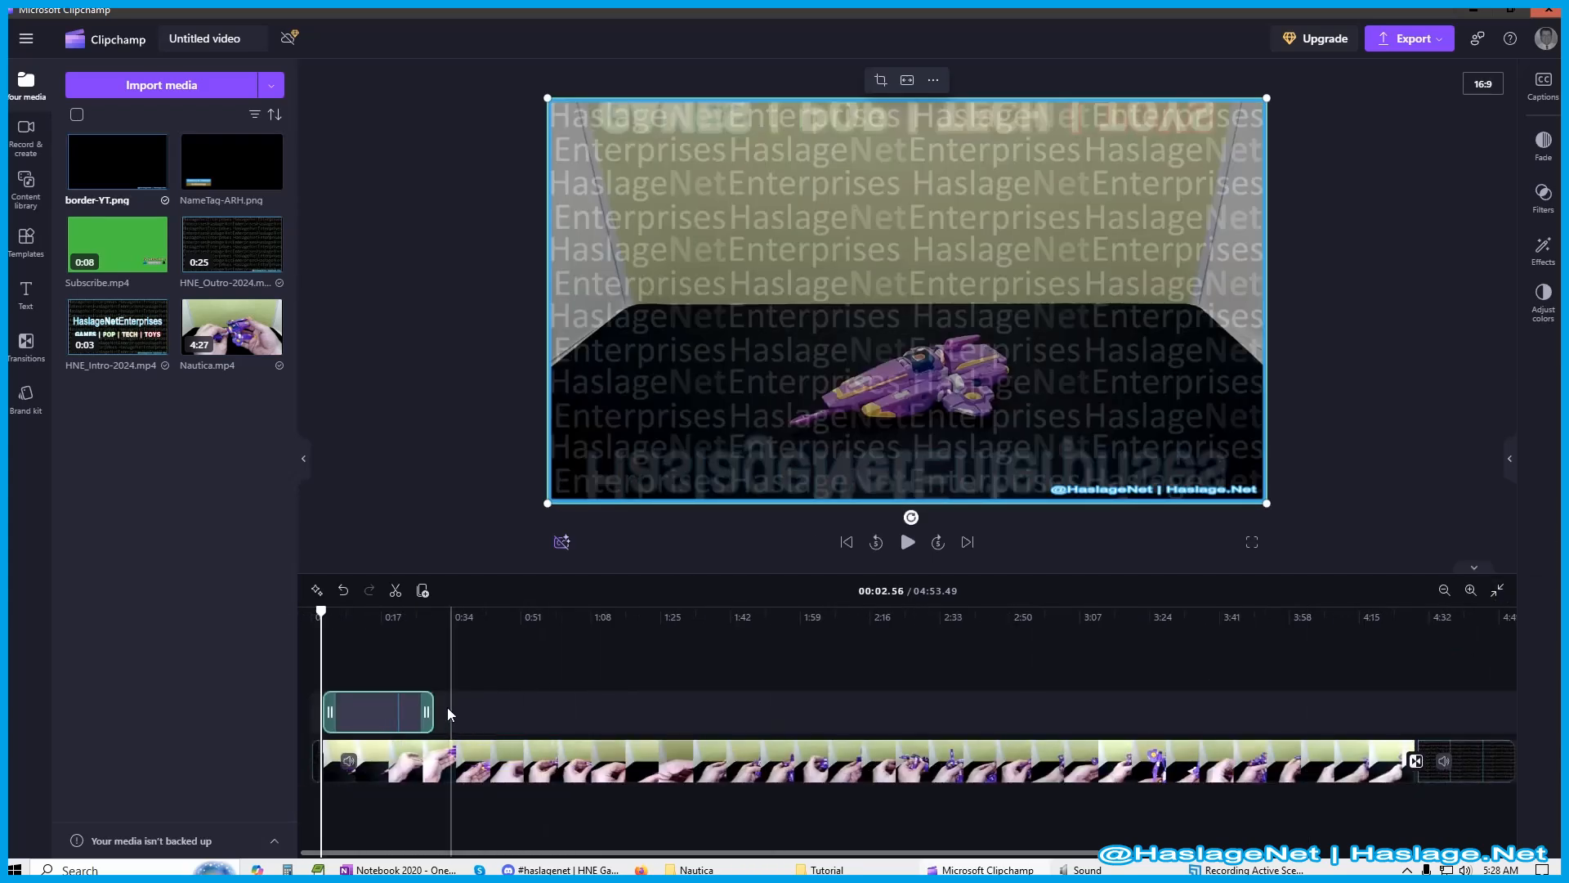
pyautogui.moveTo(434, 717); pyautogui.dragTo(1415, 720)
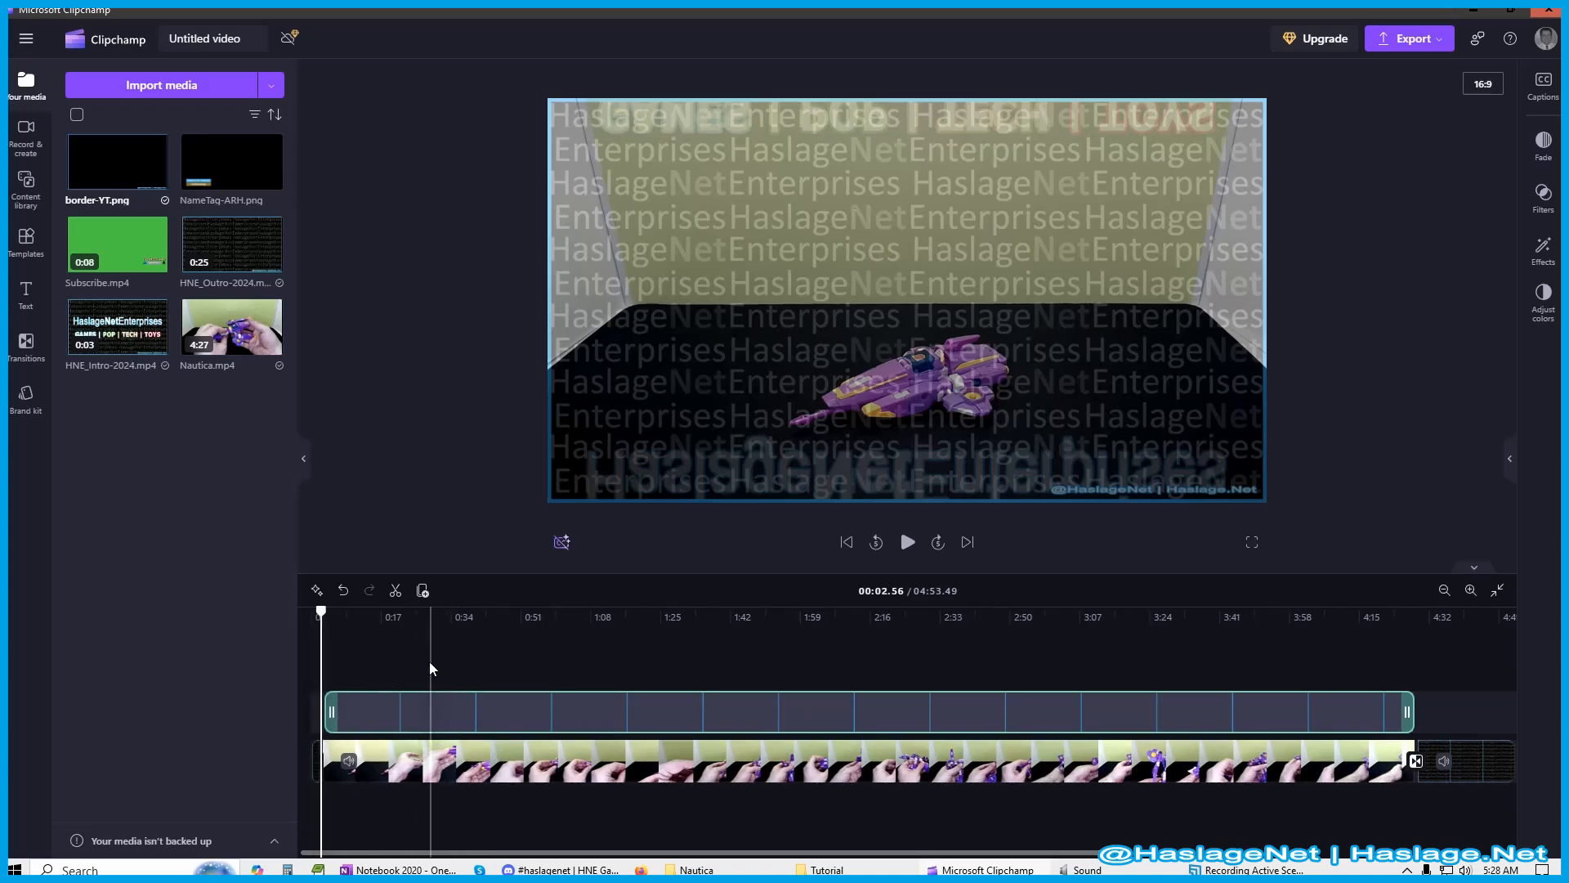
pyautogui.moveTo(314, 627); pyautogui.dragTo(311, 627)
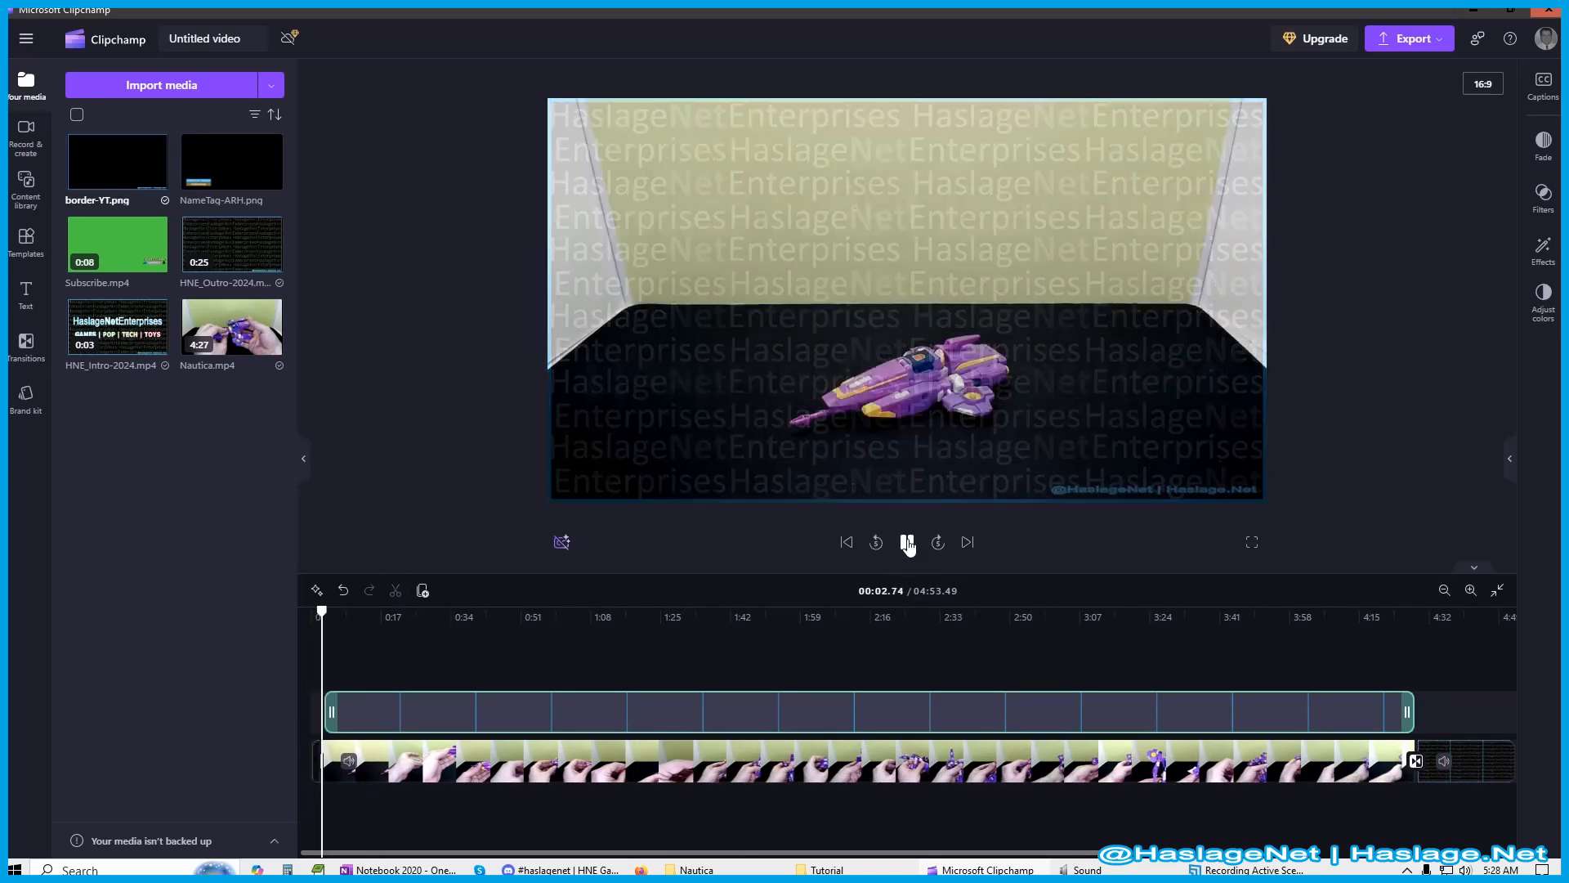
pyautogui.click(907, 542)
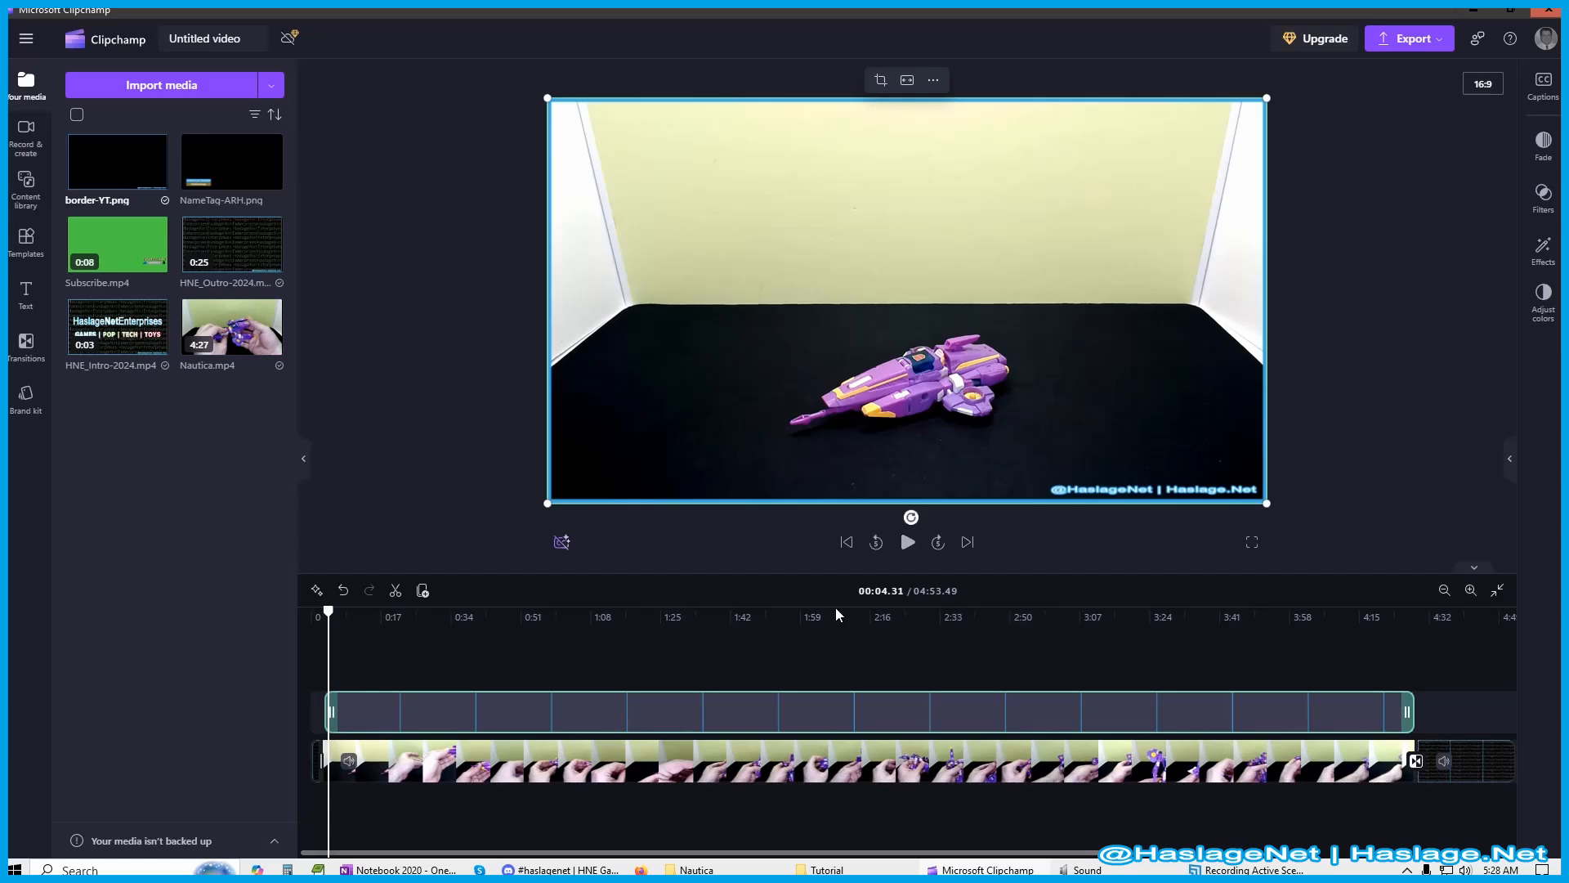
# Try to add a Cross fade to the start of the border overlay, then return to the project media.
pyautogui.click(26, 345)
pyautogui.moveTo(111, 284); pyautogui.dragTo(333, 707)
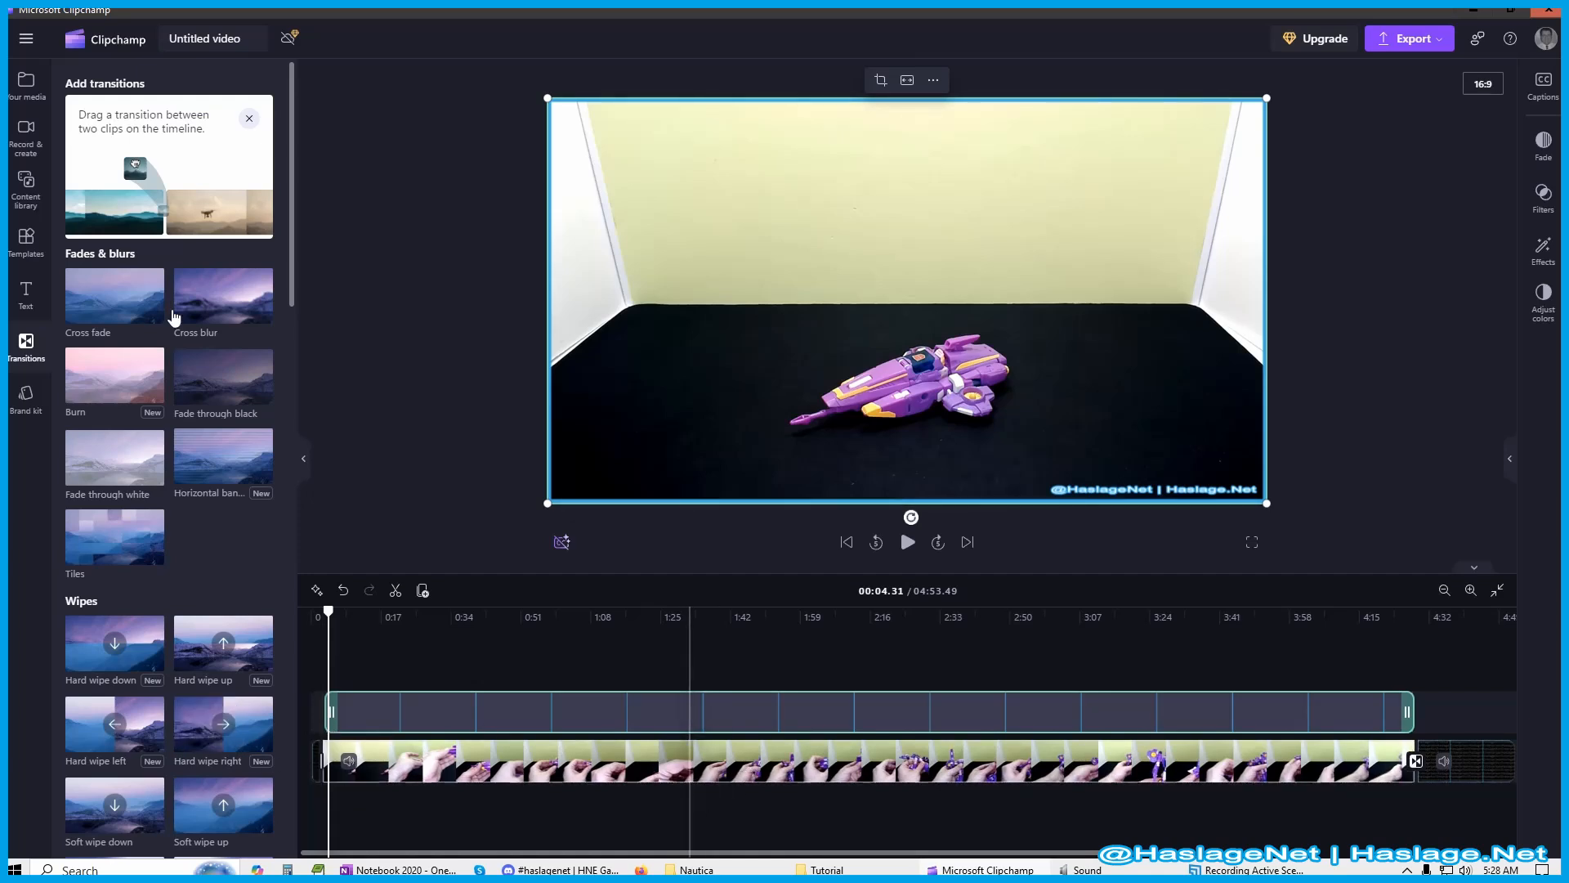
pyautogui.click(9, 90)
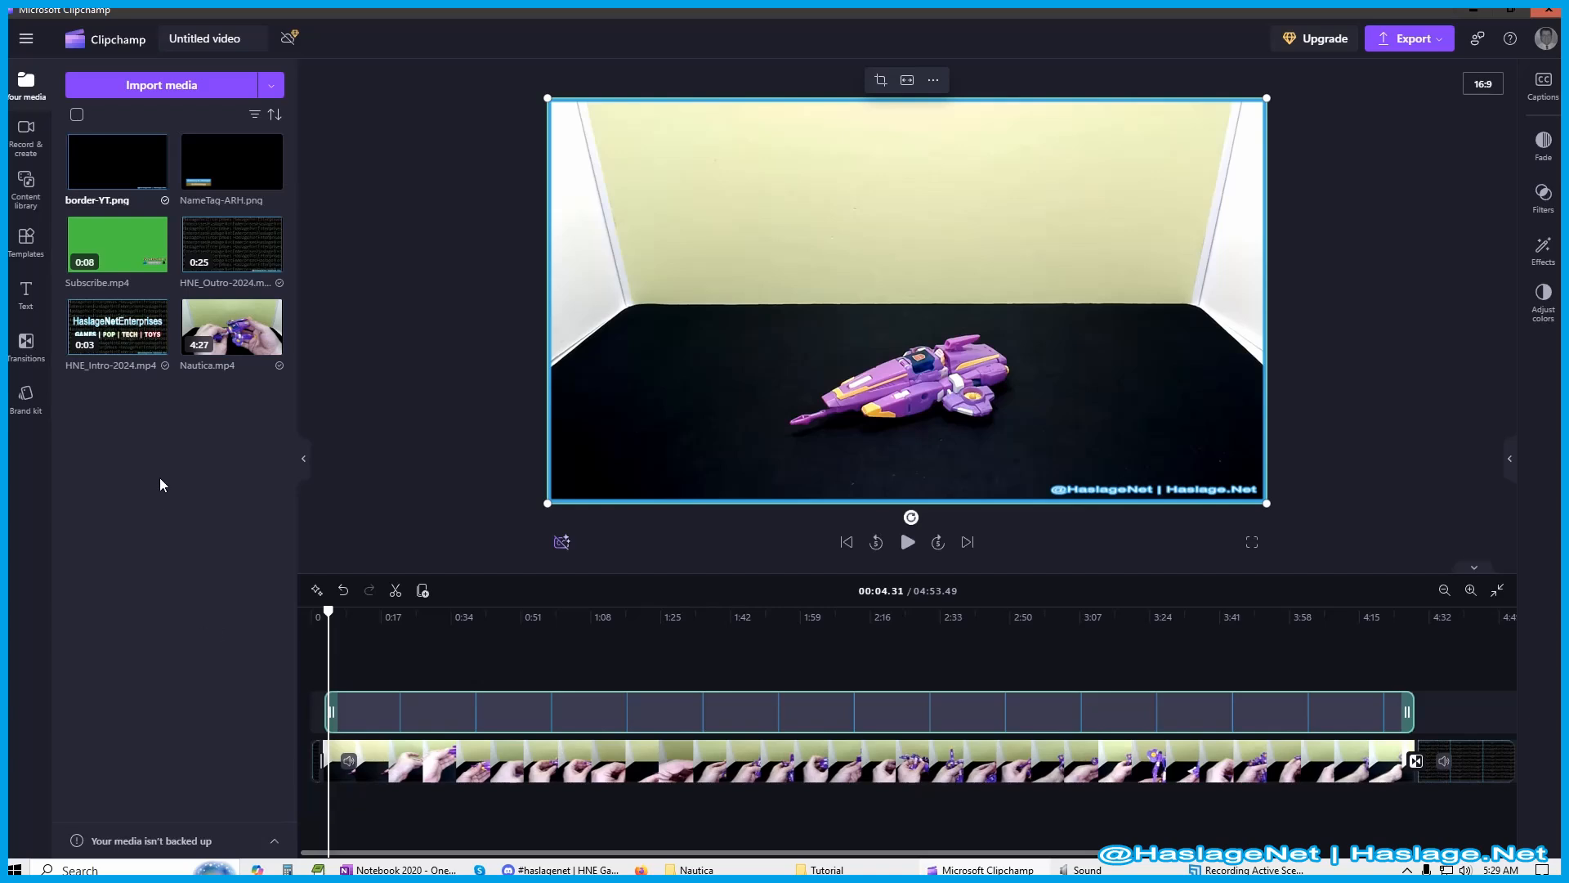
# Import TFClosingMedley.mp3 from the Openings folder under YouTube, Assets, TFR-IntroOutro in the Videos folder.
pyautogui.click(165, 95)
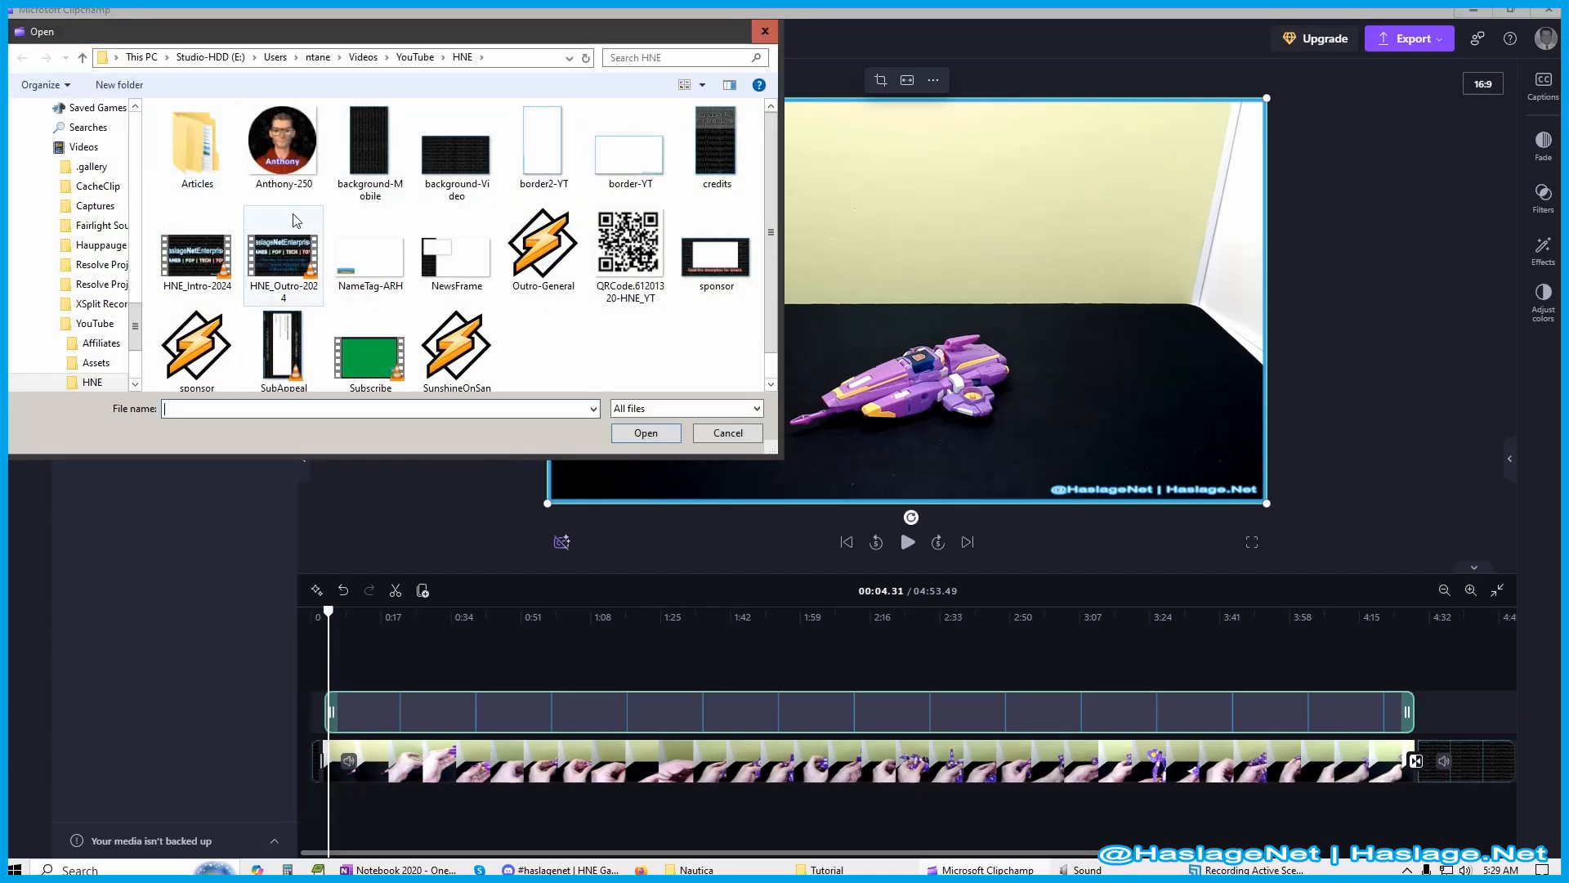
pyautogui.click(364, 57)
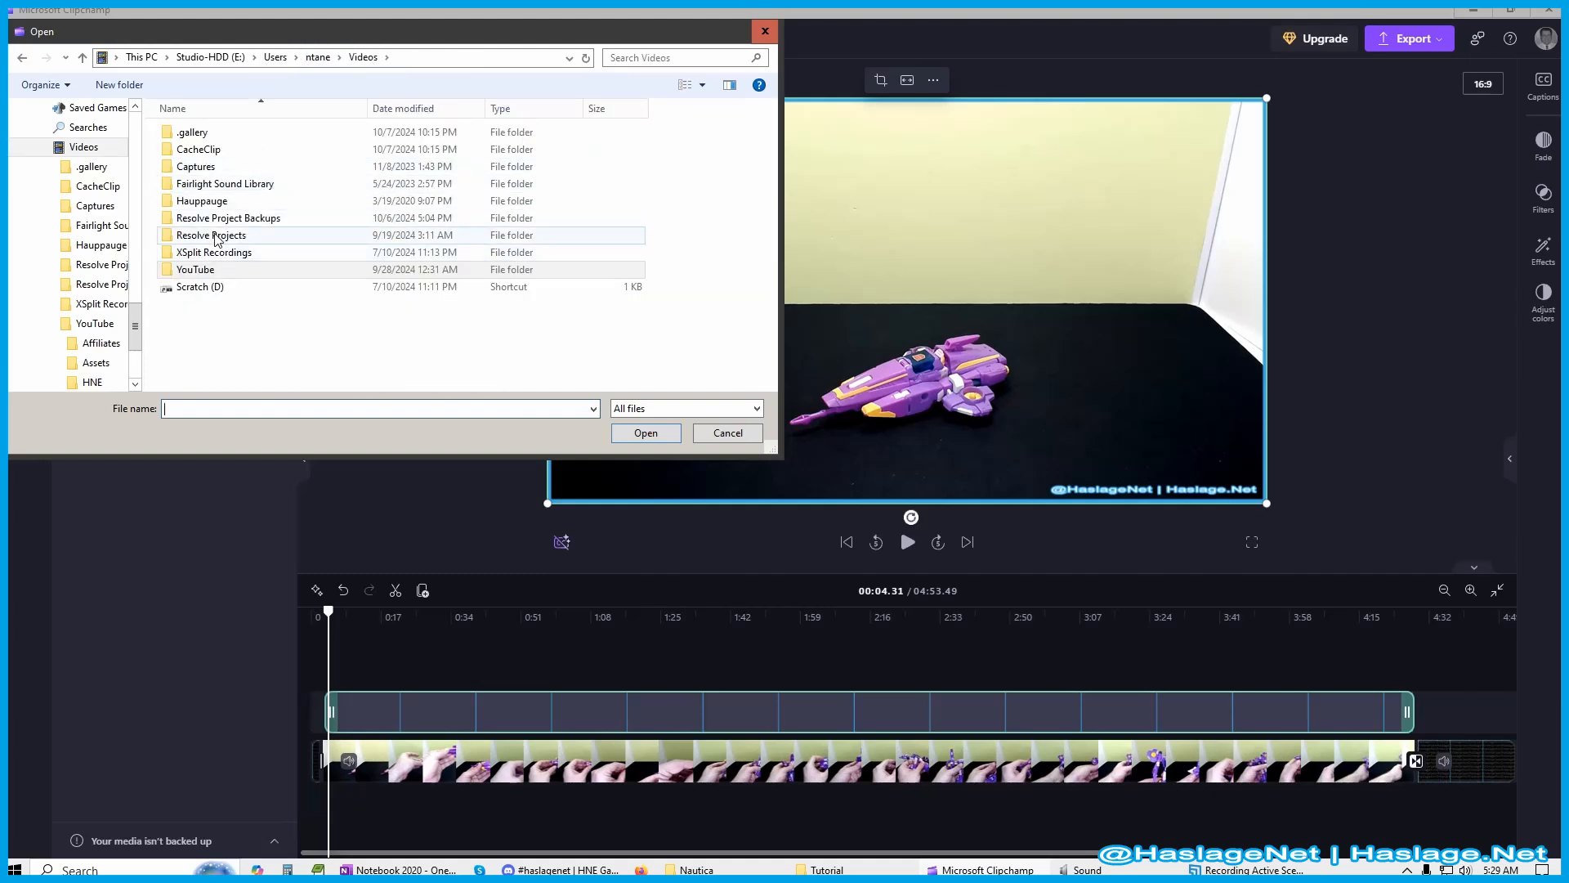
pyautogui.doubleClick(200, 269)
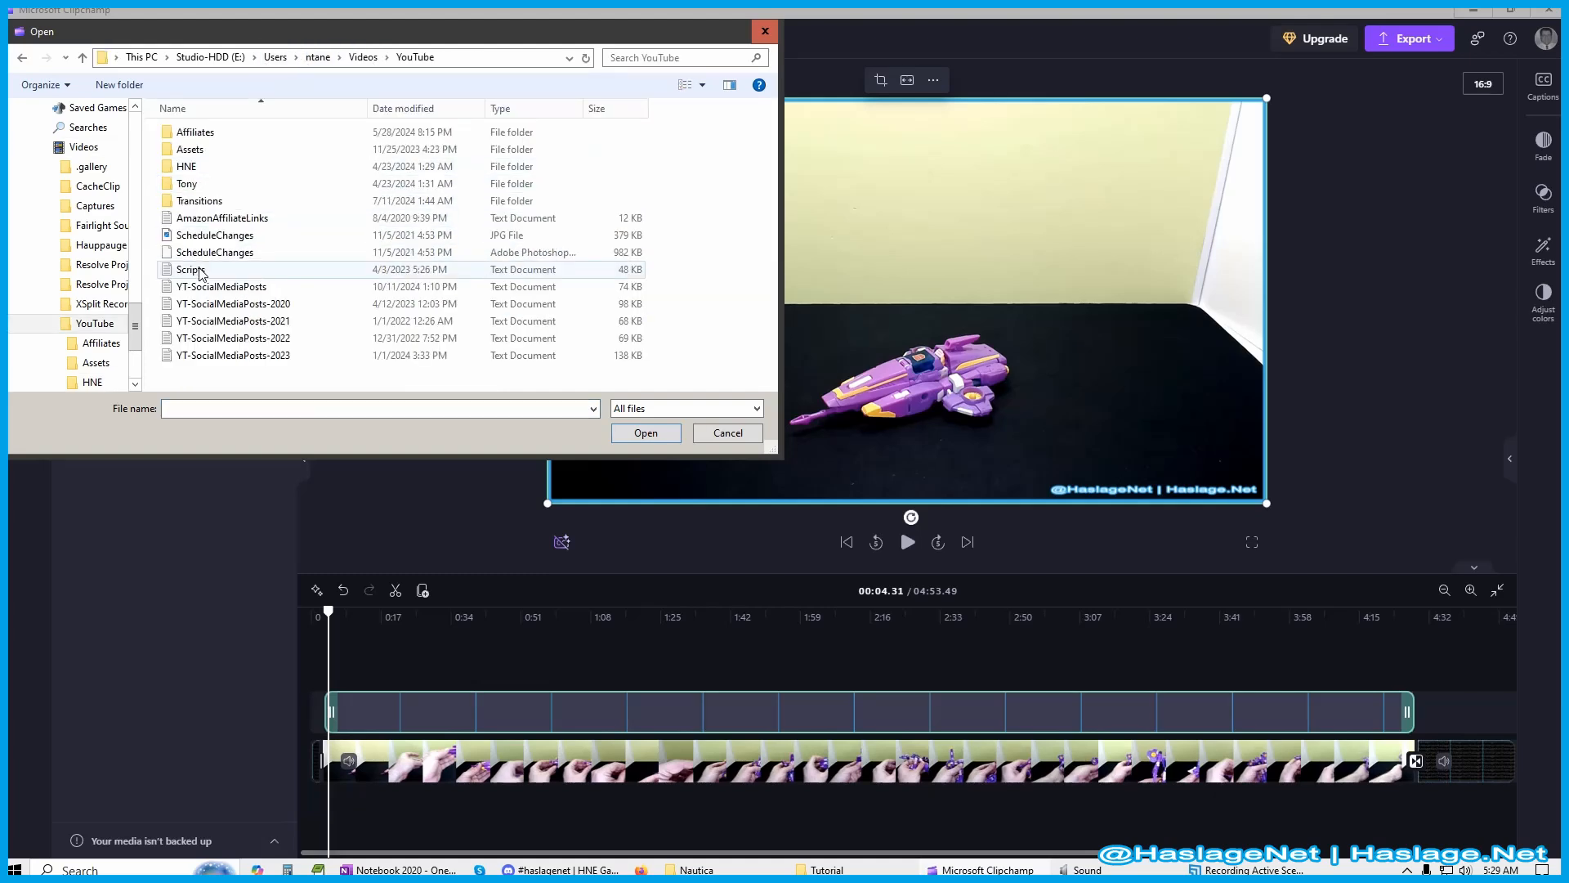
pyautogui.doubleClick(209, 151)
pyautogui.doubleClick(209, 219)
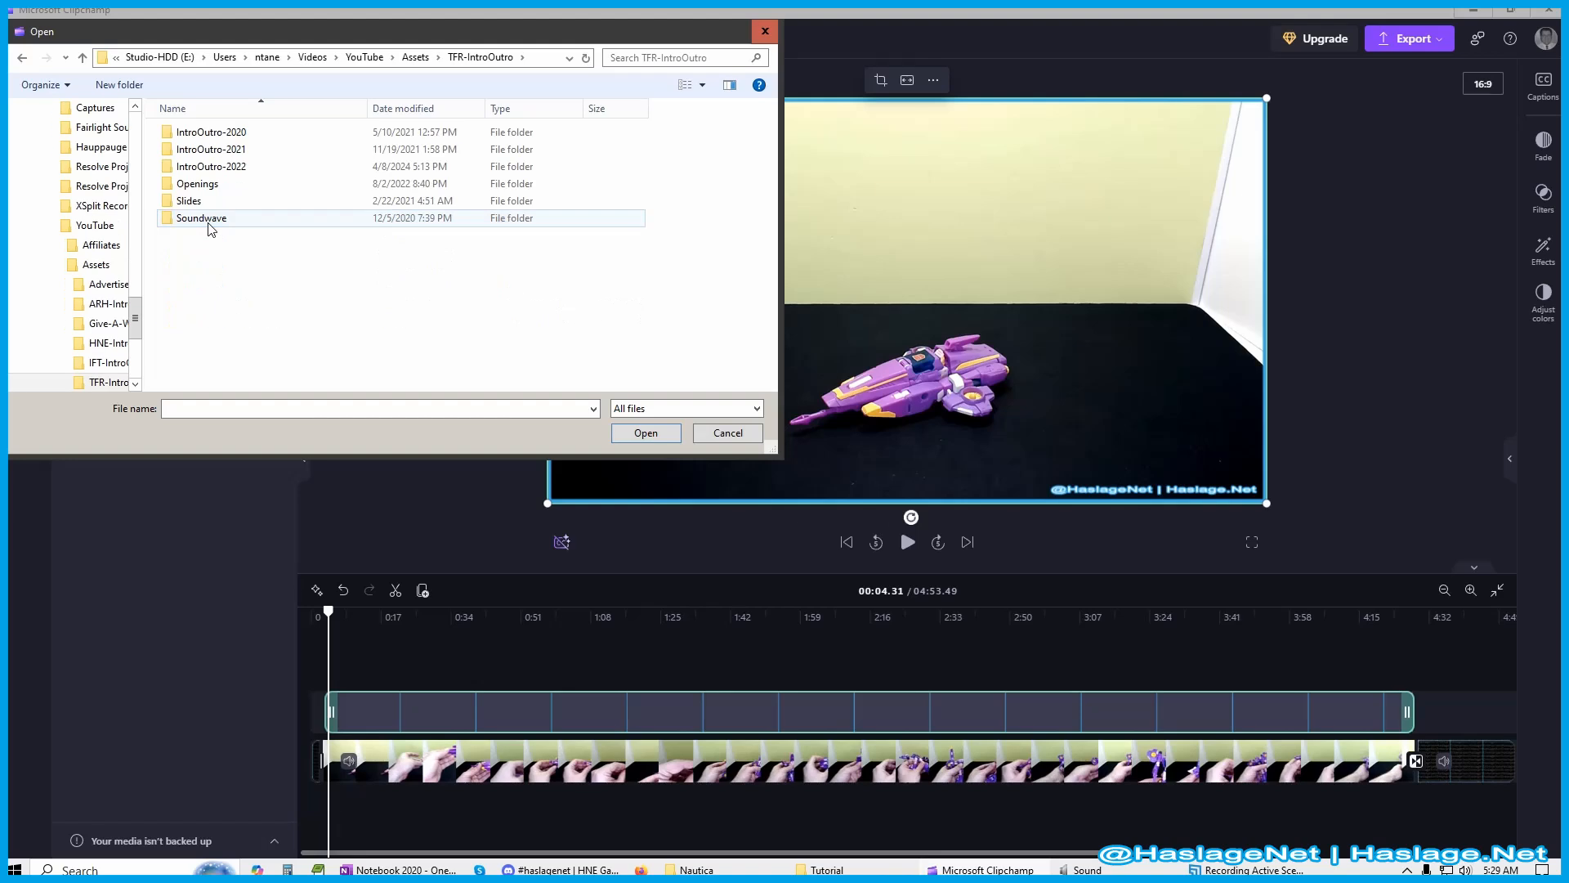
pyautogui.doubleClick(201, 185)
pyautogui.scroll(-4, 213, 263)
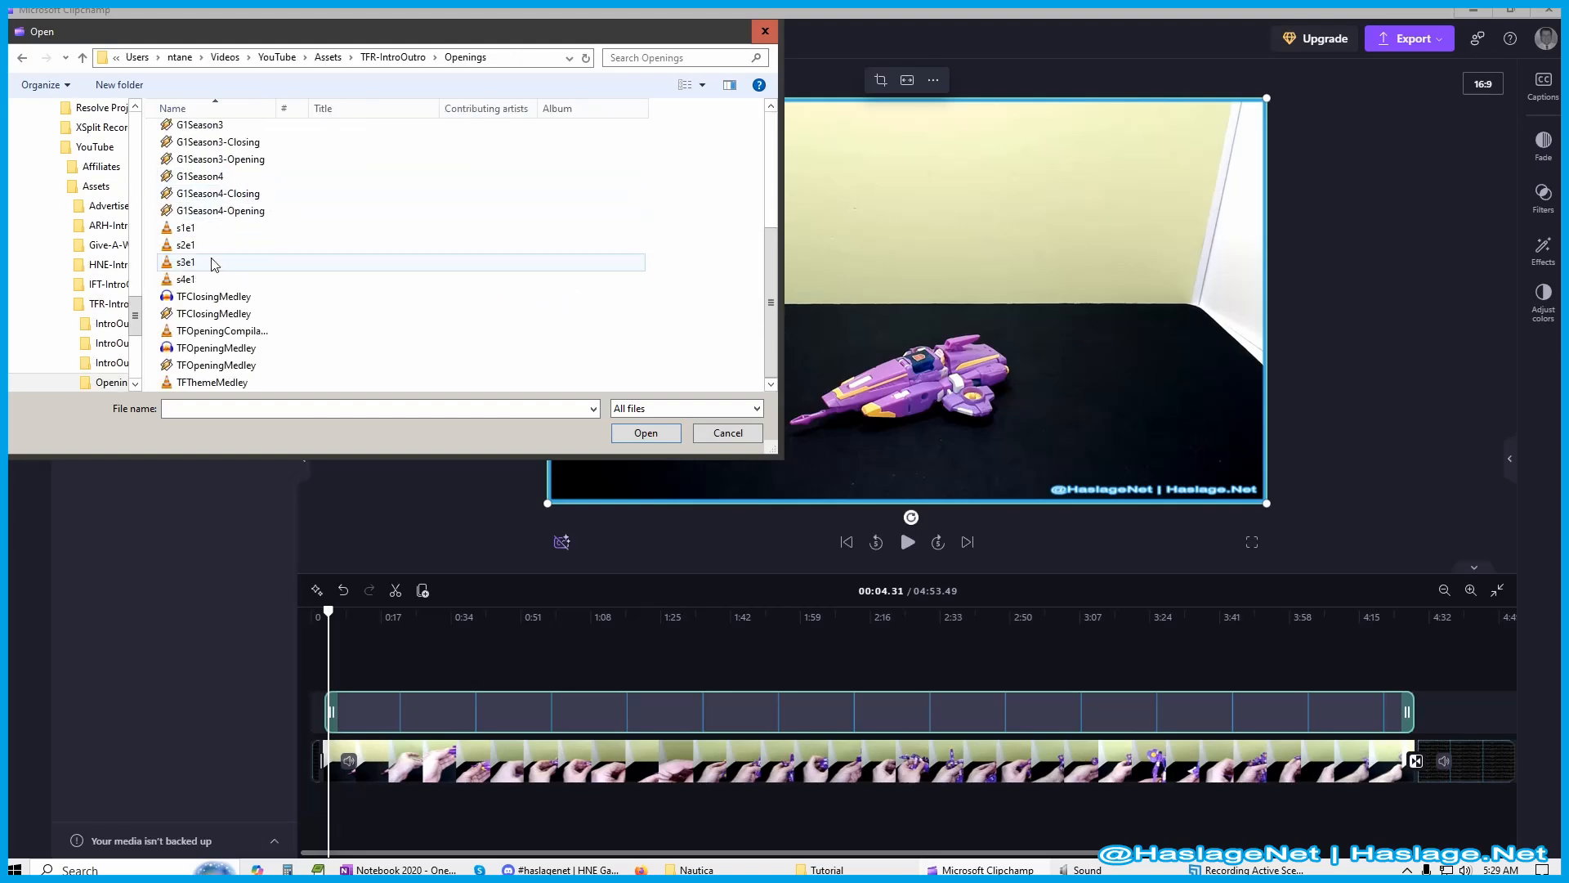
pyautogui.doubleClick(214, 296)
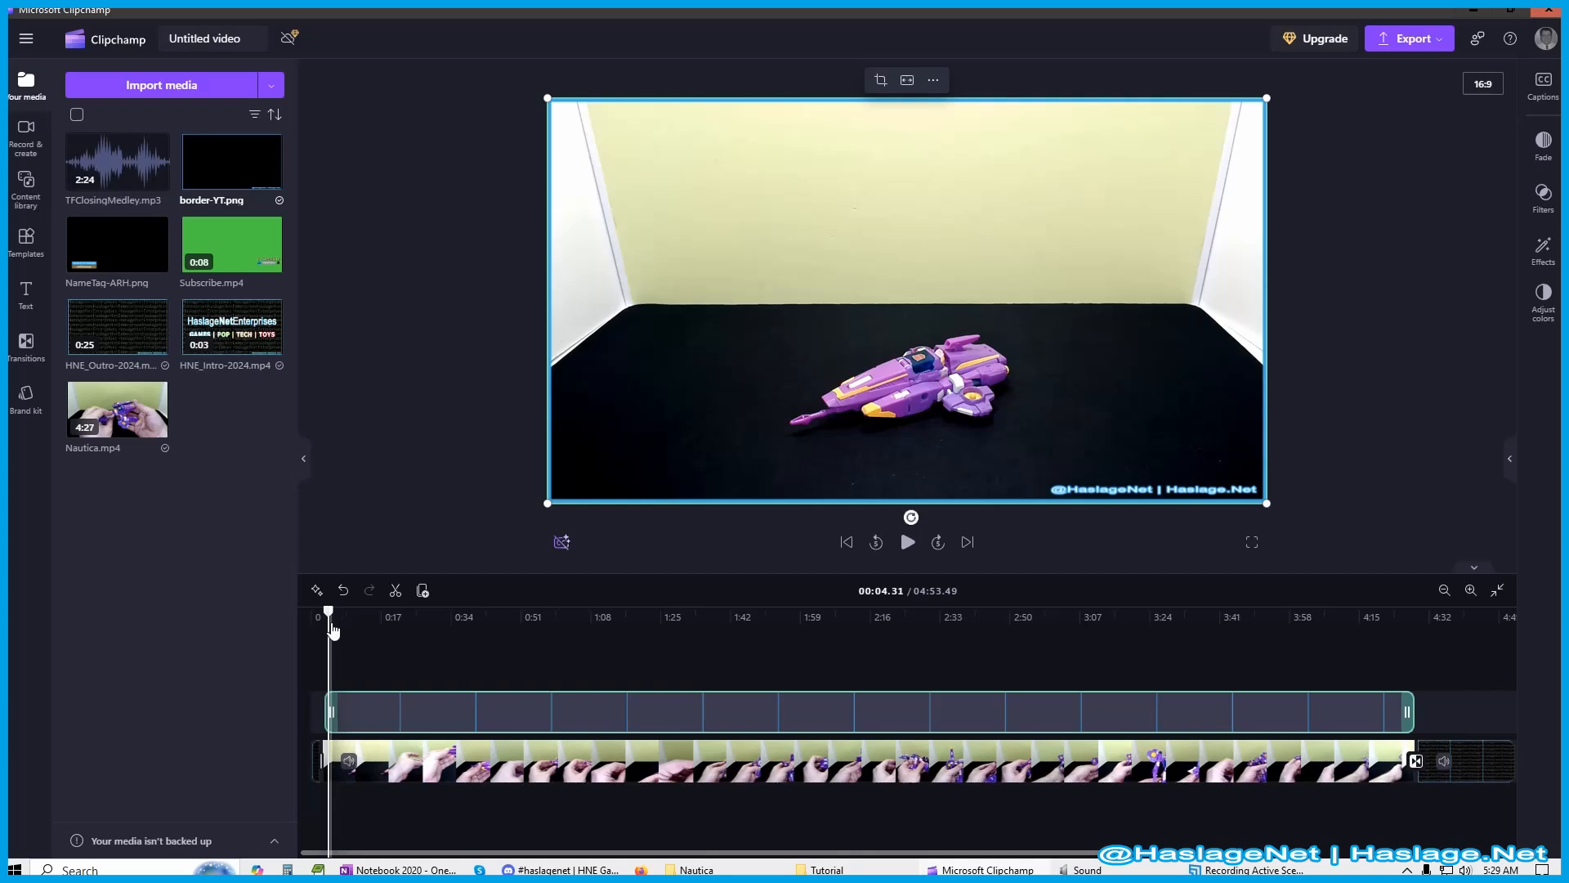
# Place TFClosingMedley.mp3 on an audio track below the Nautica clip, aligned with the border overlay's start, and try to extend its end.
pyautogui.moveTo(327, 613); pyautogui.dragTo(323, 619)
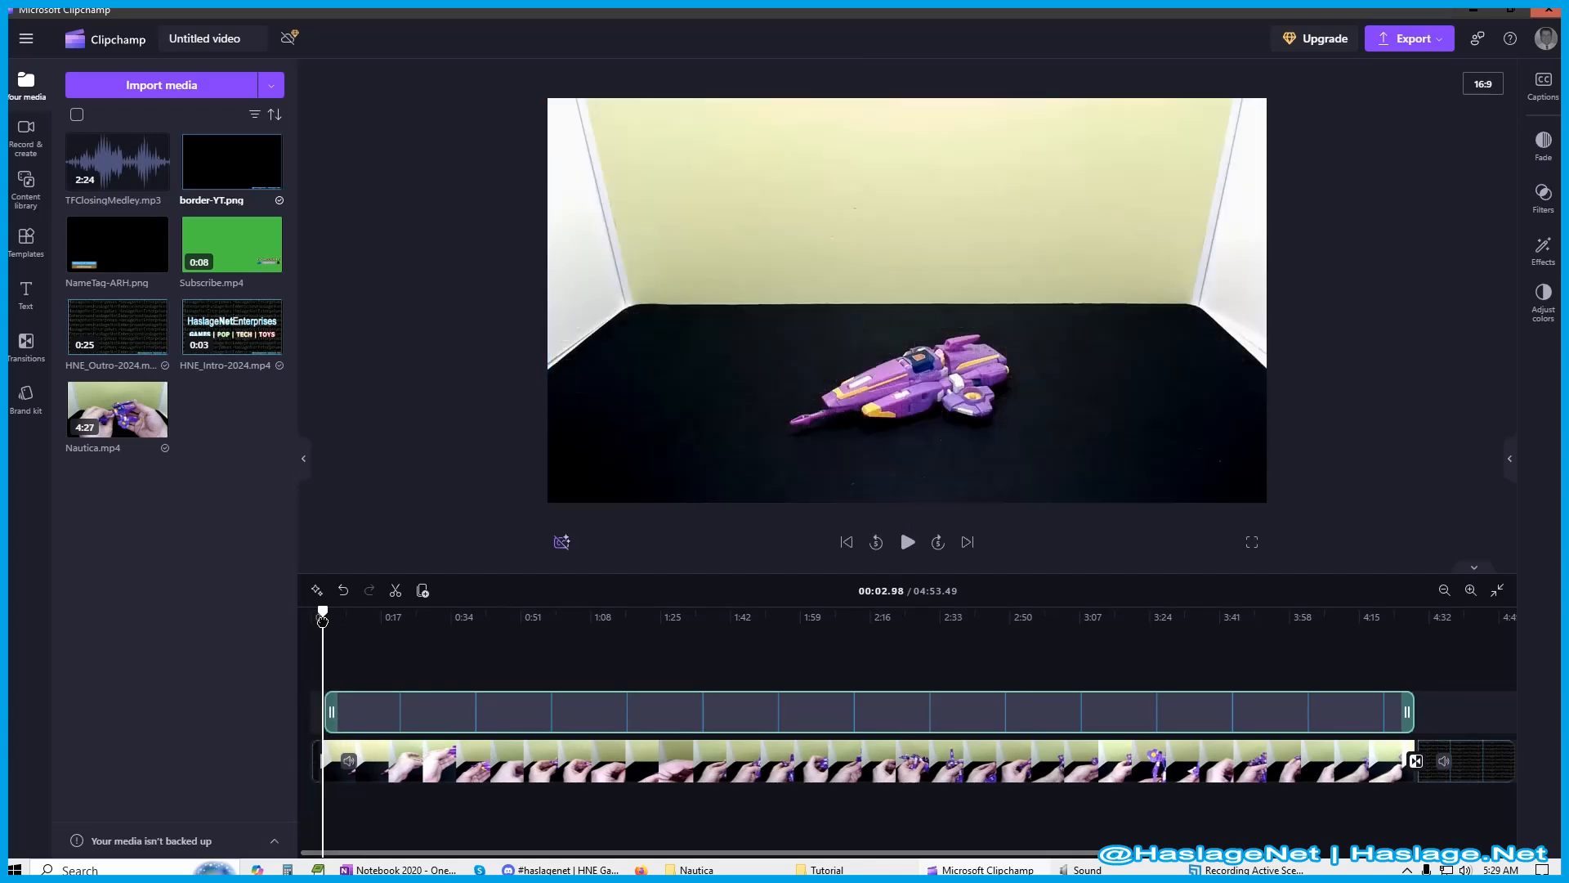
pyautogui.moveTo(110, 164); pyautogui.dragTo(394, 783)
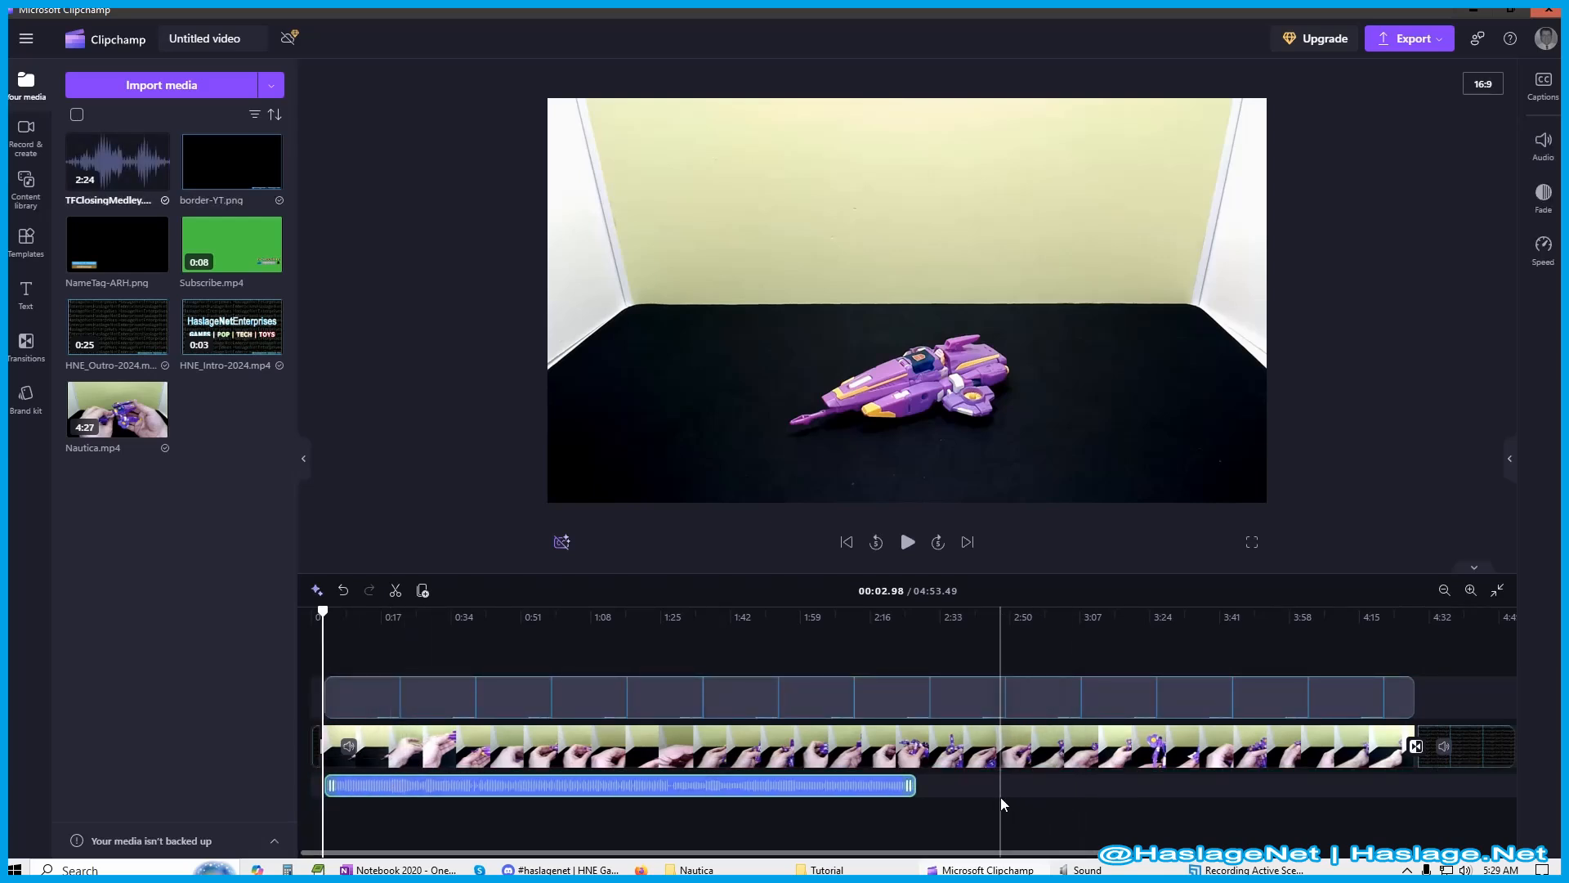
pyautogui.moveTo(911, 785); pyautogui.dragTo(946, 785)
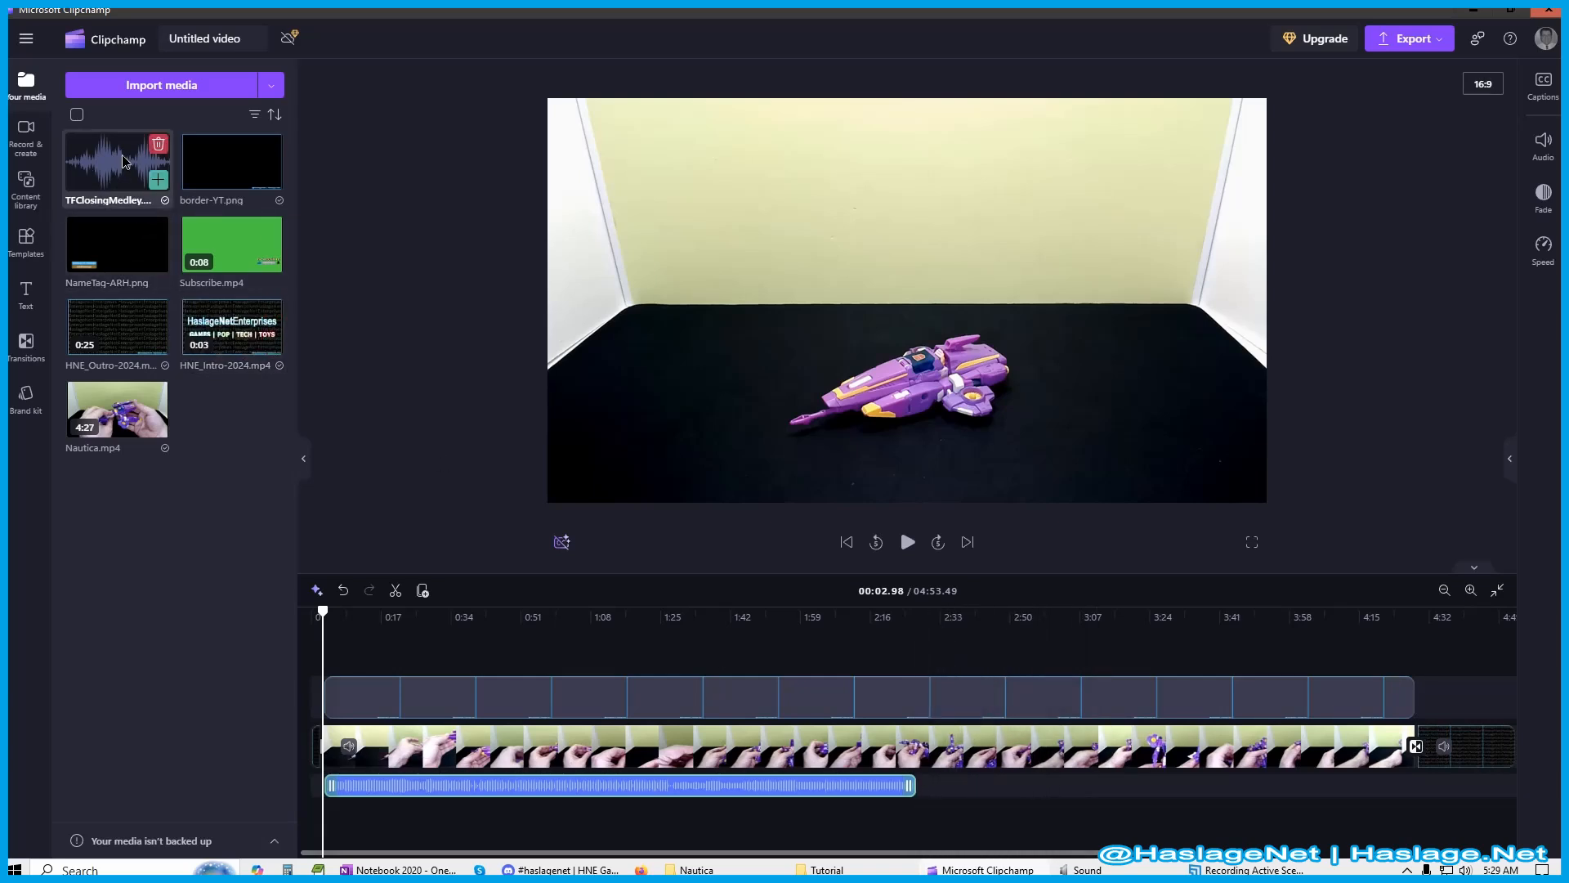
# Add a second TFClosingMedley.mp3 directly after the first on the same audio track and trim its end to the border overlay's end.
pyautogui.moveTo(122, 161); pyautogui.dragTo(1029, 781)
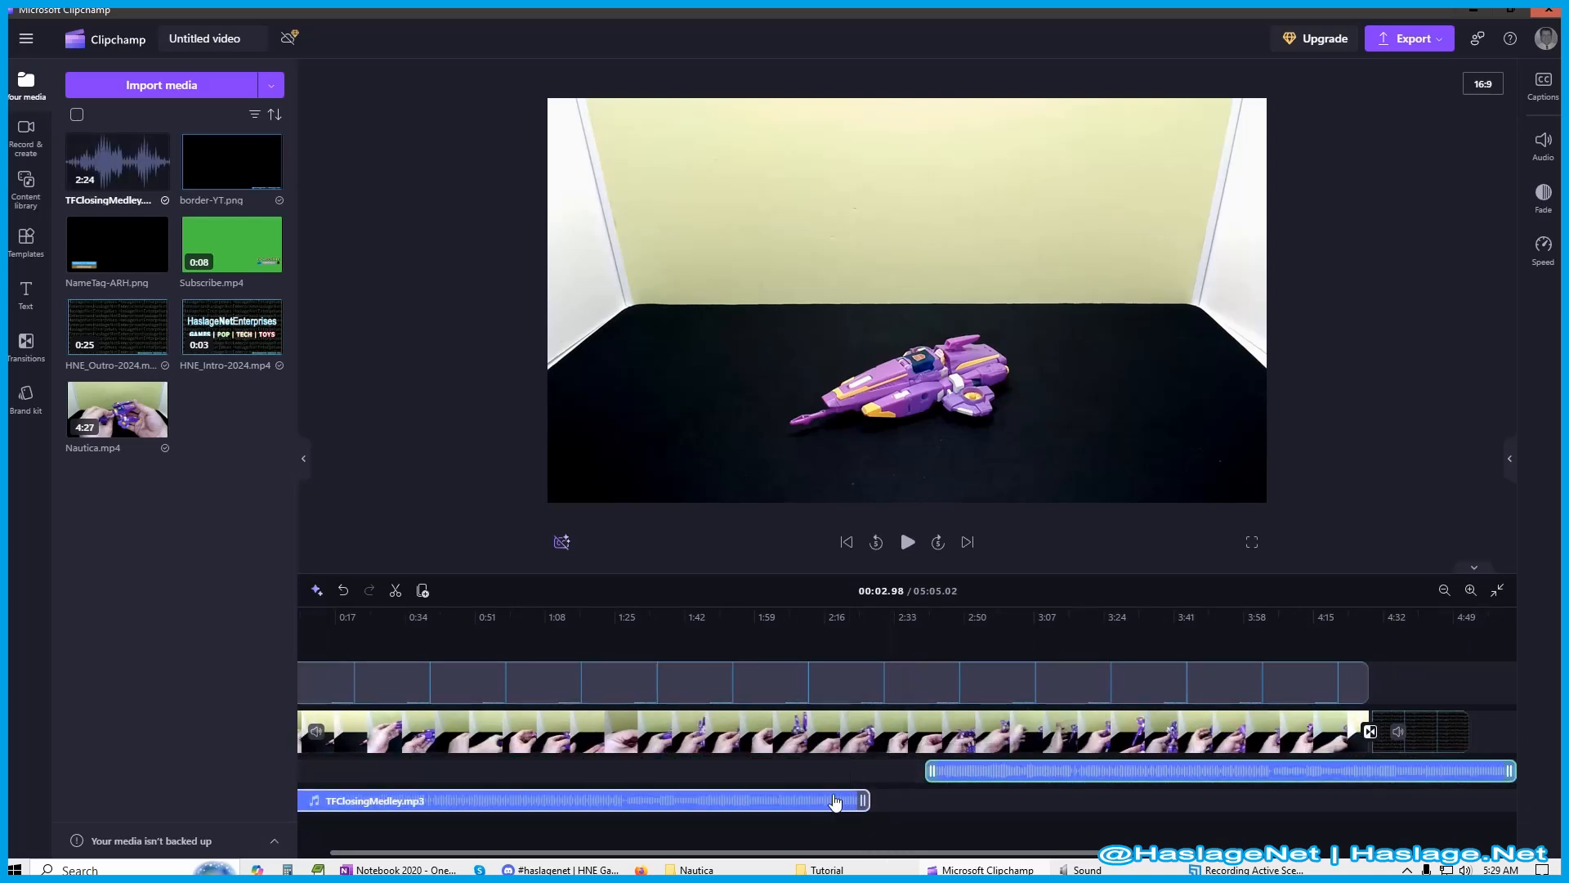
pyautogui.moveTo(834, 803); pyautogui.dragTo(832, 774)
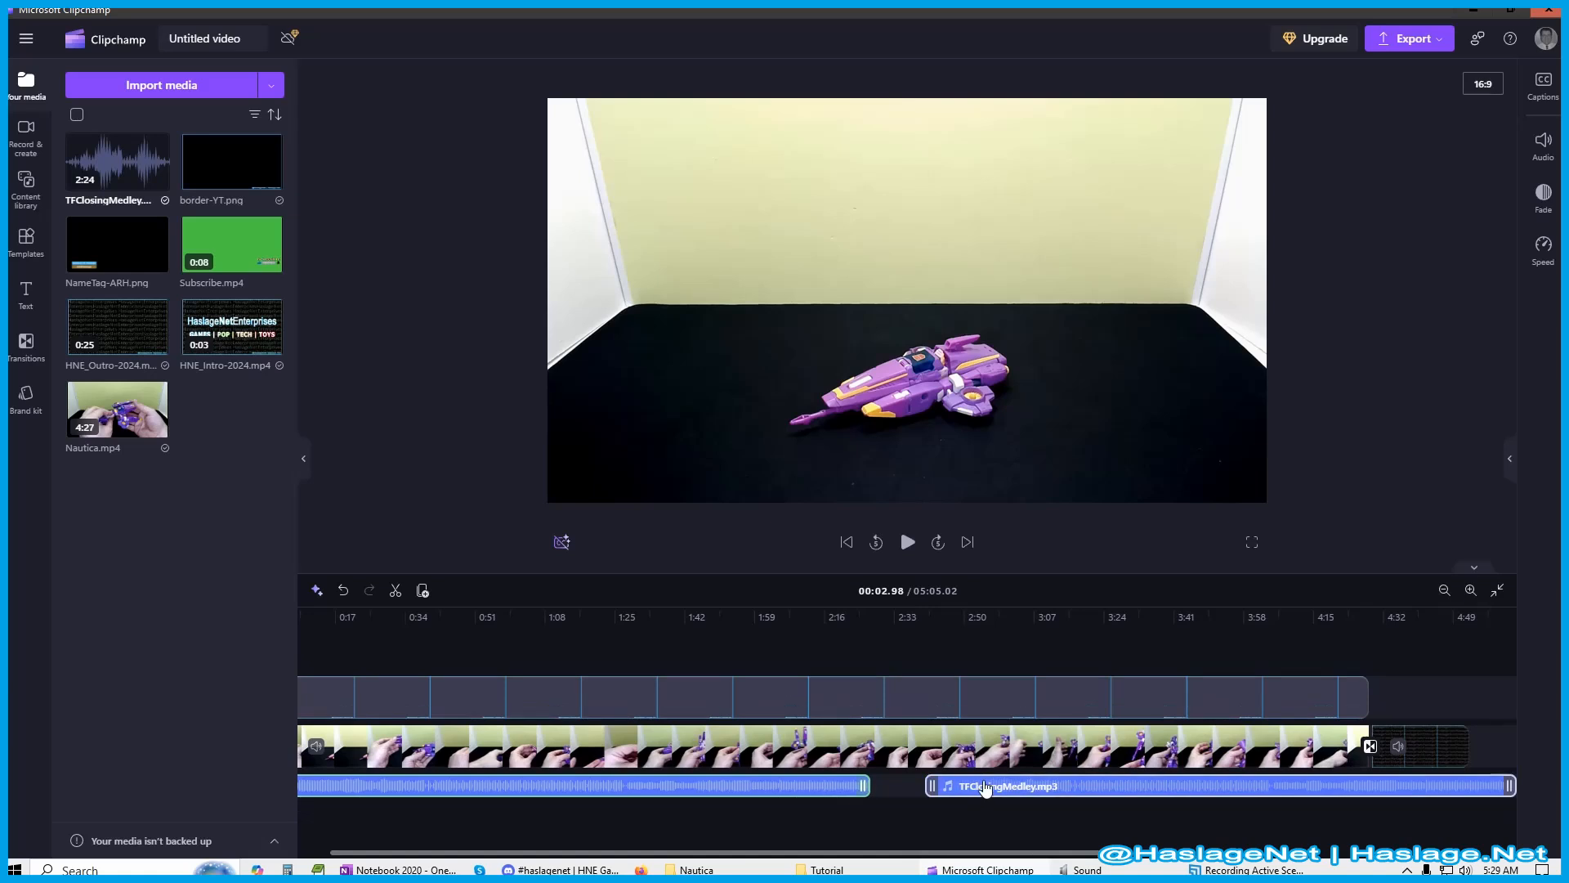
pyautogui.moveTo(982, 789); pyautogui.dragTo(933, 783)
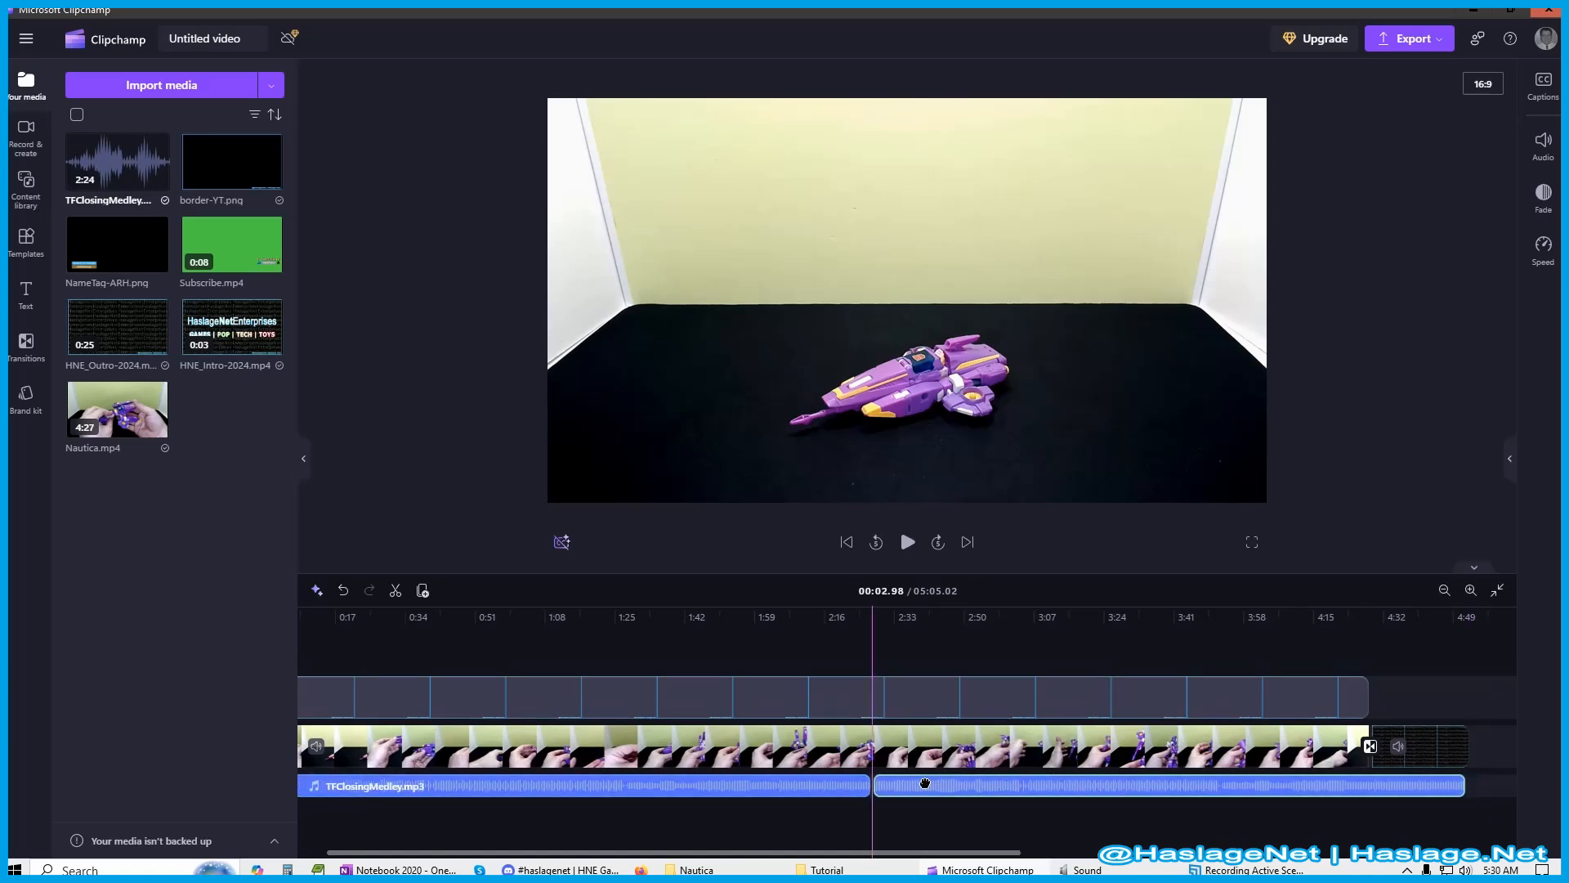
pyautogui.moveTo(1459, 786); pyautogui.dragTo(1367, 787)
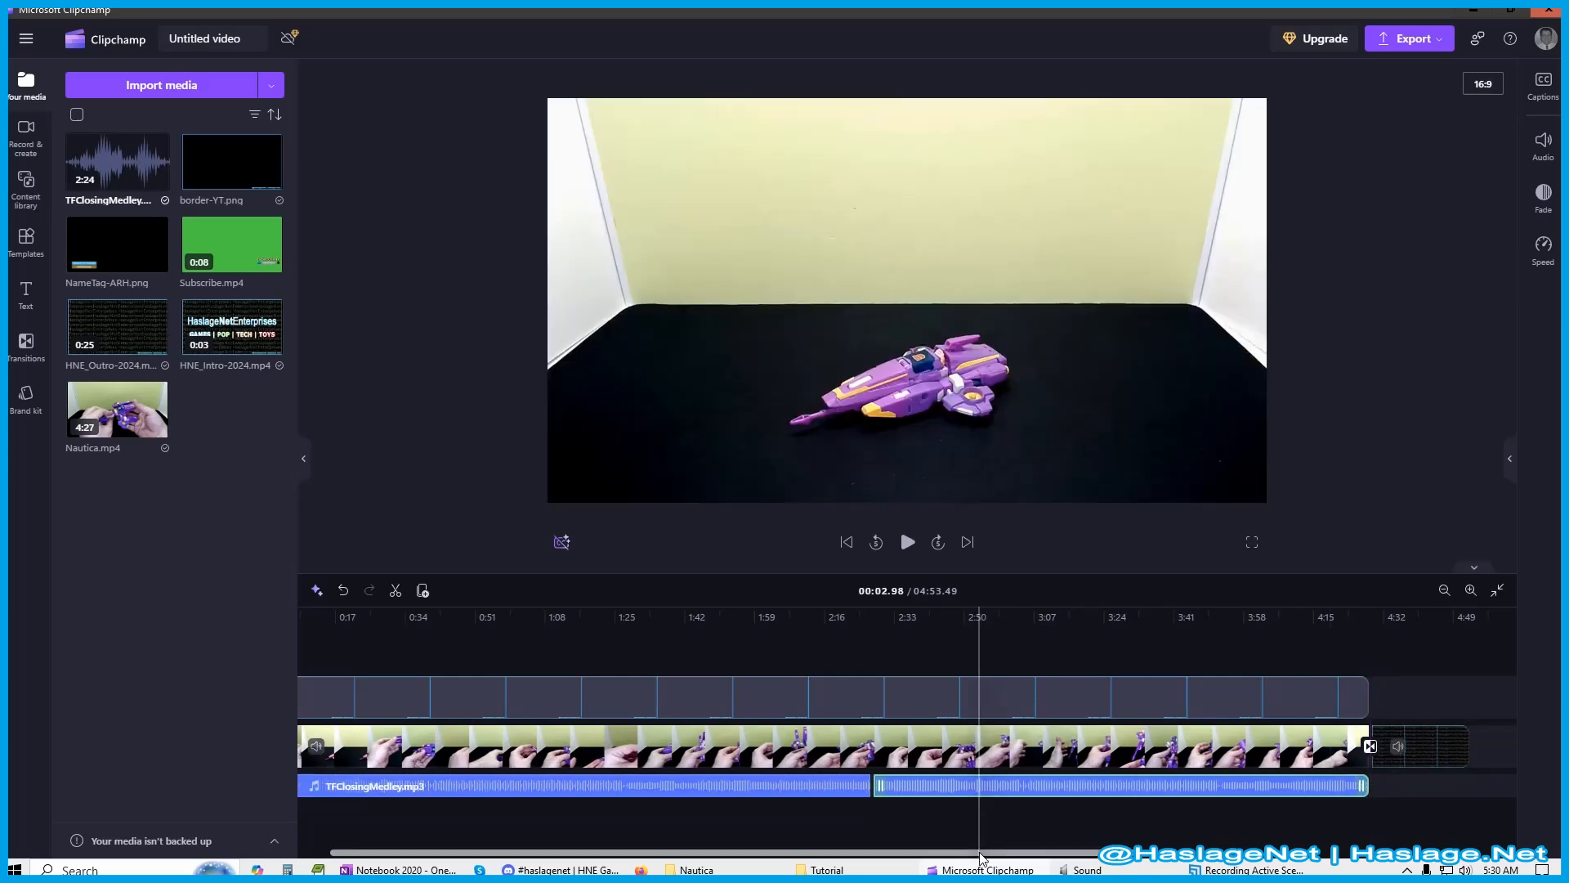
# Play the intro transition from the start of the timeline to check how the music comes in.
pyautogui.moveTo(979, 853); pyautogui.dragTo(826, 849)
pyautogui.moveTo(323, 614); pyautogui.dragTo(310, 613)
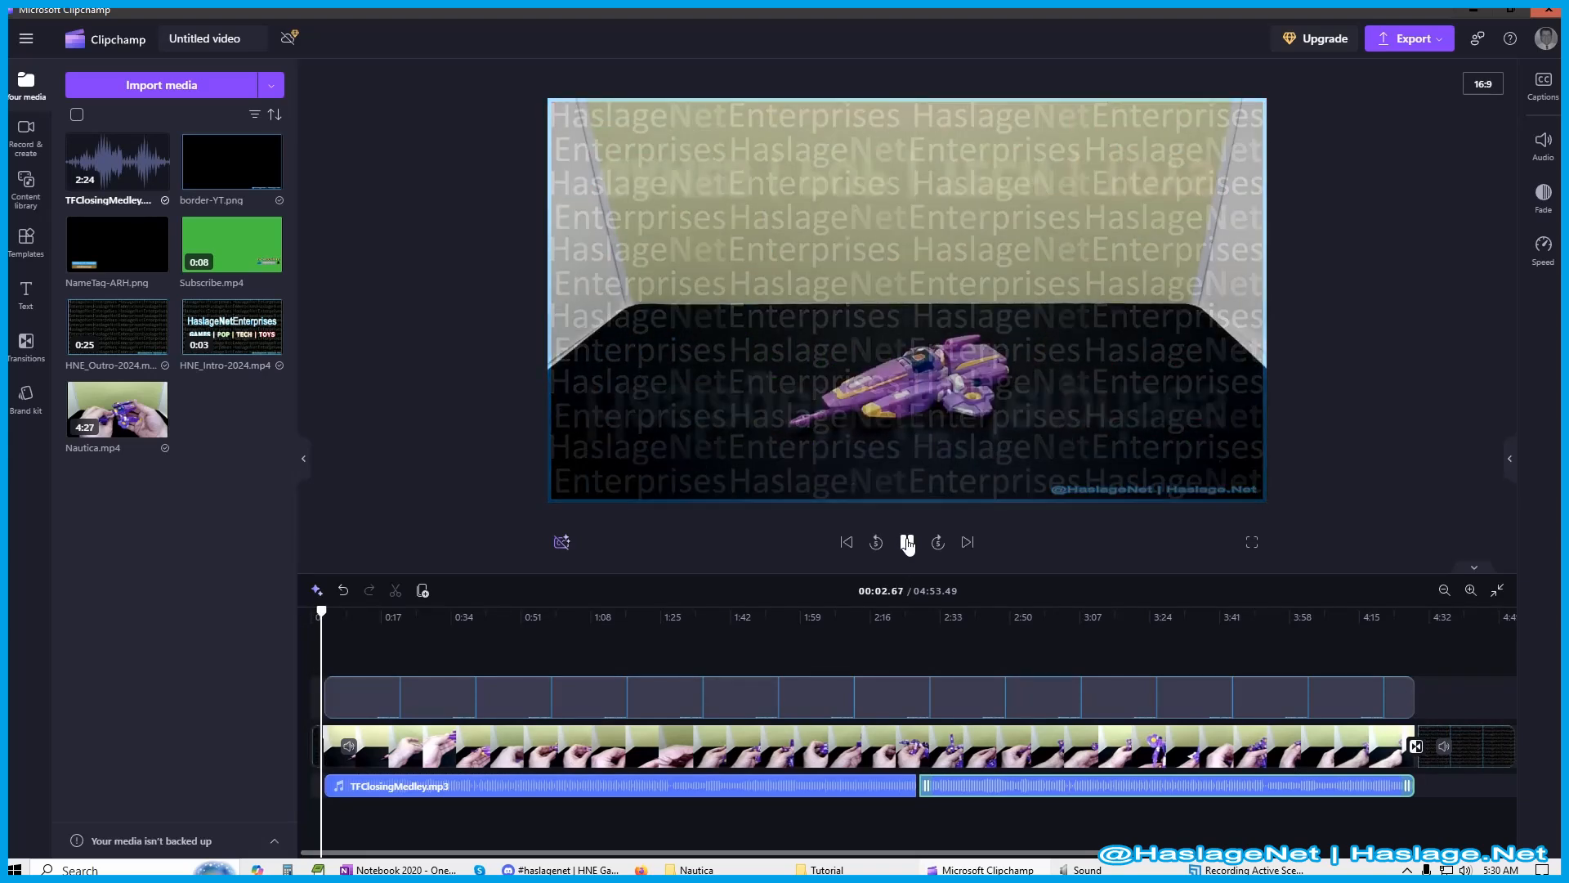
pyautogui.click(908, 542)
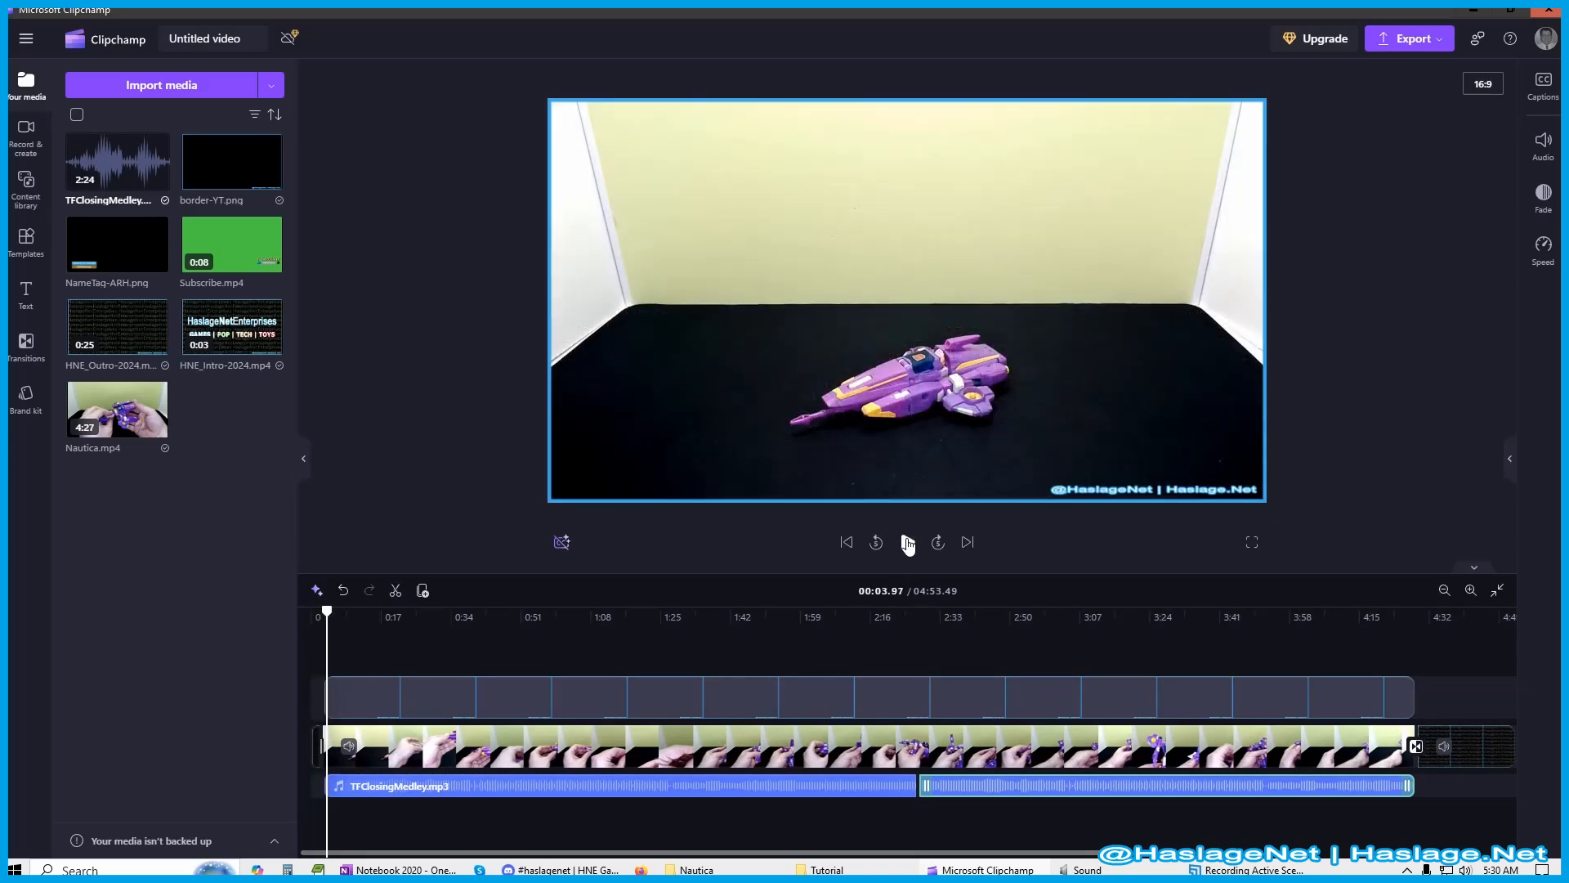
# Lower the volume of the first TFClosingMedley.mp3 clip well below 100% and play the opening to check the level.
pyautogui.click(824, 790)
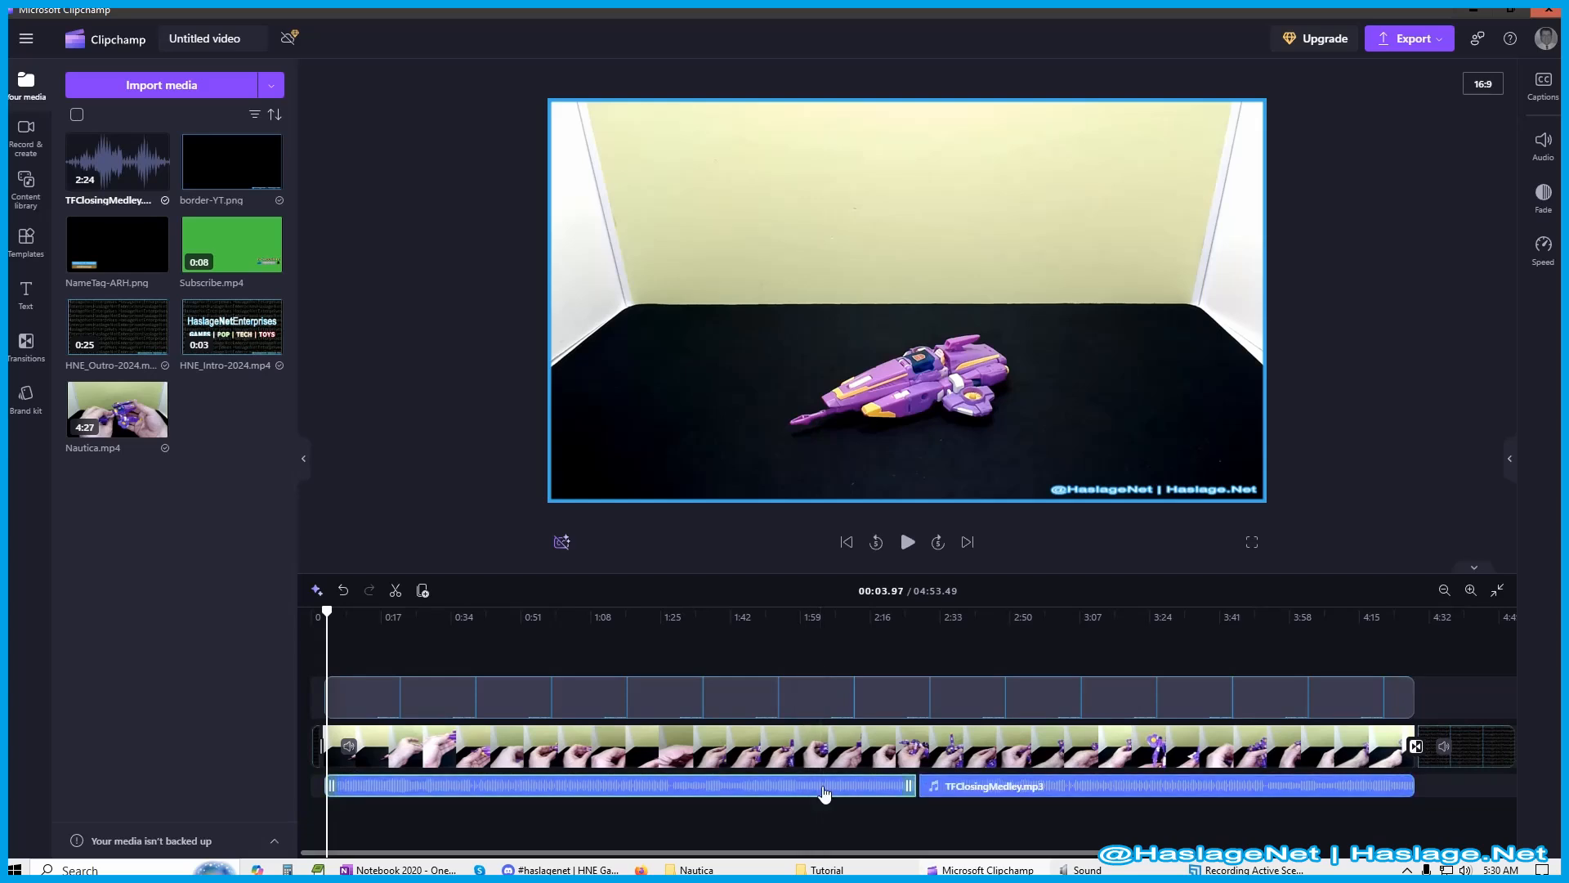
pyautogui.click(1545, 147)
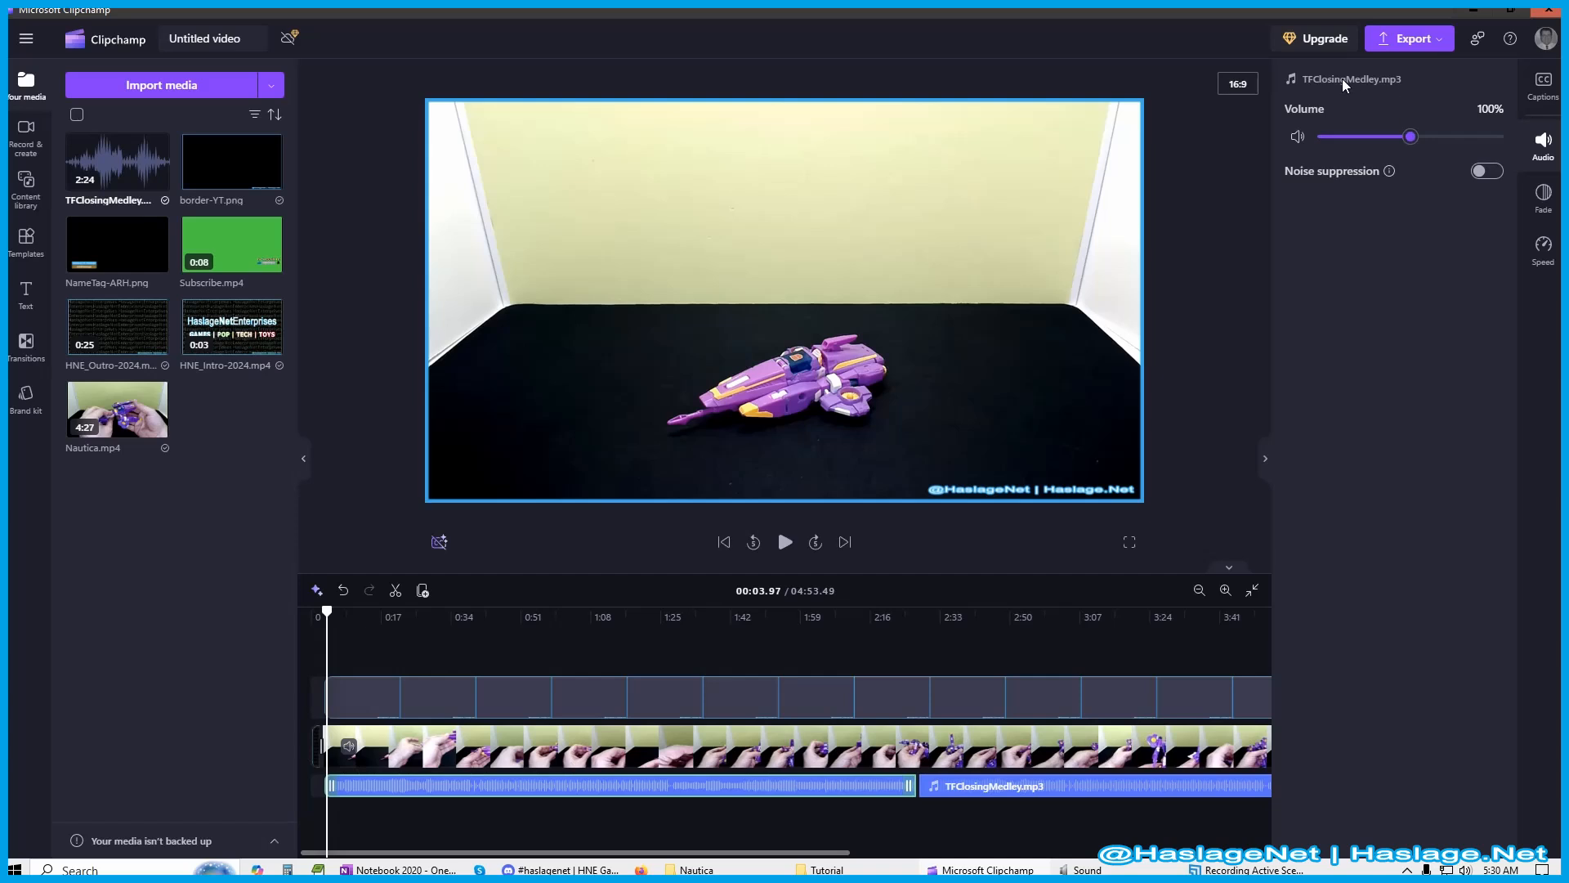
pyautogui.moveTo(1409, 139); pyautogui.dragTo(1338, 142)
pyautogui.click(1544, 147)
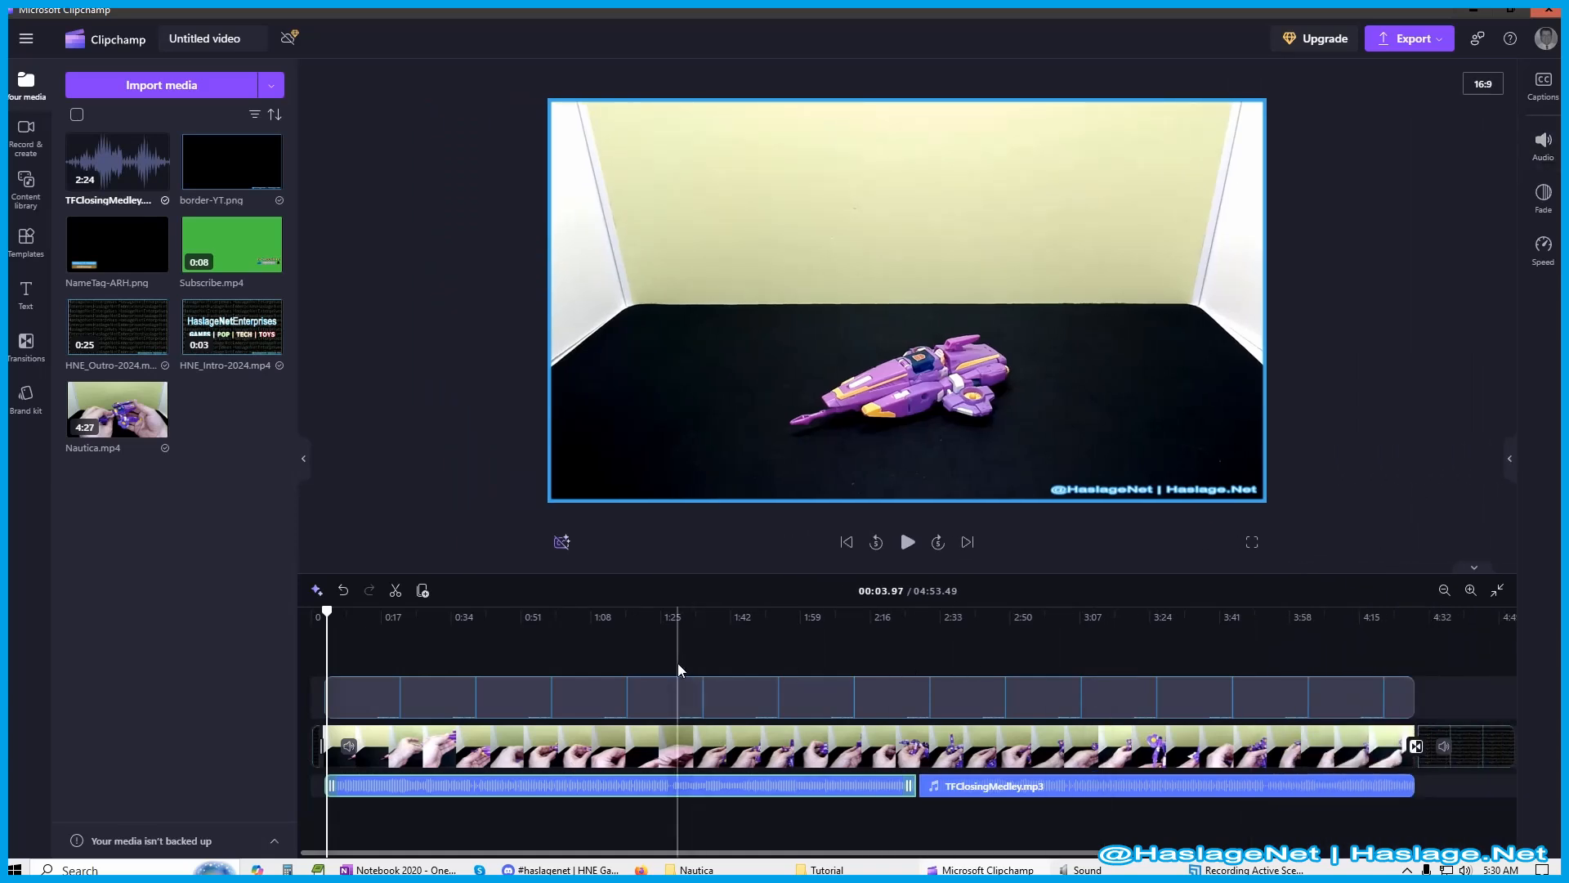
pyautogui.click(909, 543)
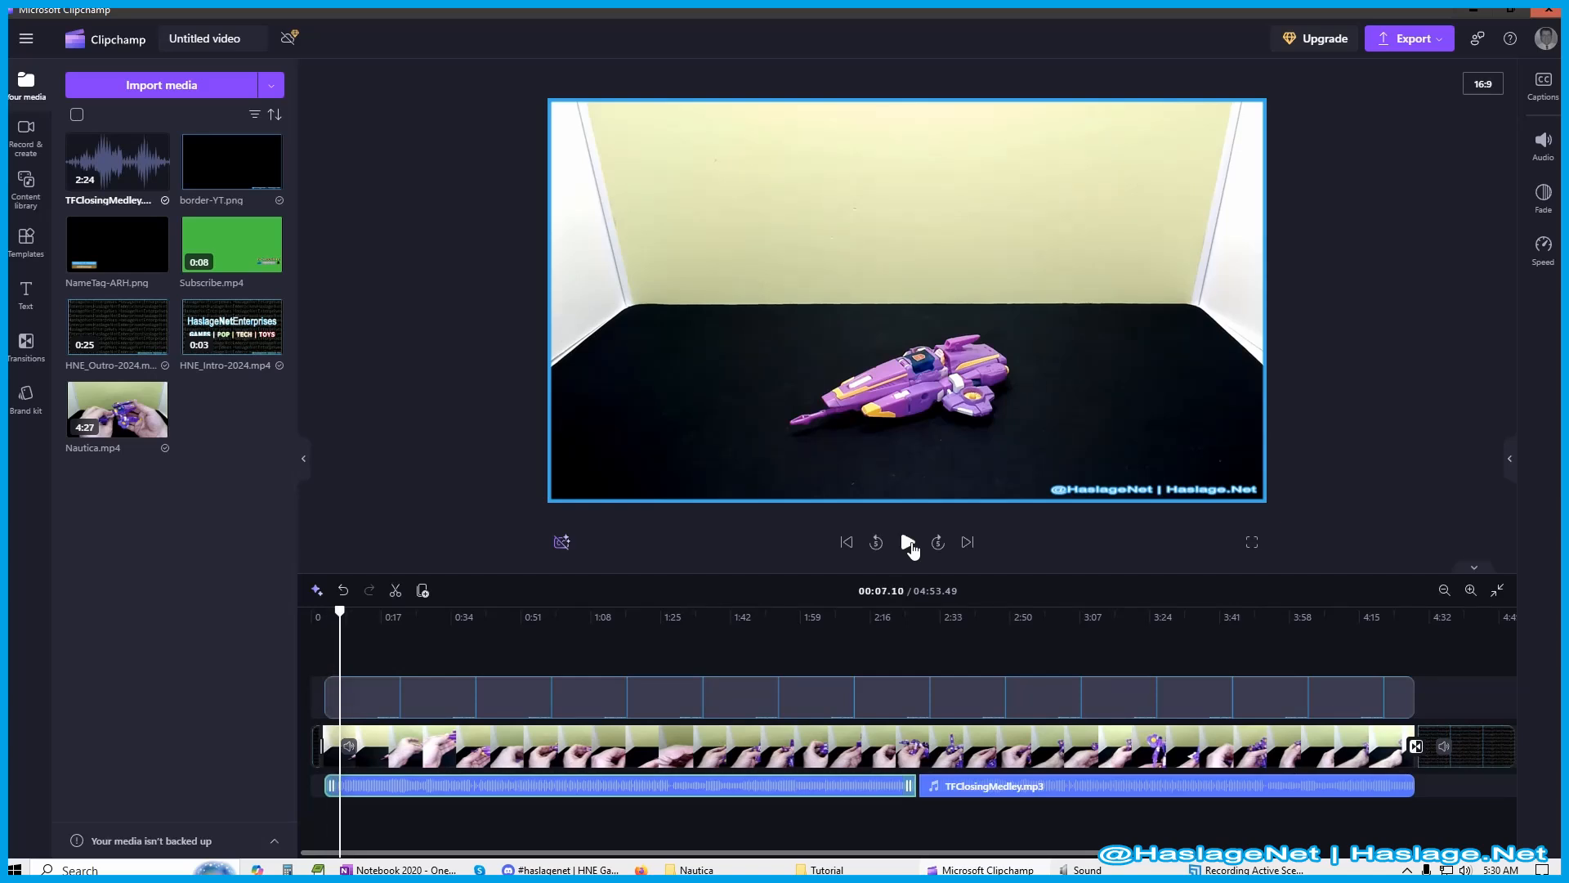
# Lower the volume of the second TFClosingMedley.mp3 clip to a similar level as the first.
pyautogui.click(1022, 787)
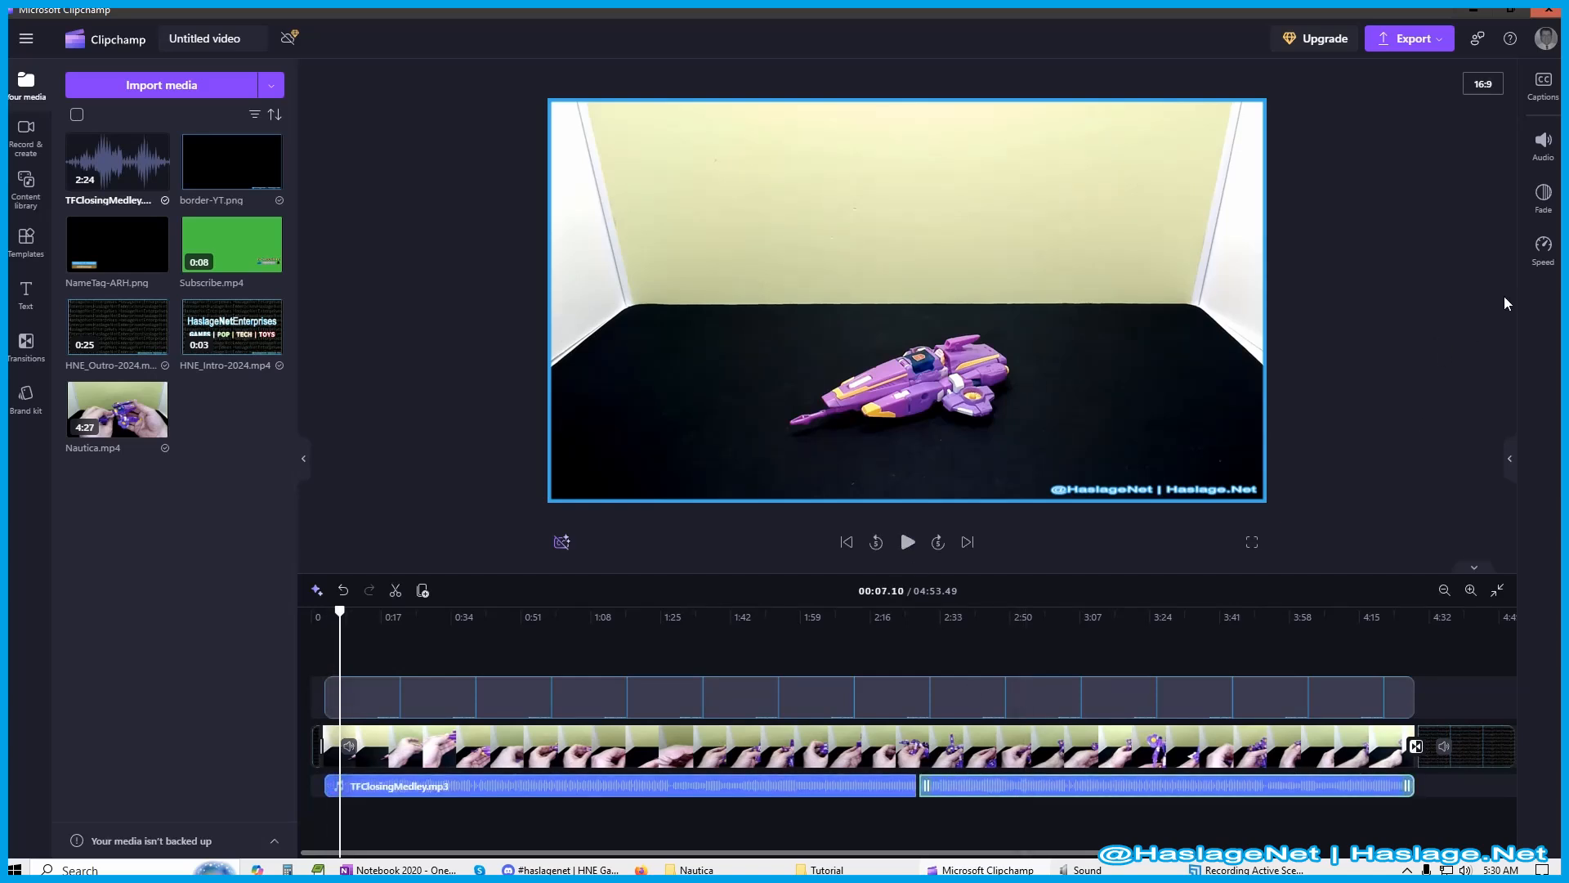
pyautogui.click(1543, 145)
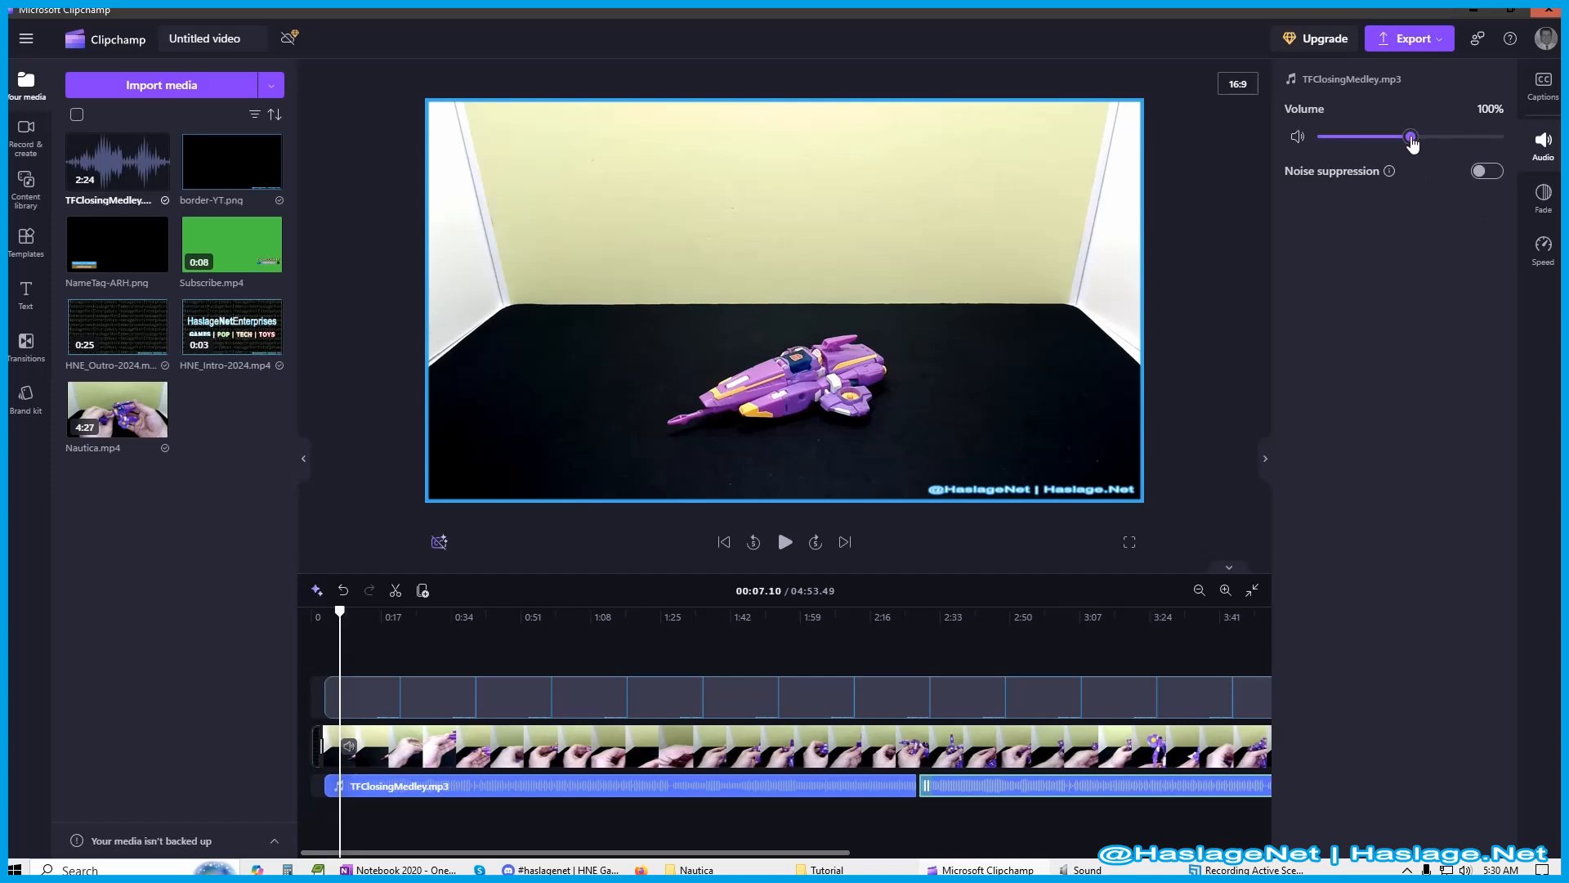
pyautogui.moveTo(1412, 142); pyautogui.dragTo(1332, 147)
pyautogui.click(1542, 146)
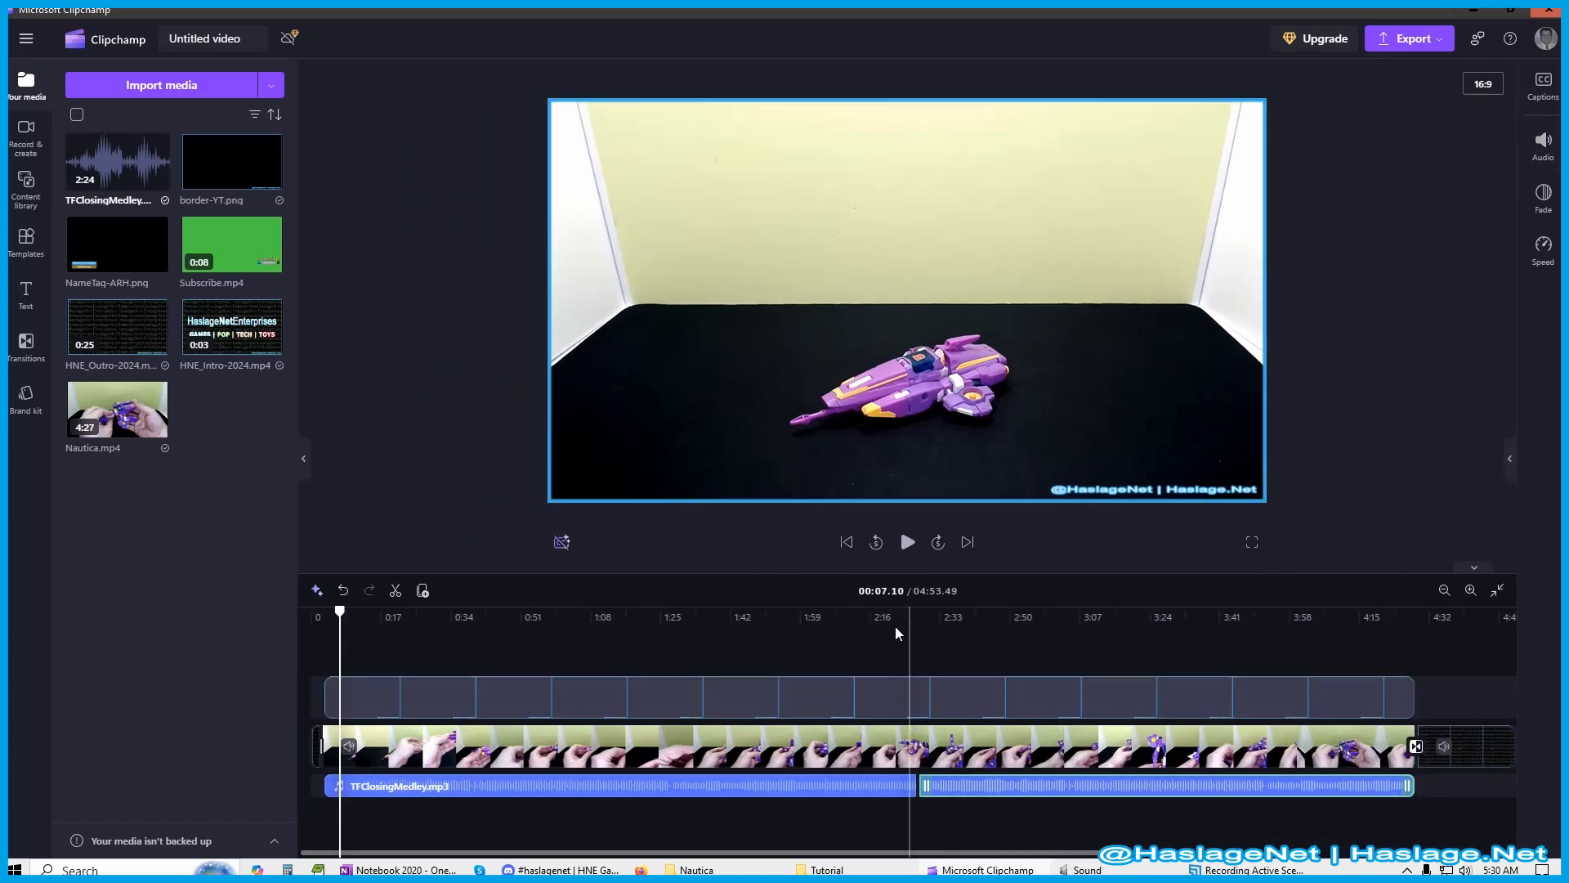
# Play the section around 02:27 to check the join between the two music clips.
pyautogui.click(877, 619)
pyautogui.click(911, 546)
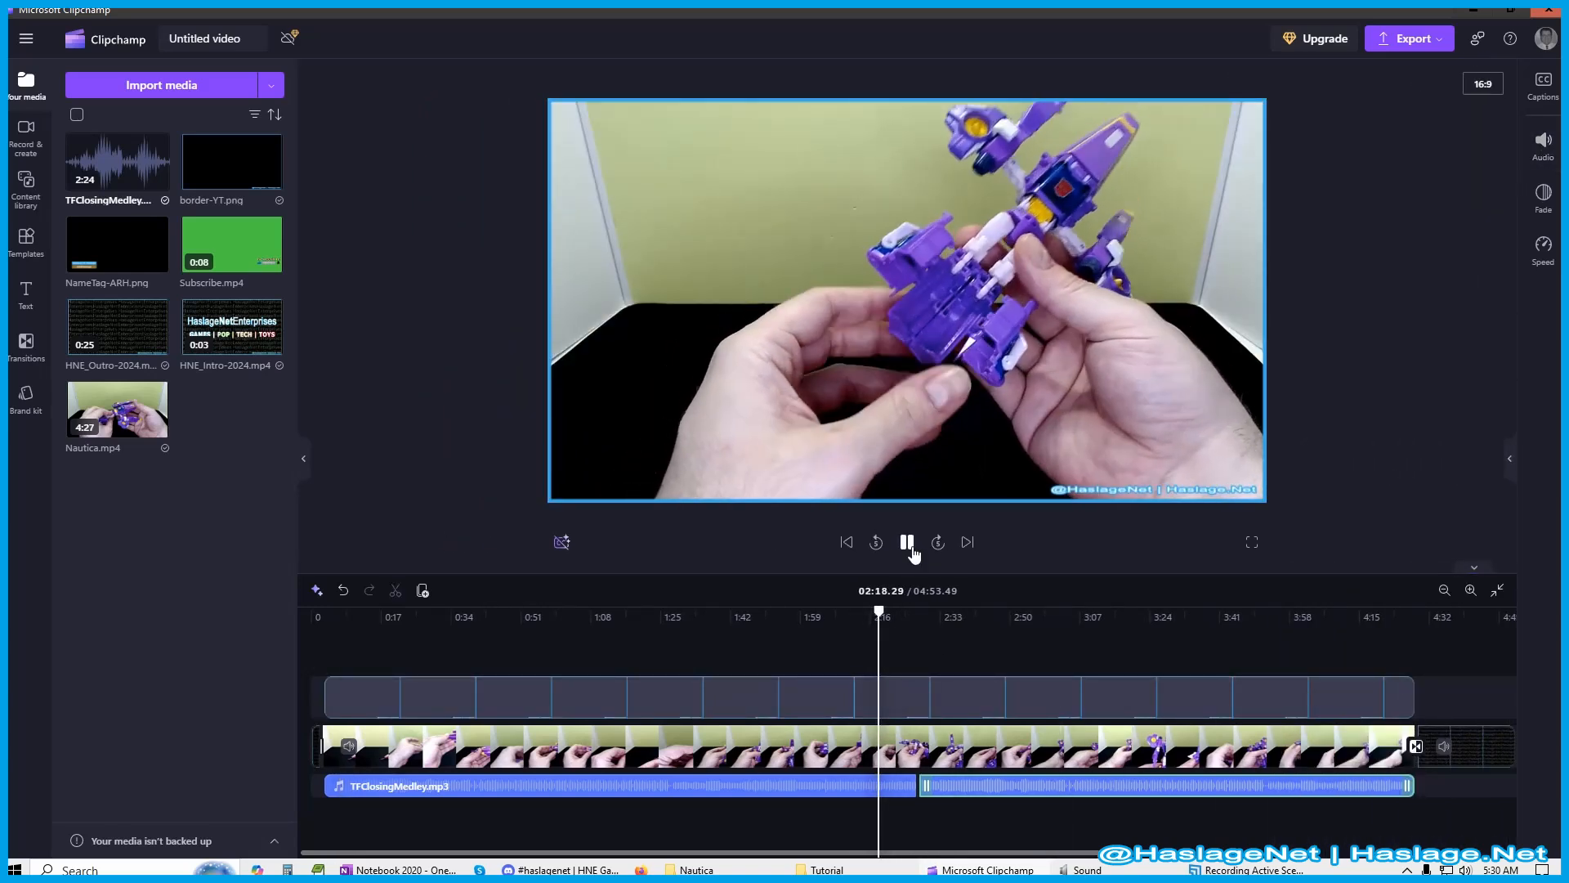
pyautogui.click(905, 625)
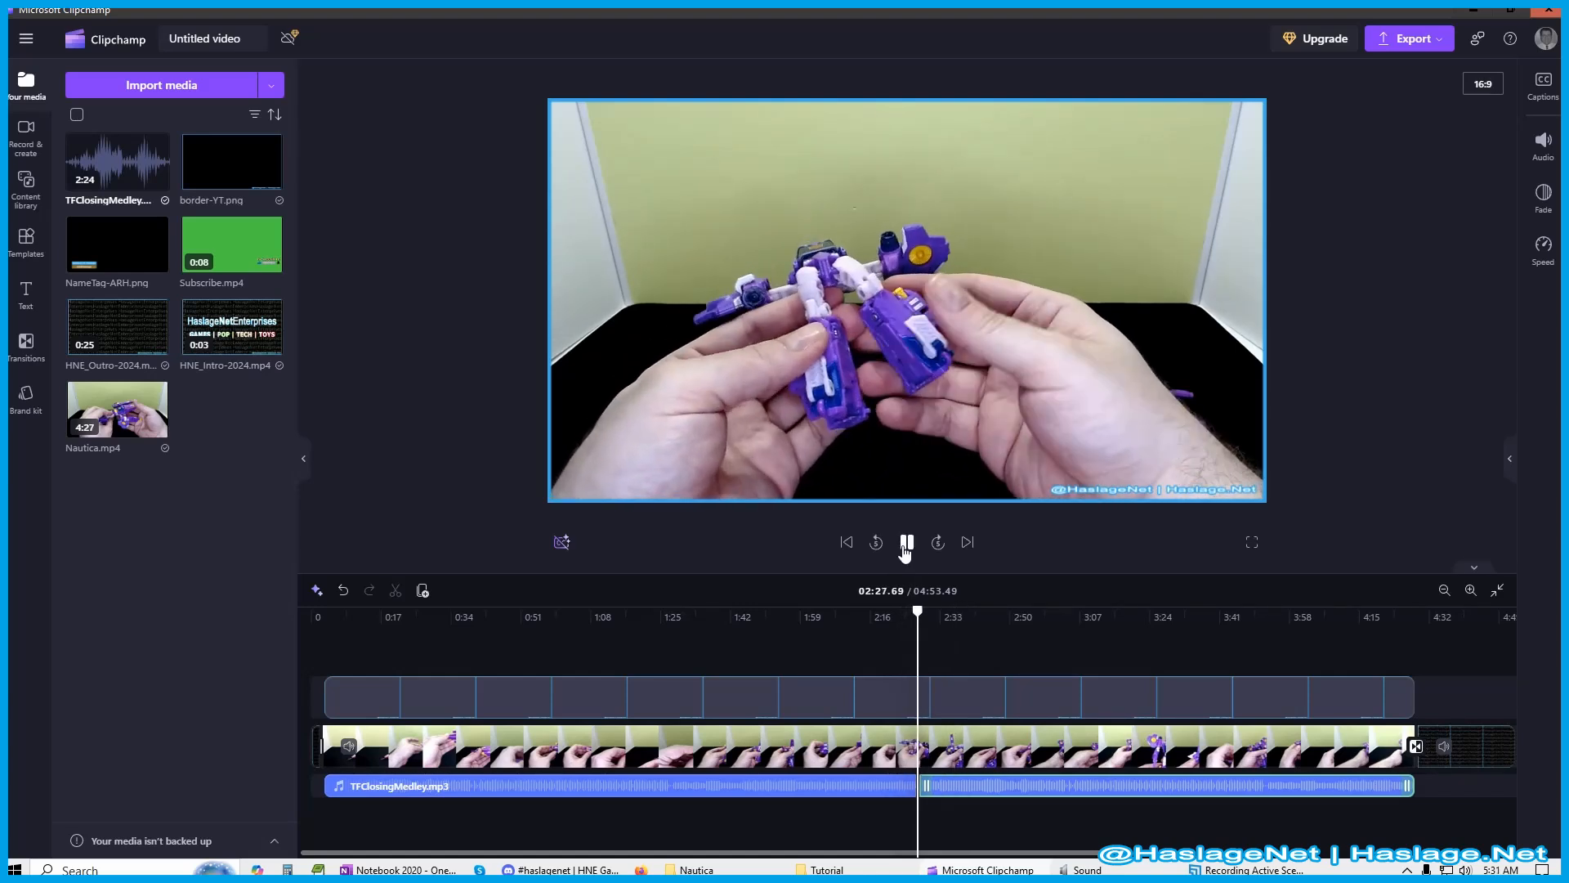
pyautogui.click(904, 550)
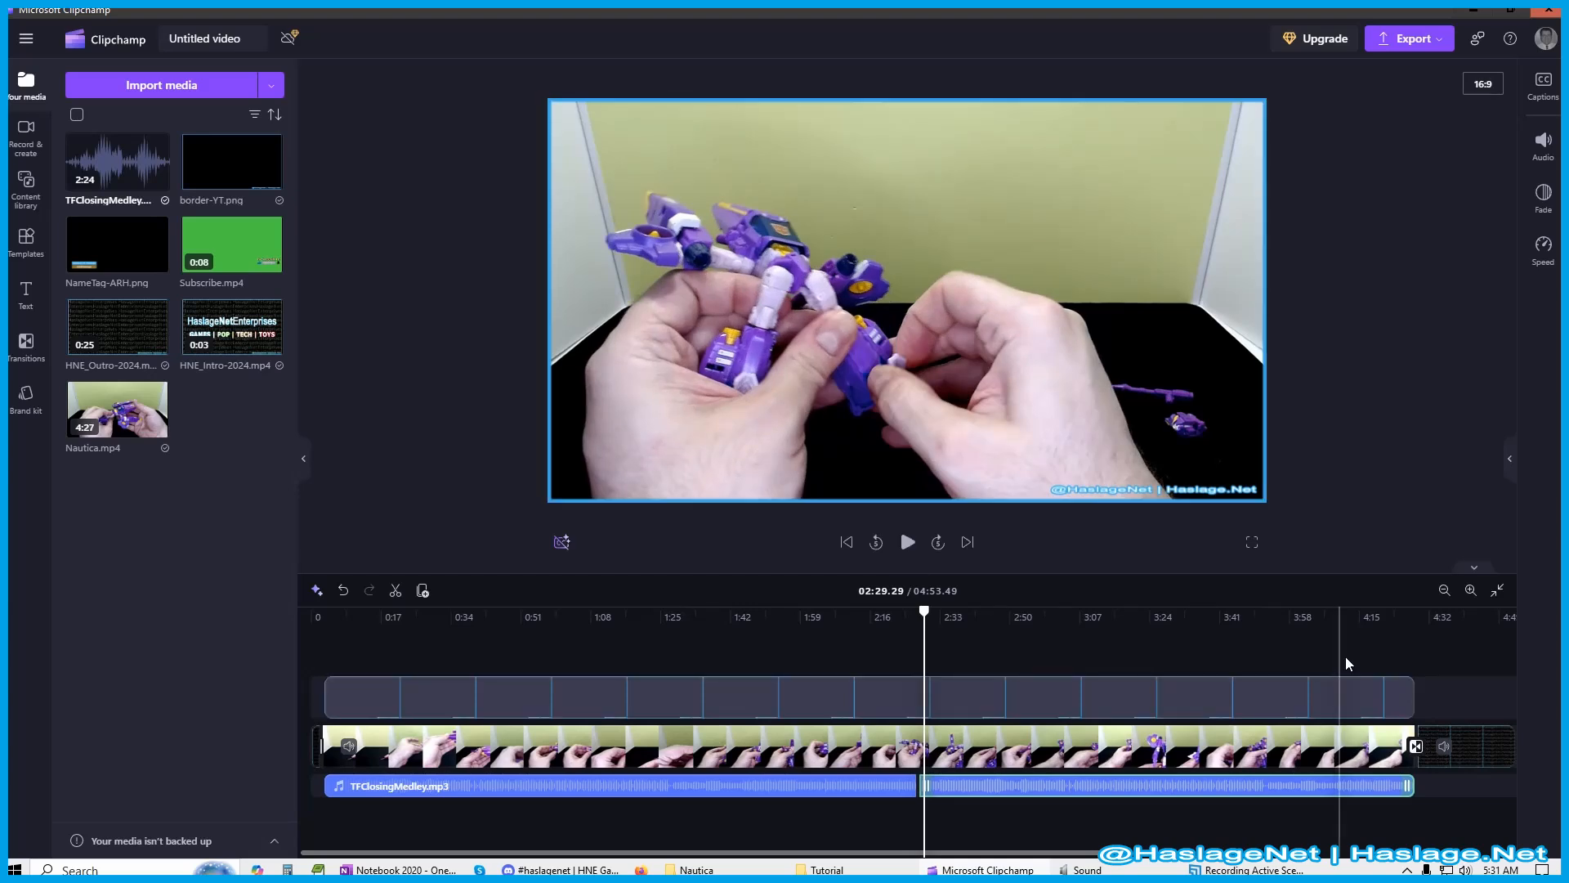
# Play the end of the Nautica clip into the outro to check how the music ends.
pyautogui.click(1373, 631)
pyautogui.click(907, 542)
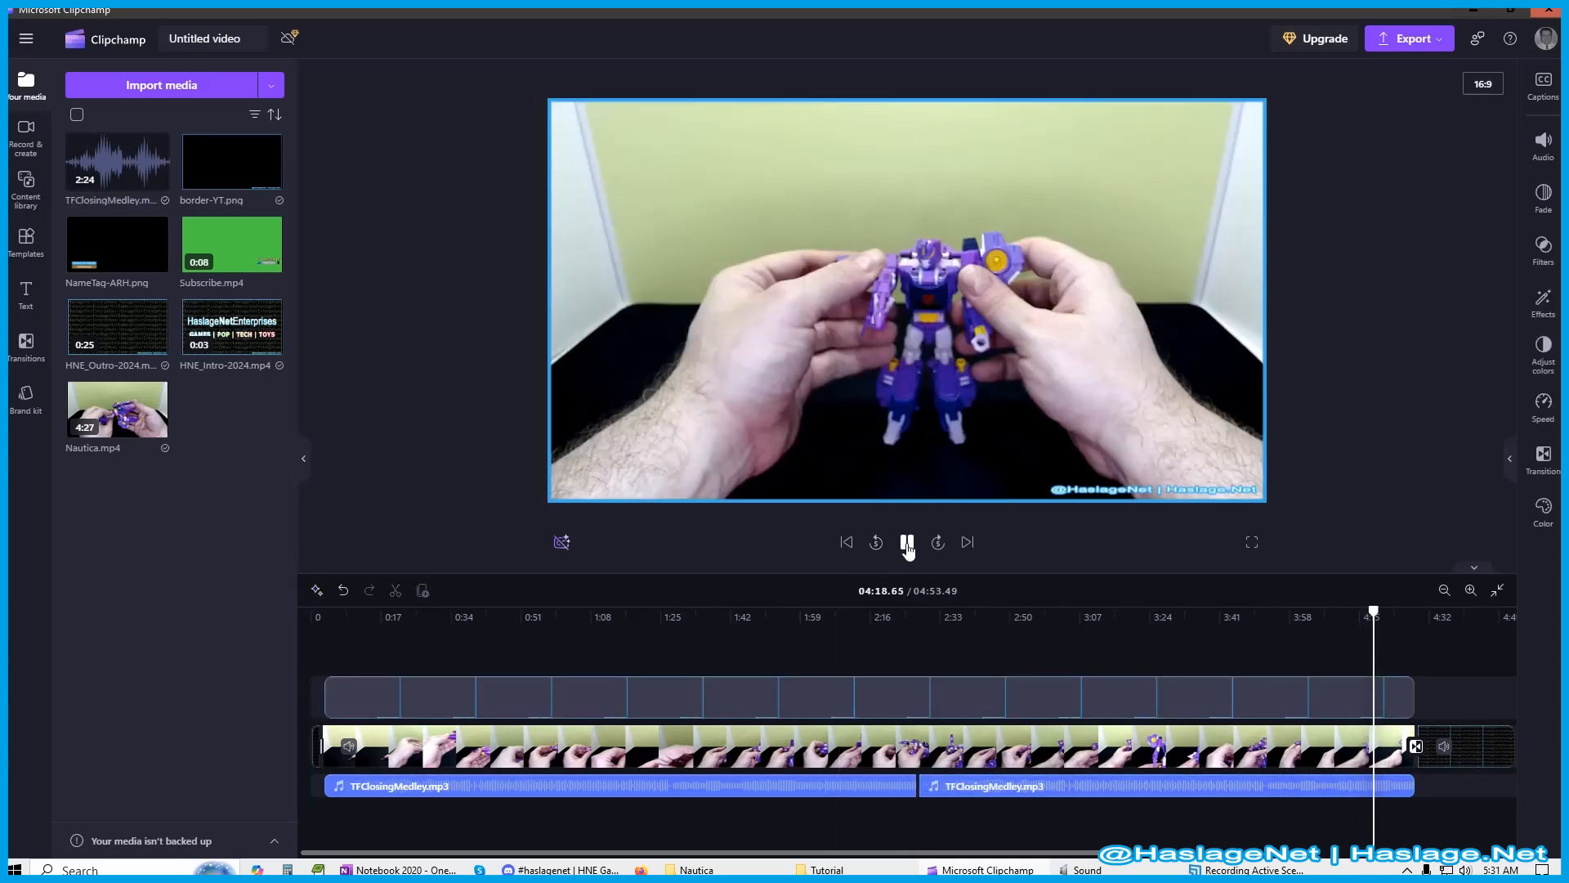
pyautogui.click(1404, 623)
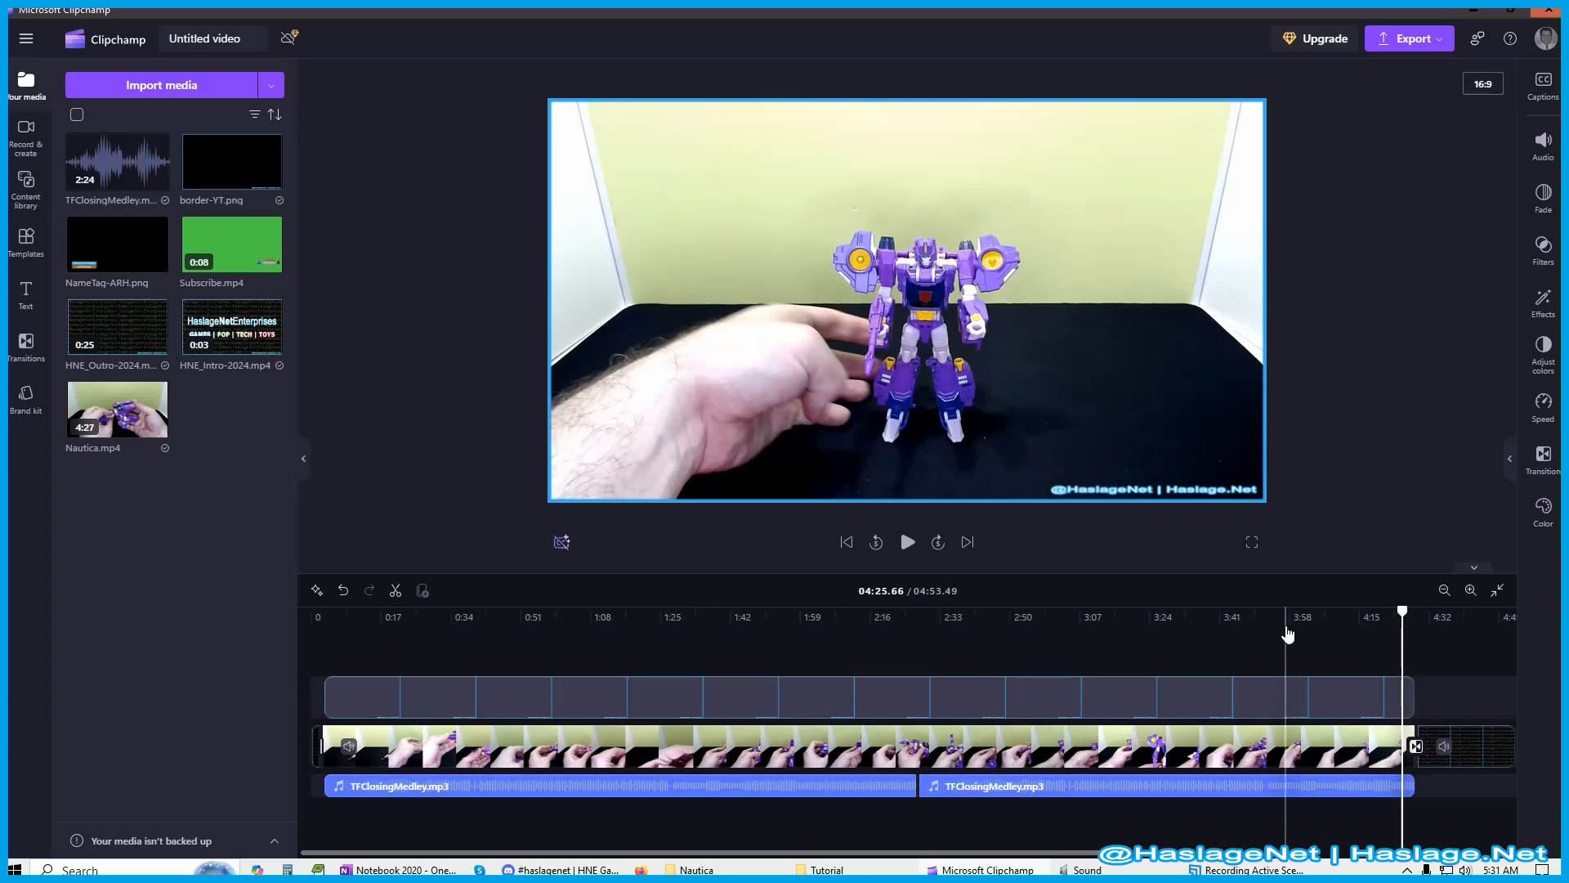
pyautogui.click(909, 543)
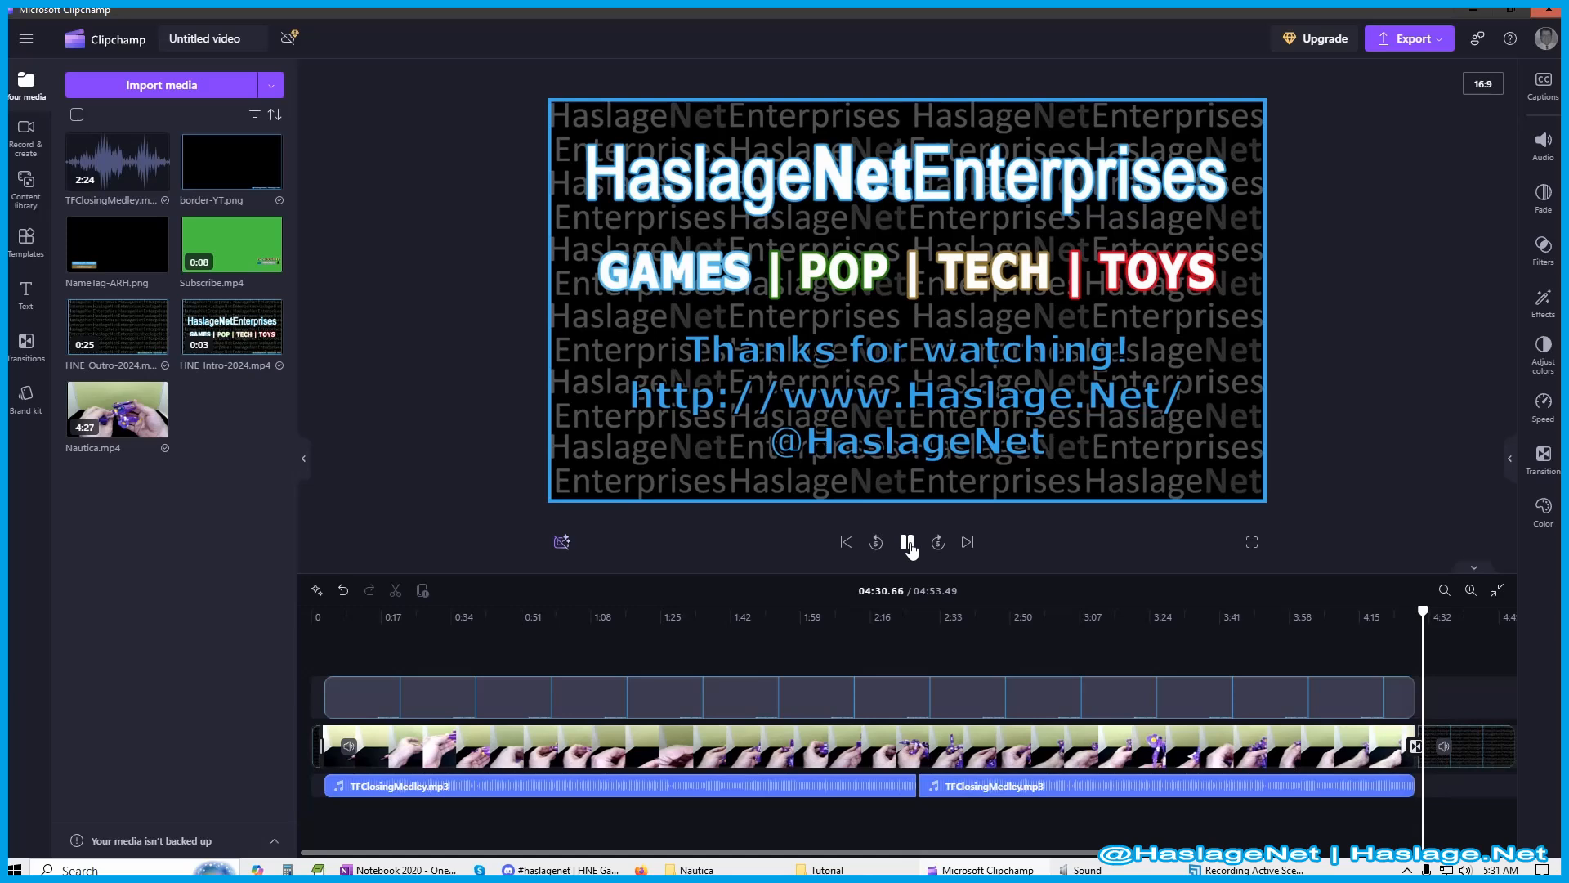
pyautogui.click(909, 543)
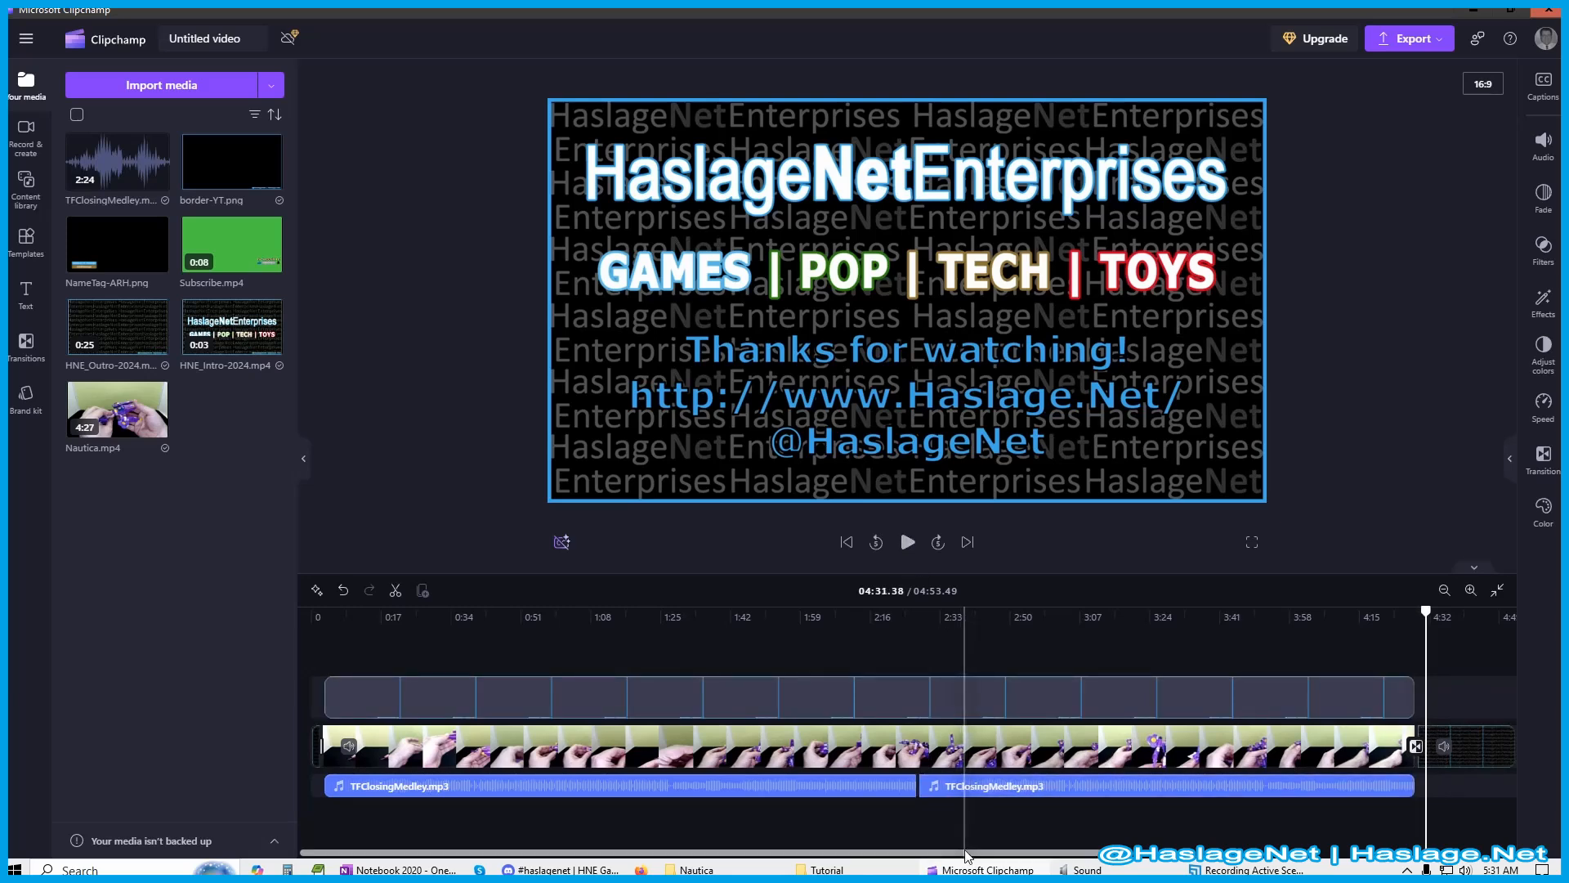
pyautogui.moveTo(969, 852)
pyautogui.mouseDown()
pyautogui.moveTo(1087, 851)
pyautogui.moveTo(969, 851)
pyautogui.mouseUp()
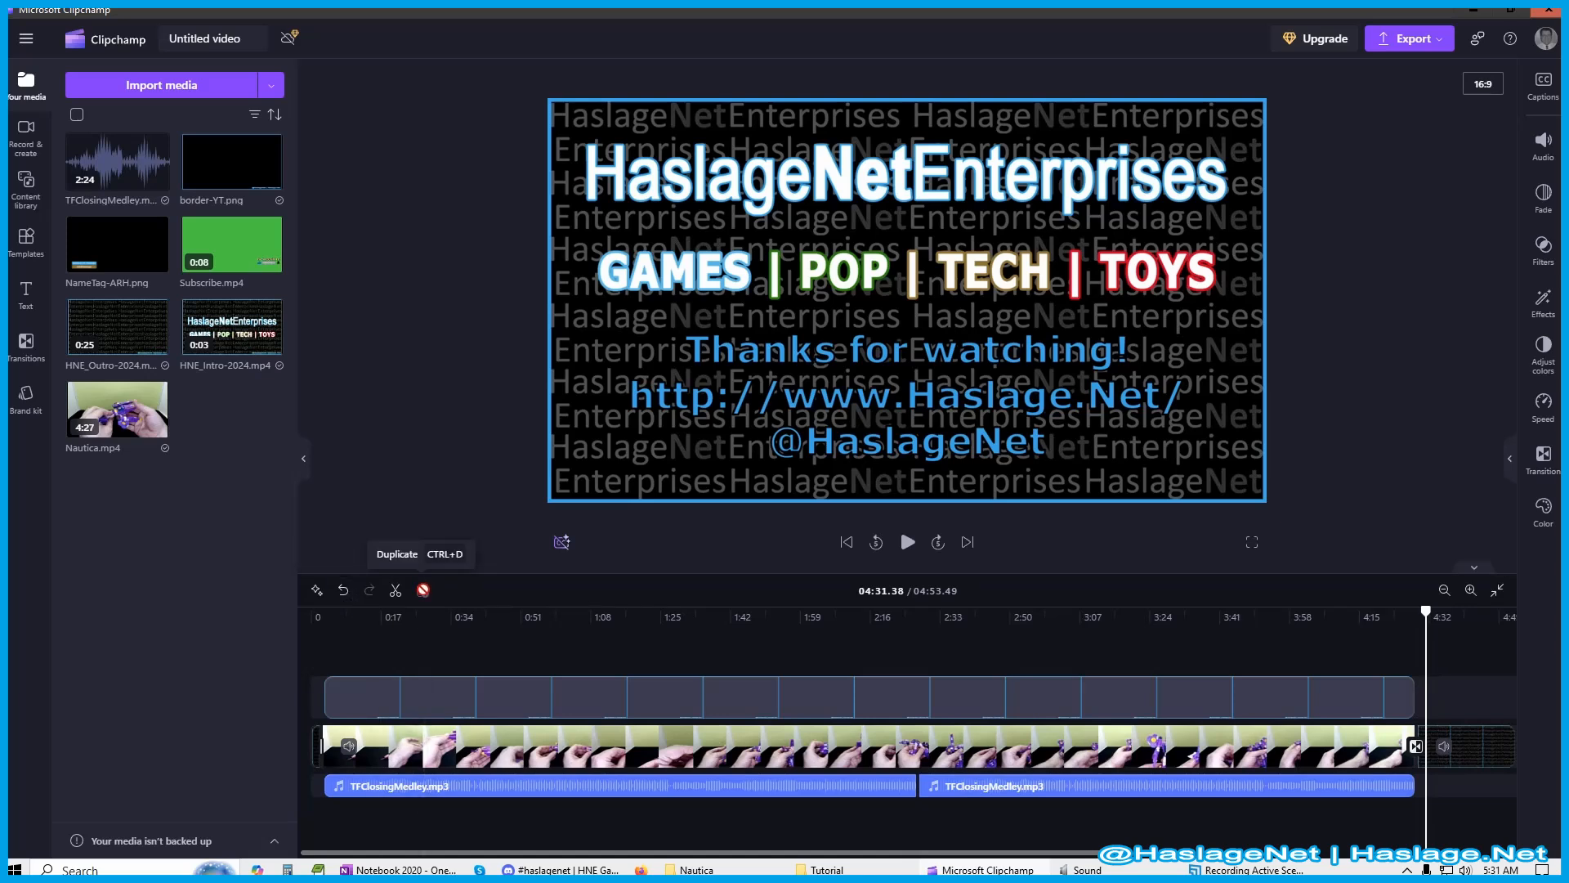
pyautogui.click(425, 699)
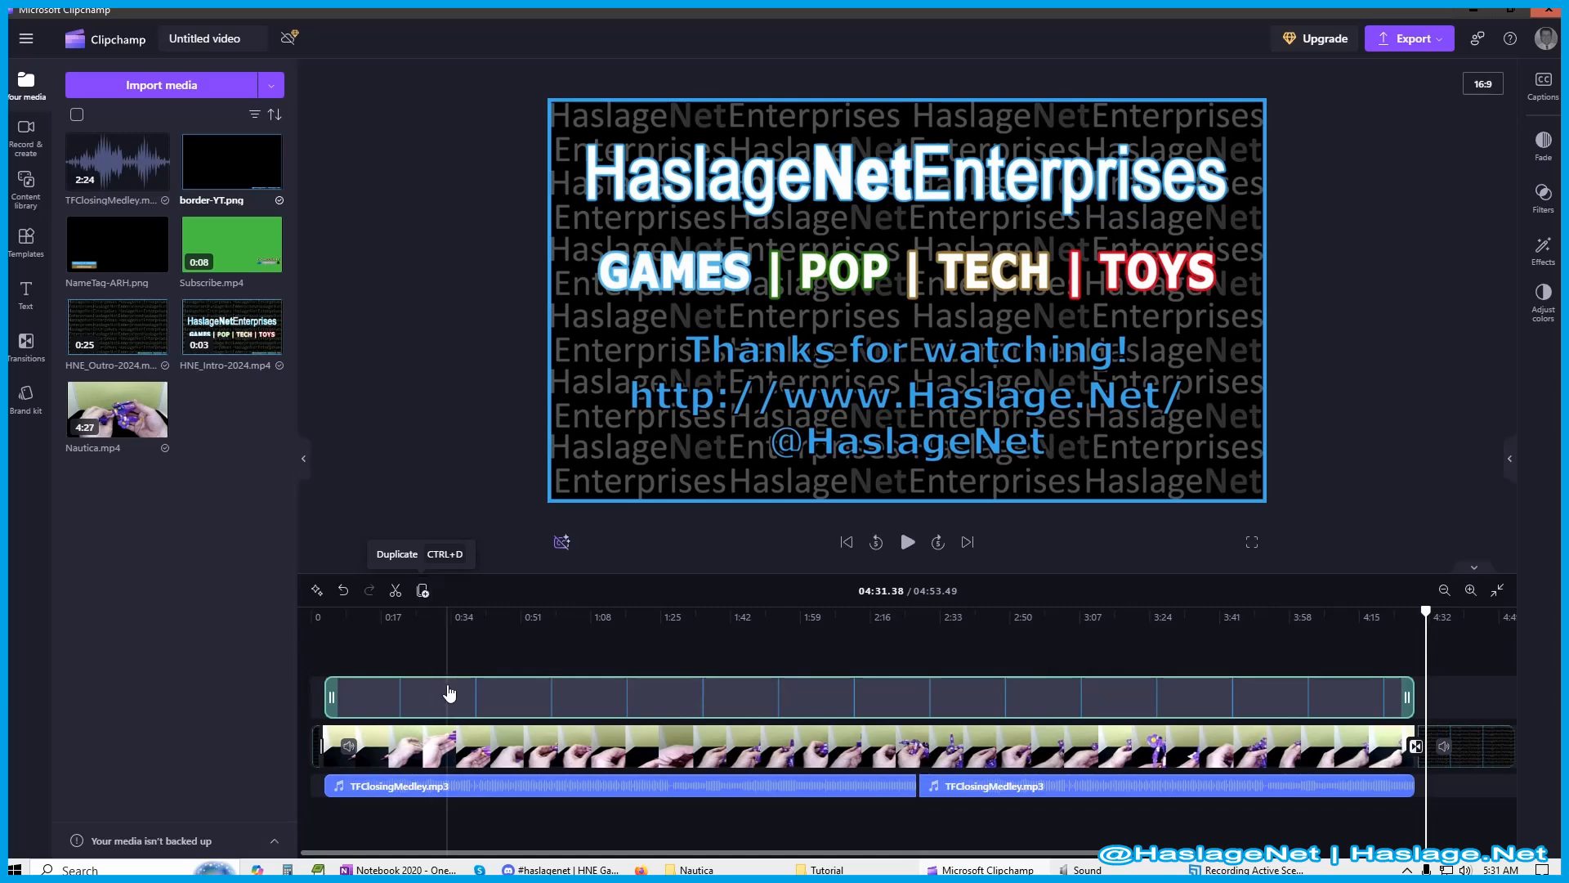
pyautogui.click(456, 739)
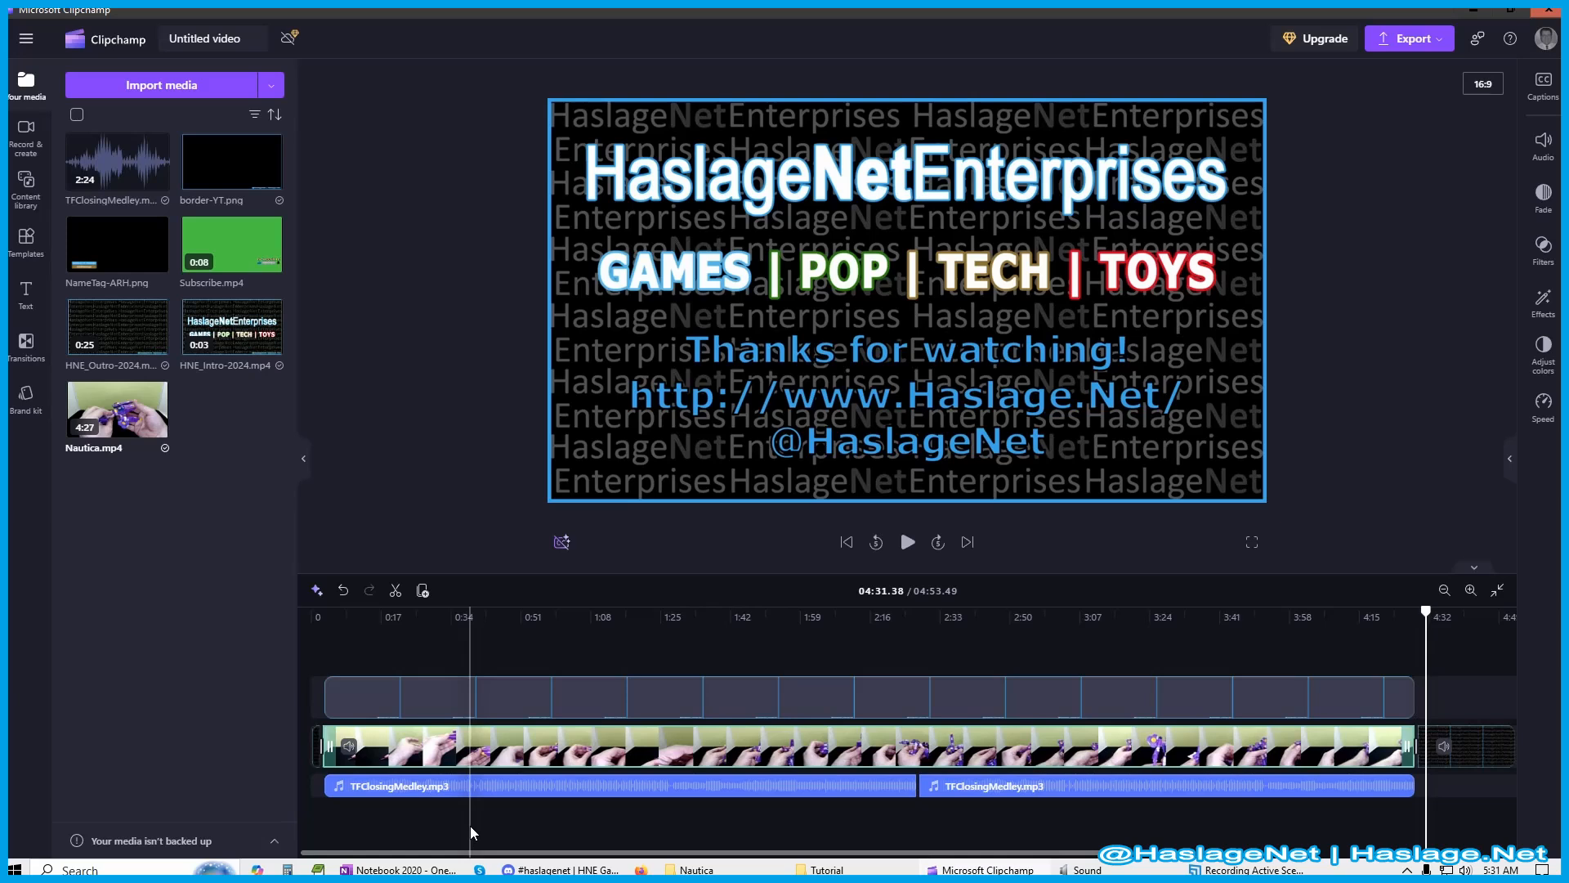
# Place Subscribe.mp4 on a new track above the border overlay, starting at 00:12.52.
pyautogui.click(531, 611)
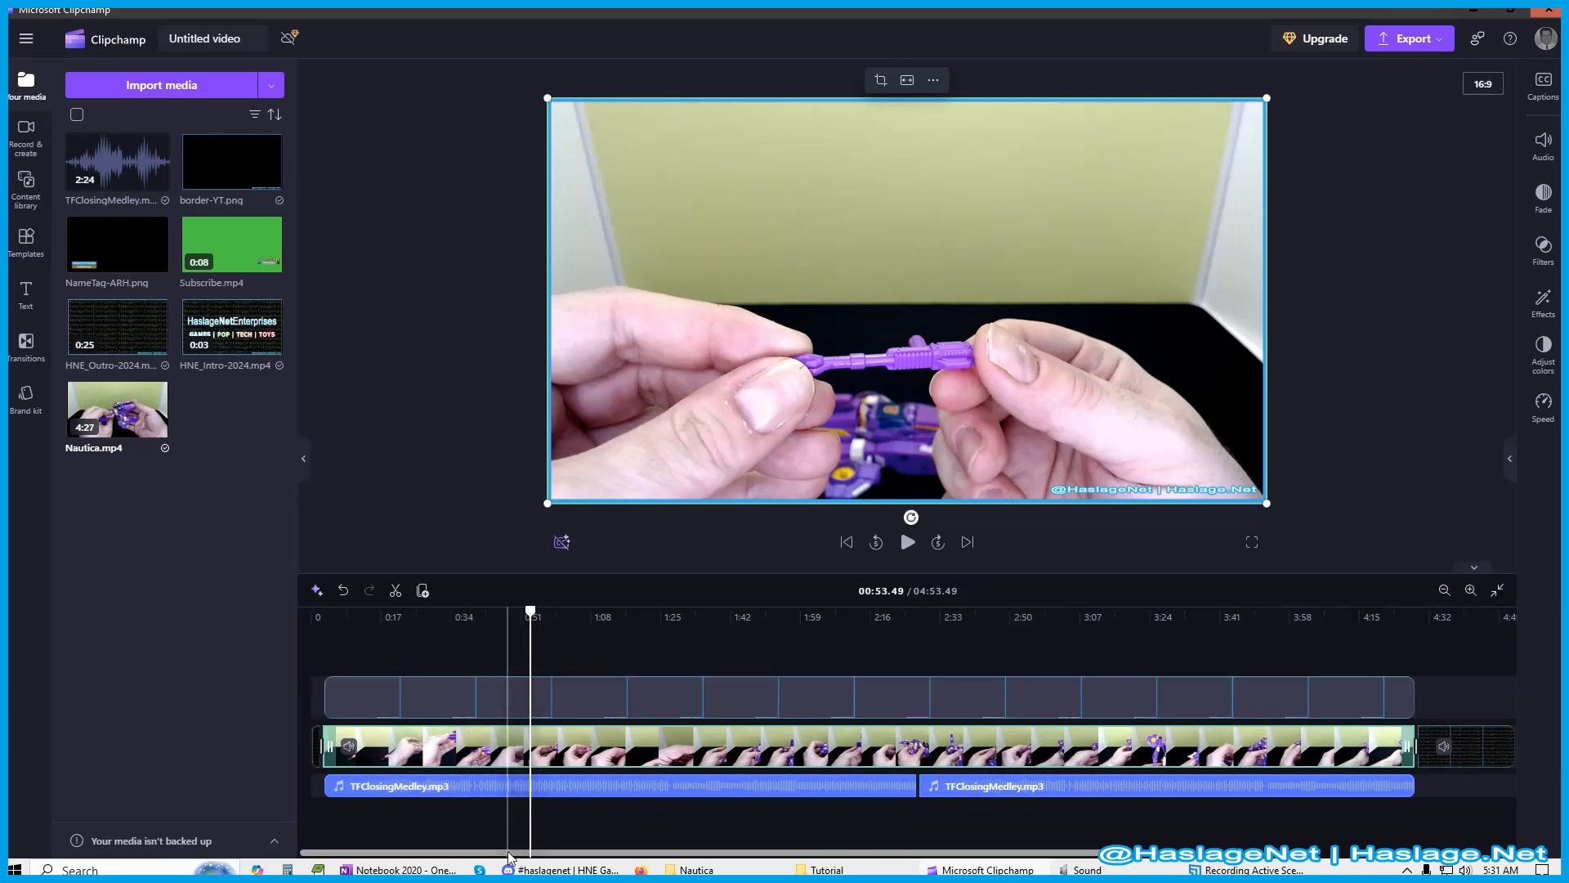
pyautogui.click(361, 613)
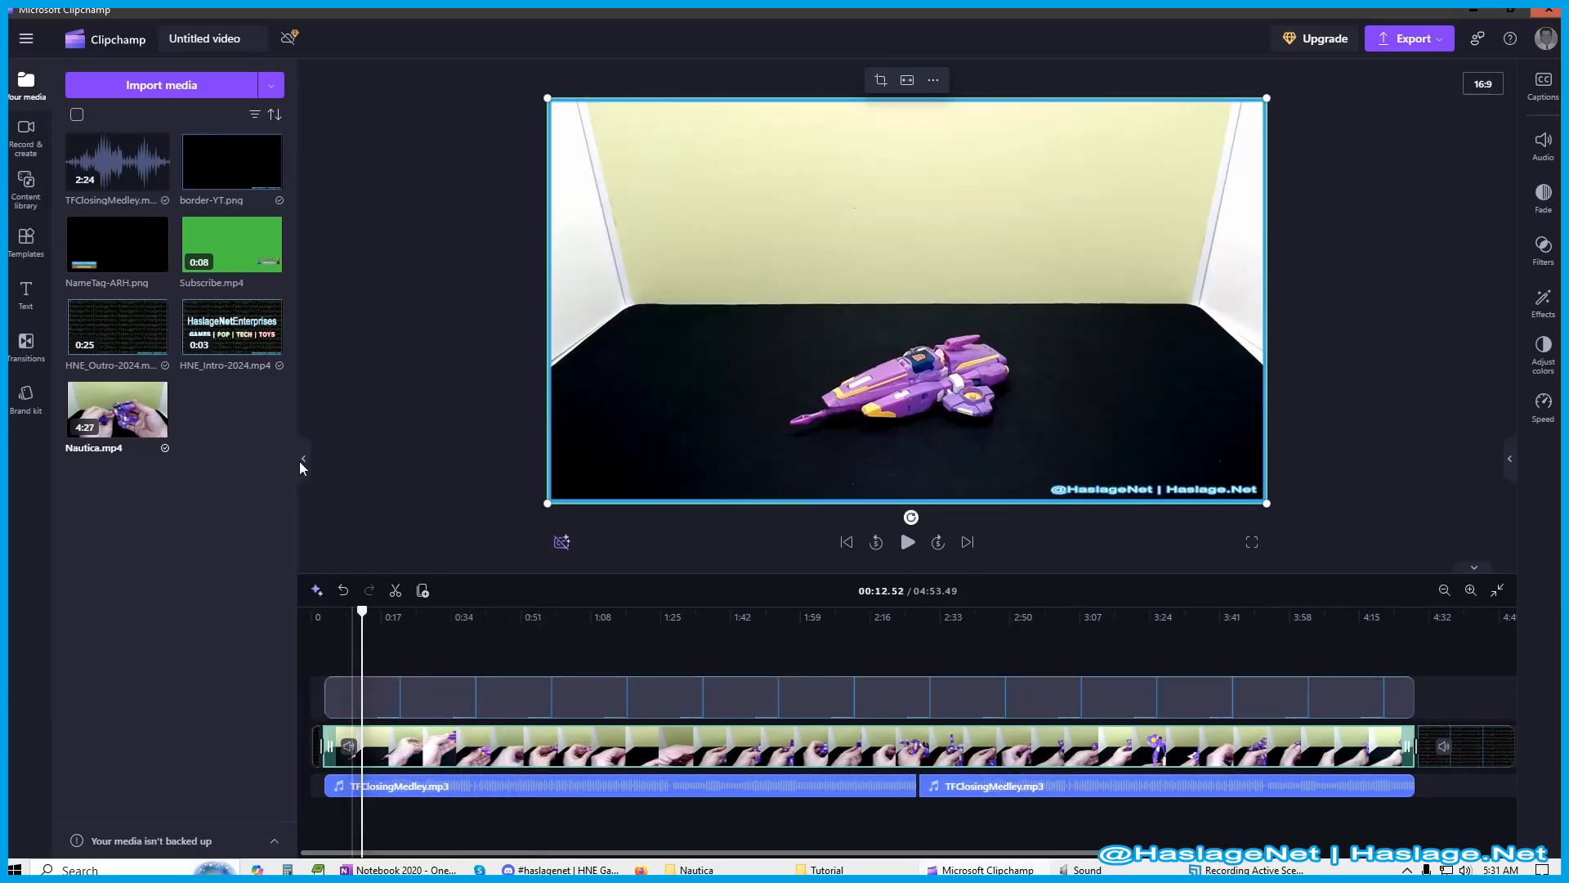
pyautogui.moveTo(231, 245); pyautogui.dragTo(412, 659)
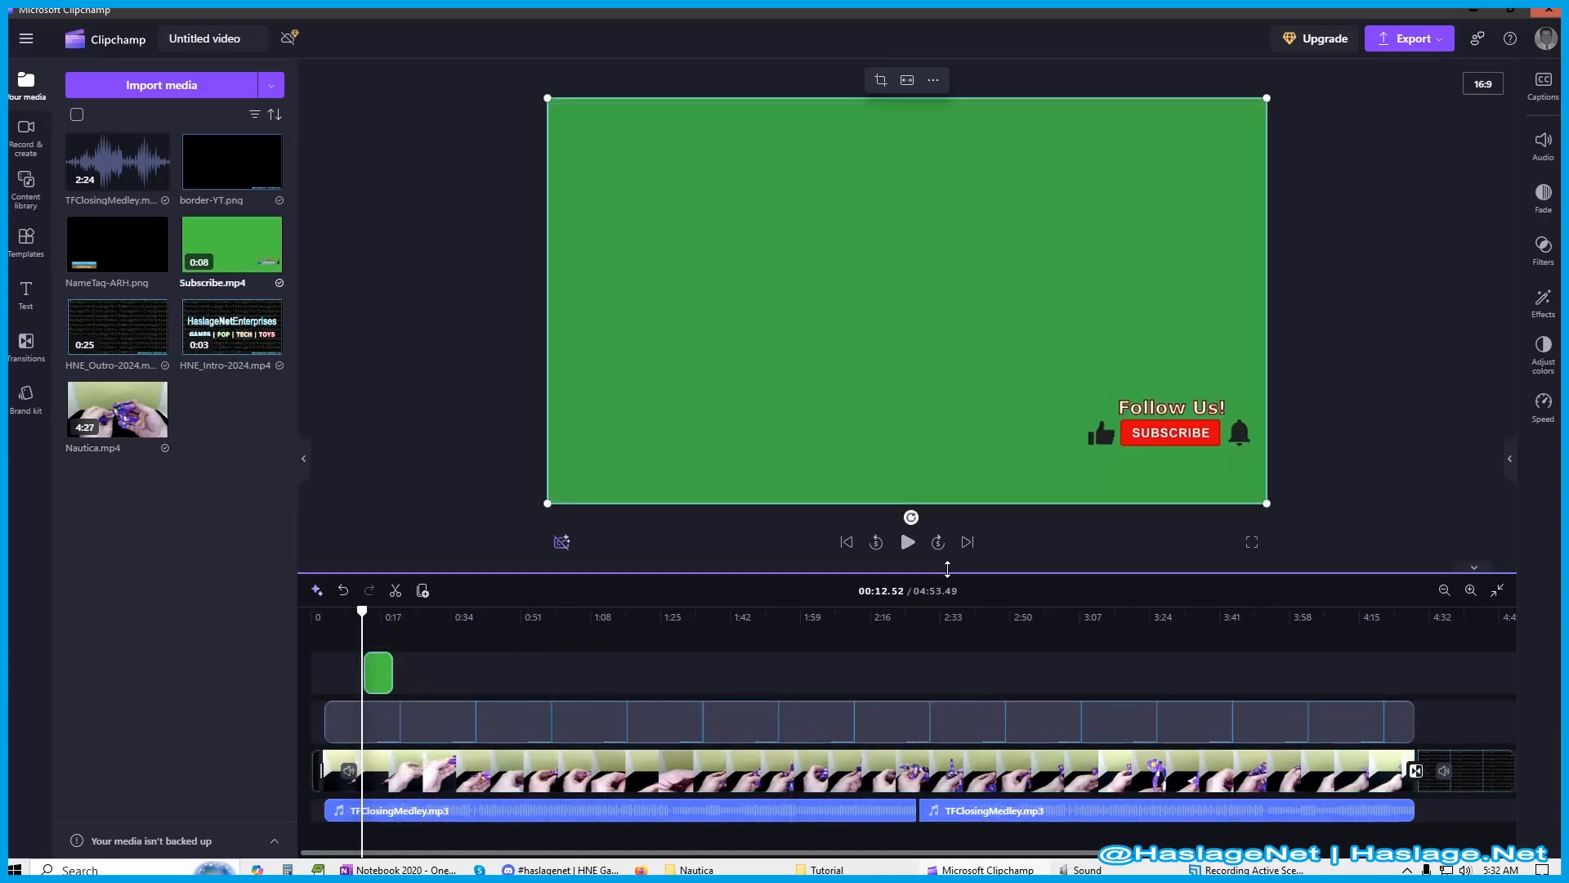
# Preview the Subscribe.mp4 overlay and remove its green background with the Green screen effect.
pyautogui.click(907, 542)
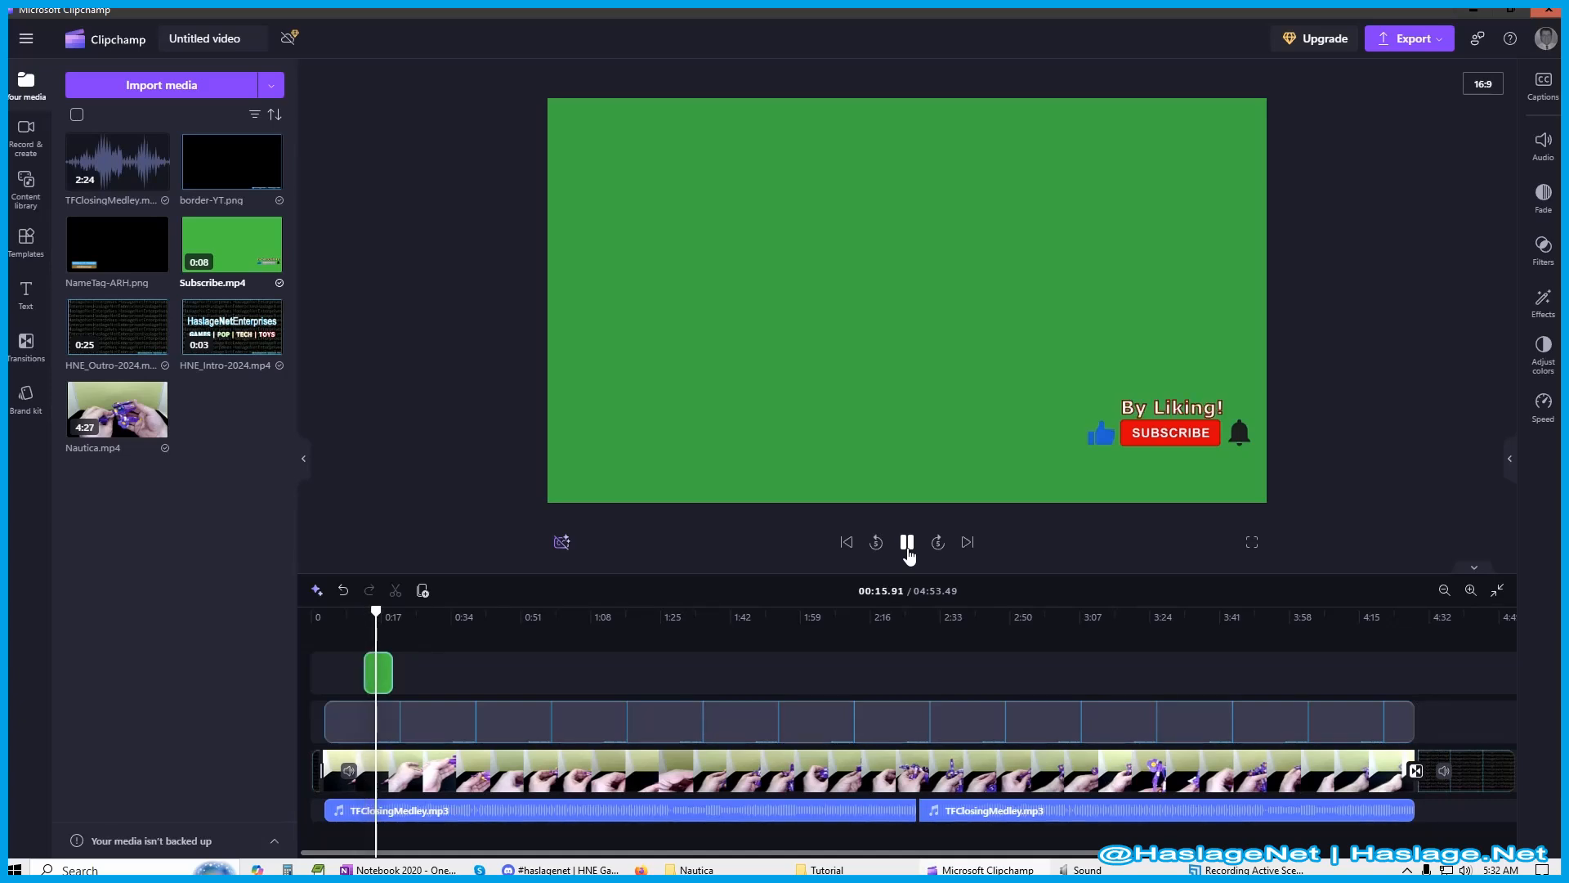
pyautogui.click(907, 546)
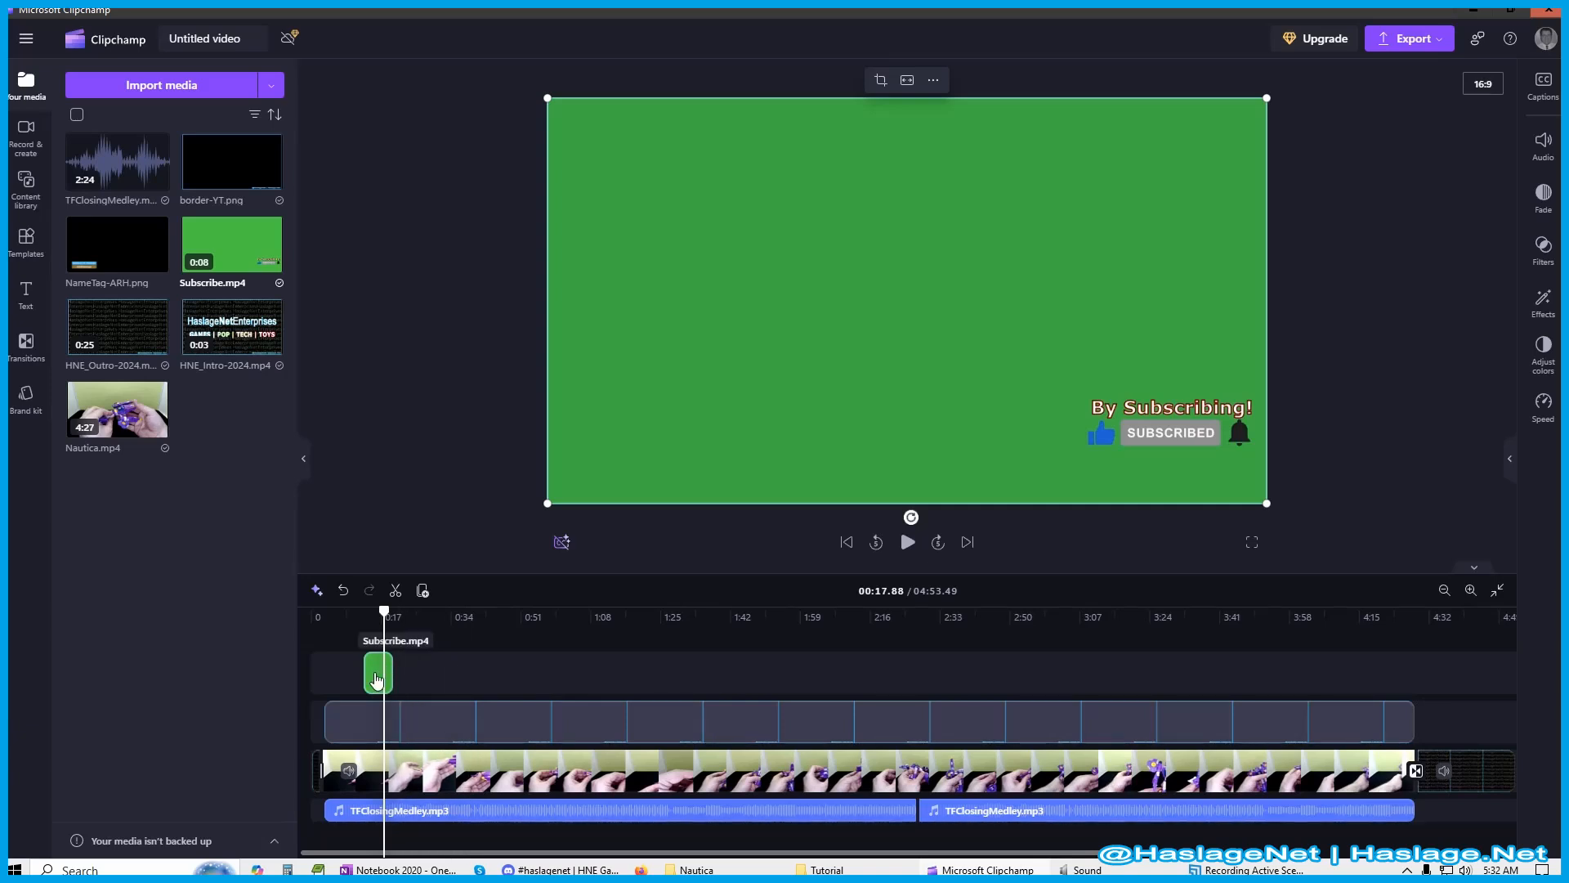
pyautogui.click(1540, 309)
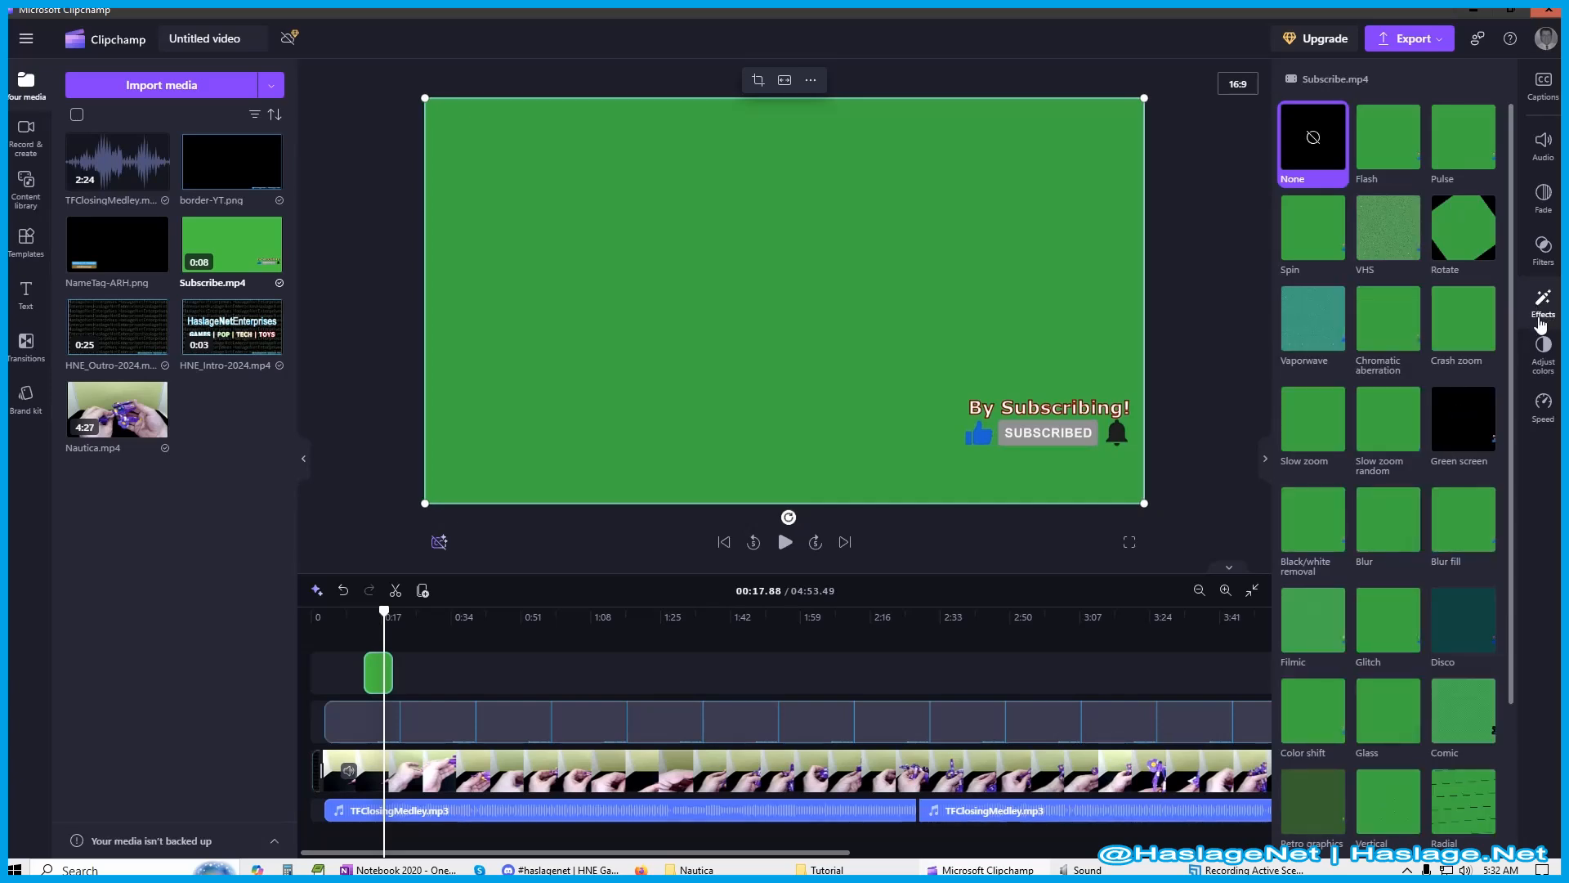
pyautogui.click(1460, 431)
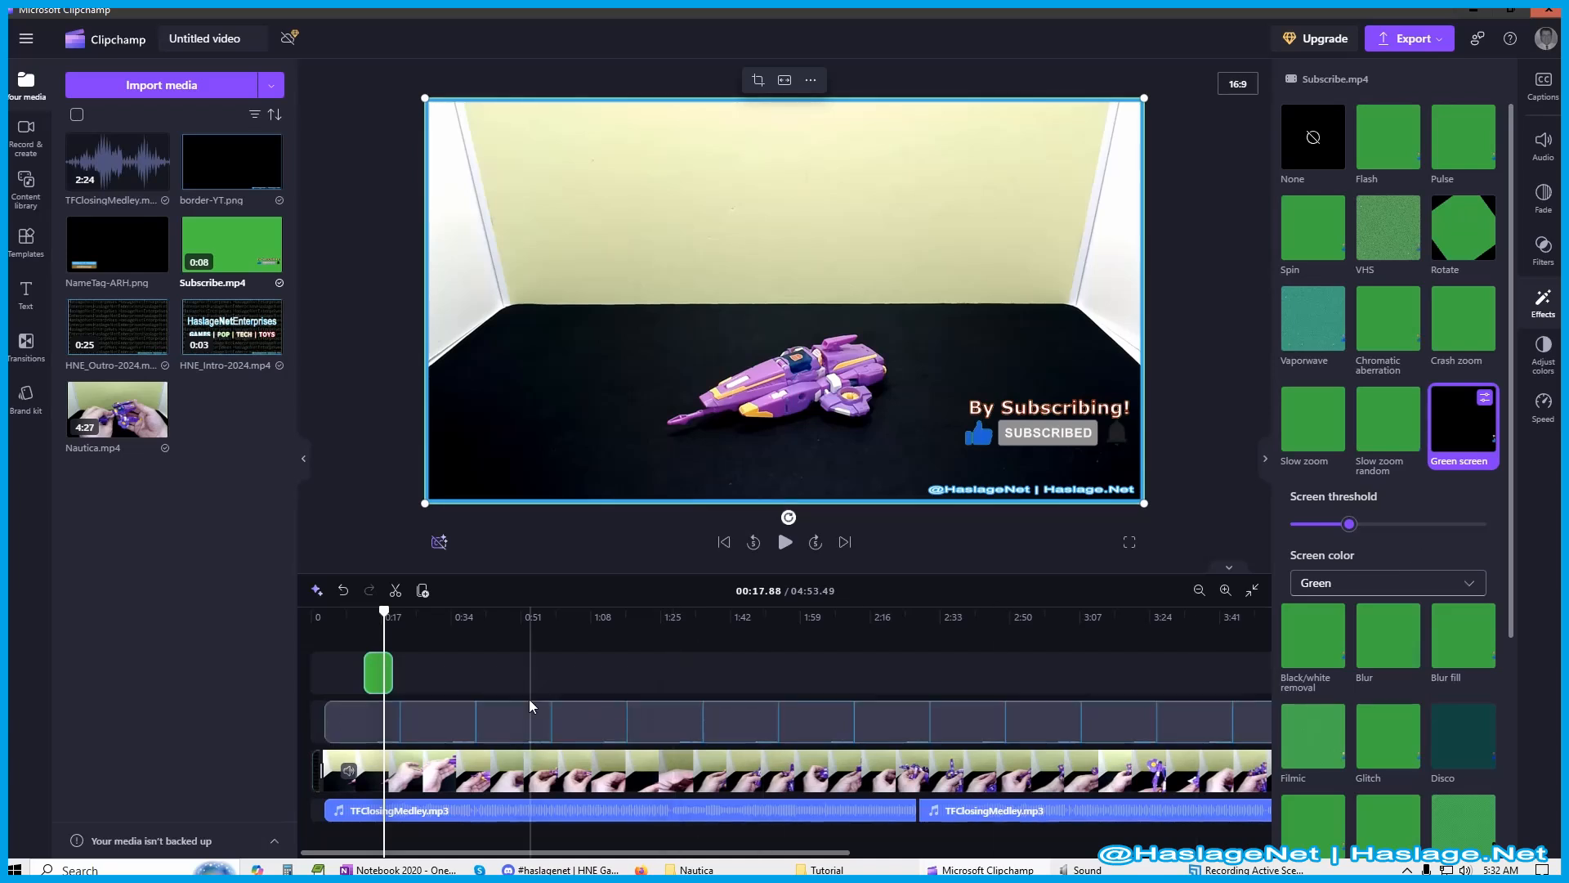
# Play the section from about 00:09 to check how the keyed subscribe overlay appears over the Nautica footage.
pyautogui.click(362, 619)
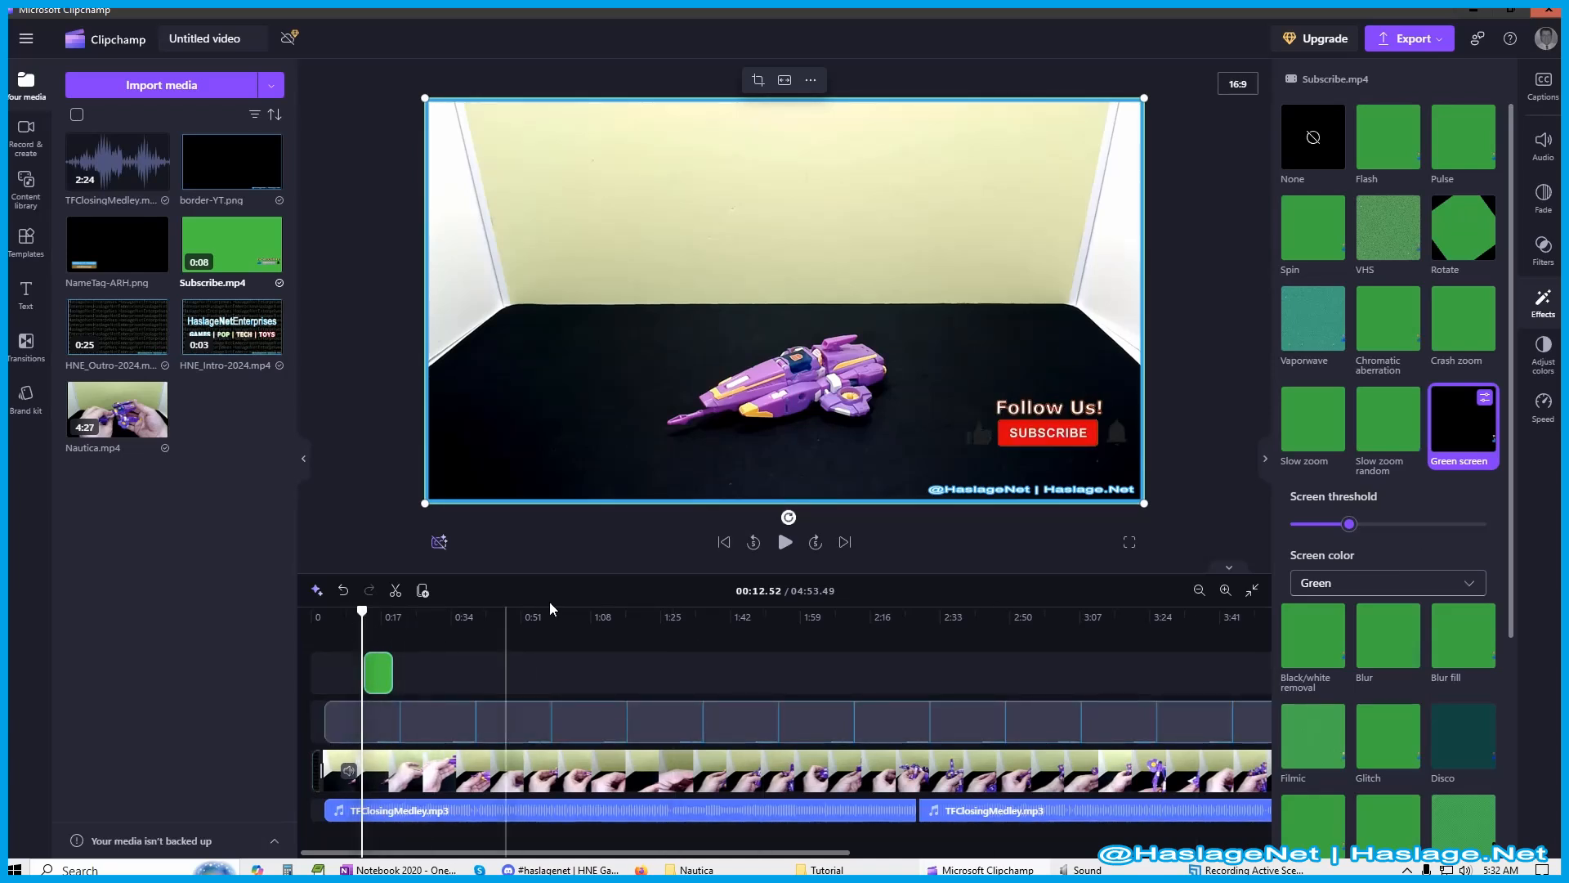
pyautogui.click(348, 619)
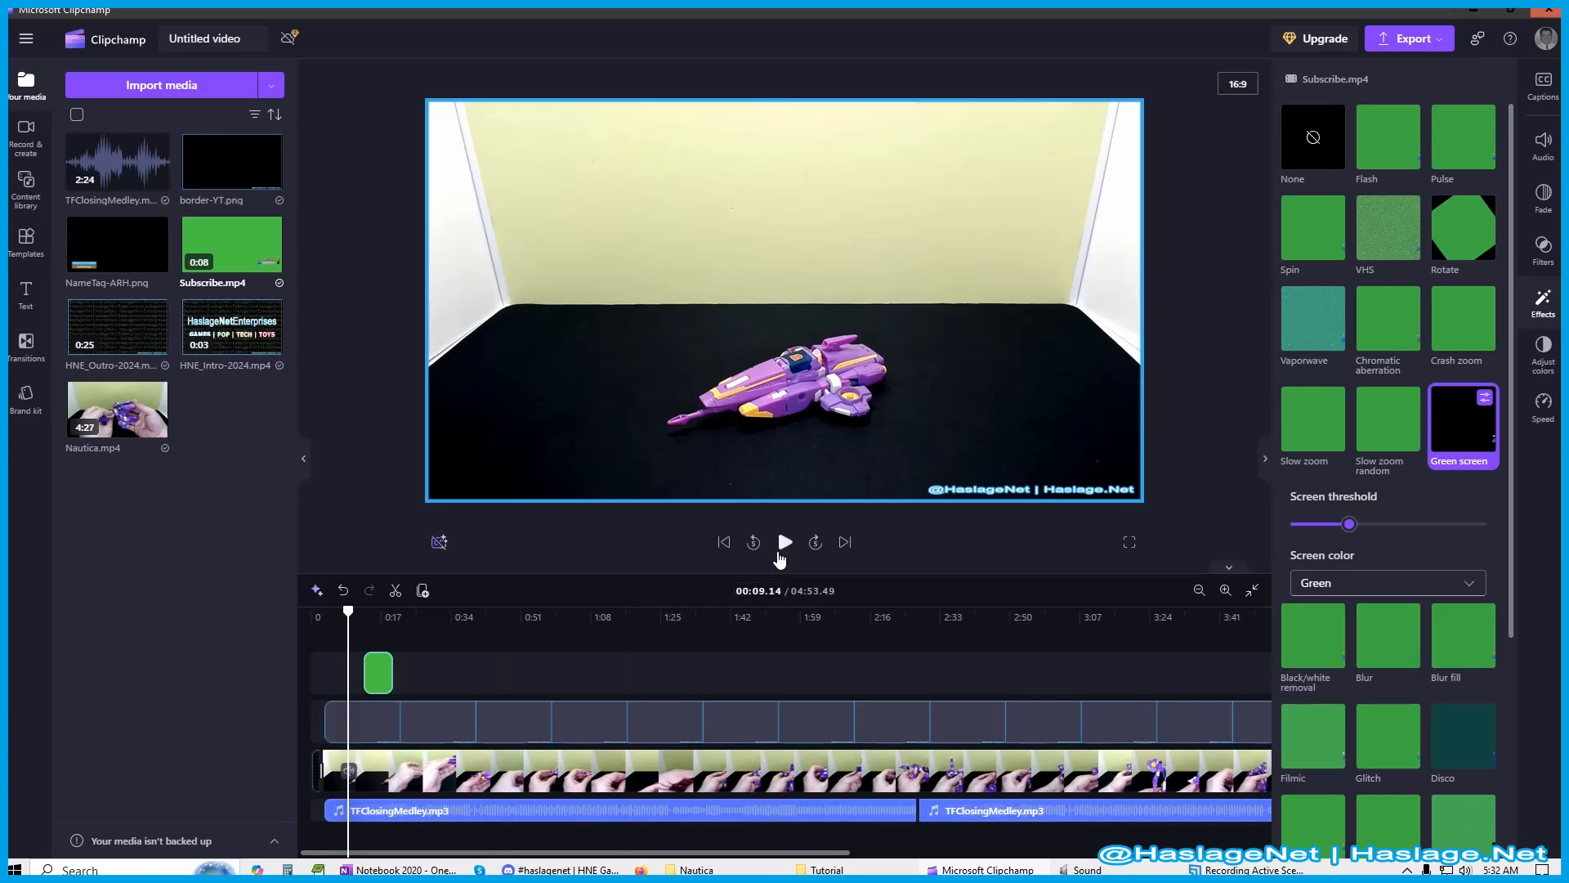
pyautogui.click(784, 543)
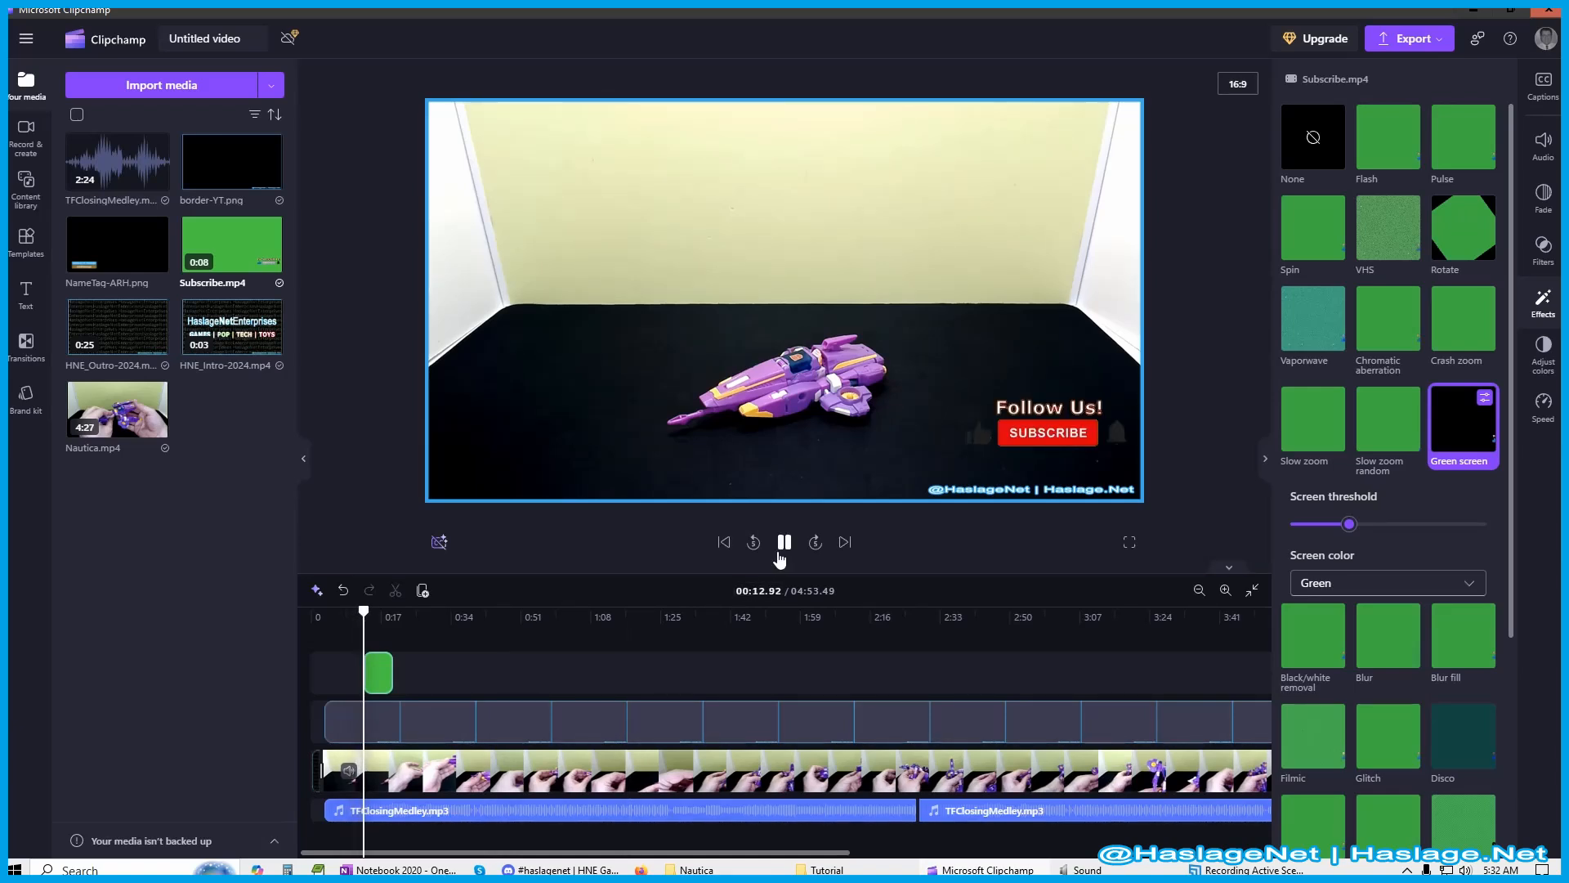
pyautogui.click(783, 486)
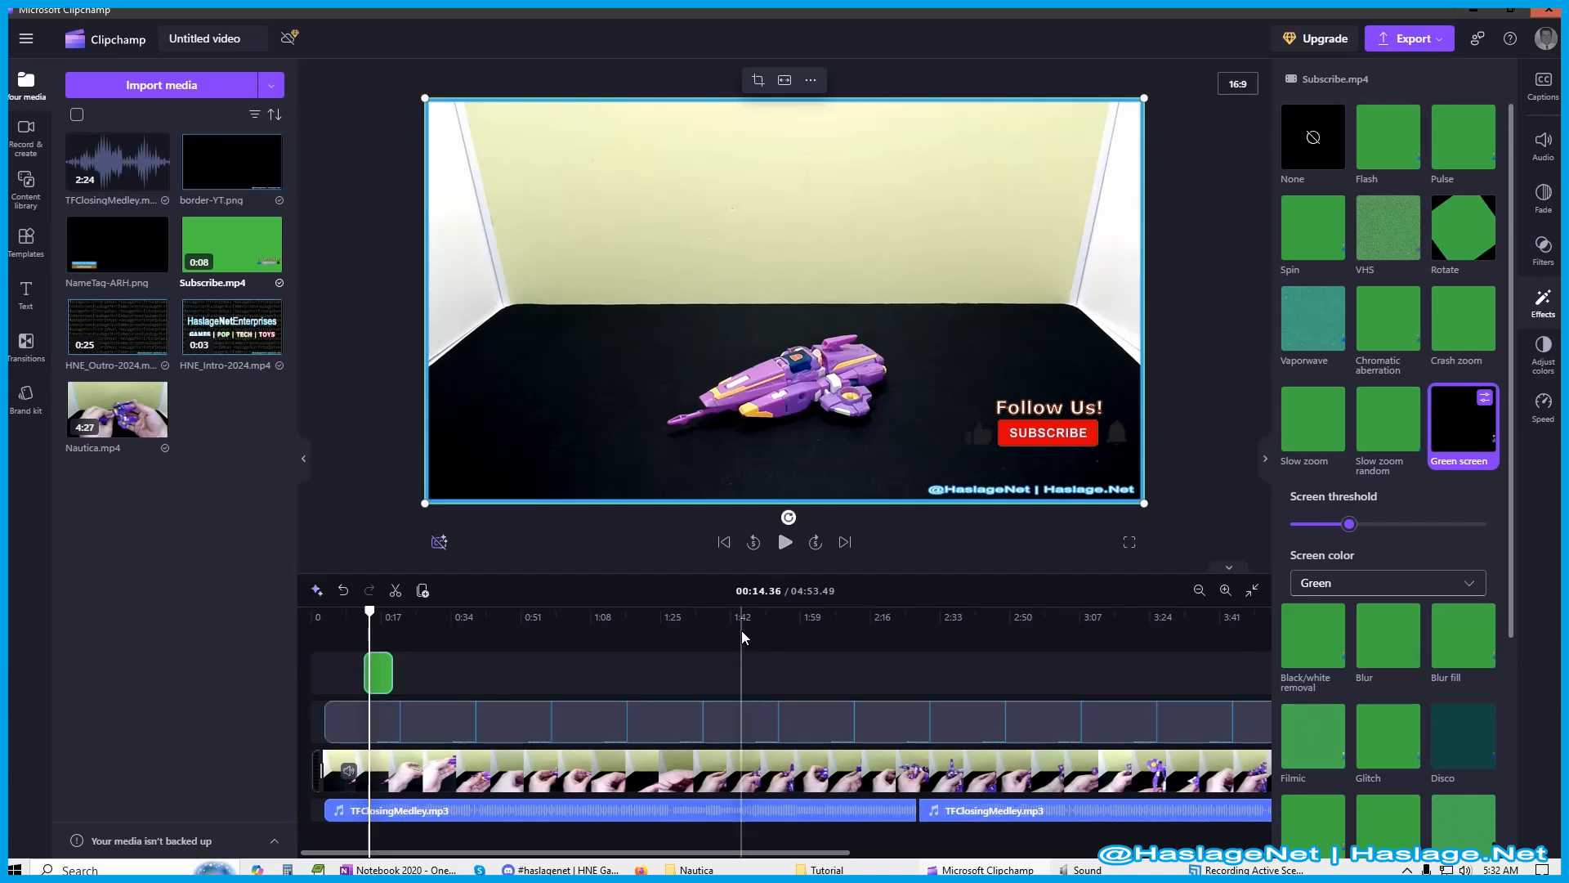
pyautogui.click(1543, 309)
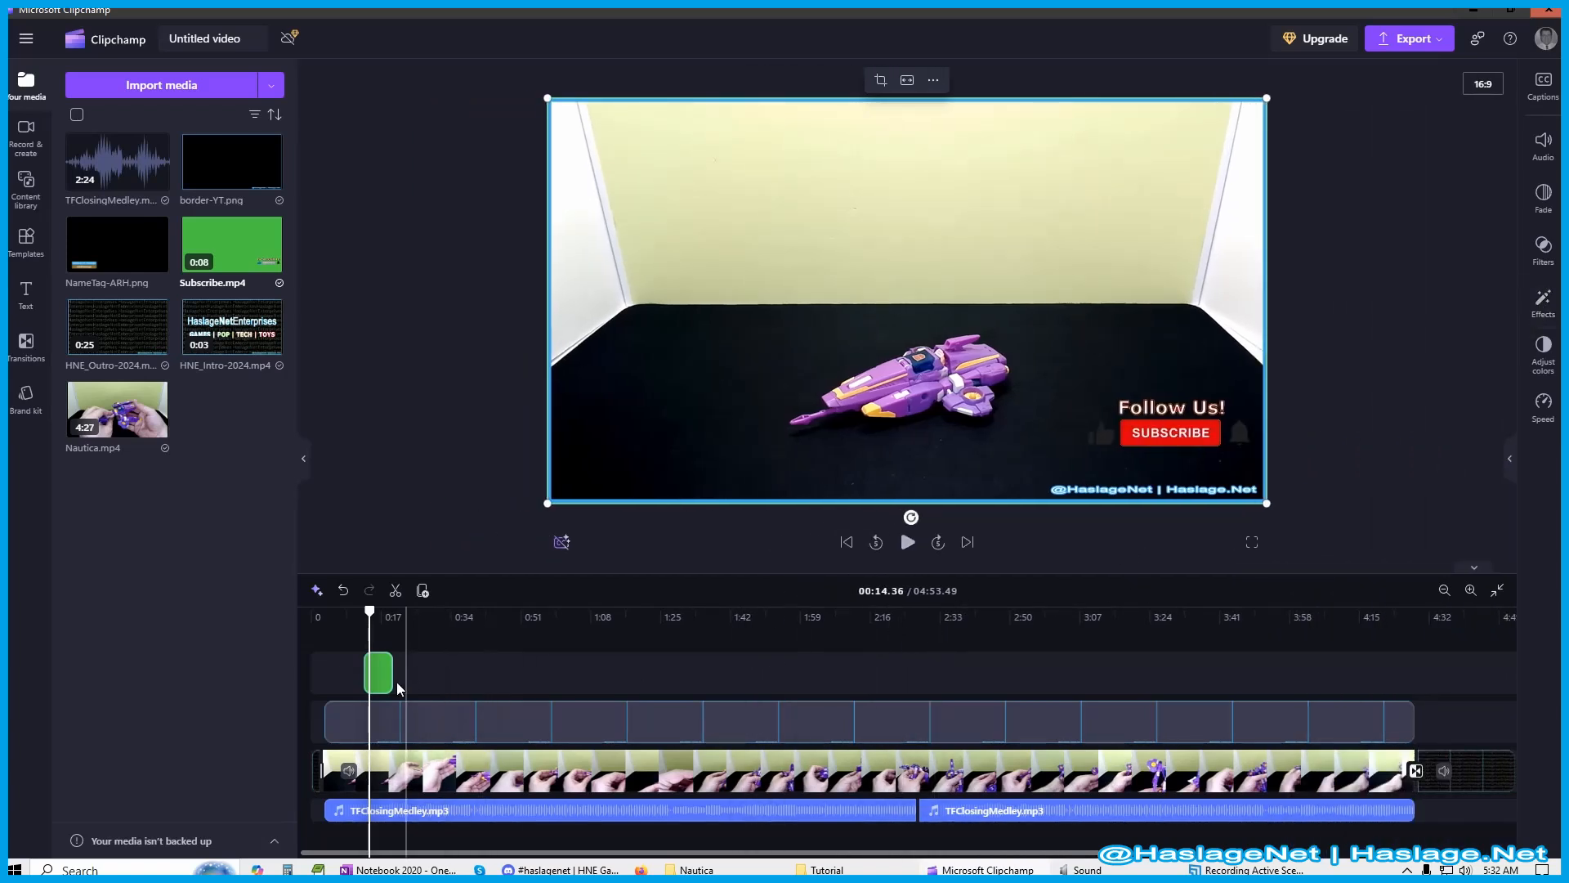
# Add a short fade in and a short fade out to the Subscribe.mp4 clip.
pyautogui.click(371, 675)
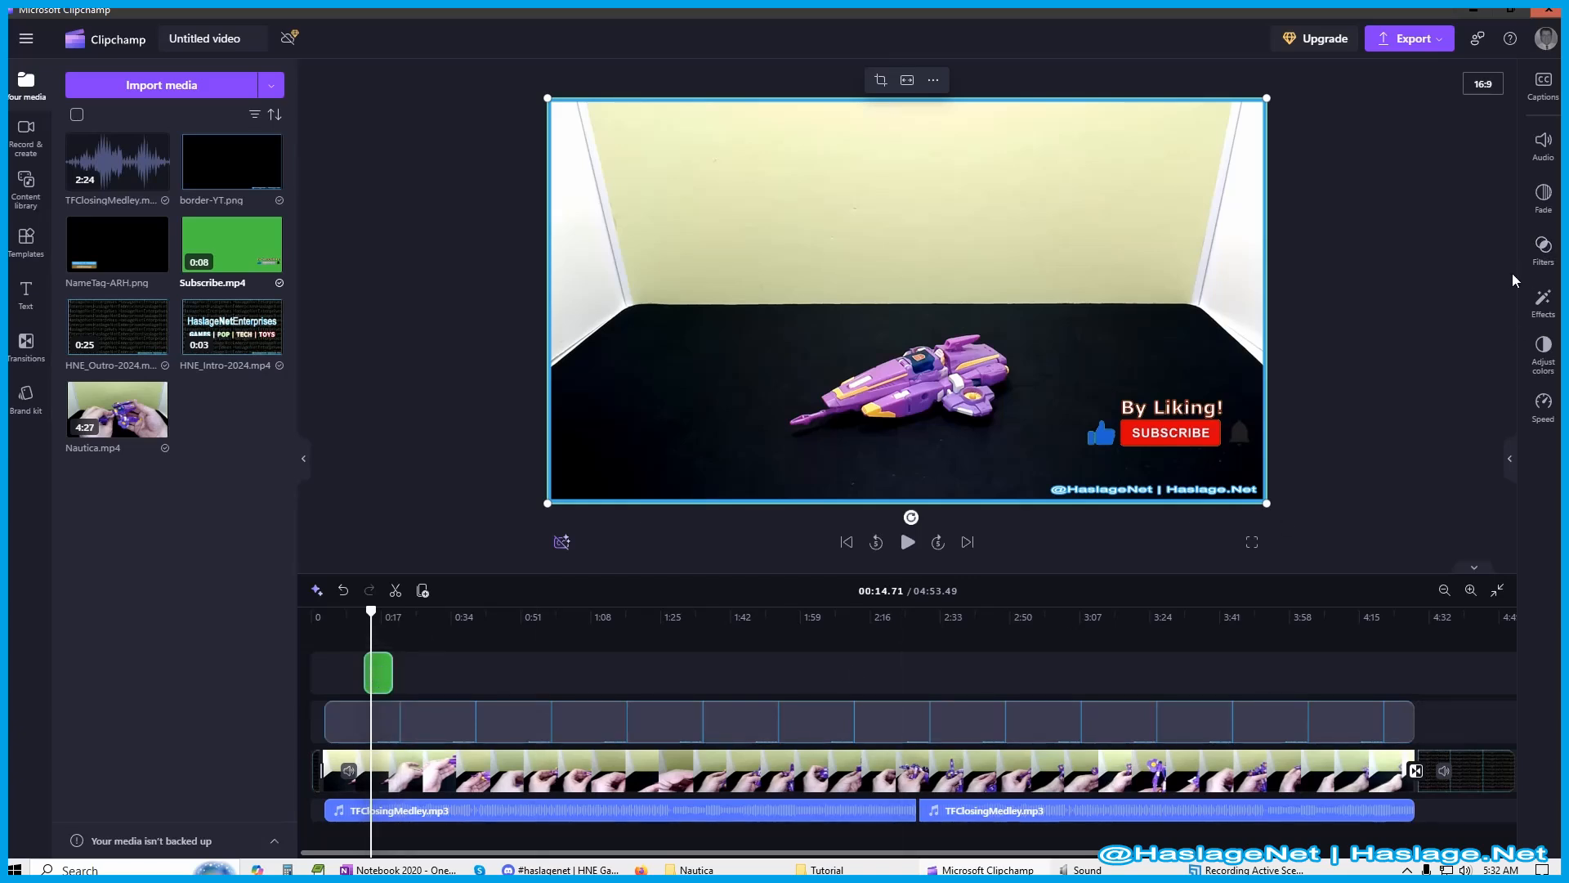
pyautogui.click(1543, 197)
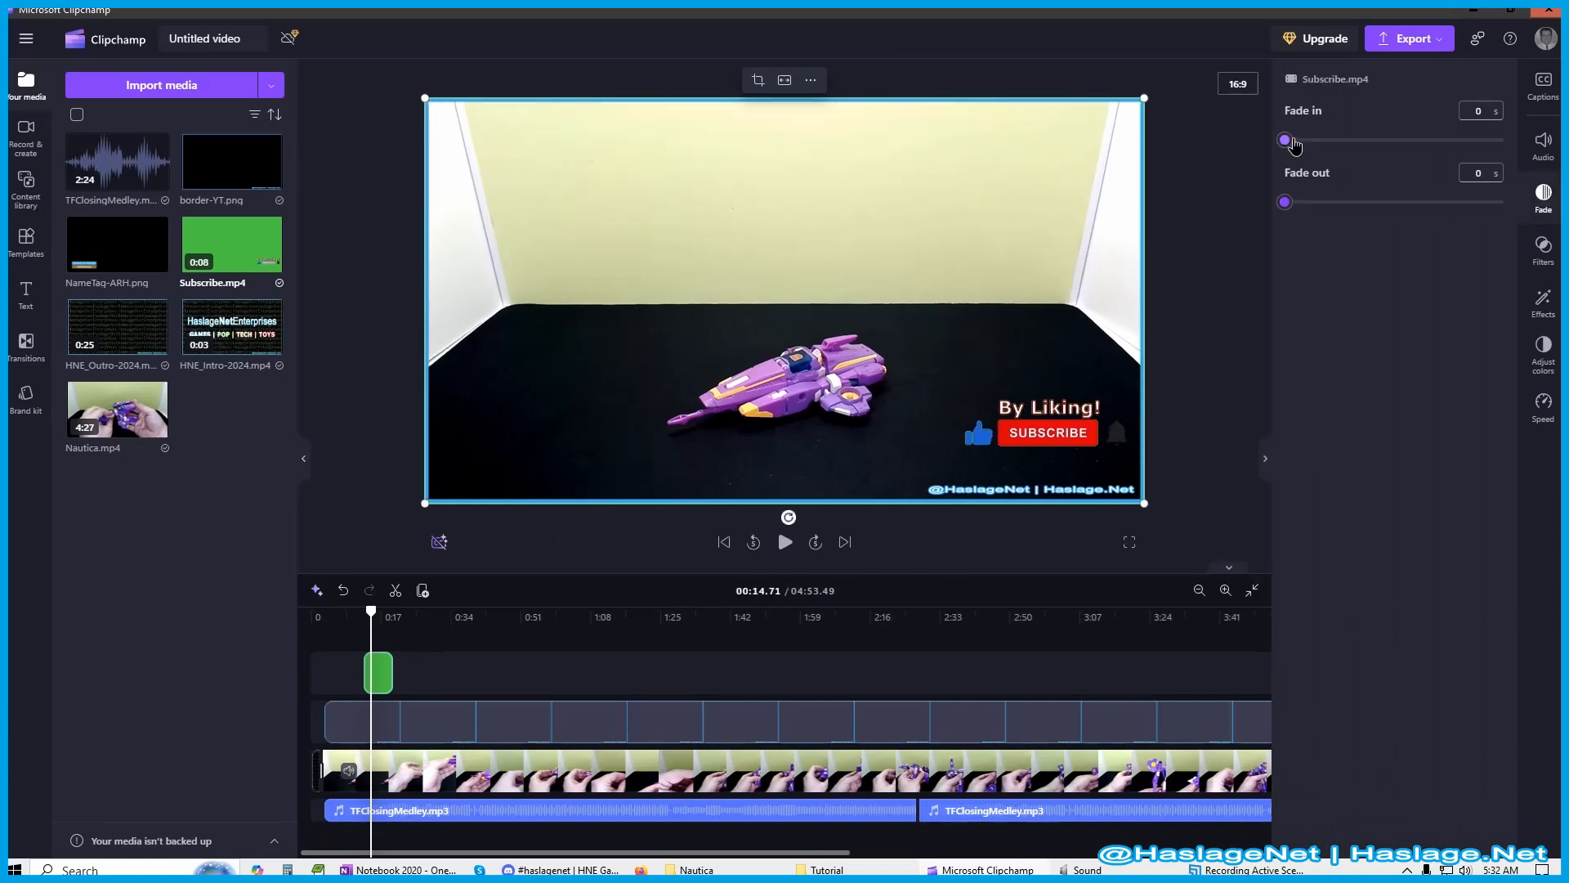
pyautogui.moveTo(1293, 141); pyautogui.dragTo(1312, 146)
pyautogui.moveTo(1282, 209); pyautogui.dragTo(1321, 211)
pyautogui.click(1543, 196)
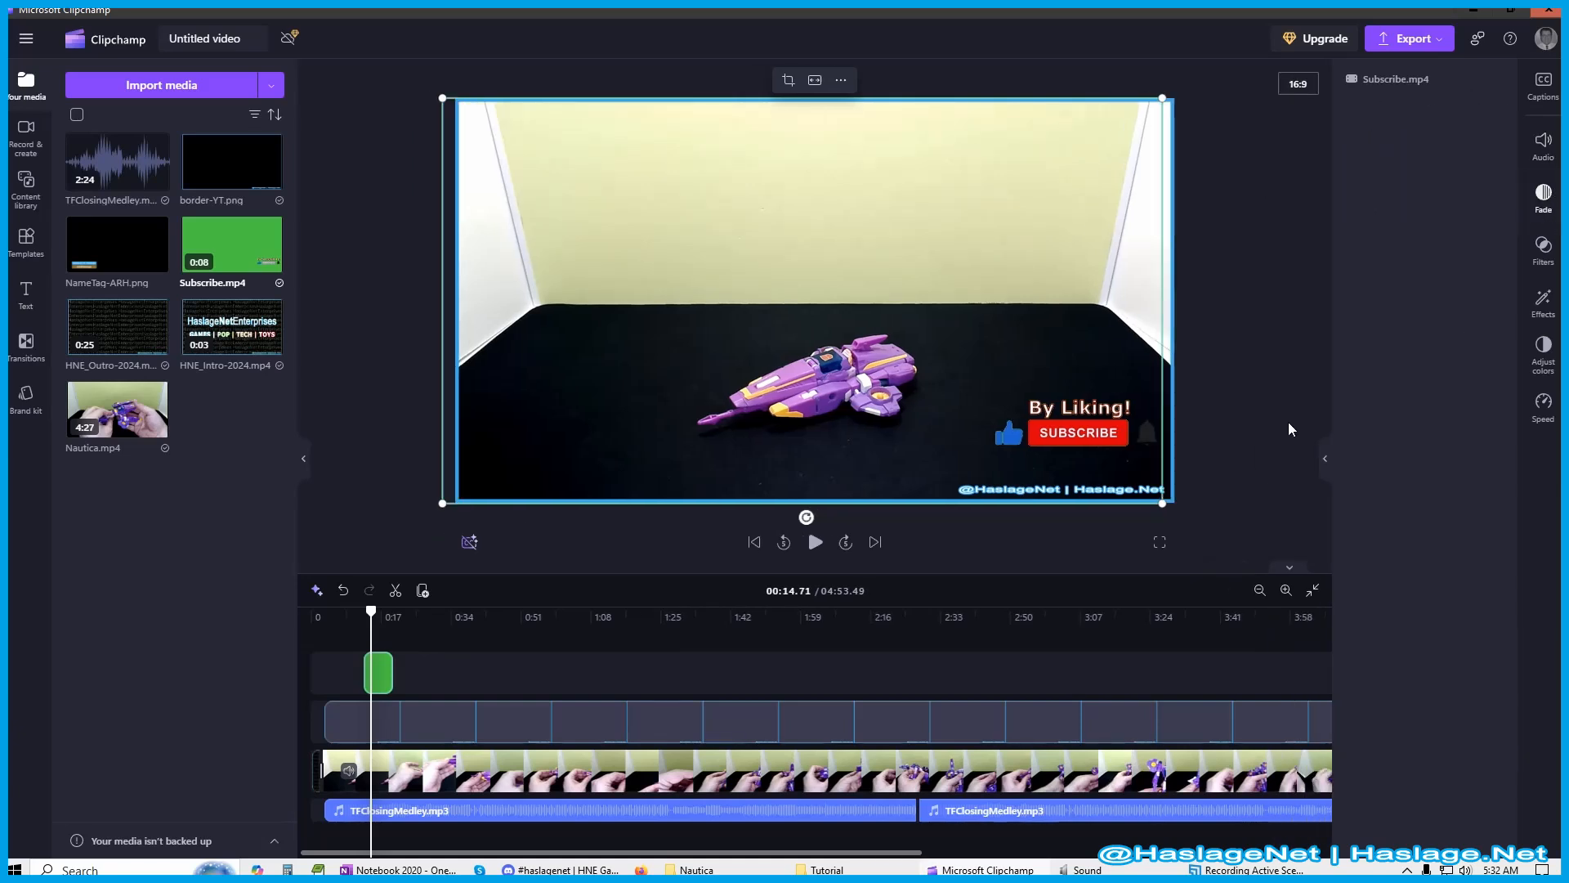
# Play from about 00:10 past the end of the Subscribe.mp4 clip to check its fades.
pyautogui.click(356, 622)
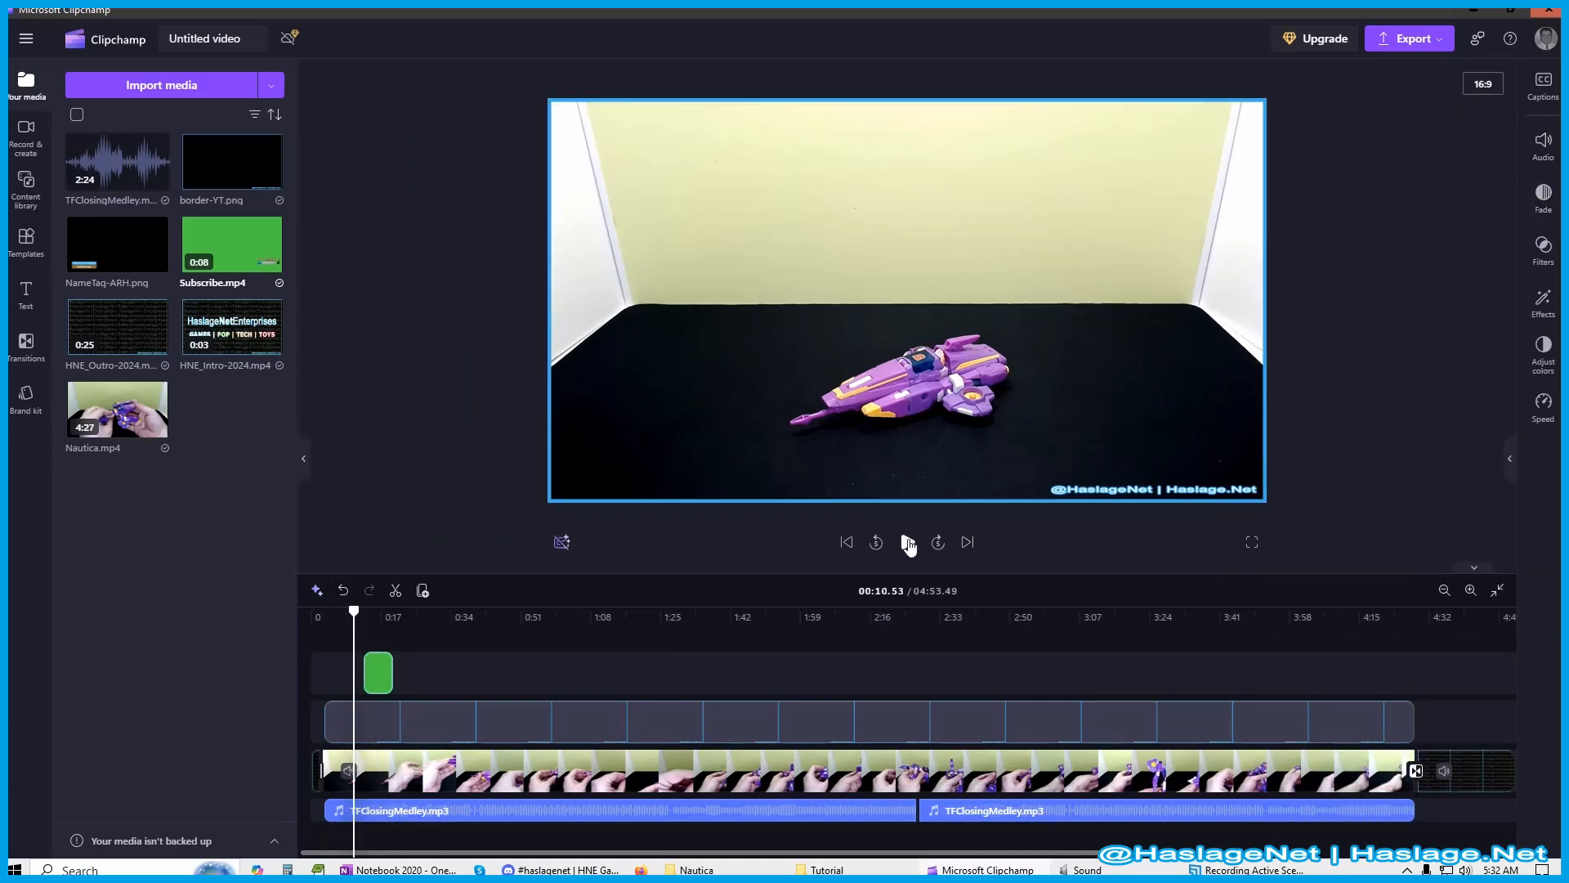
pyautogui.click(907, 542)
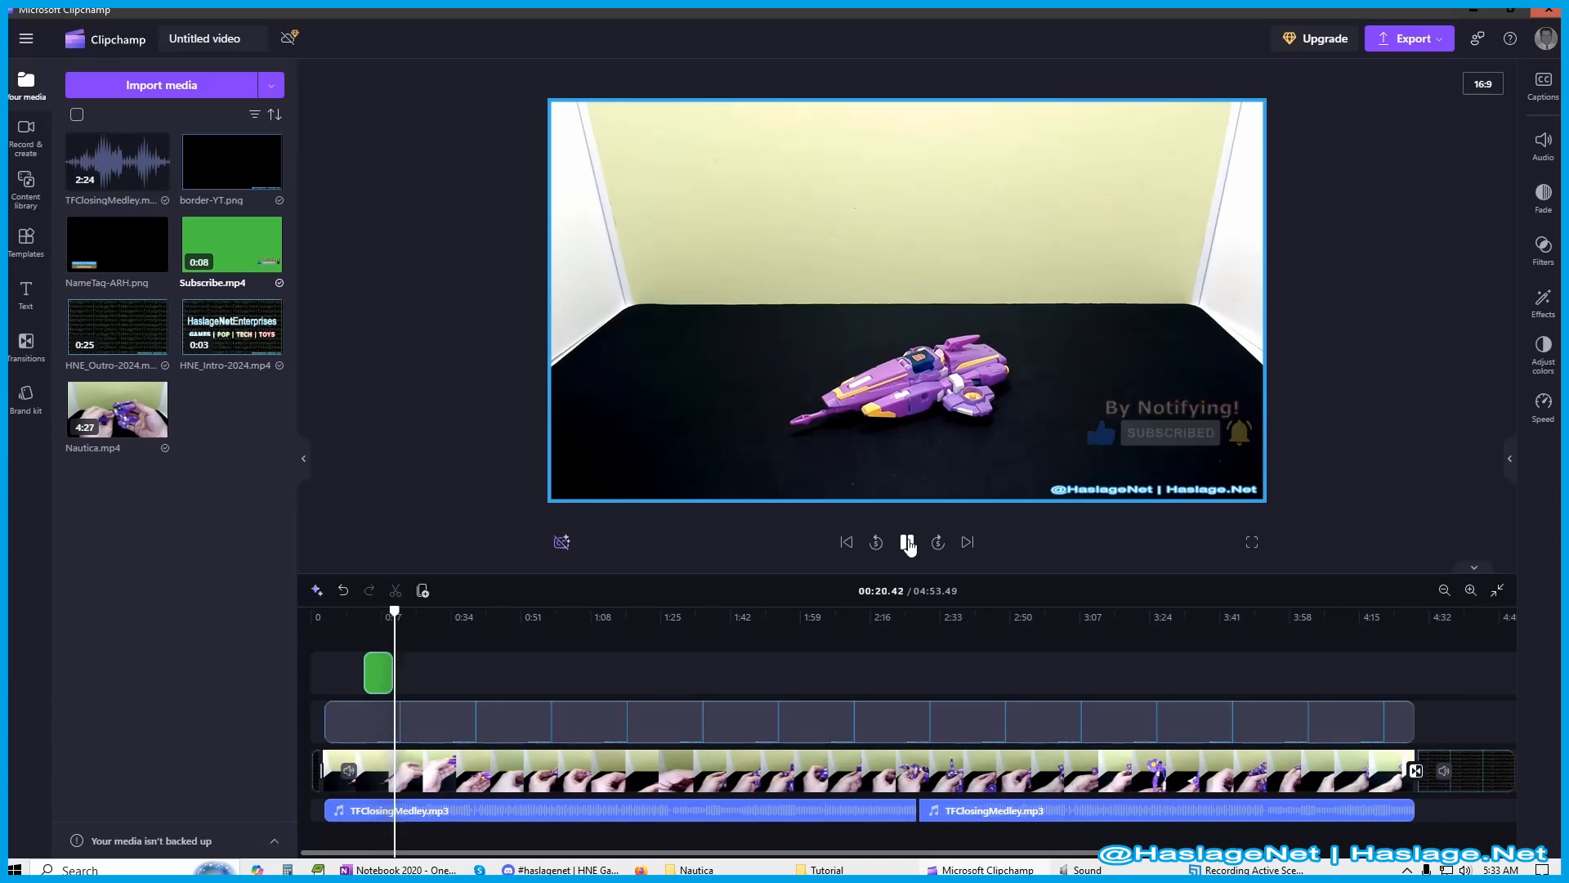
pyautogui.click(908, 544)
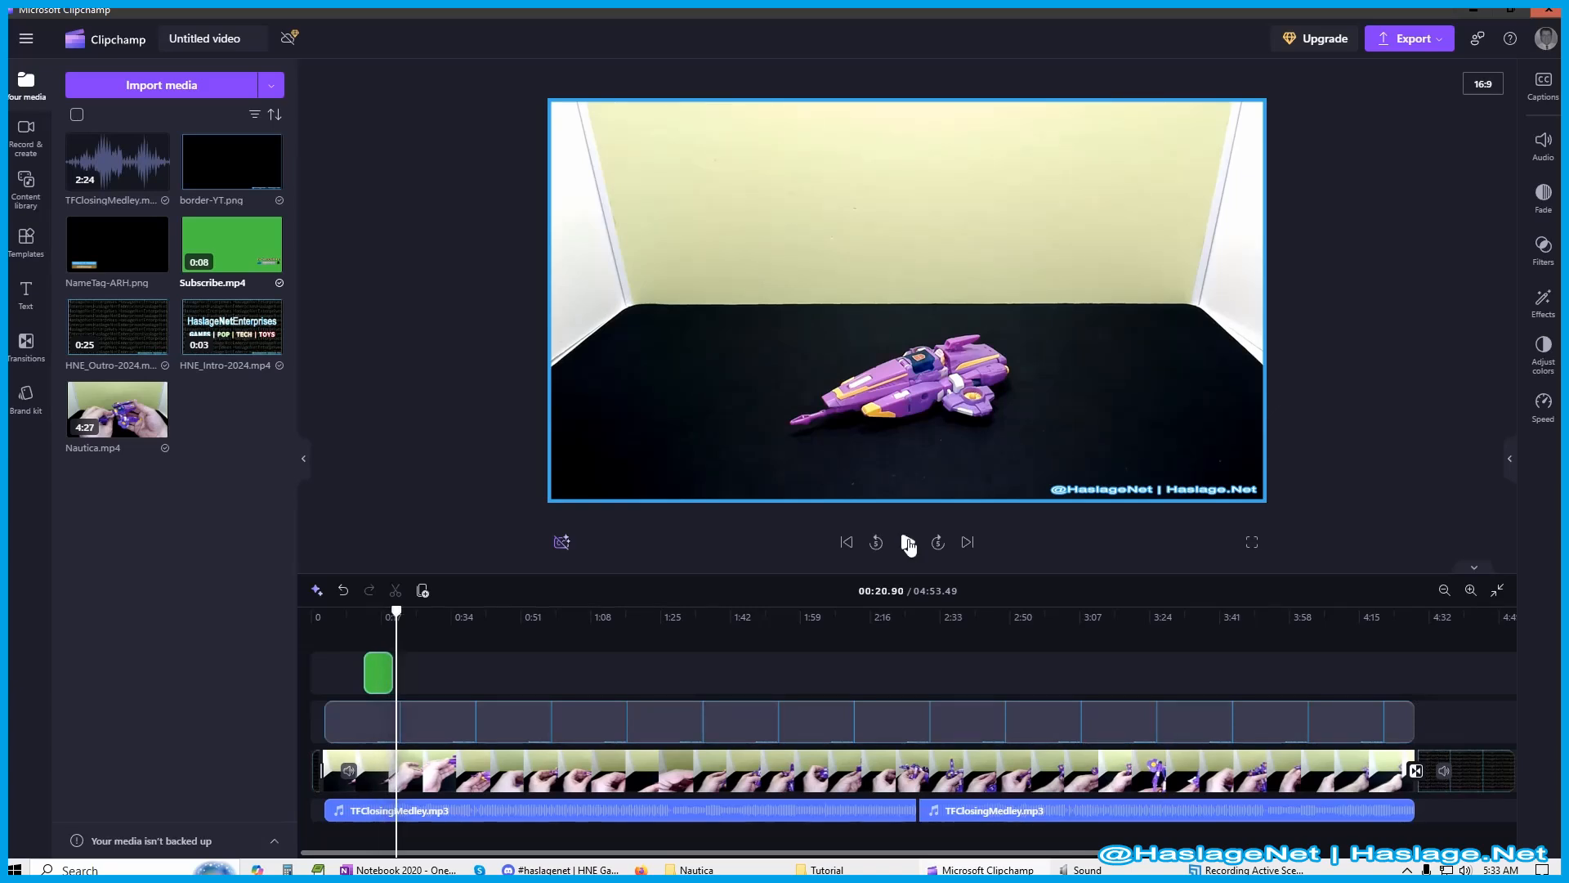
pyautogui.click(377, 675)
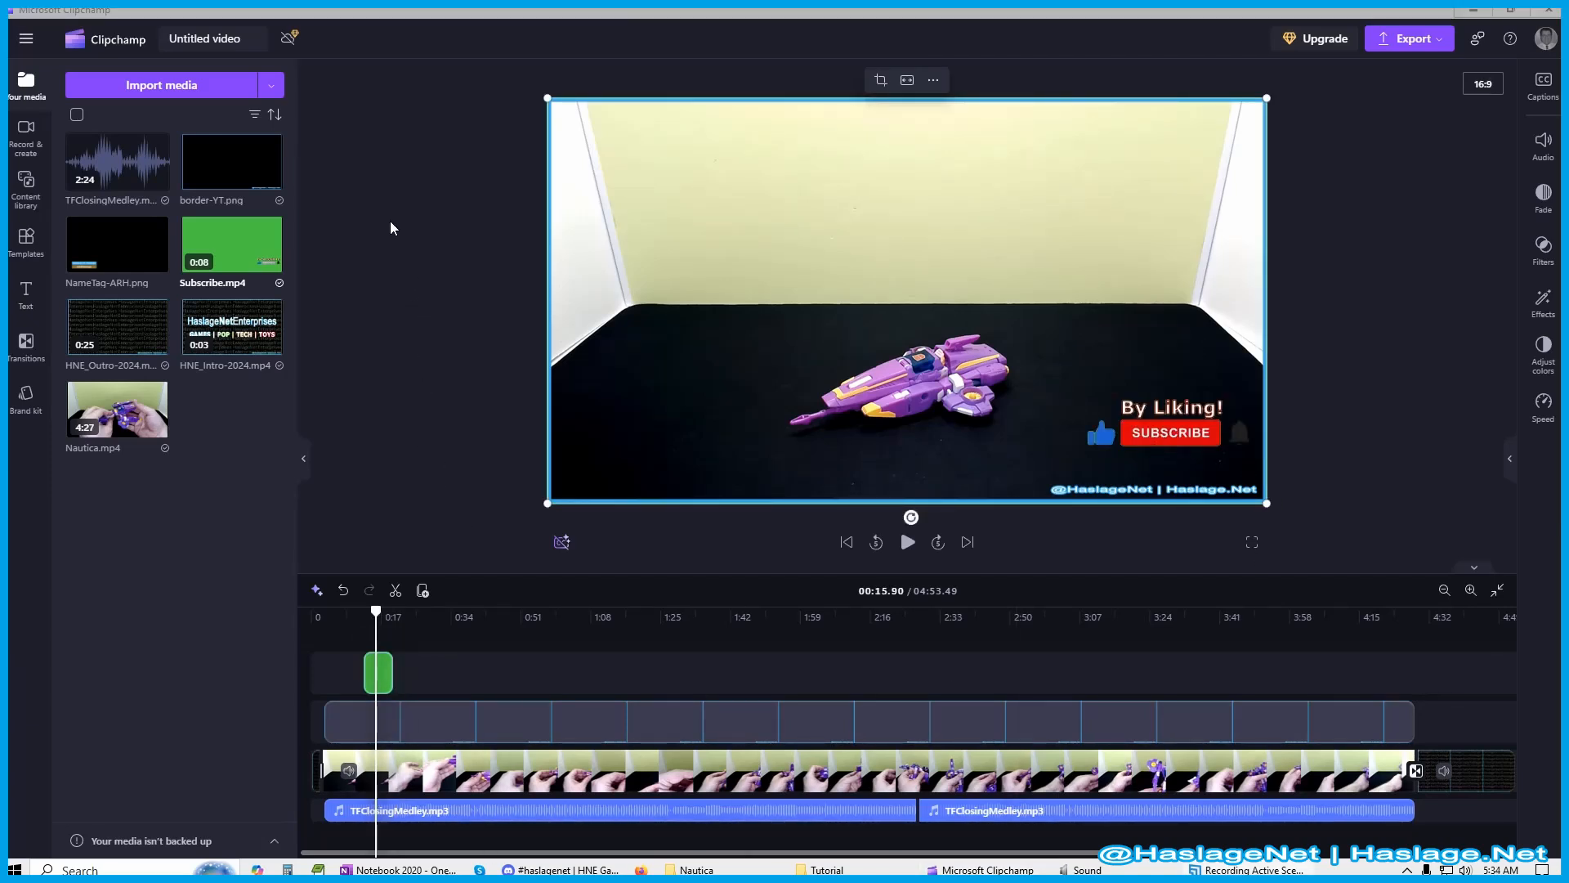
# Rename the video project as Tutorial and export it in 1080p HD quality.
pyautogui.click(247, 32)
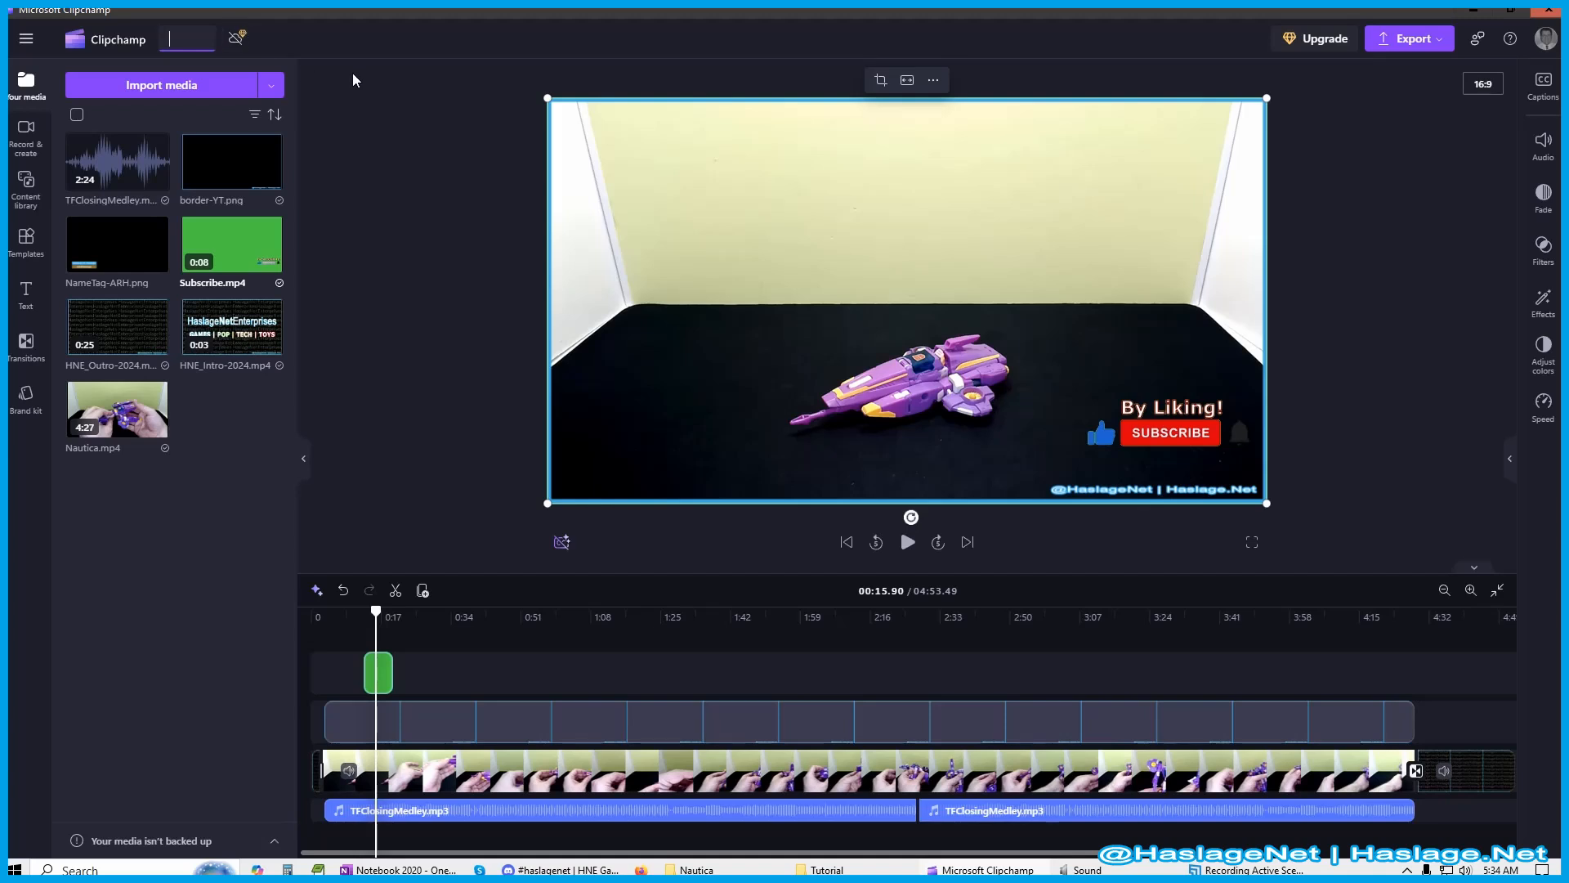
pyautogui.write('Tutorial')
pyautogui.click(386, 160)
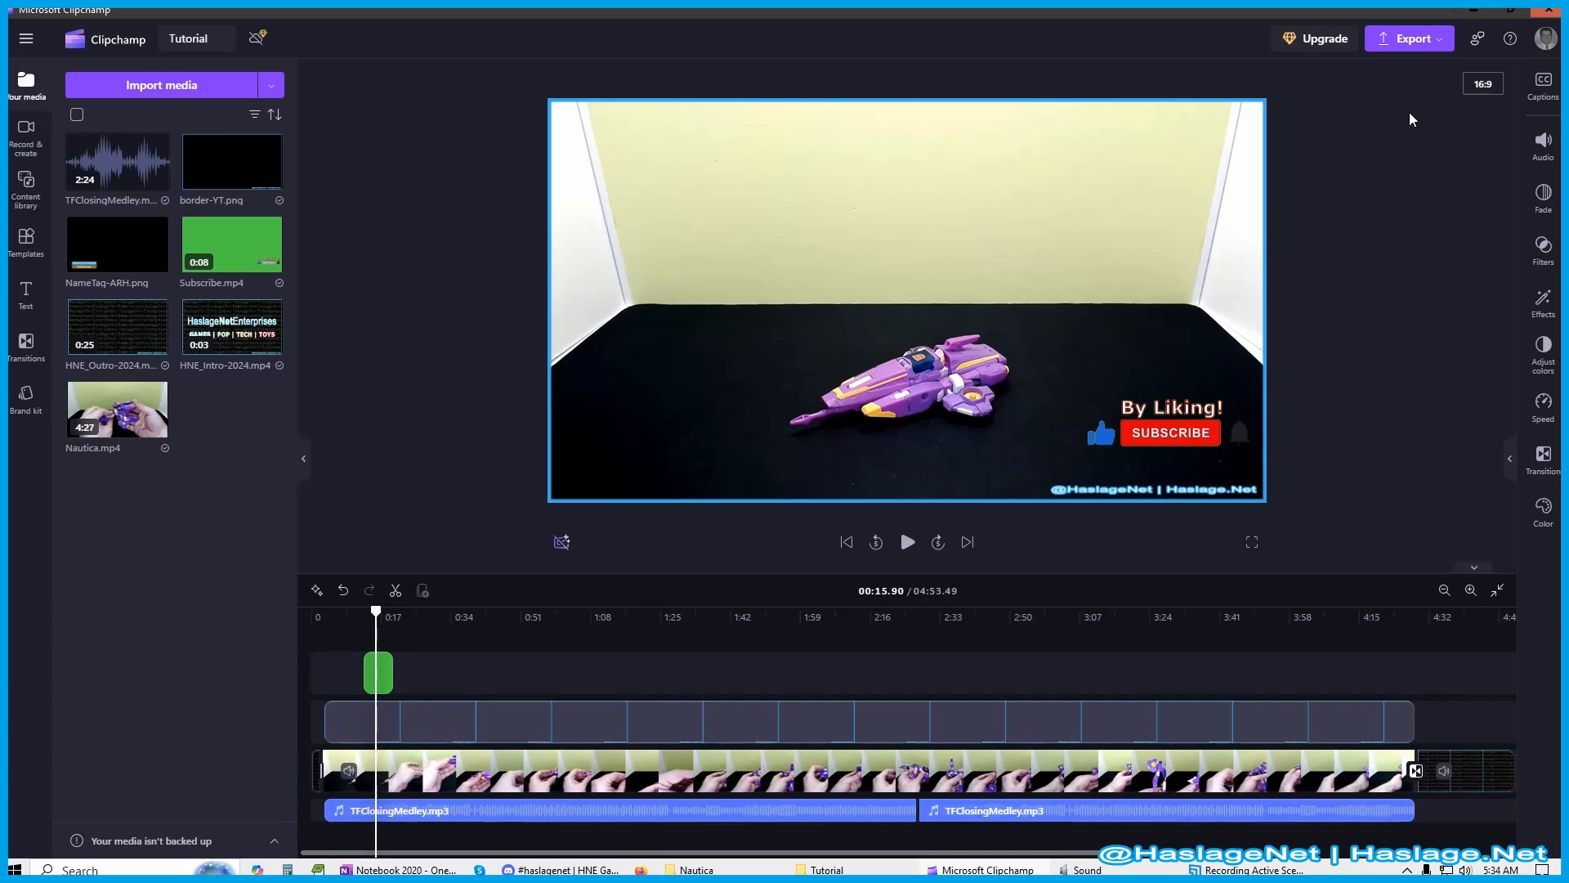
pyautogui.click(1417, 45)
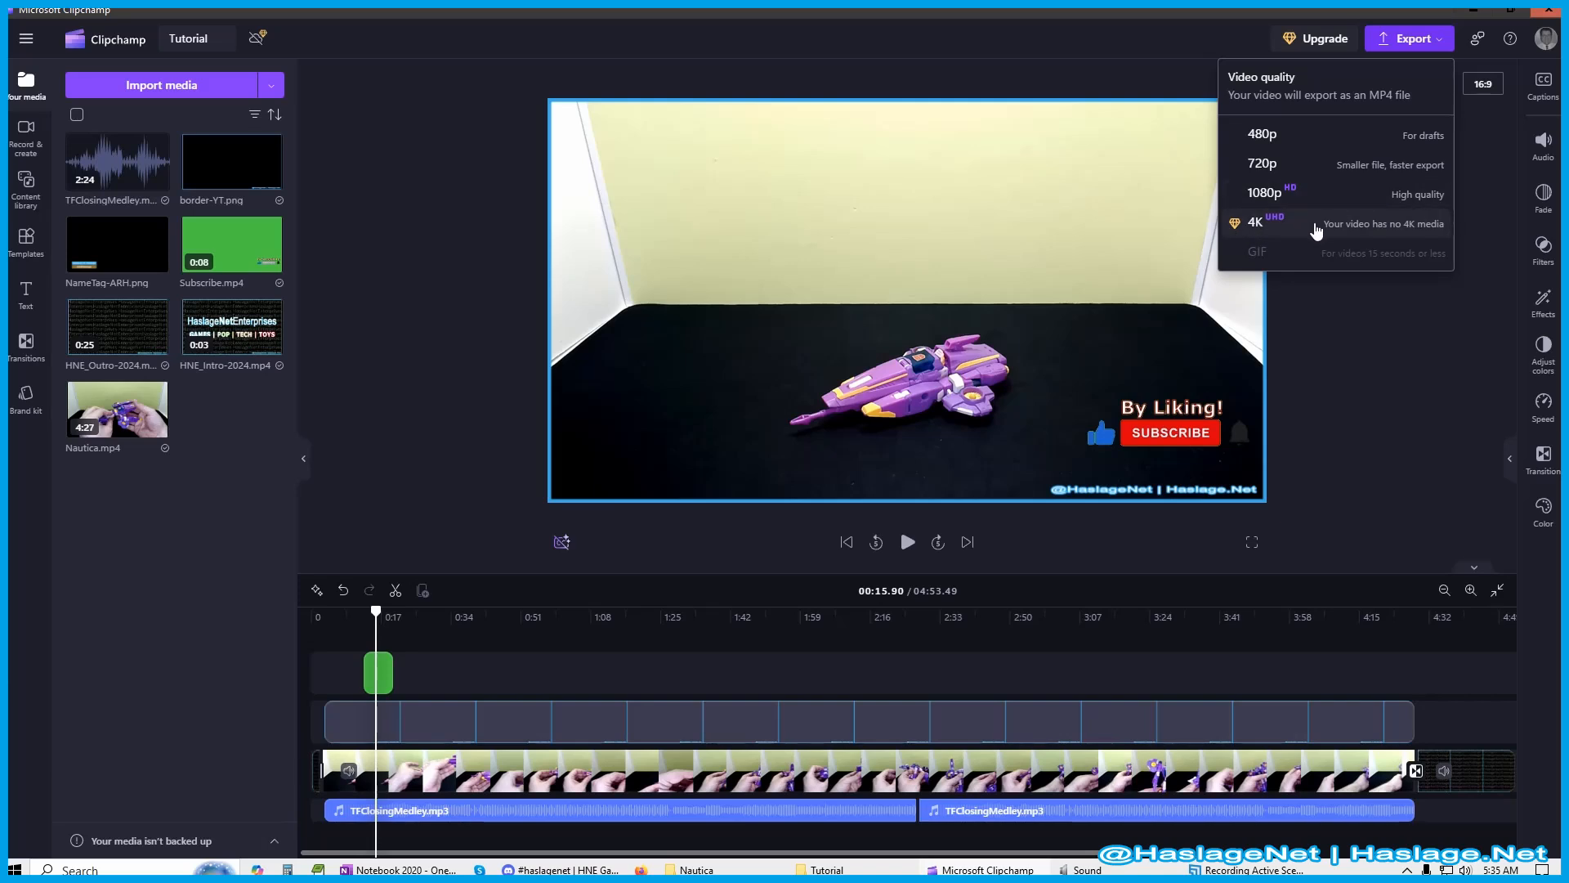
pyautogui.click(1329, 196)
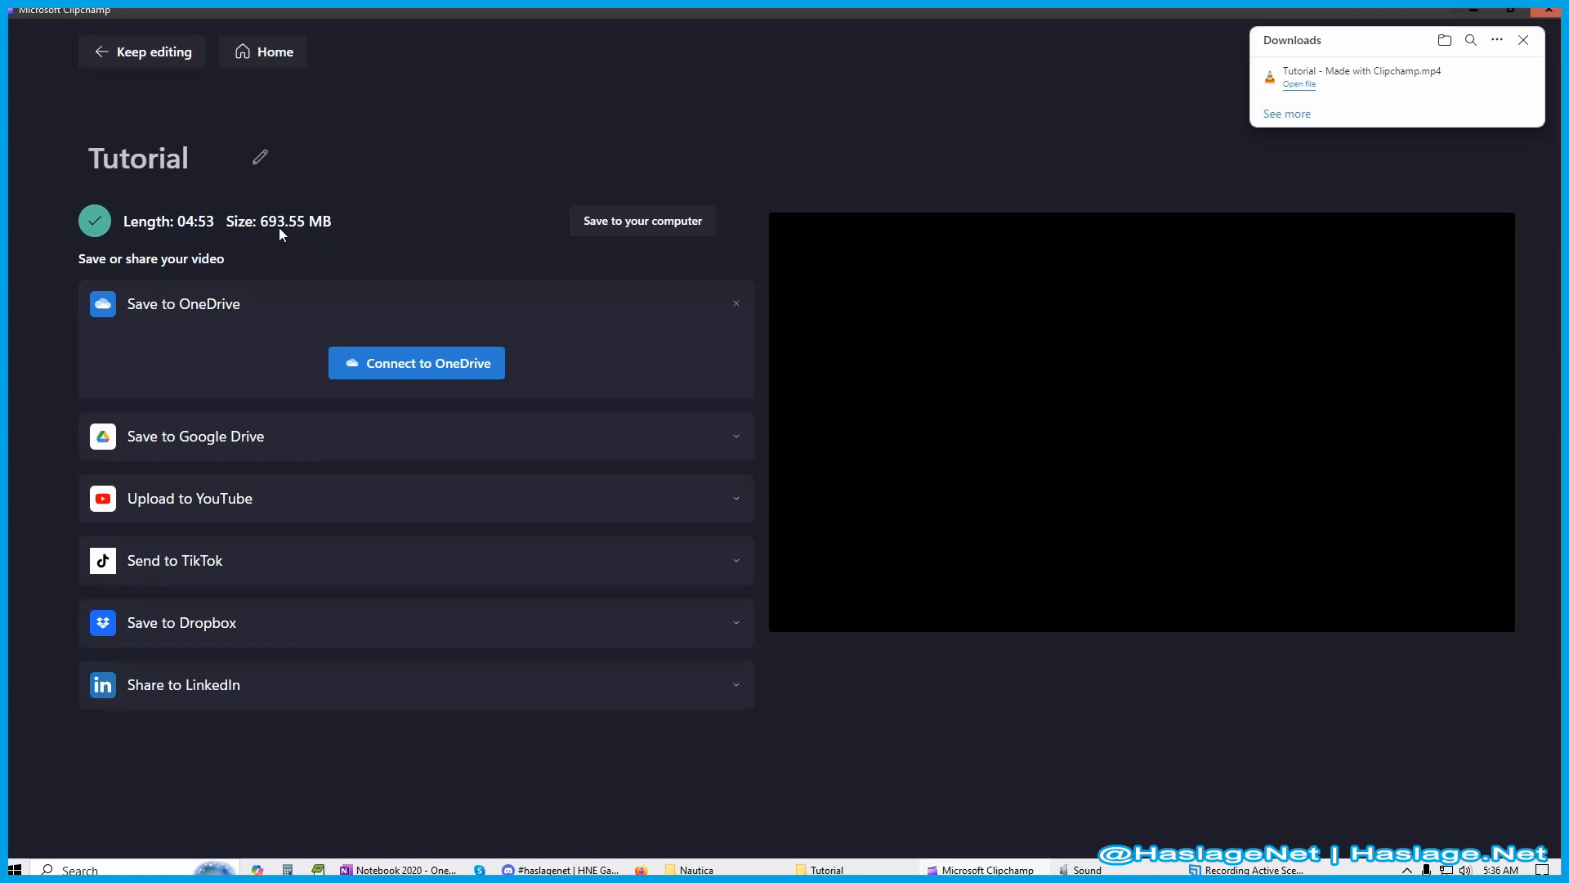
# Save the exported video to the Tutorial folder on Scratch (D:) as Tutorial - Made with Clipchamp.
pyautogui.click(618, 220)
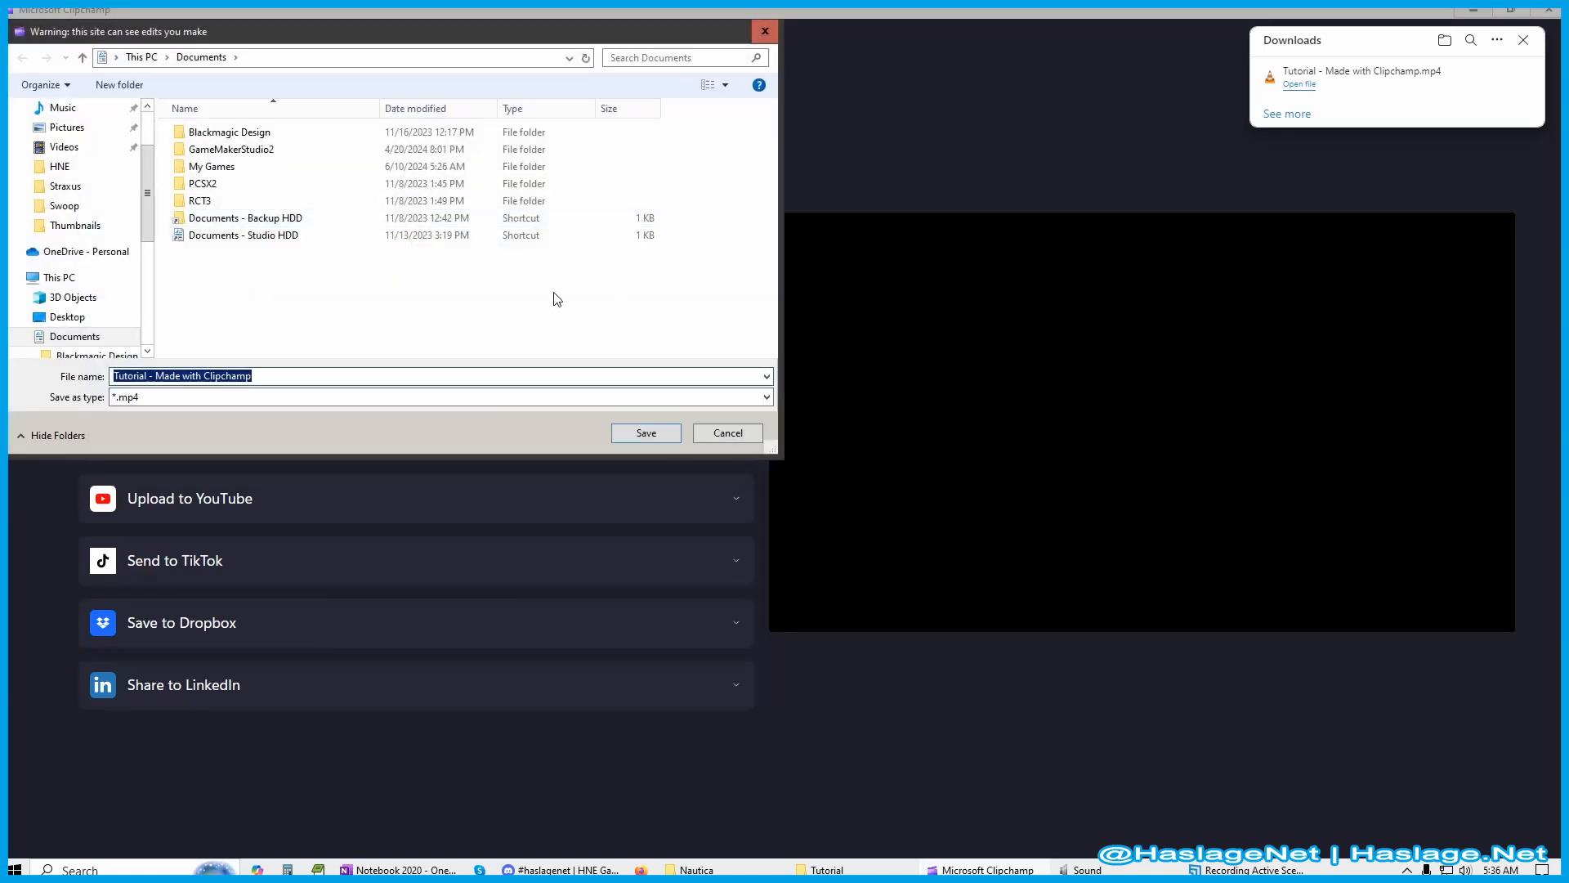
pyautogui.scroll(3, 122, 204)
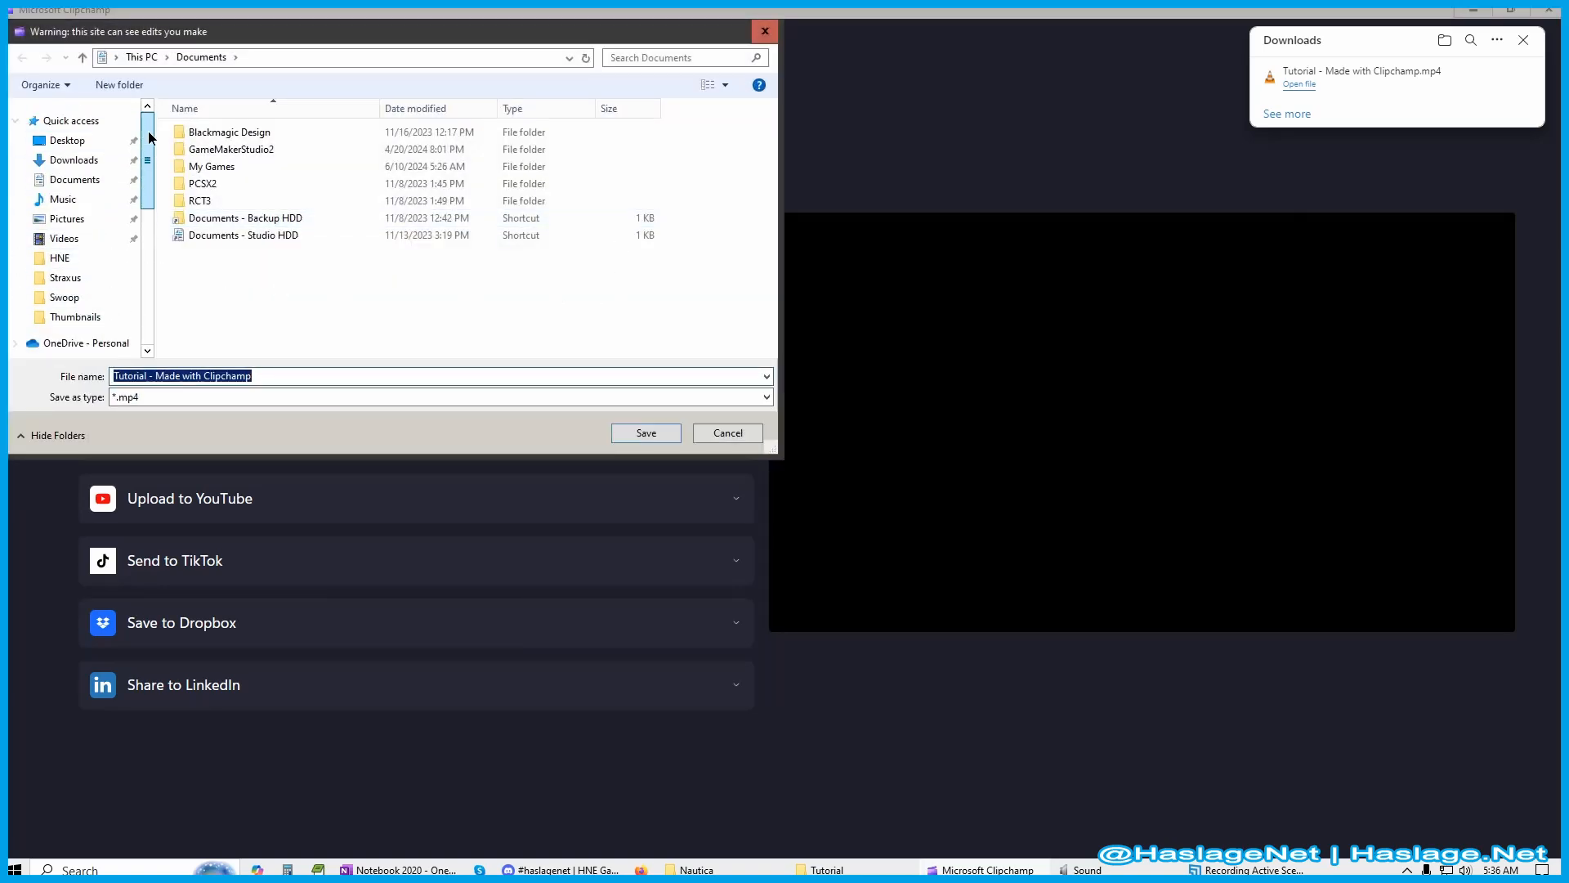
pyautogui.scroll(-6, 74, 261)
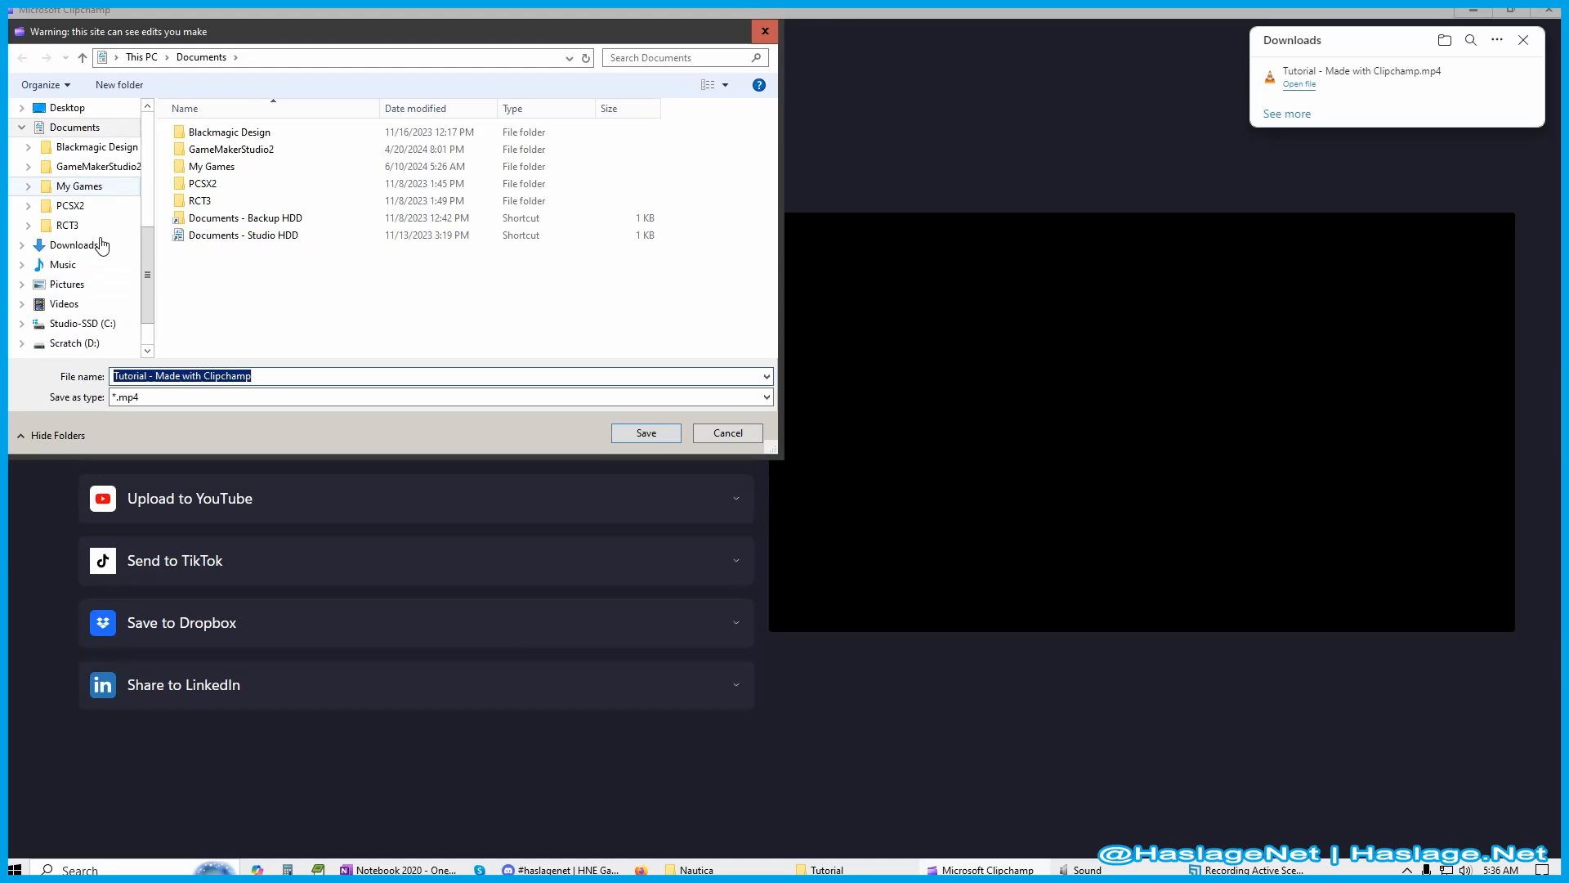
pyautogui.click(72, 343)
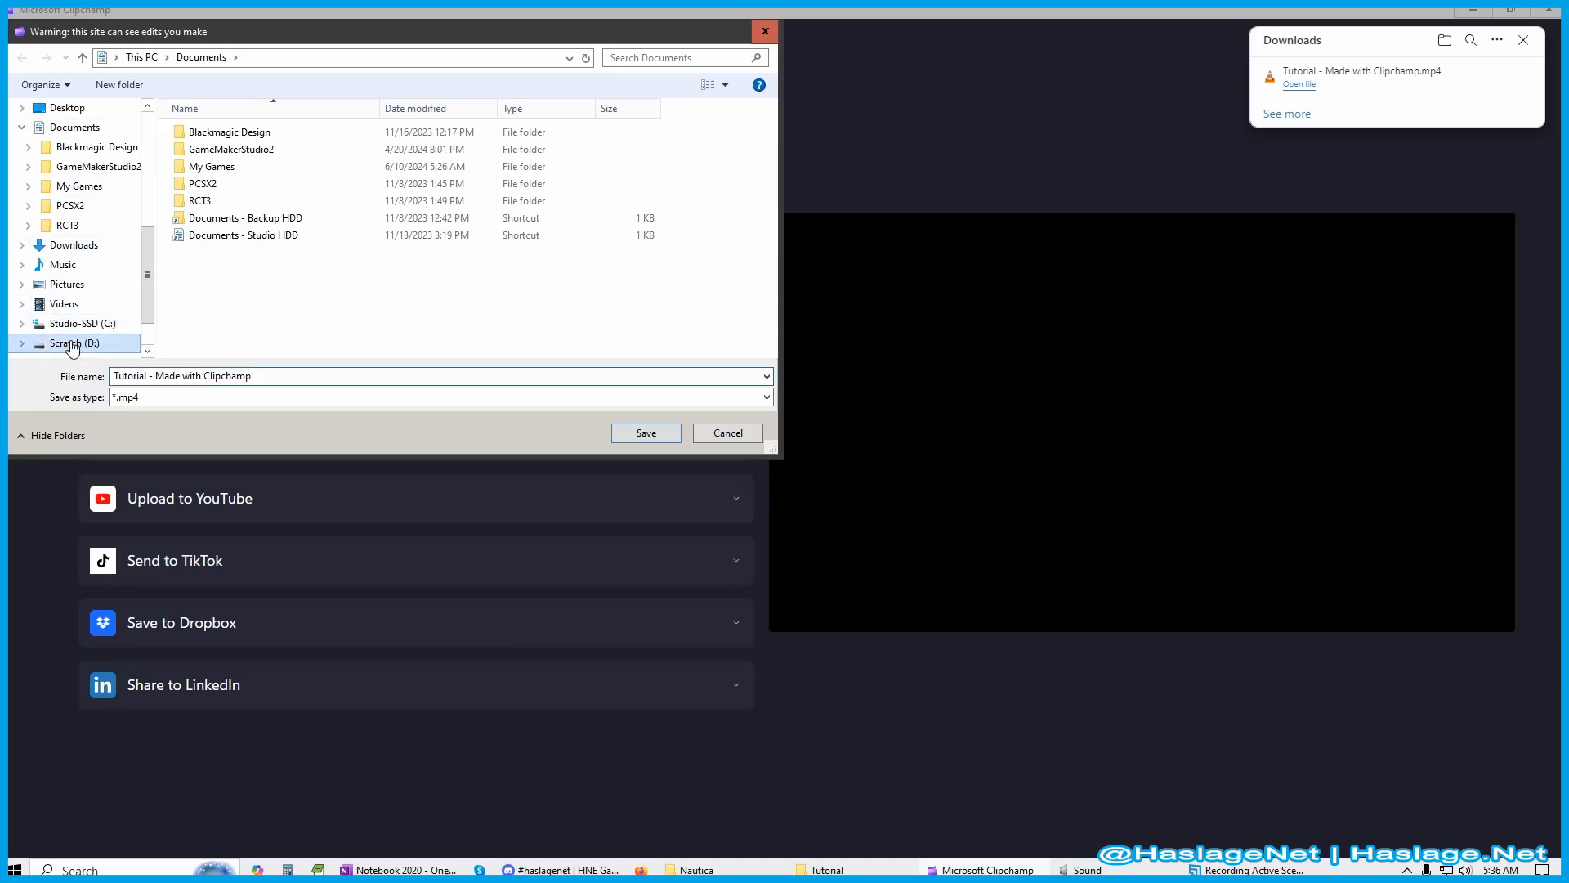
pyautogui.doubleClick(298, 151)
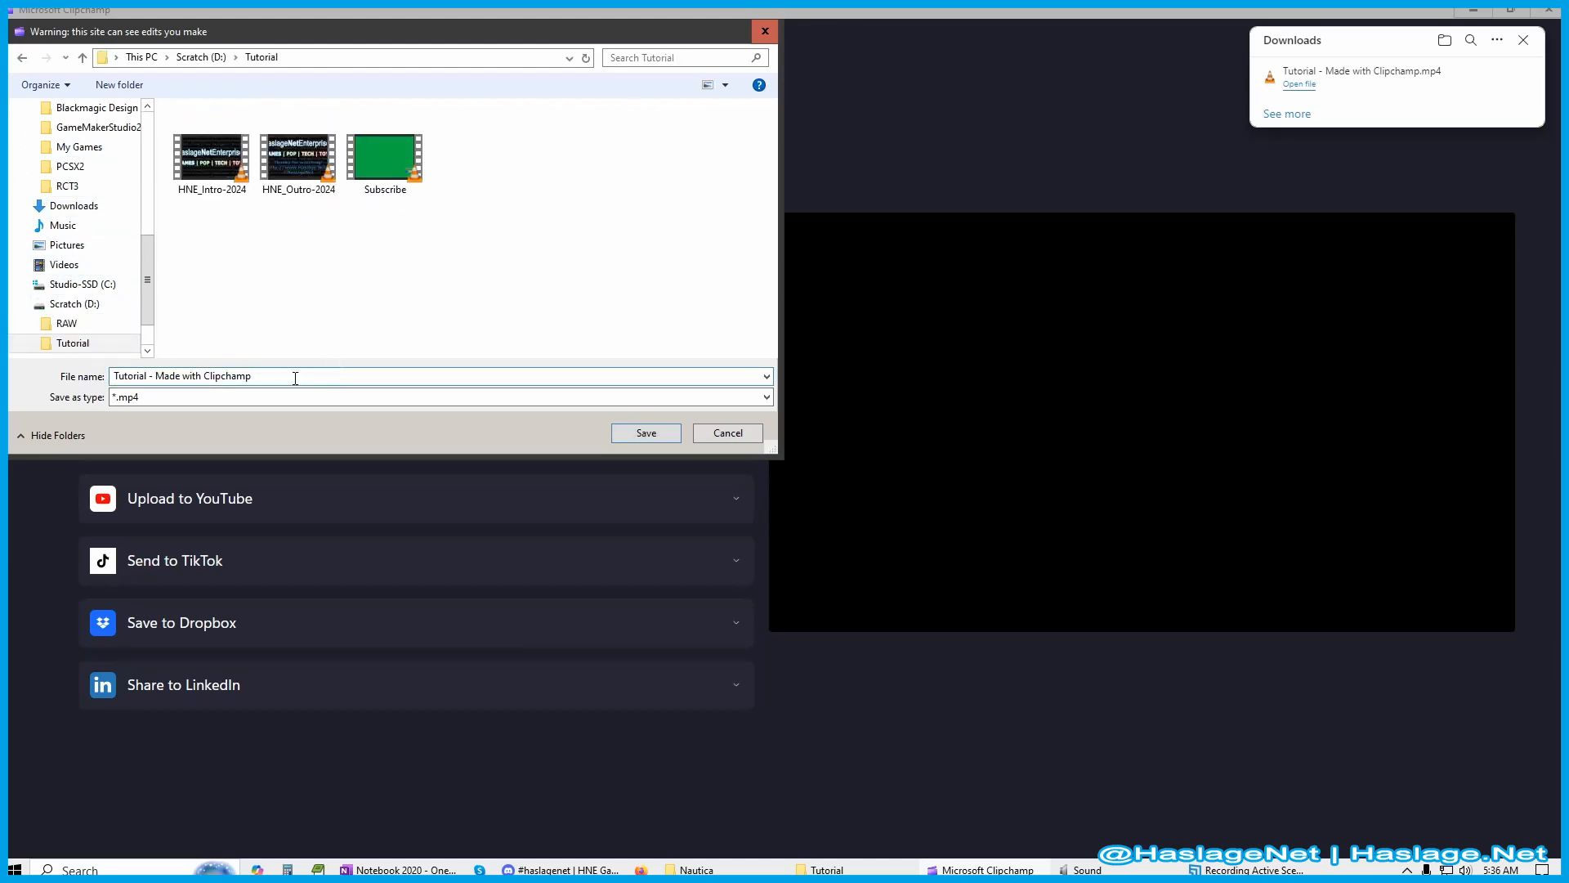
pyautogui.tripleClick(196, 377)
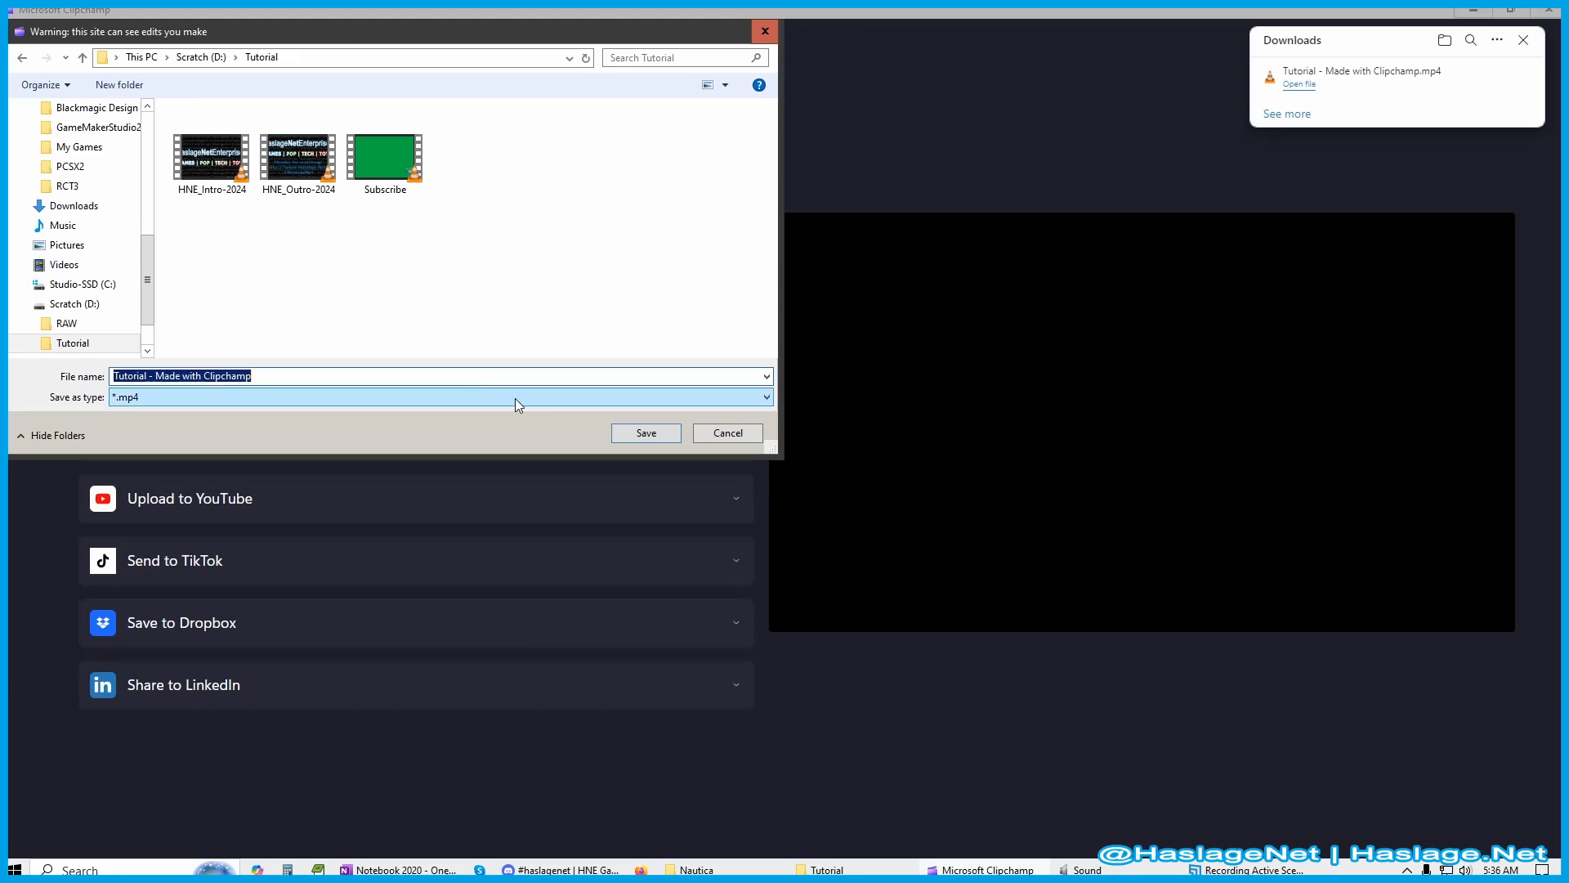
pyautogui.click(645, 434)
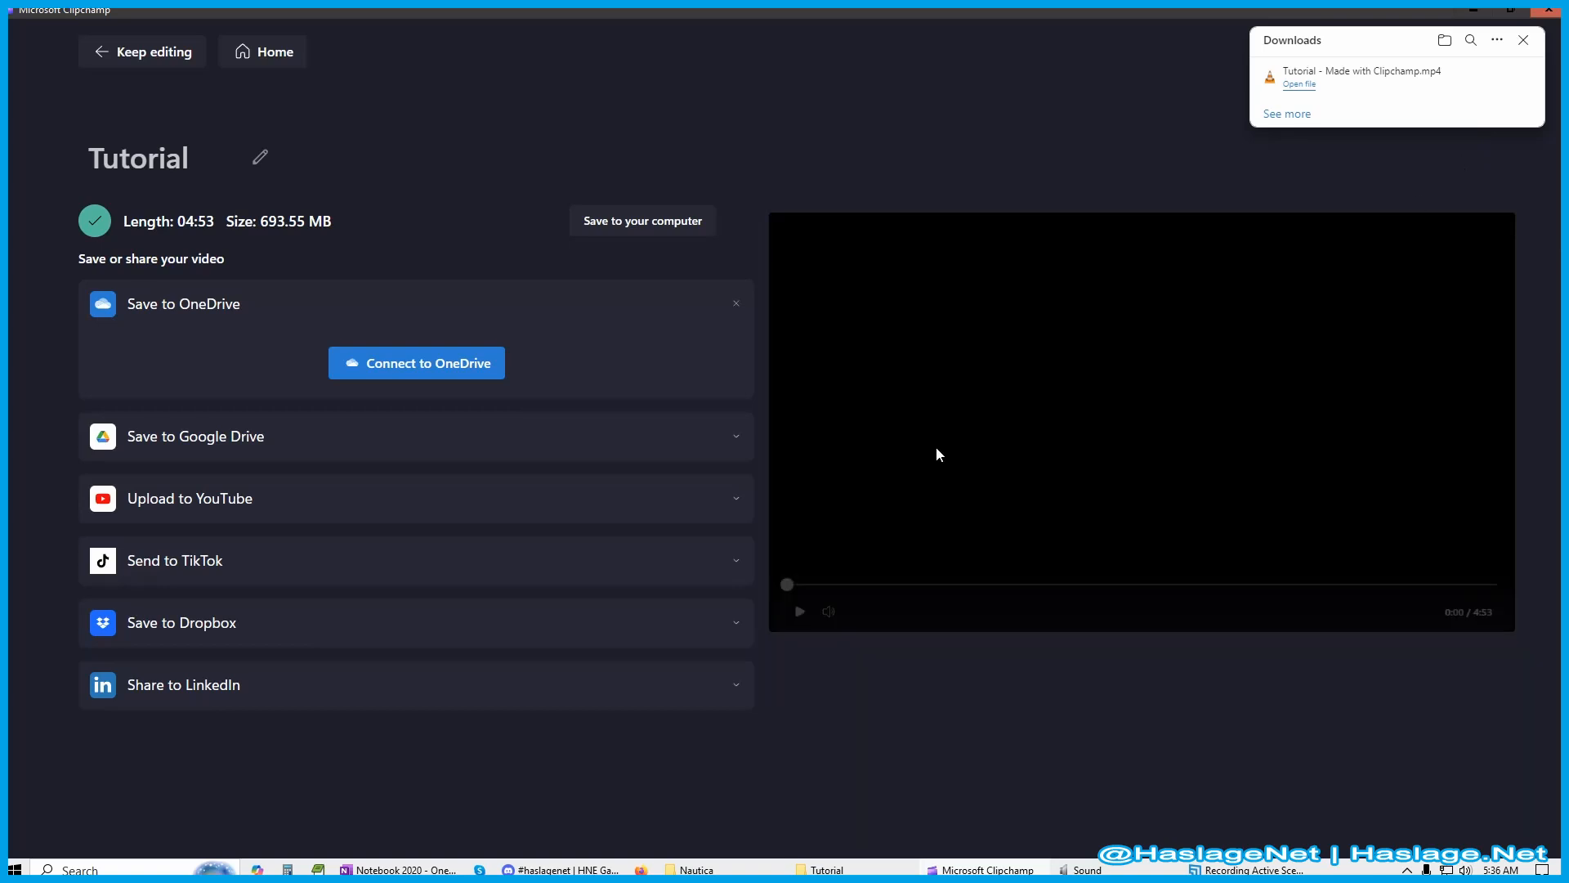
# Switch to the Tutorial folder in File Explorer and play the saved Tutorial - Made with Clipchamp video.
pyautogui.click(842, 868)
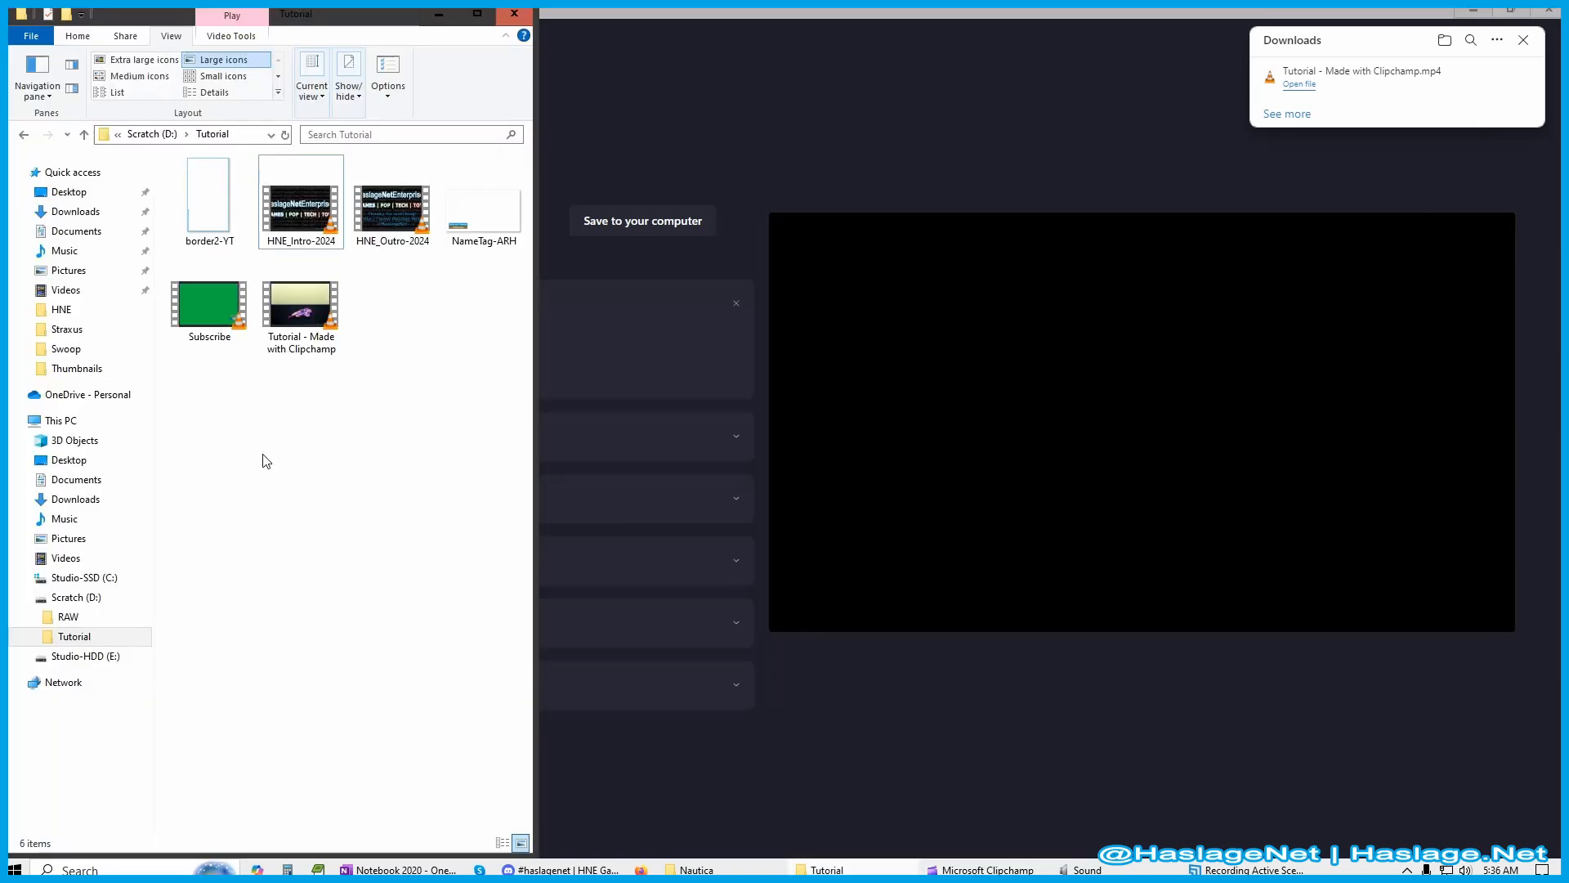
pyautogui.doubleClick(300, 287)
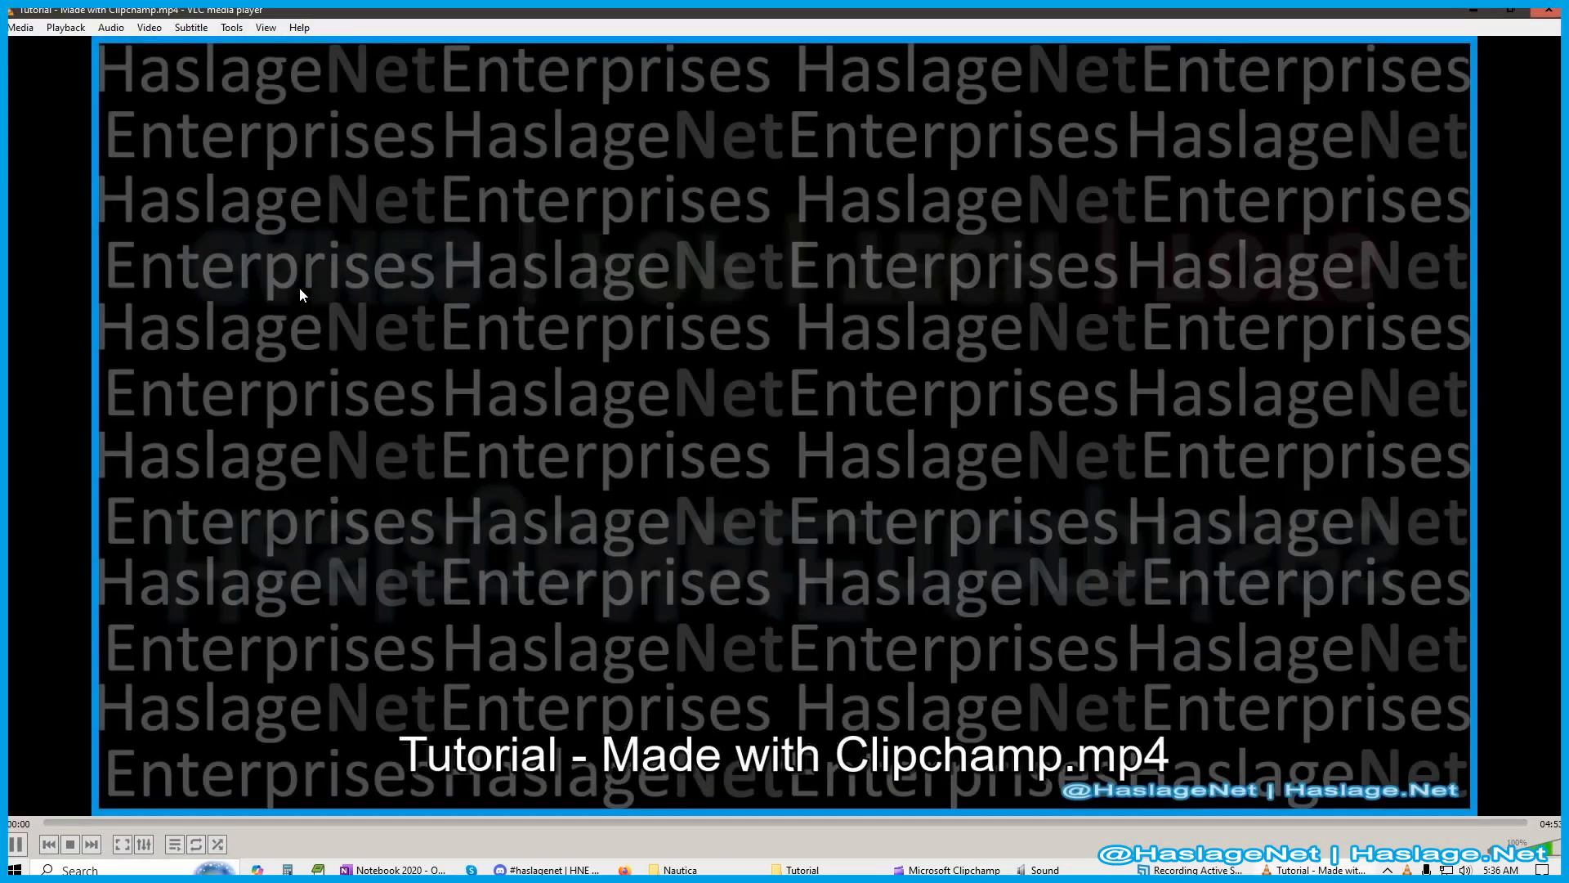